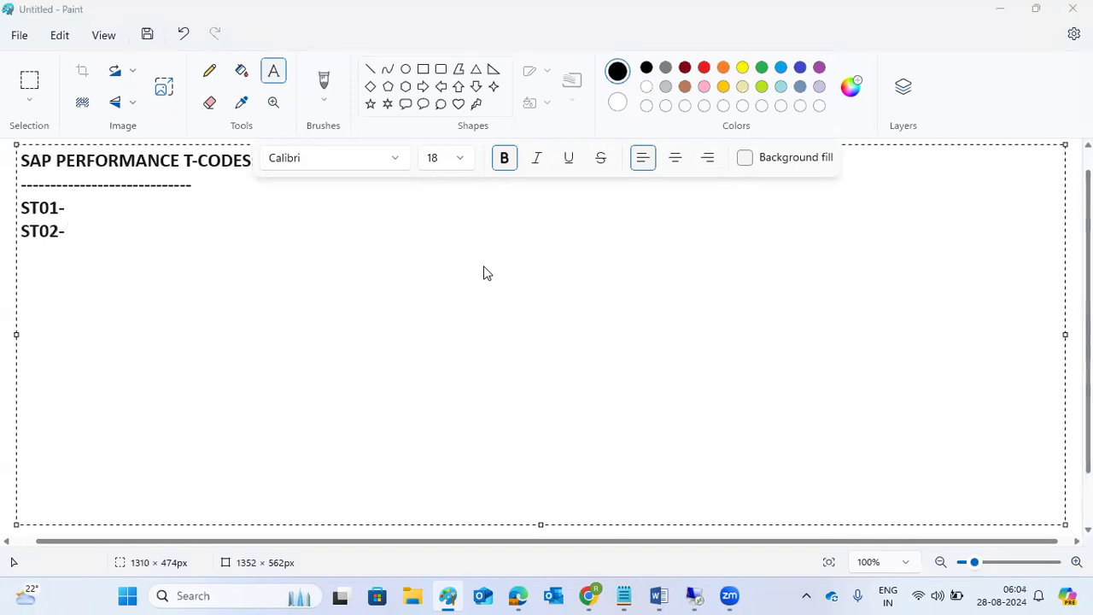
# Step: Add a line reading "ST03-" below the ST02 entry in the T-code list
pyautogui.click(165, 241)
pyautogui.press('Return')
pyautogui.write('ST02')
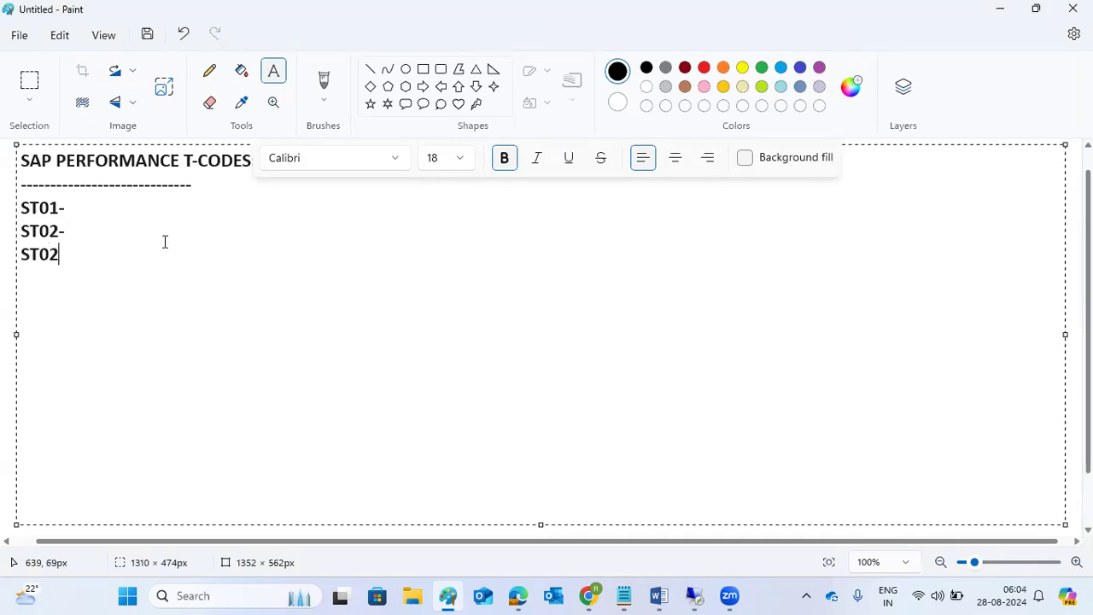
pyautogui.press('BackSpace')
pyautogui.write('3-')
# Step: Add a line reading "ST04 - DB" below the ST03 entry
pyautogui.press('Return')
pyautogui.write('ST04 - DB perofrman')
pyautogui.press('BackSpace')
pyautogui.press('BackSpace')
pyautogui.press('BackSpace')
pyautogui.press('BackSpace')
pyautogui.press('BackSpace')
pyautogui.press('BackSpace')
pyautogui.press('BackSpace')
pyautogui.press('BackSpace')
pyautogui.press('BackSpace')
pyautogui.press('BackSpace')
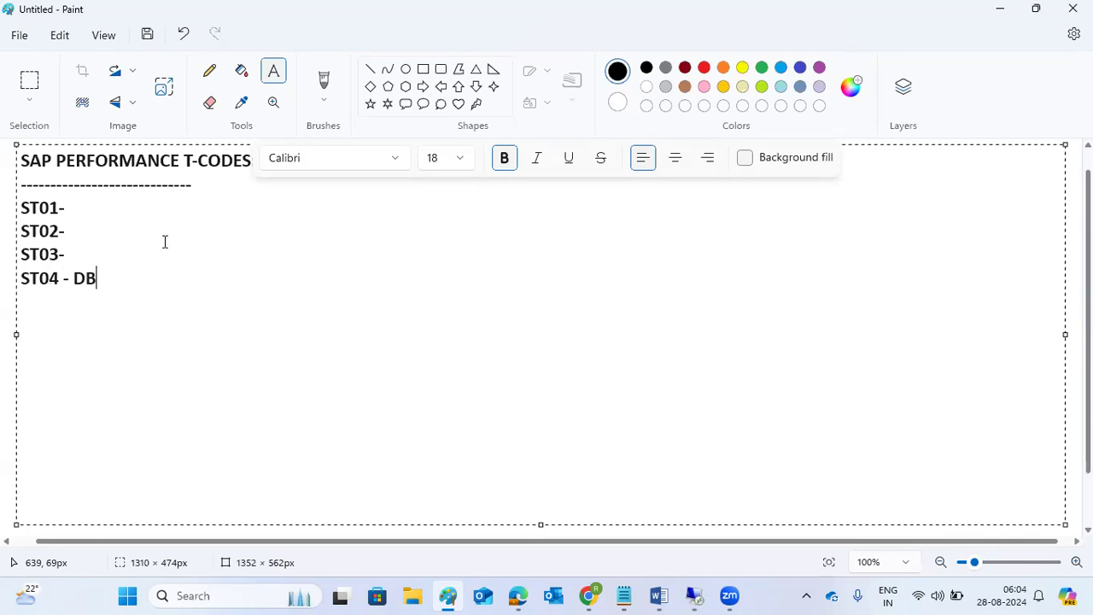
# Step: Add the lines "DBACOCKPIT ---" and "ST05-" below the ST04 entry
pyautogui.press('Return')
pyautogui.write('DBACOCKPI')
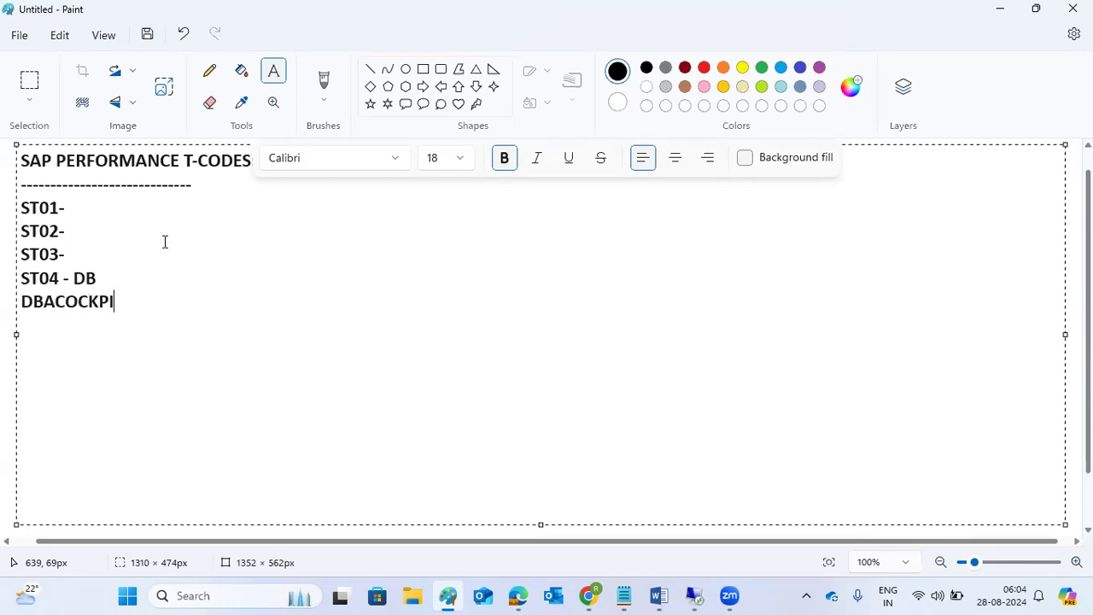
pyautogui.write('T ---')
pyautogui.press('Return')
pyautogui.write('ST0')
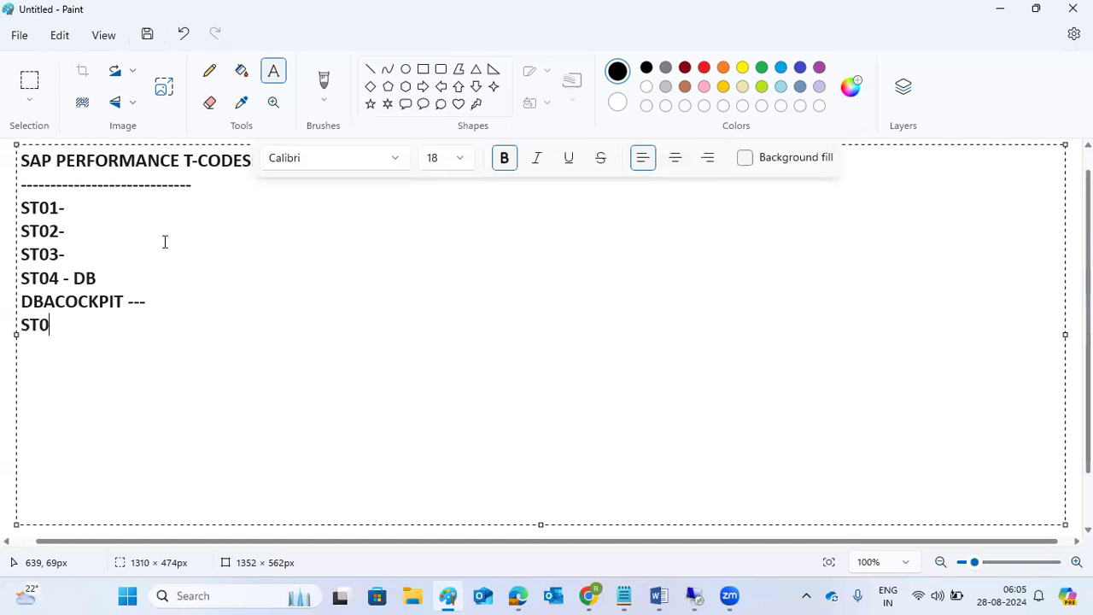
pyautogui.write('5-  SQ')
pyautogui.press('BackSpace')
pyautogui.press('BackSpace')
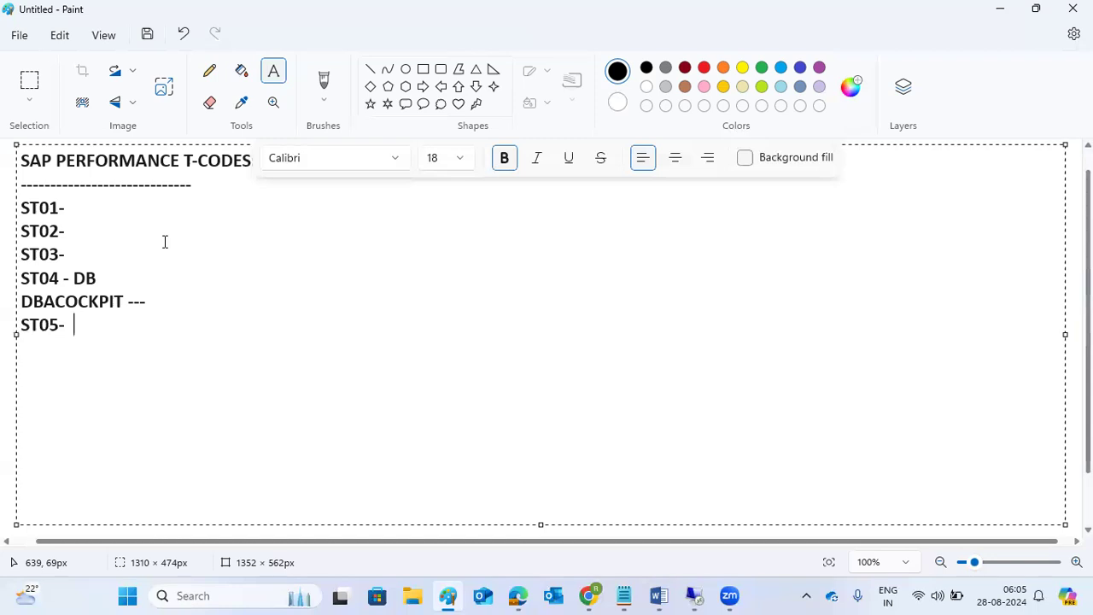
# Step: Switch to the SAP remote desktop session and view transaction ST05, returning to SAP Easy Access
pyautogui.click(688, 595)
pyautogui.click(118, 104)
pyautogui.write('st05')
pyautogui.press('Return')
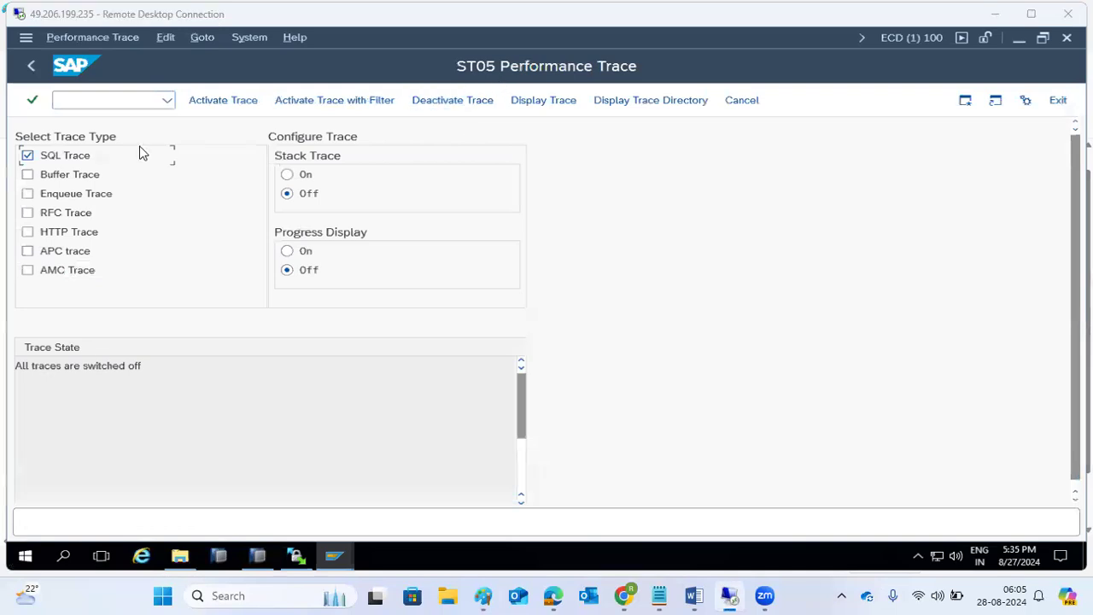
pyautogui.click(31, 66)
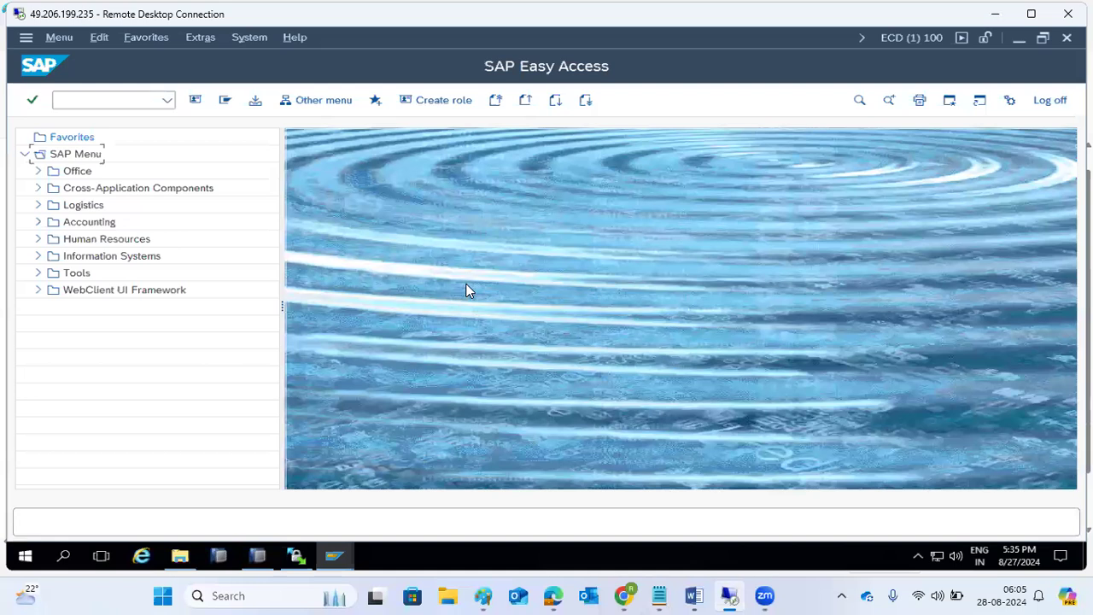
# Step: Switch back to Paint and add a line with "-" and a line with "ST06 -" below the ST05 entry
pyautogui.moveTo(628, 593)
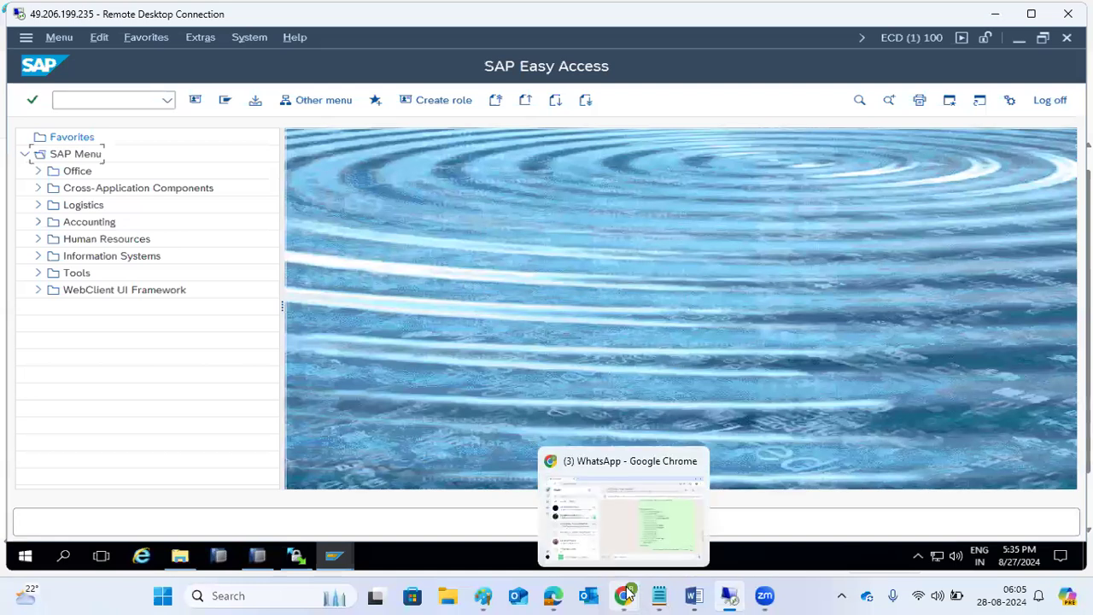
pyautogui.click(485, 595)
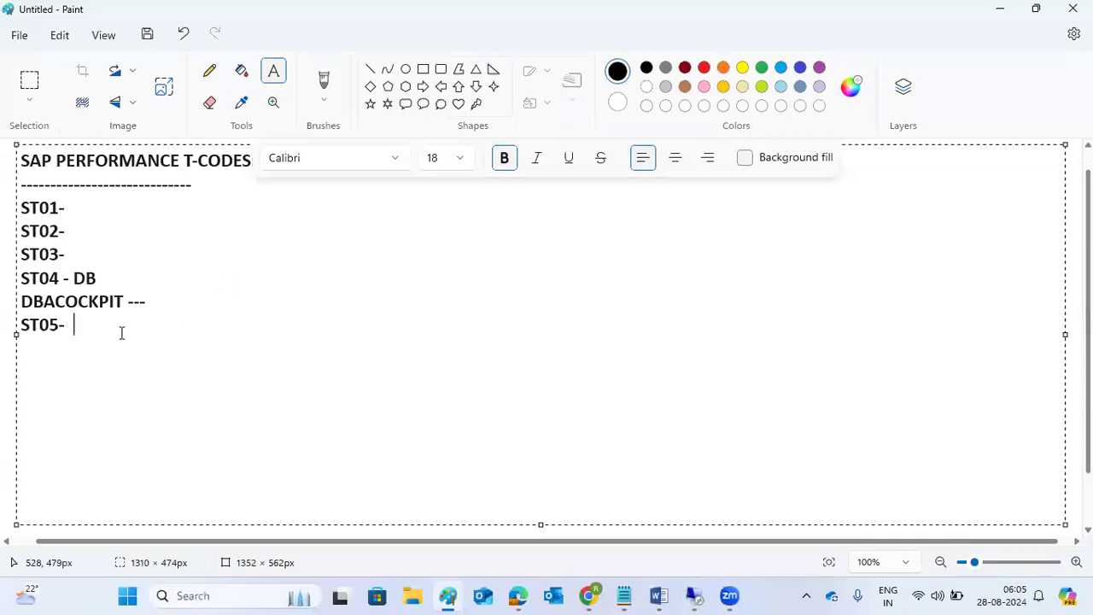
pyautogui.press('Return')
pyautogui.write('-')
pyautogui.press('Return')
pyautogui.write('ST06 -')
# Step: Describe the ST06 entry as "OS level - CPU,memory , DISK ,network"
pyautogui.moveTo(44, 301); pyautogui.dragTo(125, 301)
pyautogui.moveTo(74, 253); pyautogui.dragTo(18, 250)
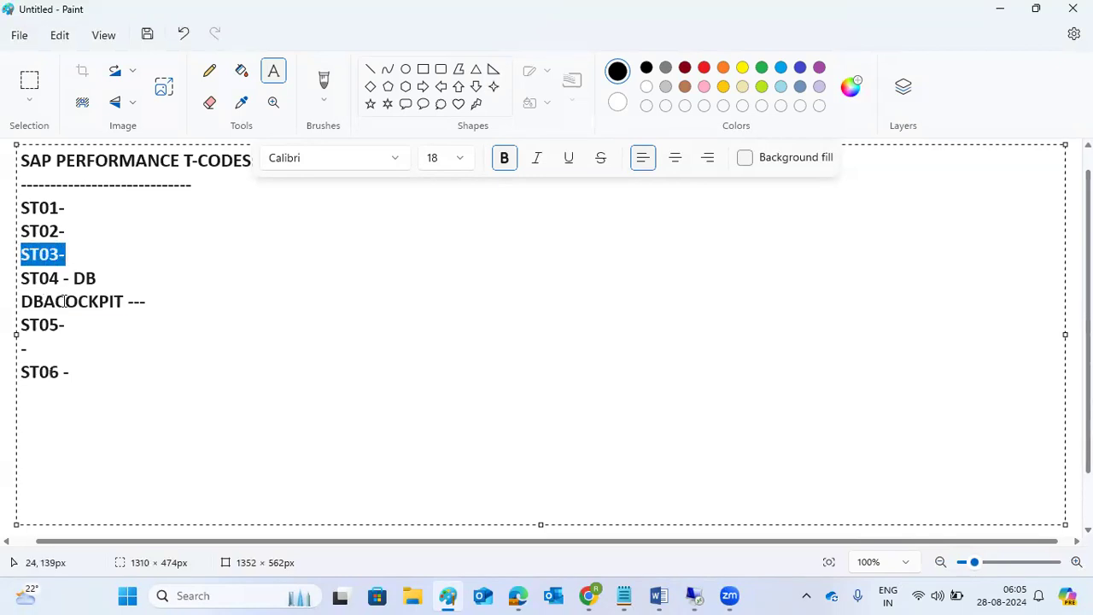
pyautogui.click(82, 373)
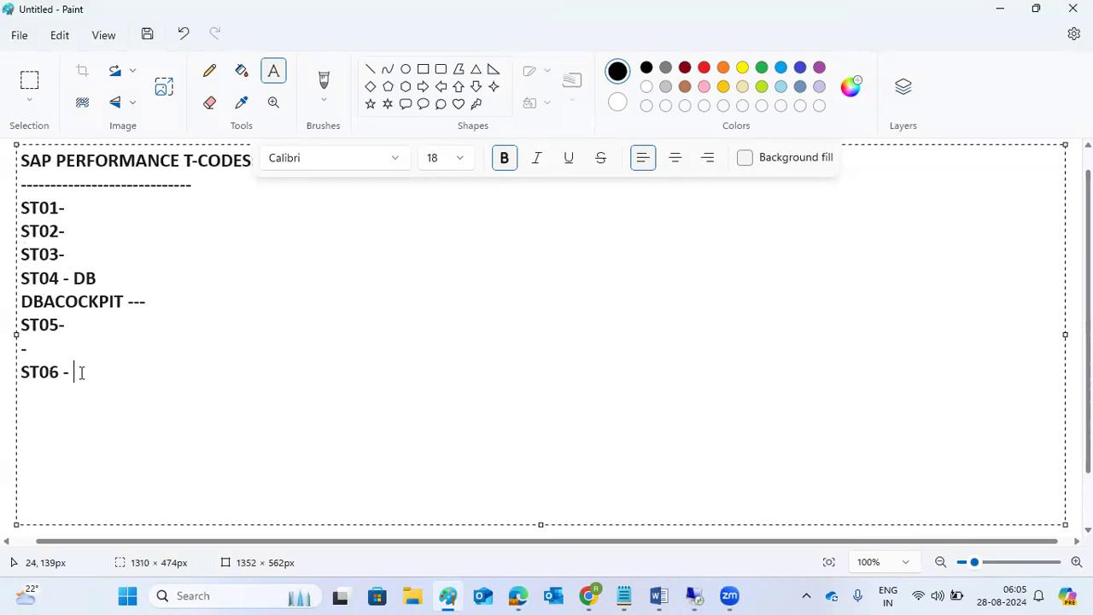
pyautogui.write('OS level - CP')
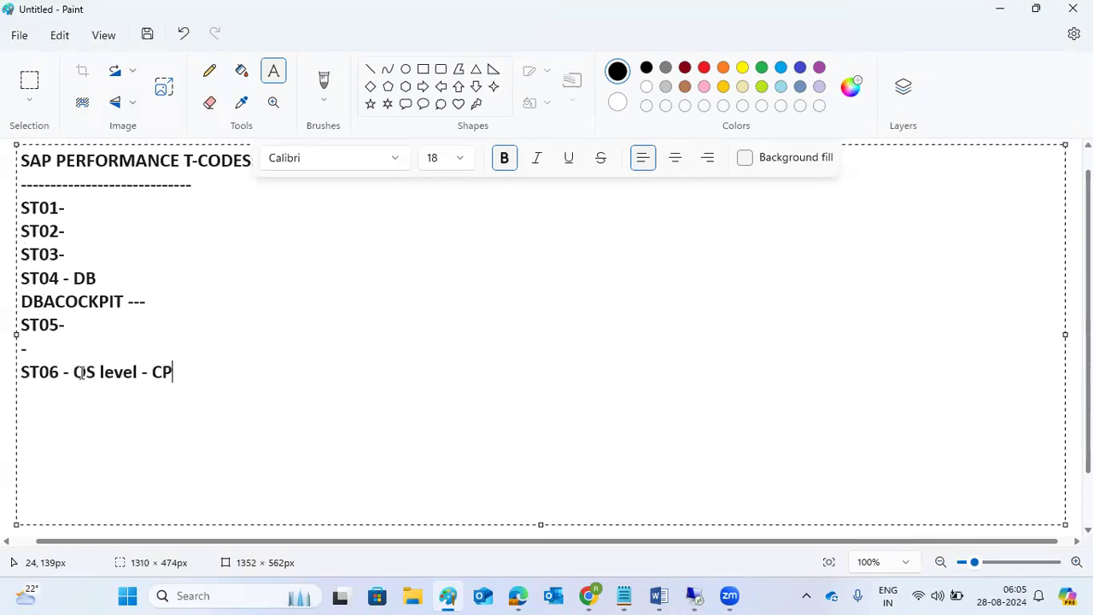
pyautogui.write('U,memor')
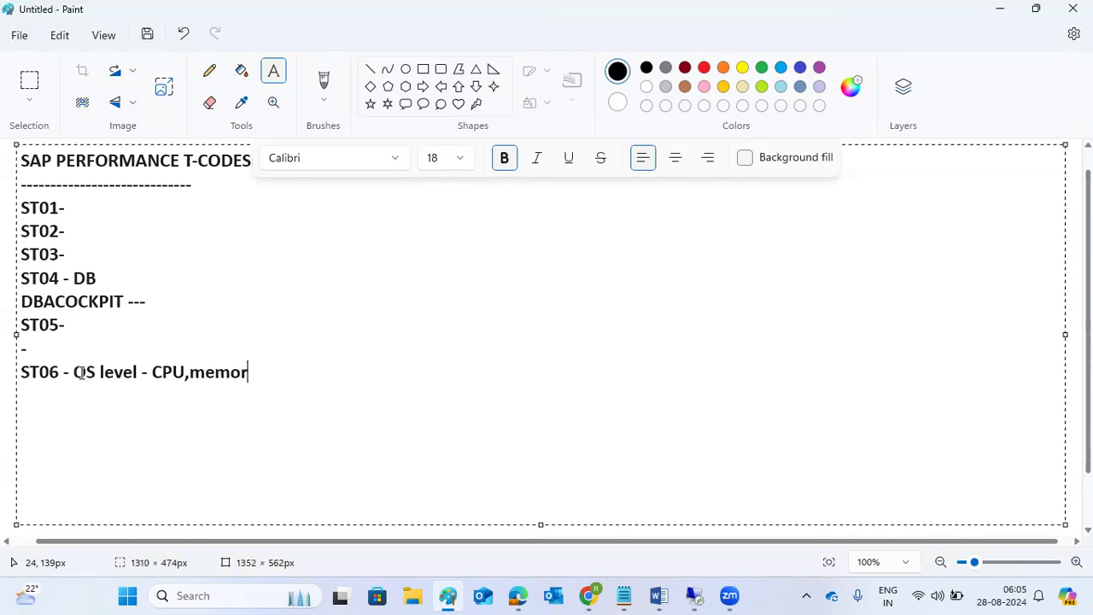
pyautogui.write('y , DISK')
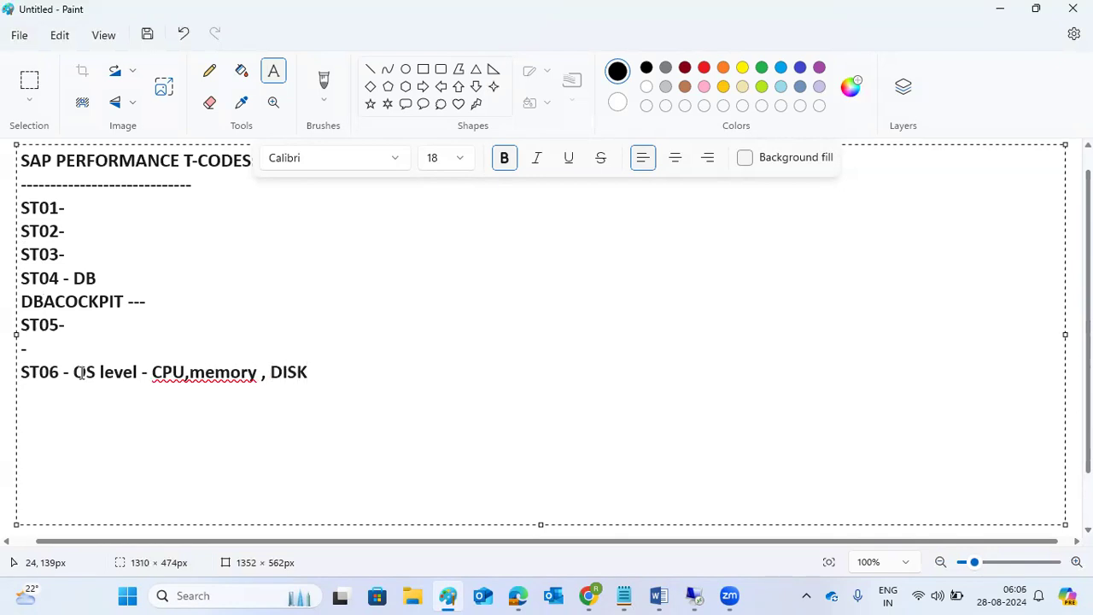
pyautogui.write(' ,network')
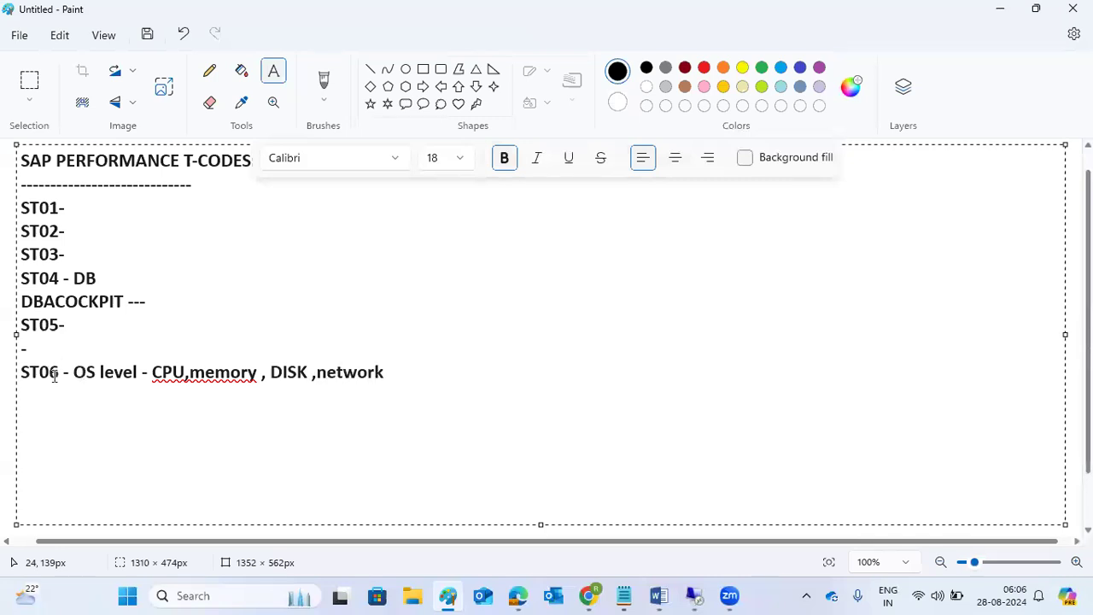
pyautogui.moveTo(58, 373); pyautogui.dragTo(150, 372)
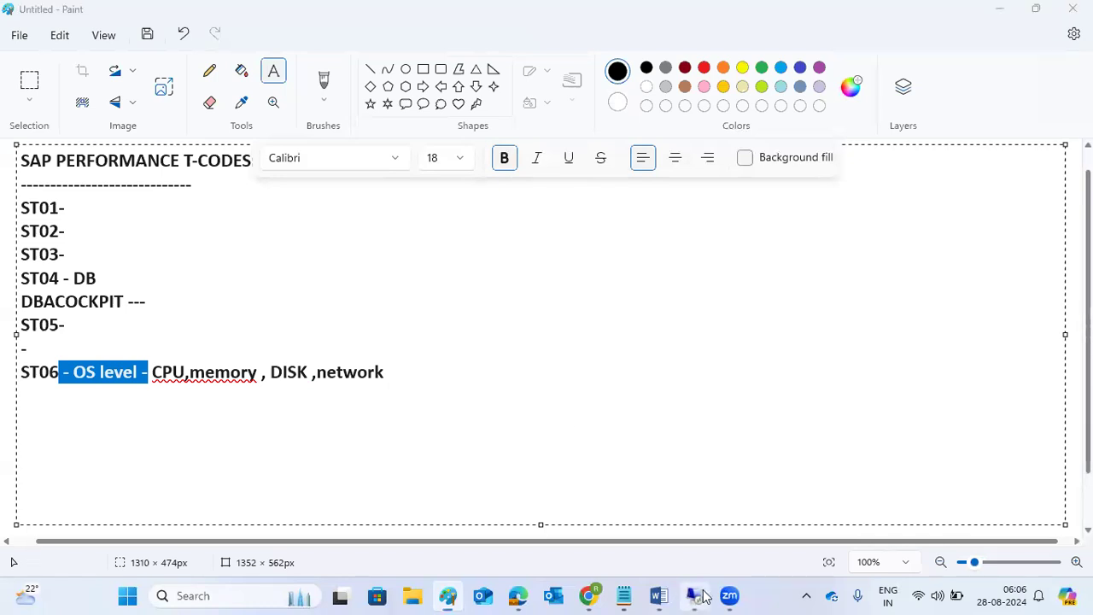
# Step: Switch to the SAP remote desktop session and open transaction ST06
pyautogui.click(693, 596)
pyautogui.click(86, 99)
pyautogui.write('st06')
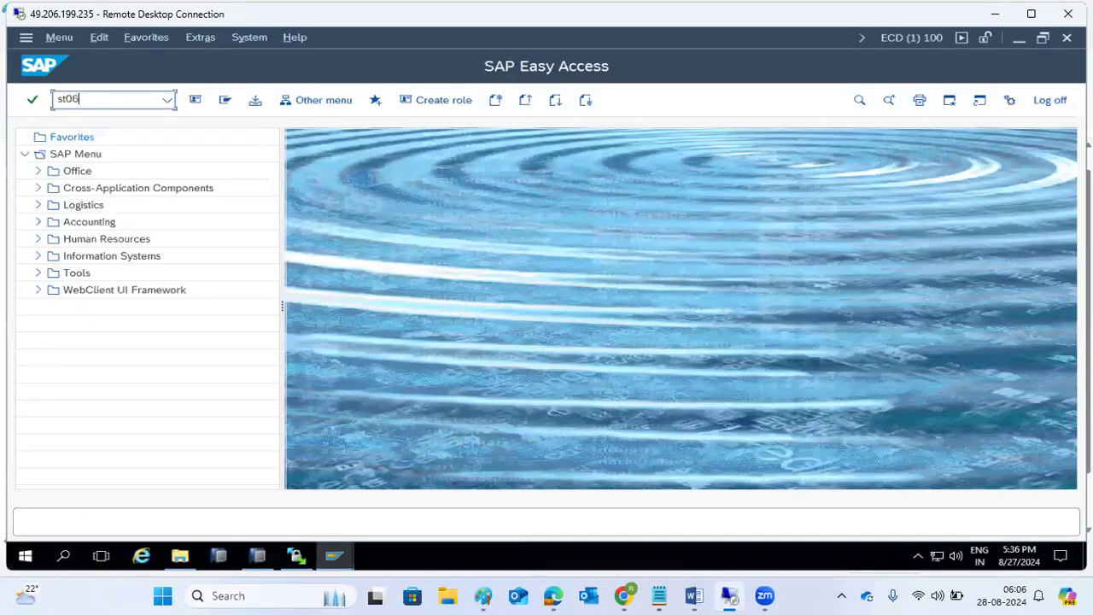
pyautogui.press('Return')
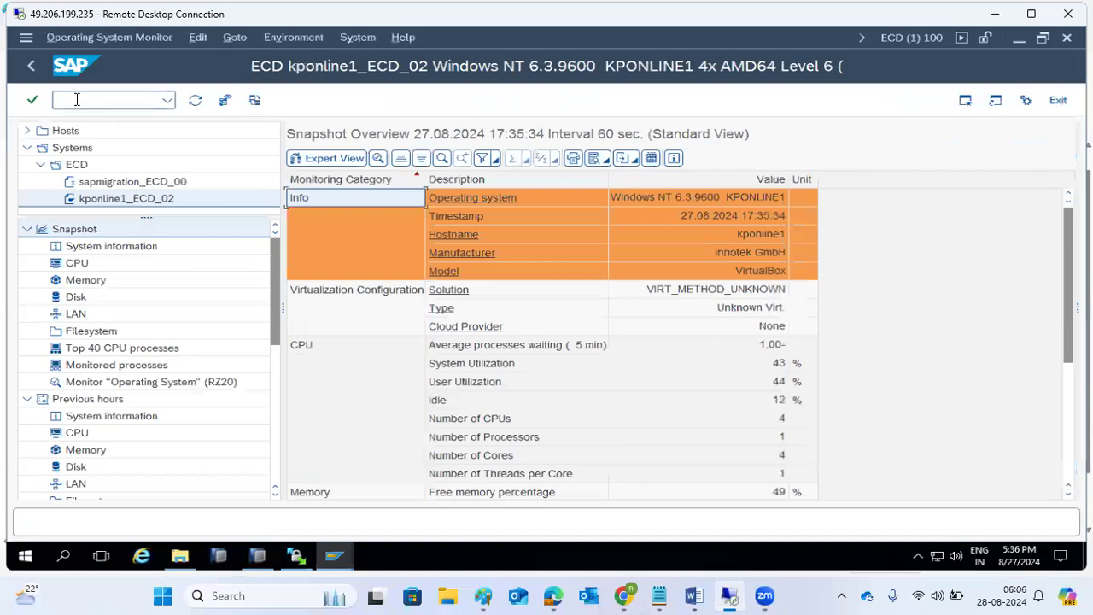
# Step: Examine the CPU utilization, idle, CPU count and memory rows in the snapshot overview
pyautogui.click(447, 351)
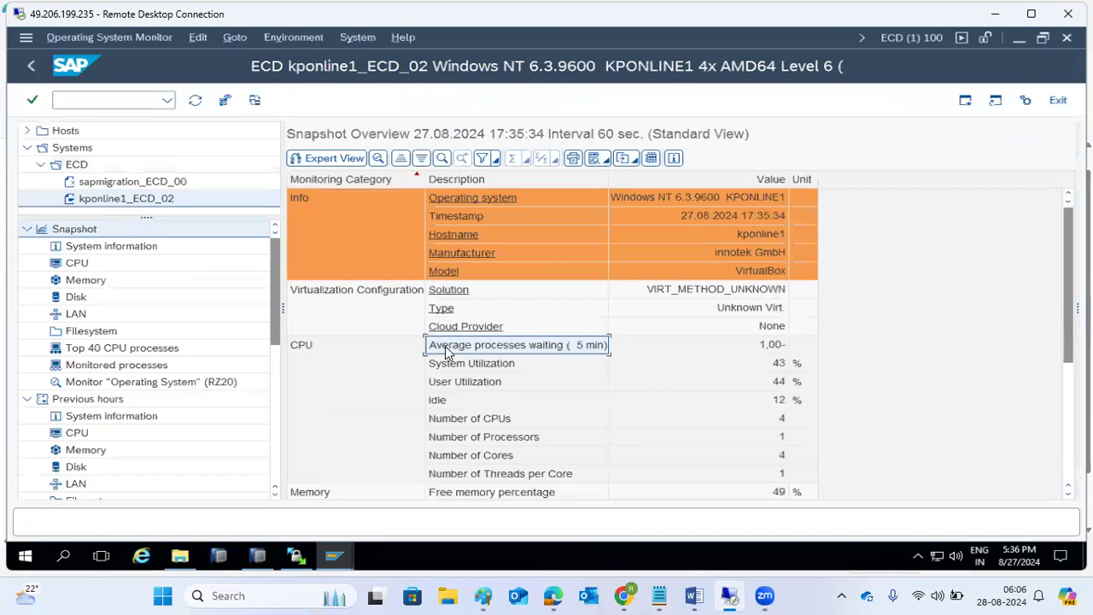
pyautogui.click(520, 362)
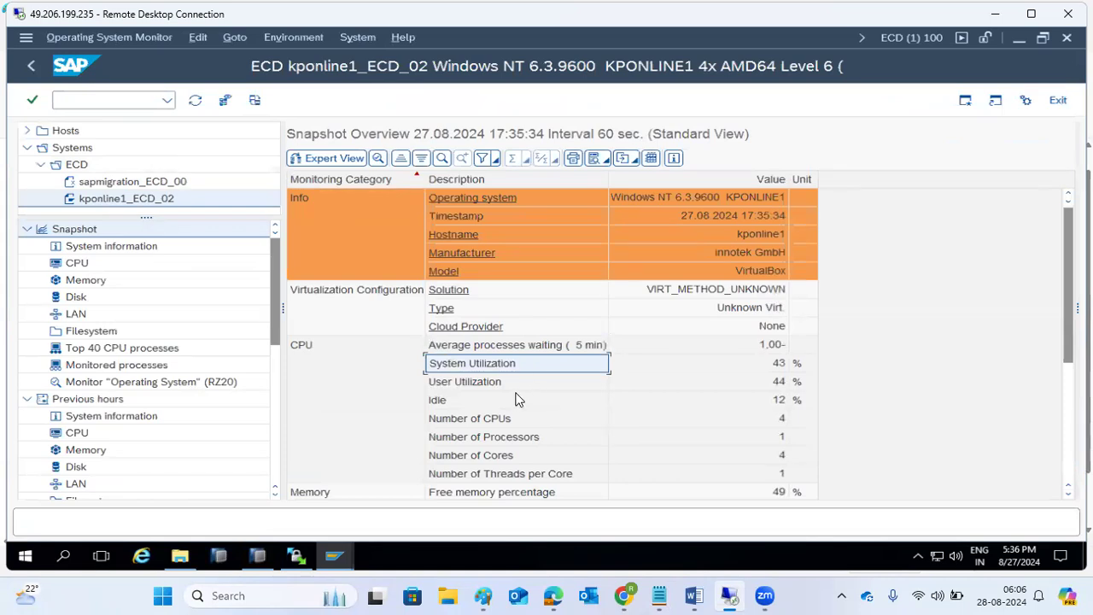
pyautogui.click(514, 384)
pyautogui.click(518, 398)
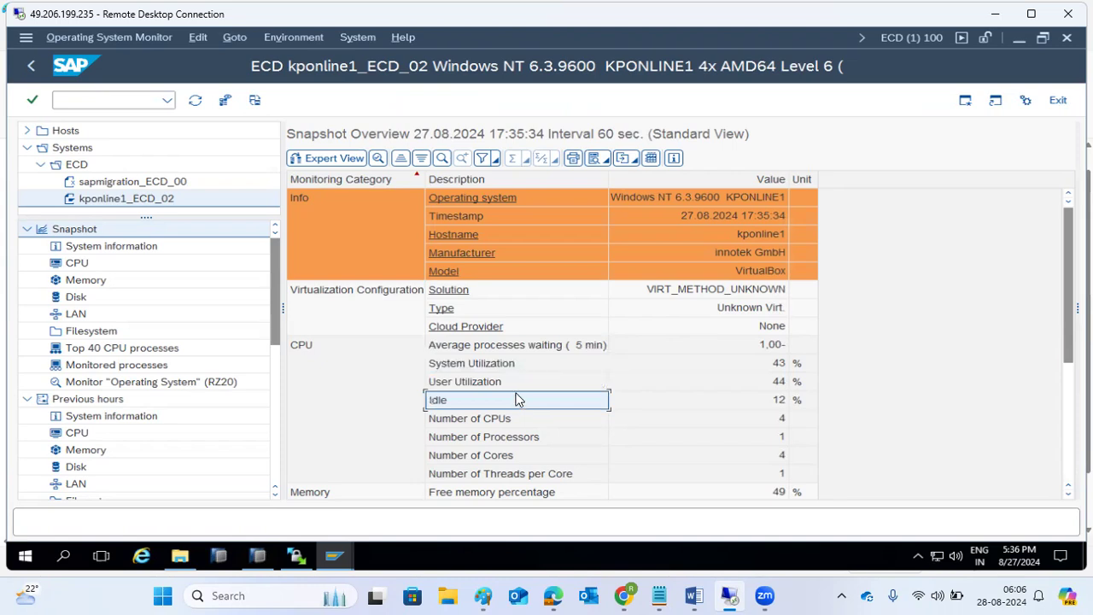
pyautogui.click(520, 421)
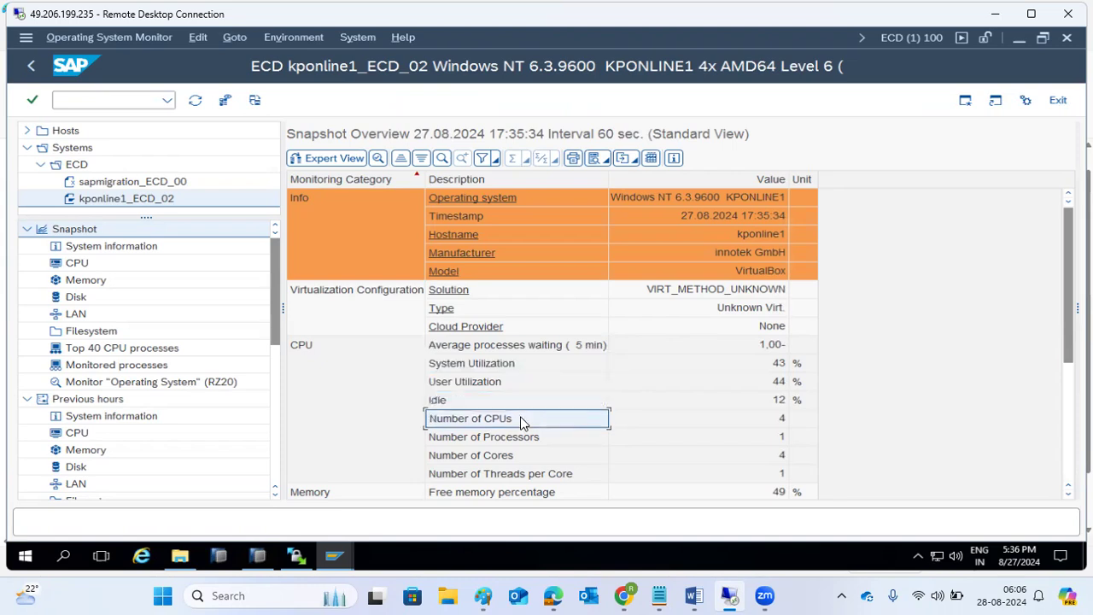
pyautogui.scroll(-2, 521, 424)
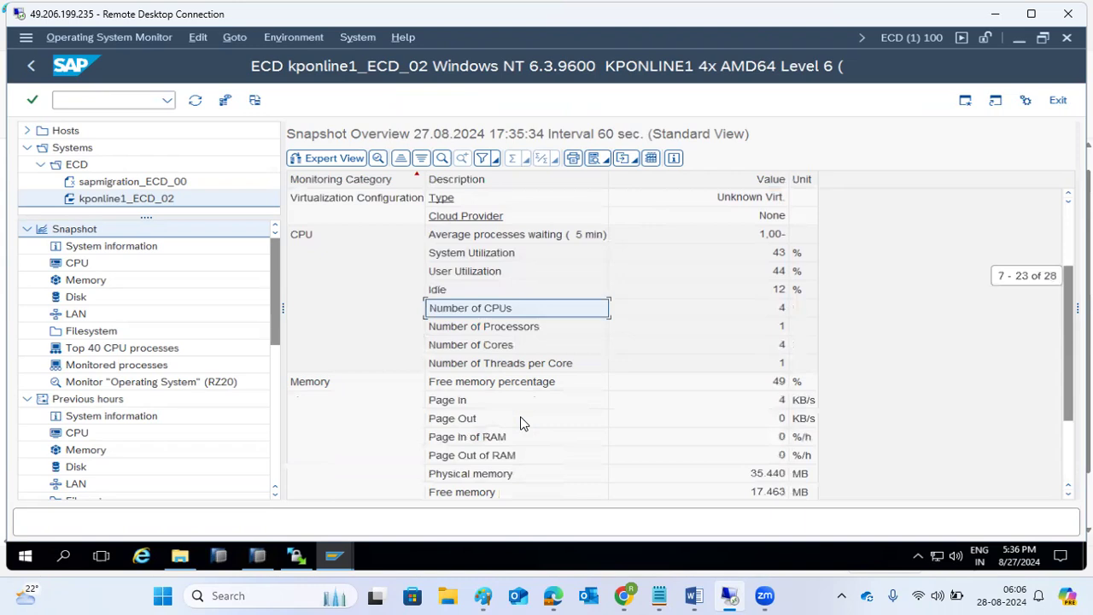
pyautogui.click(521, 381)
pyautogui.scroll(-2, 521, 381)
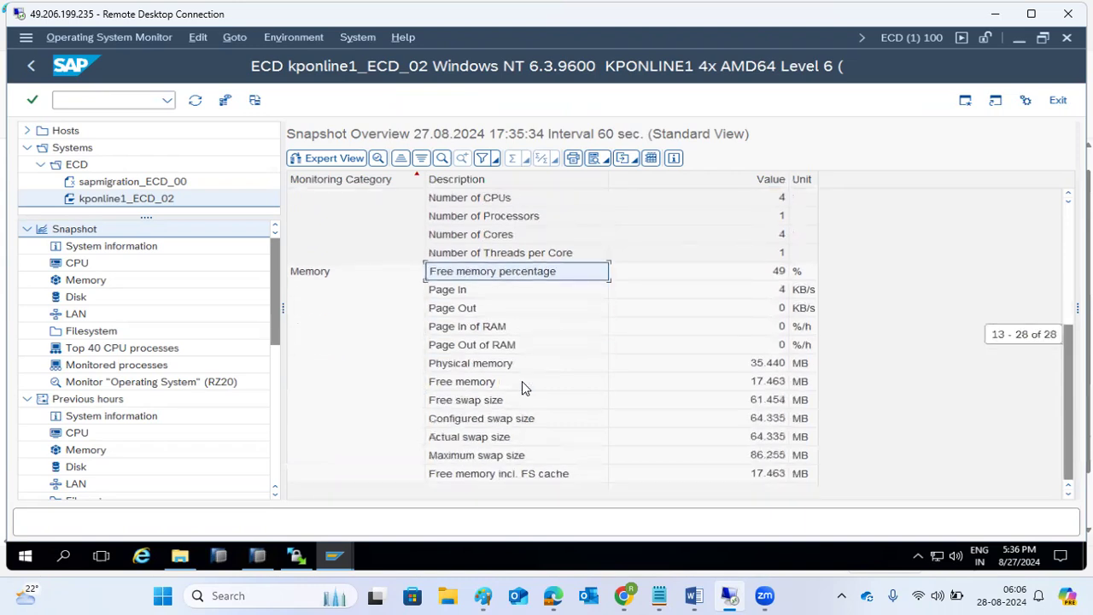
pyautogui.scroll(4, 522, 381)
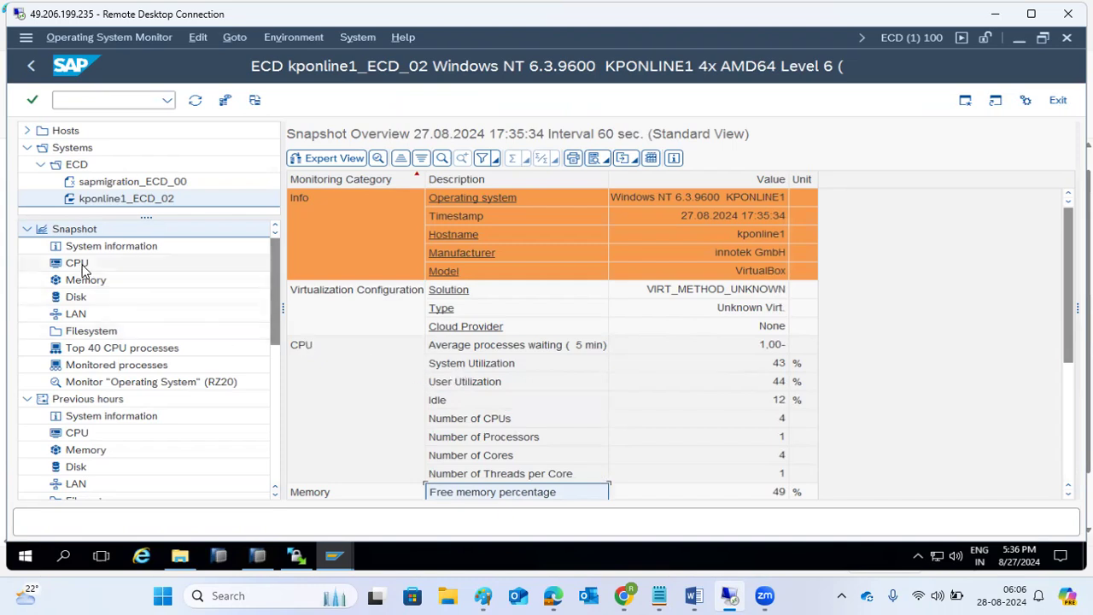
# Step: Display the CPU statistics for the previous hours and widen the Idle[%] column
pyautogui.click(84, 433)
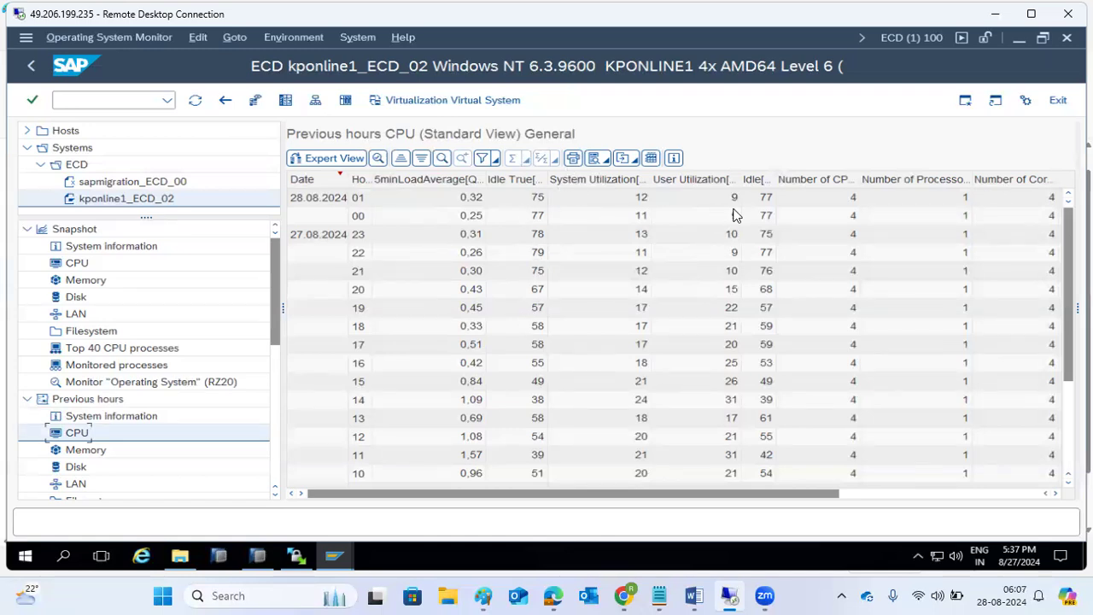
pyautogui.moveTo(771, 181); pyautogui.dragTo(796, 181)
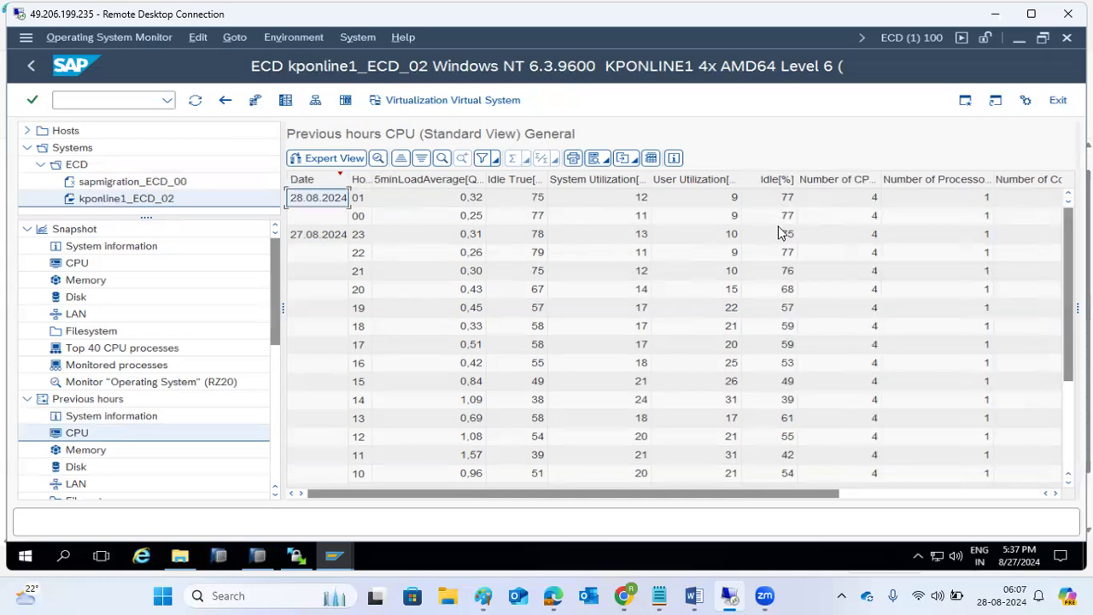
# Step: Examine the hourly CPU idle percentages for 27.08.2024, comparing the rows for hours 20 down to 13
pyautogui.click(790, 291)
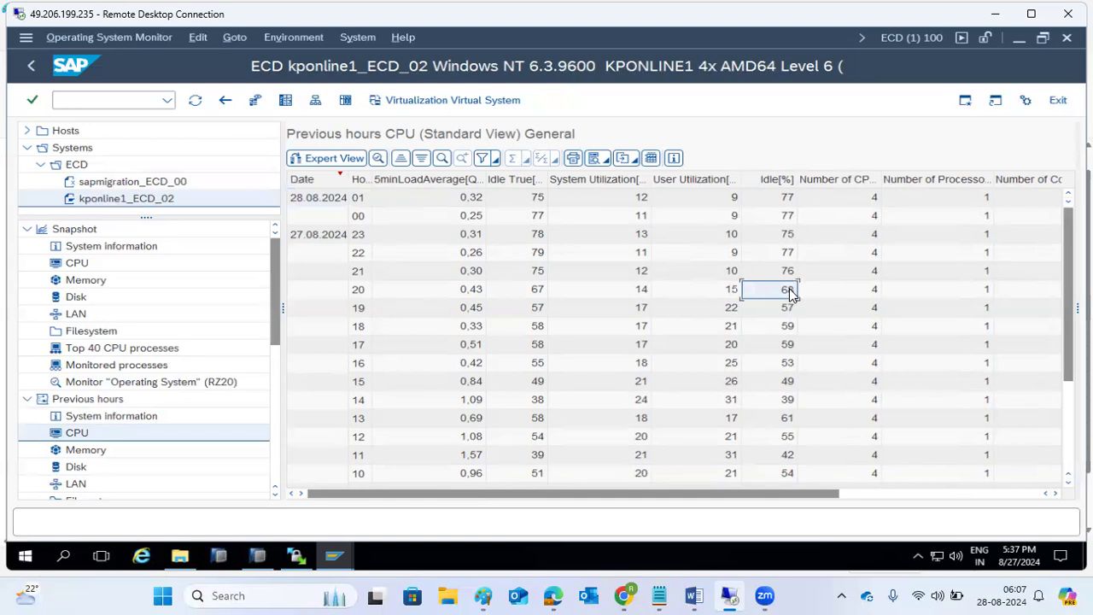
pyautogui.click(359, 290)
pyautogui.click(361, 309)
pyautogui.click(361, 327)
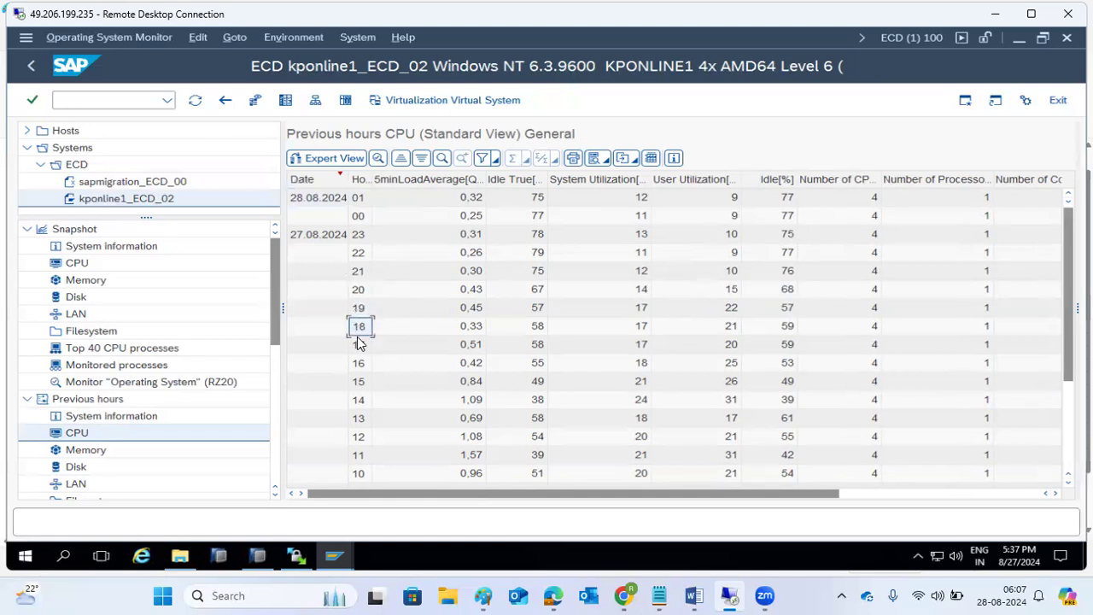
pyautogui.click(358, 401)
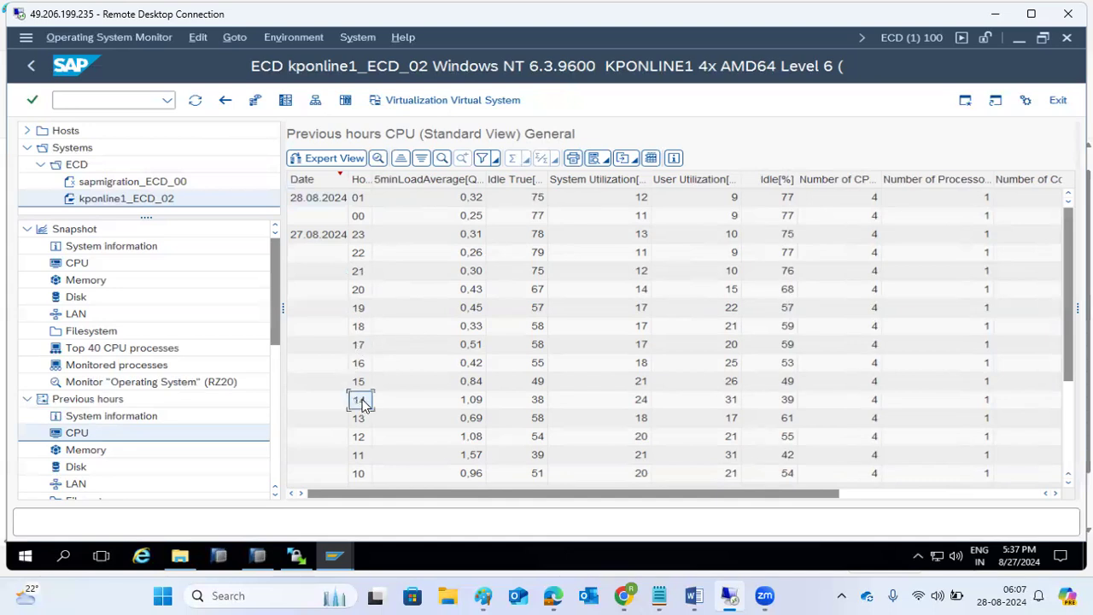
pyautogui.click(780, 407)
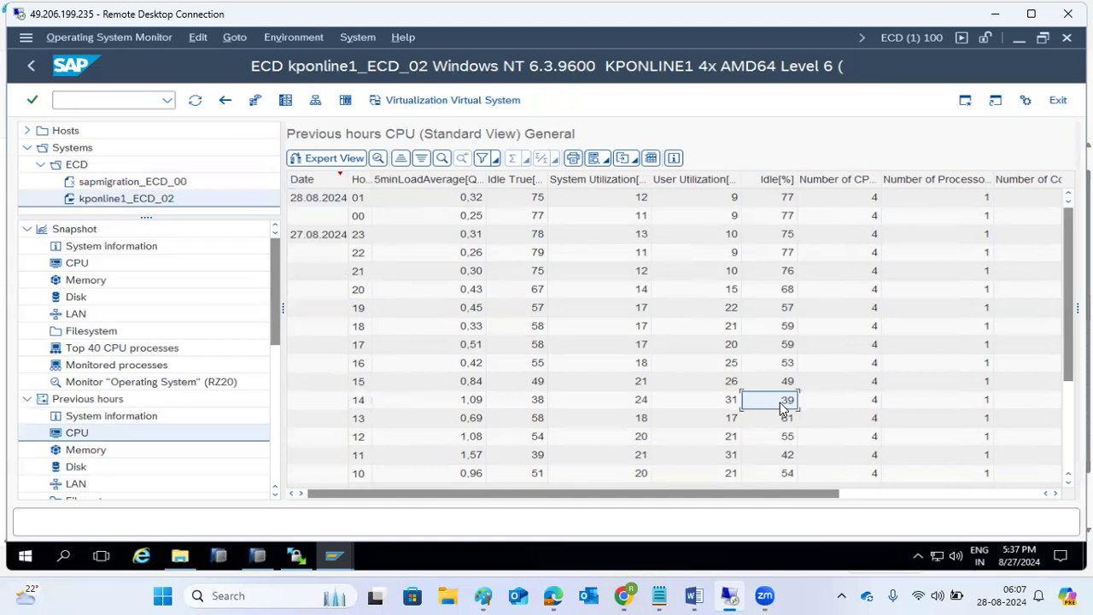
pyautogui.scroll(-1, 786, 408)
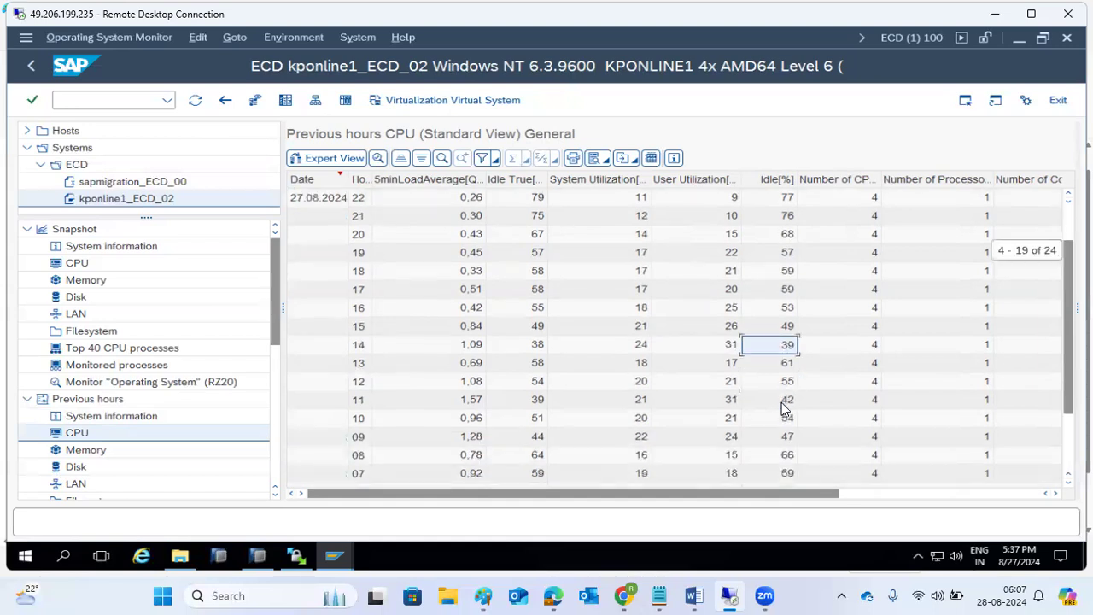
pyautogui.click(786, 365)
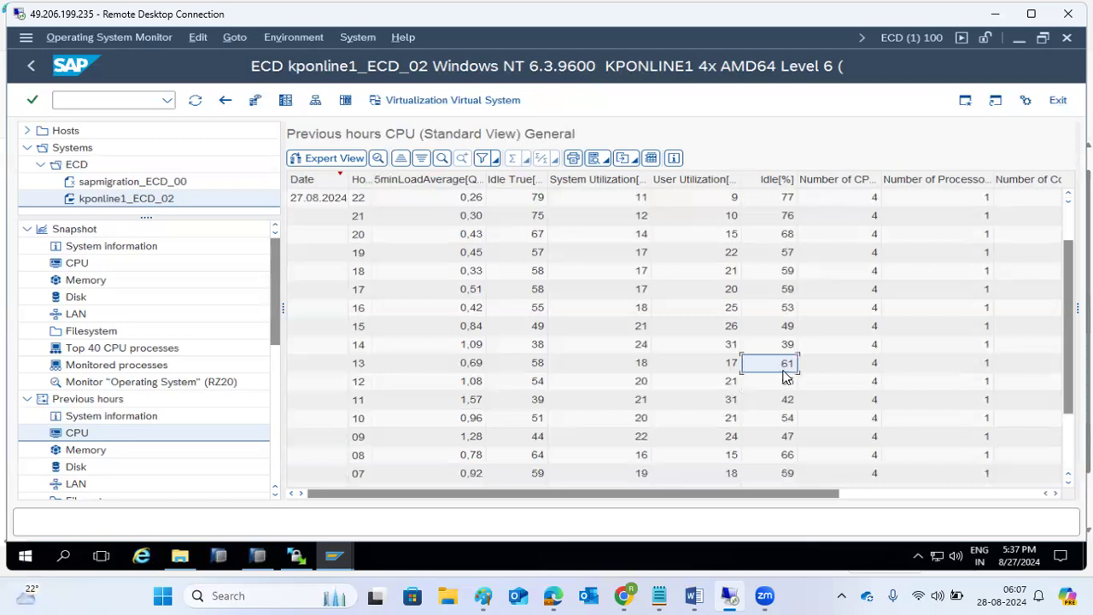
# Step: Display the memory statistics for the previous hours
pyautogui.scroll(1, 786, 378)
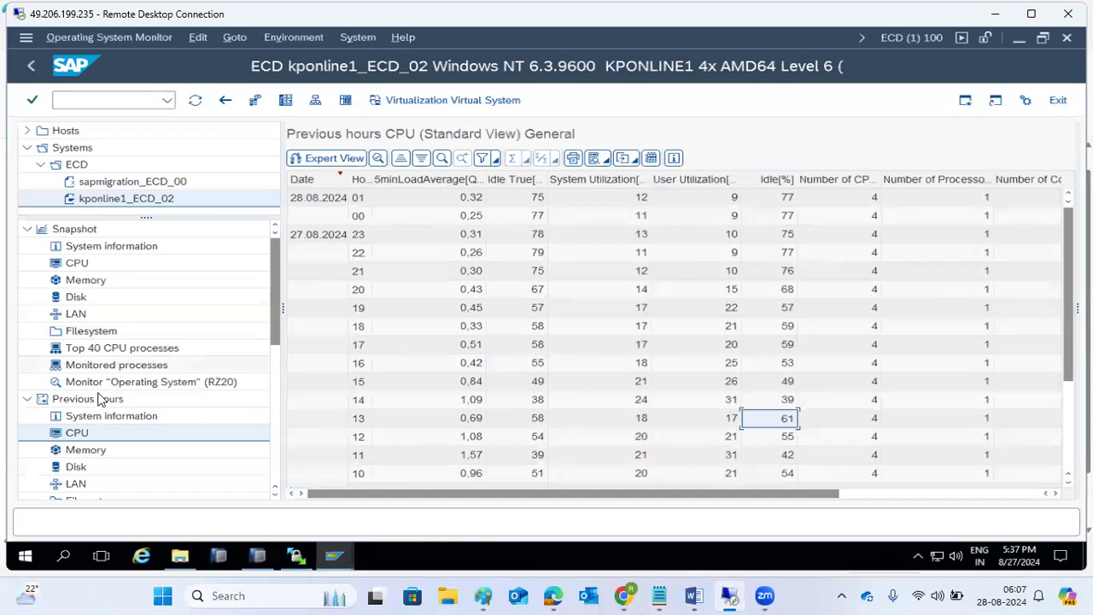
pyautogui.click(85, 450)
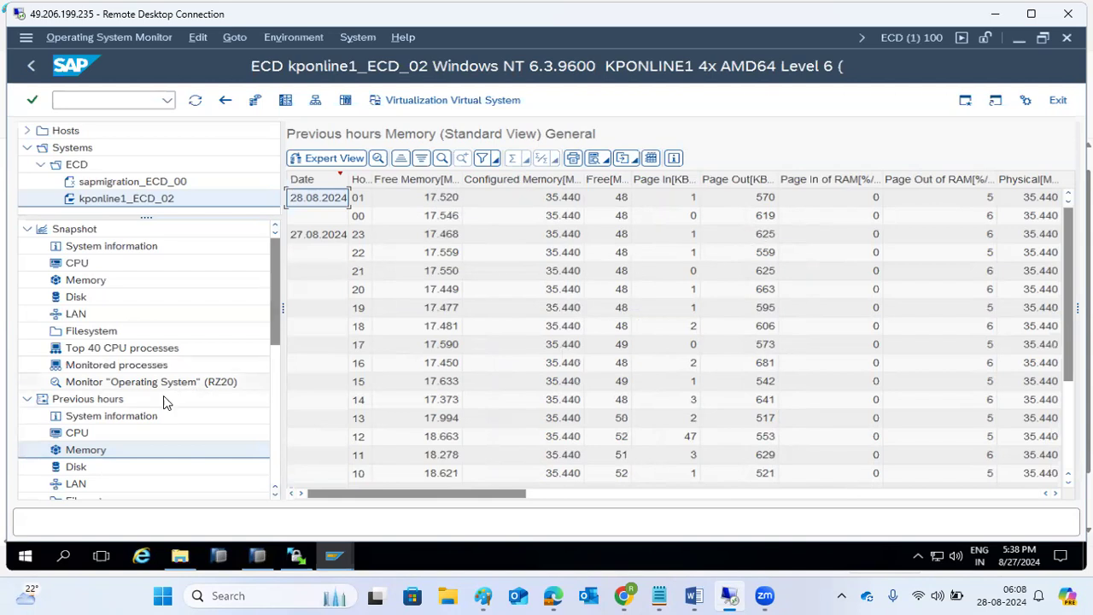
# Step: Display the disk statistics for the previous hours and examine the hourly utilization of each drive
pyautogui.scroll(-1, 167, 405)
pyautogui.click(75, 418)
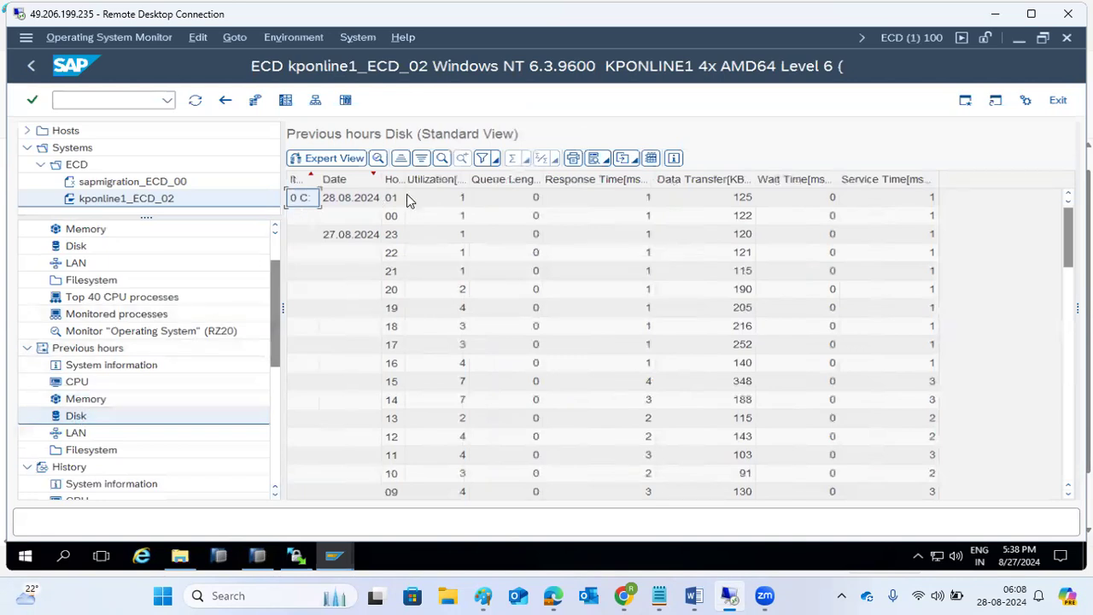
pyautogui.scroll(-8, 515, 361)
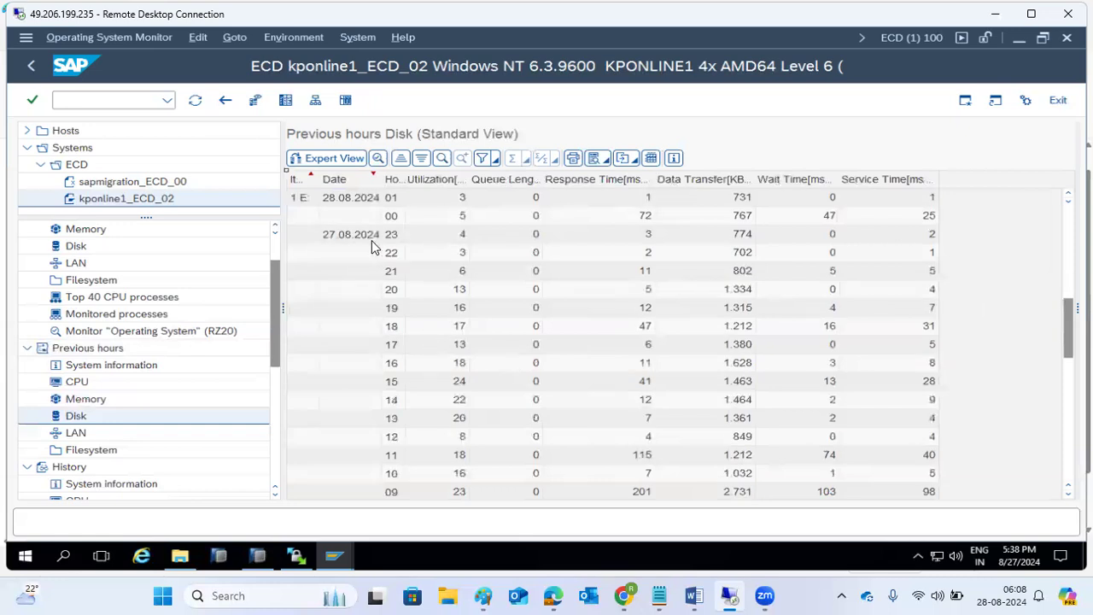
pyautogui.click(460, 383)
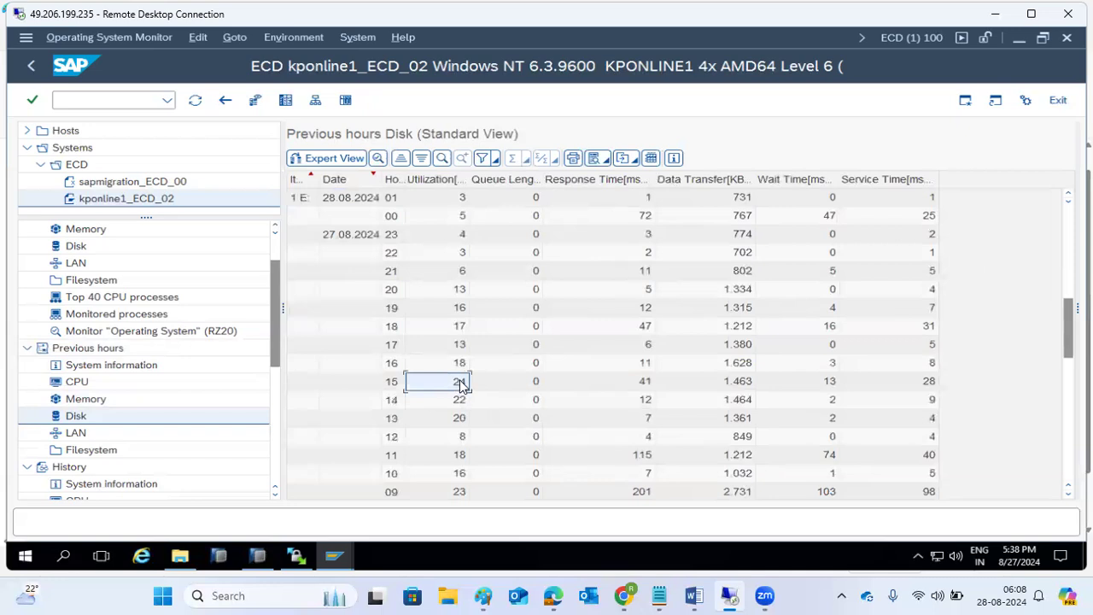
pyautogui.scroll(-10, 460, 382)
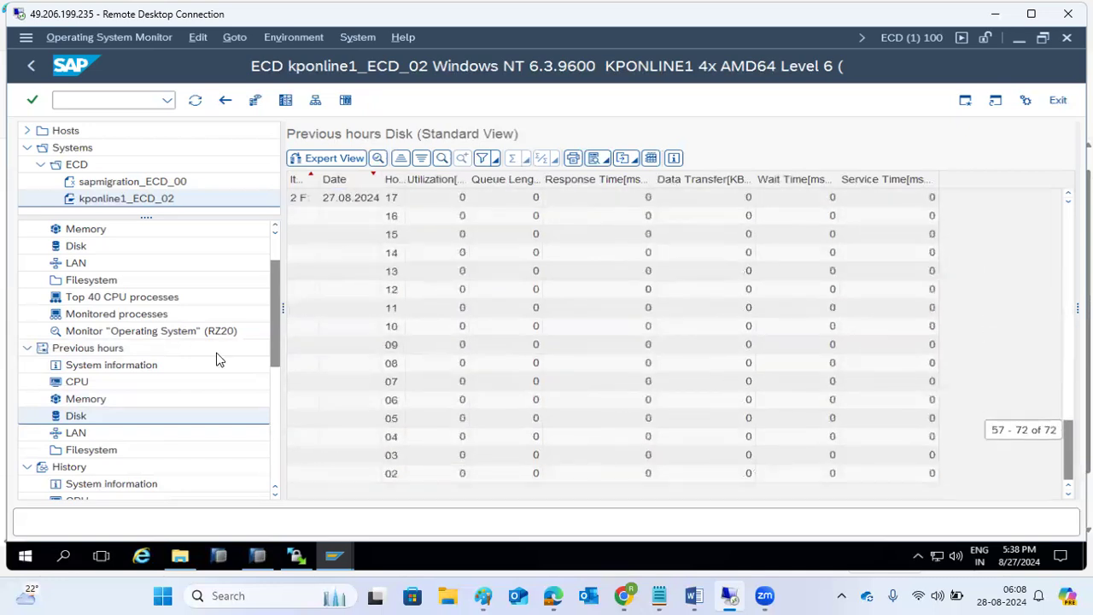
# Step: Display the CPU history of the kponline1_ECD_02 instance
pyautogui.scroll(-3, 116, 367)
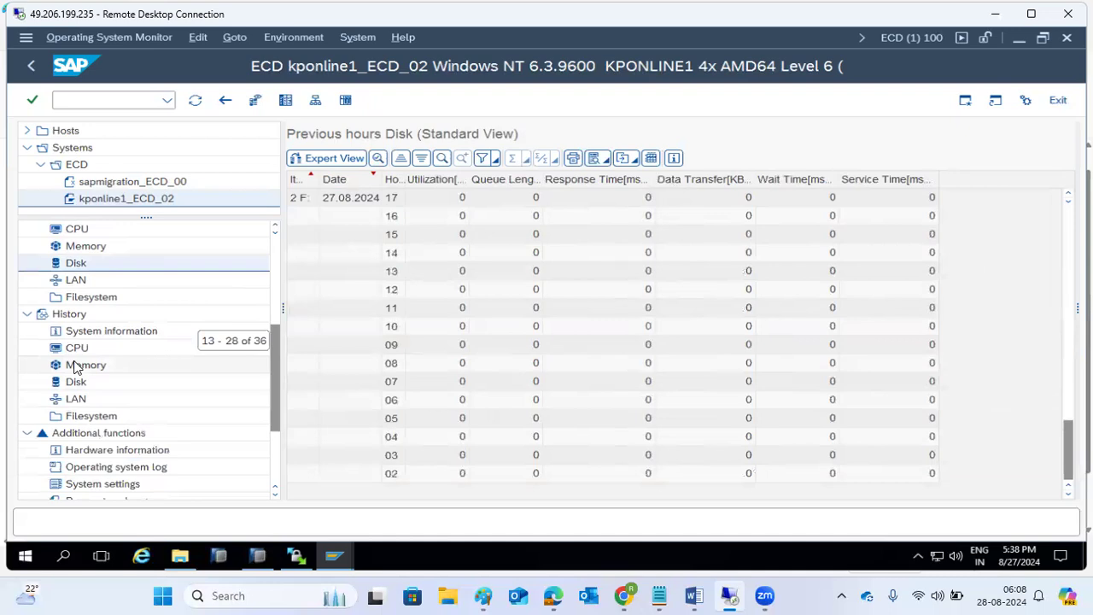
pyautogui.scroll(2, 82, 314)
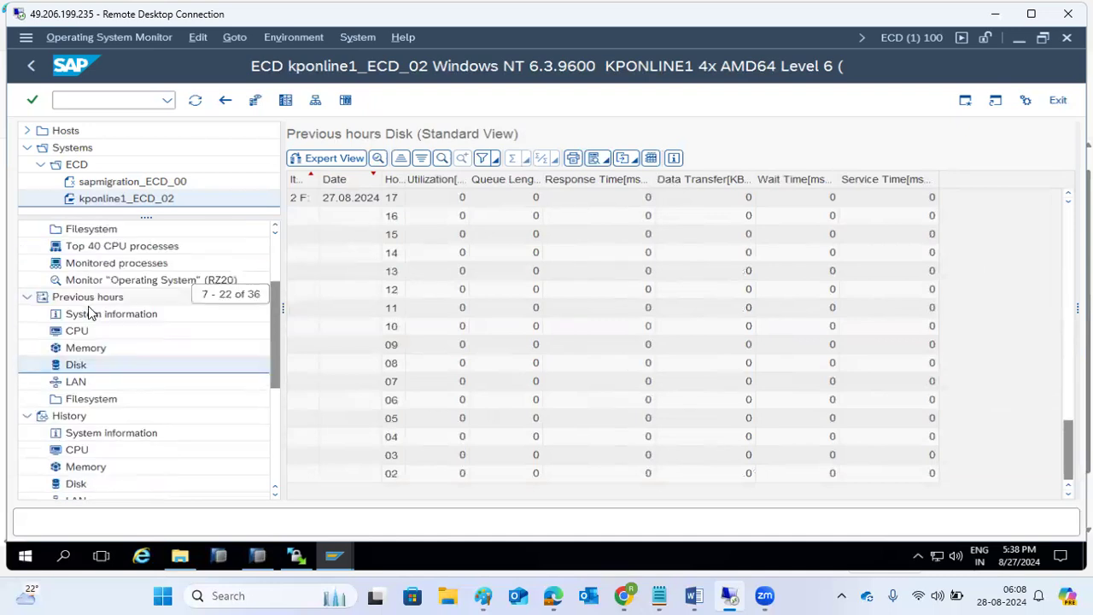
pyautogui.scroll(-2, 89, 313)
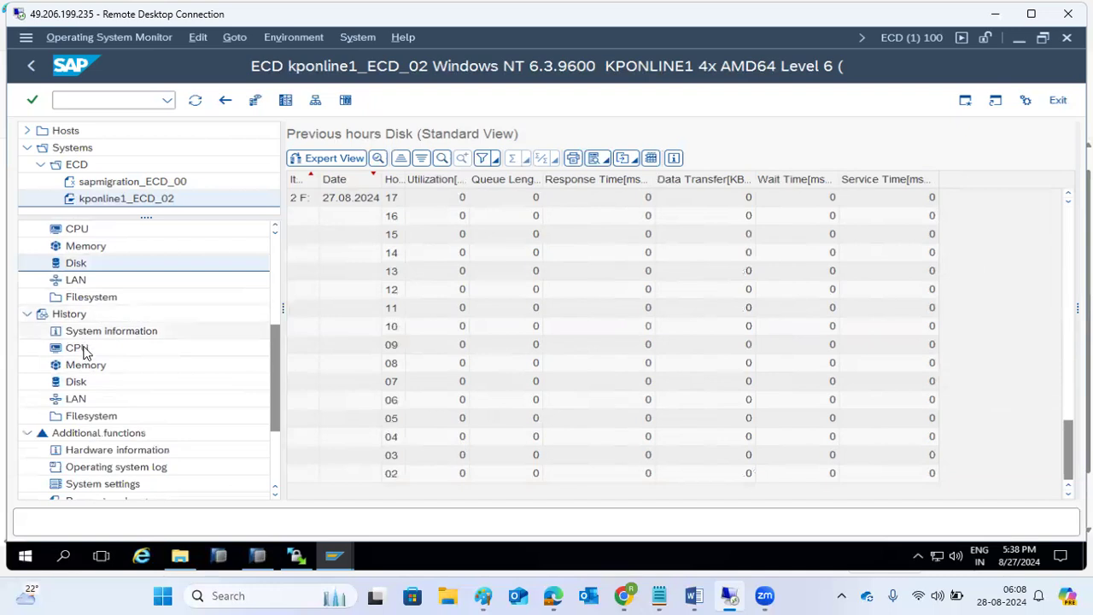
pyautogui.click(82, 348)
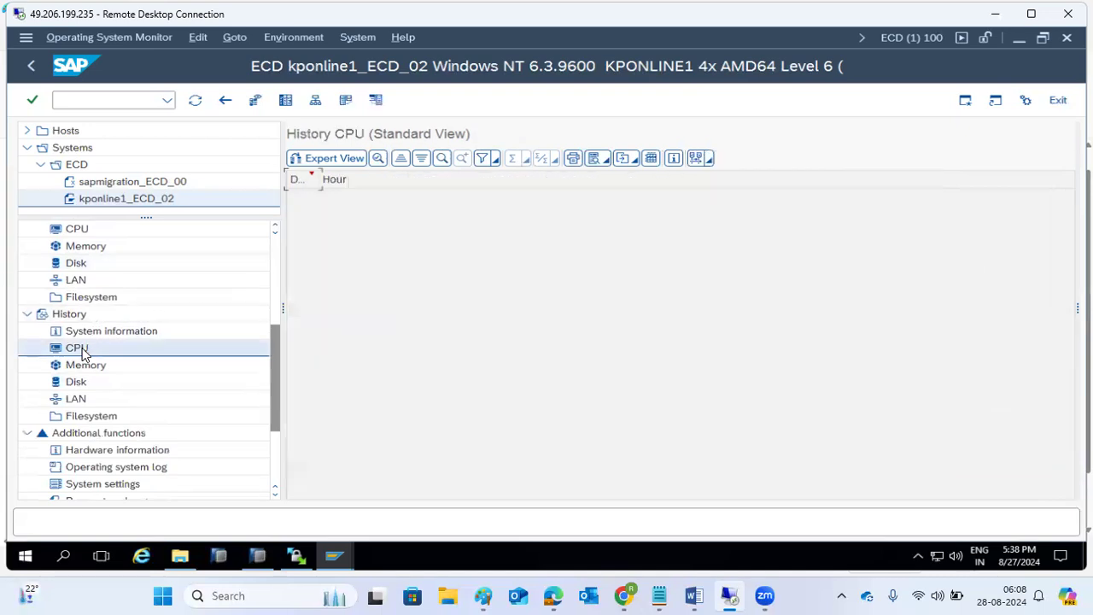
# Step: Display the snapshot of the top 40 CPU processes and examine the CPU usage of the sqlservr.exe processes
pyautogui.scroll(-3, 82, 345)
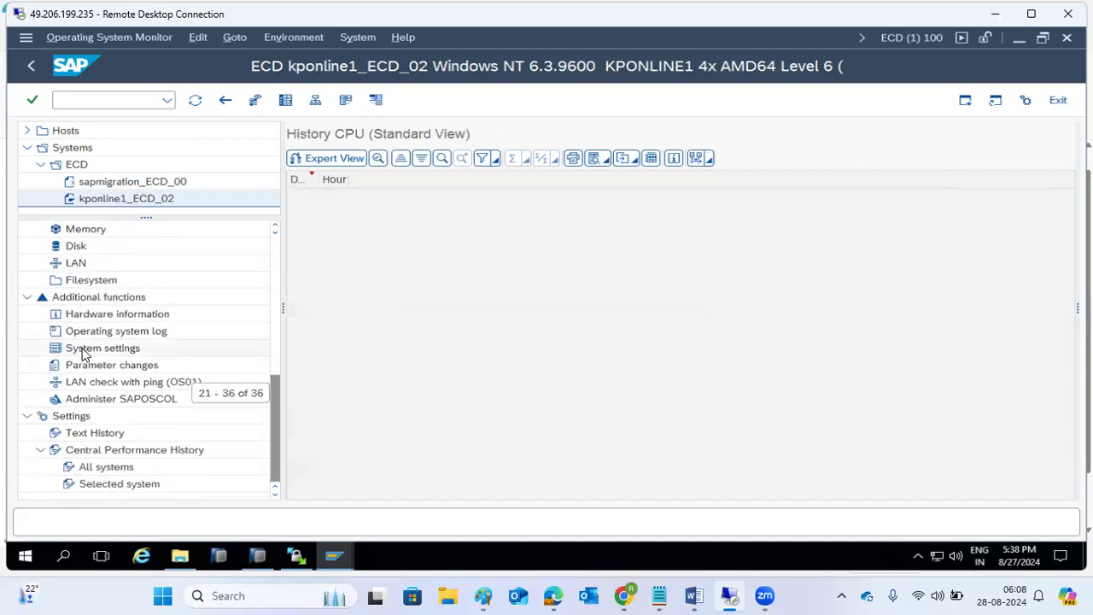
pyautogui.scroll(8, 73, 329)
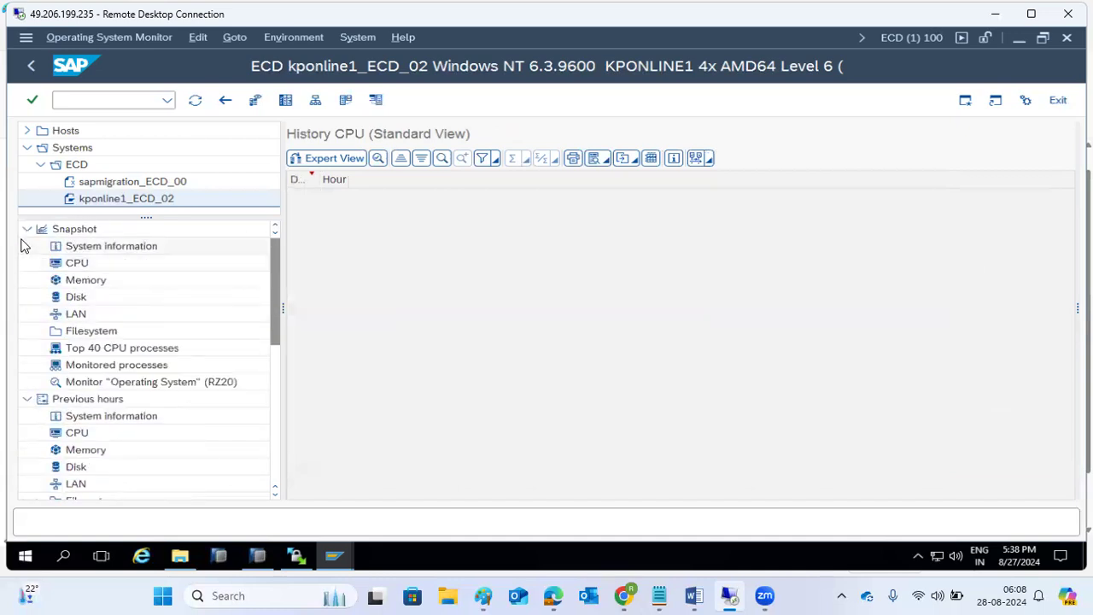
pyautogui.click(109, 350)
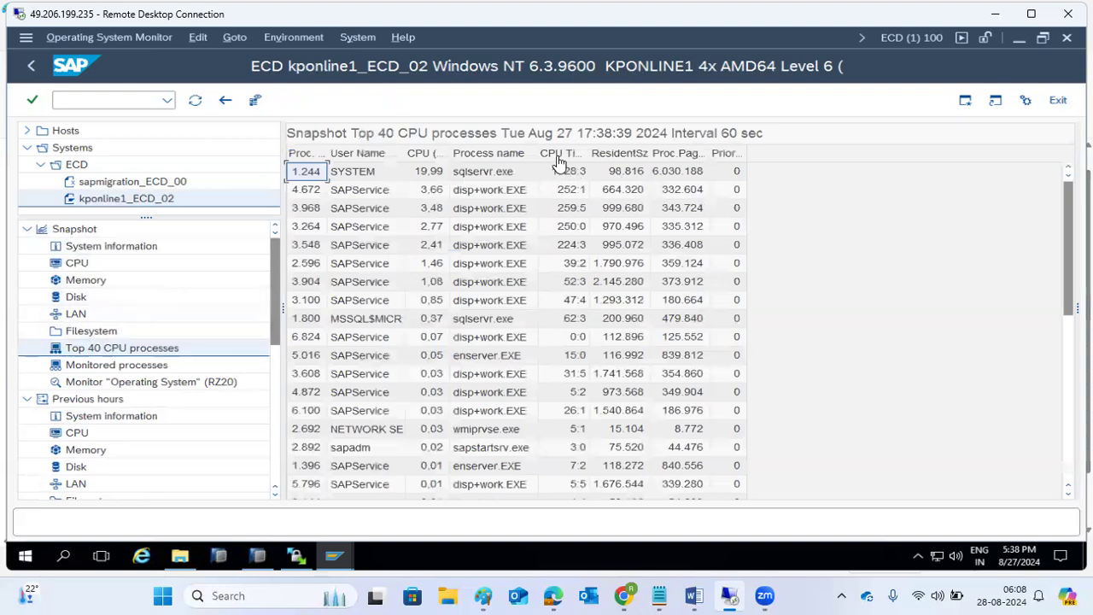
pyautogui.click(475, 177)
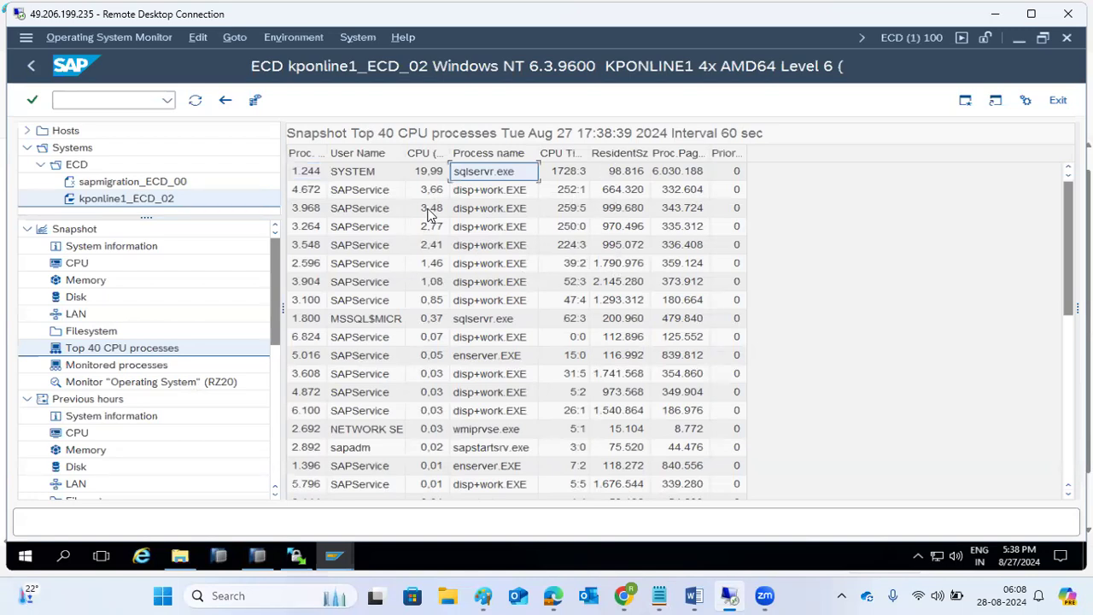
pyautogui.click(425, 174)
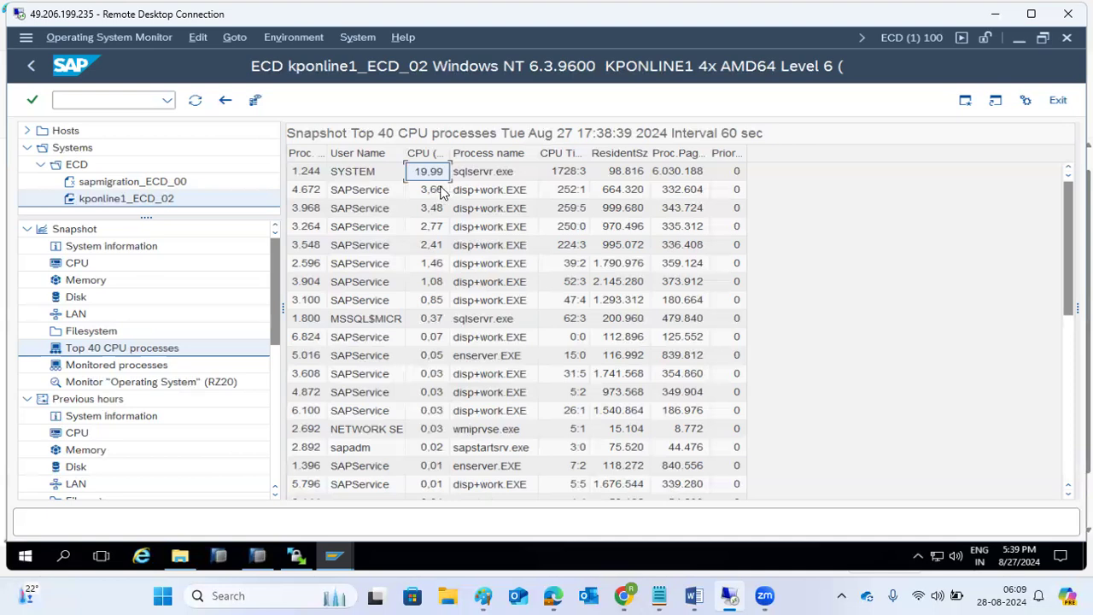
pyautogui.click(434, 316)
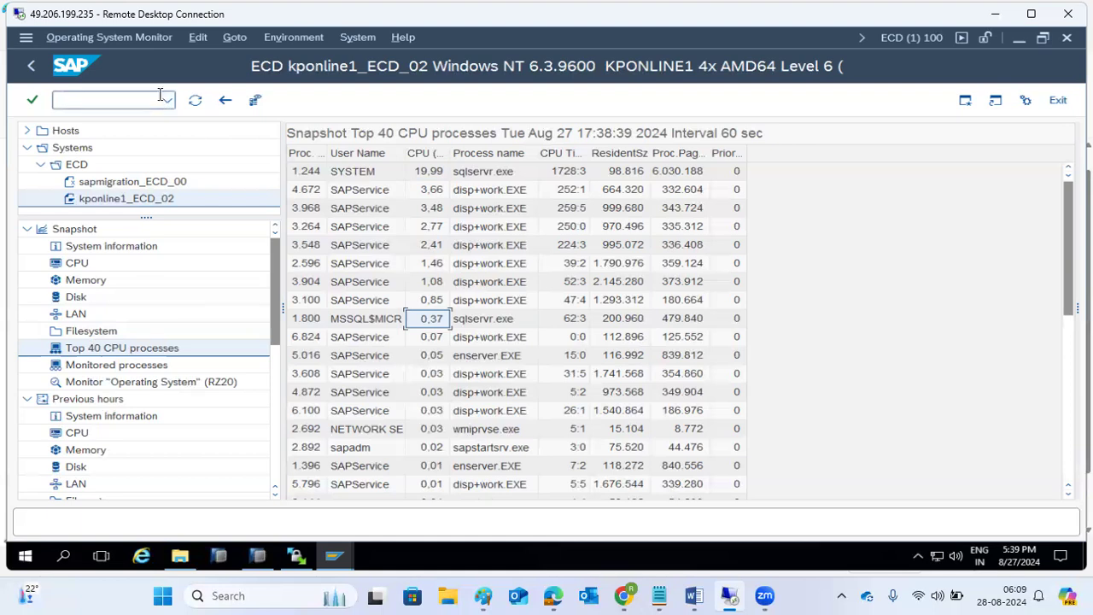
# Step: Open Task Manager on the remote server, view its performance data and process details, and close it
pyautogui.rightClick(483, 560)
pyautogui.click(518, 458)
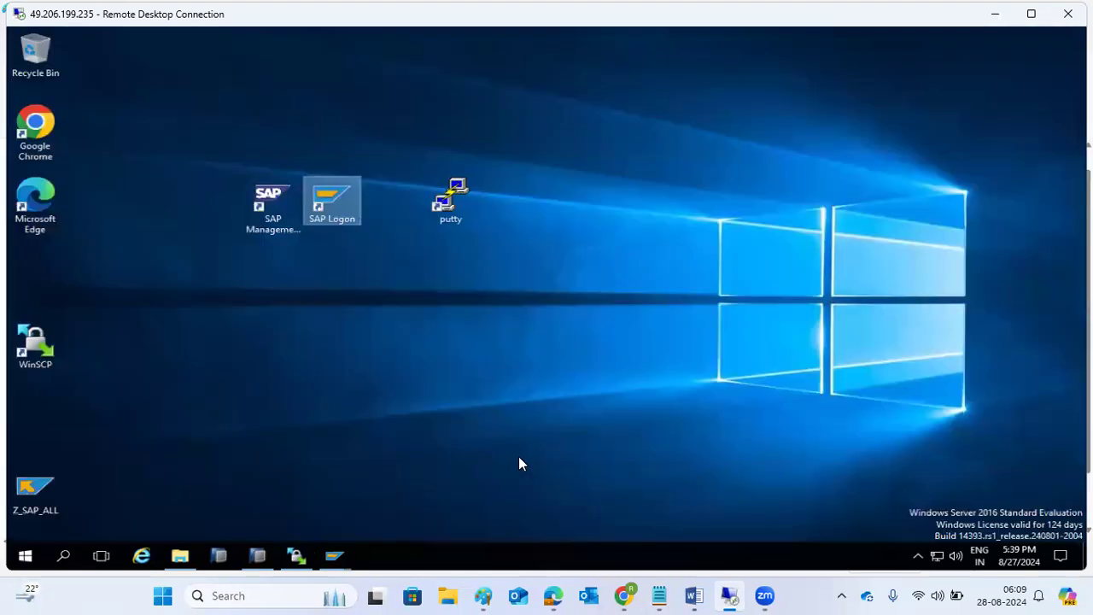
pyautogui.rightClick(450, 565)
pyautogui.click(478, 490)
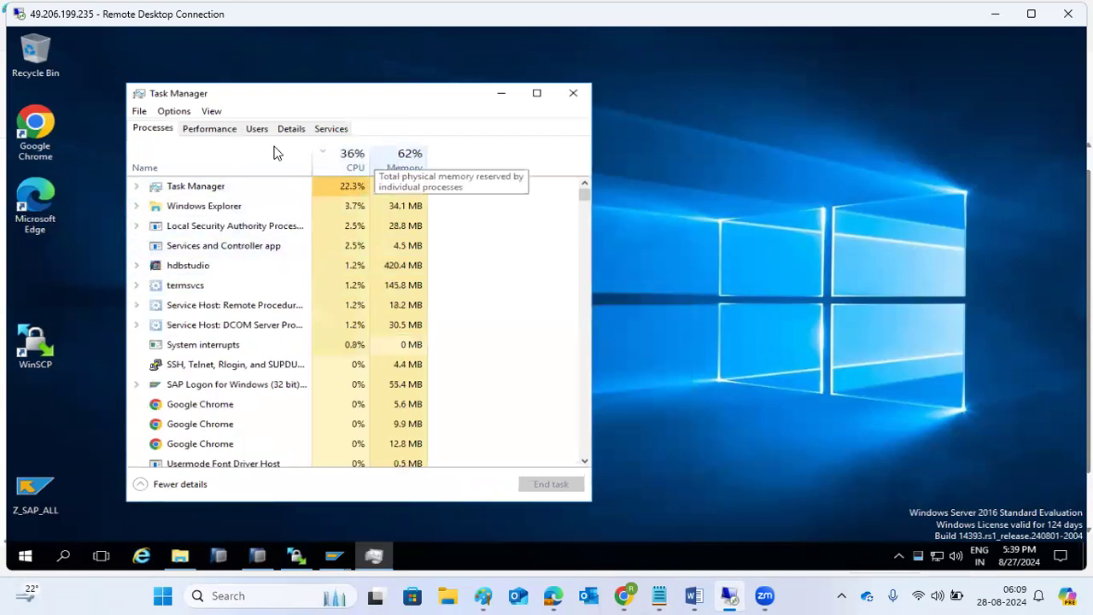
pyautogui.click(194, 128)
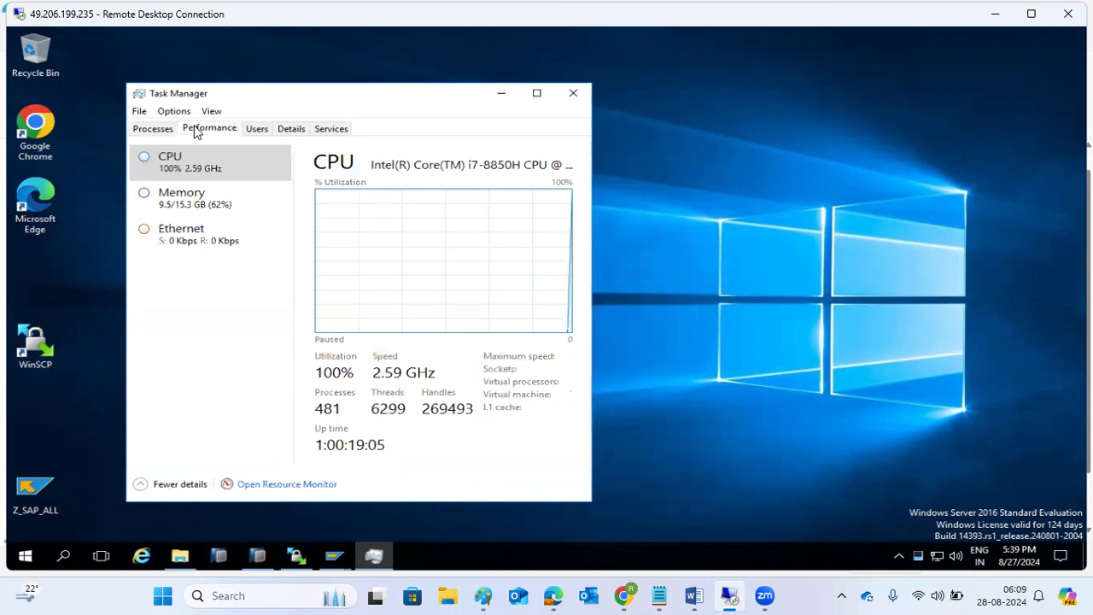
pyautogui.click(290, 129)
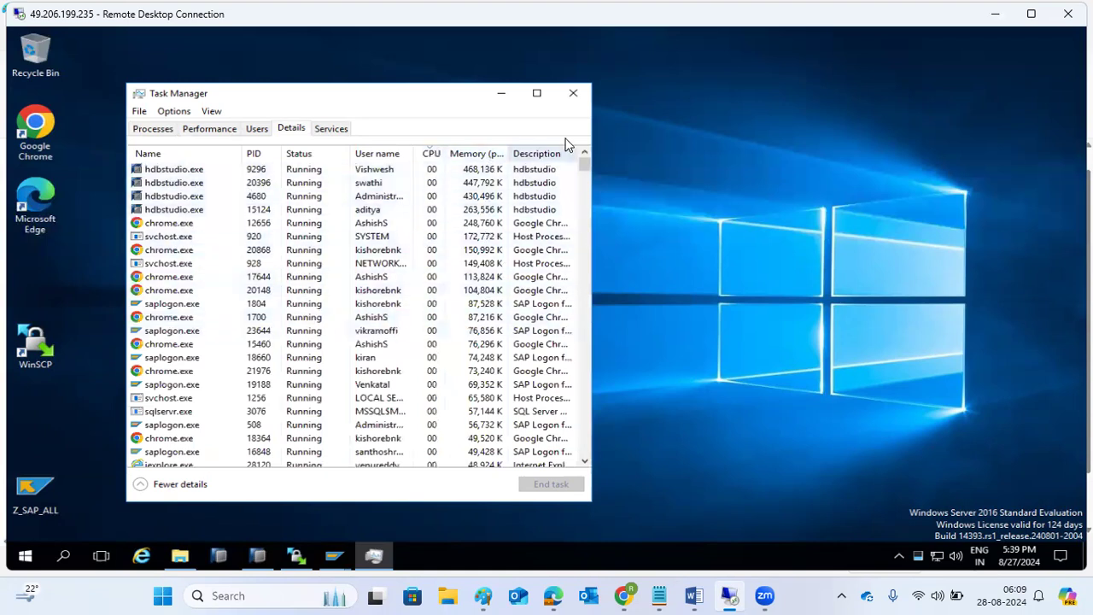
pyautogui.click(578, 85)
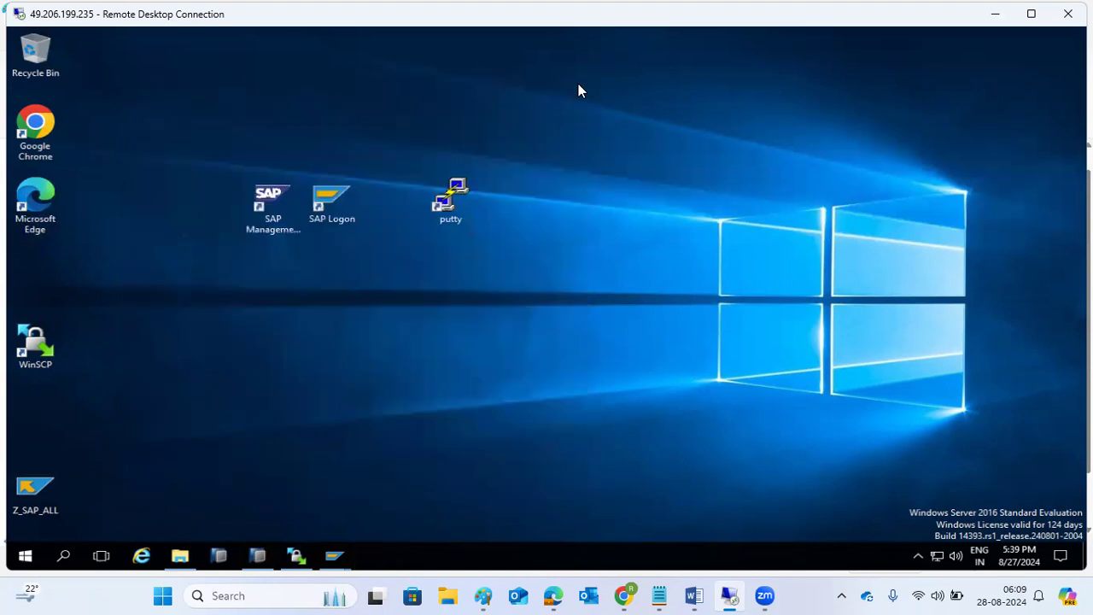
# Step: Return to the SAP operating system monitor window and display the snapshot system information
pyautogui.moveTo(334, 556)
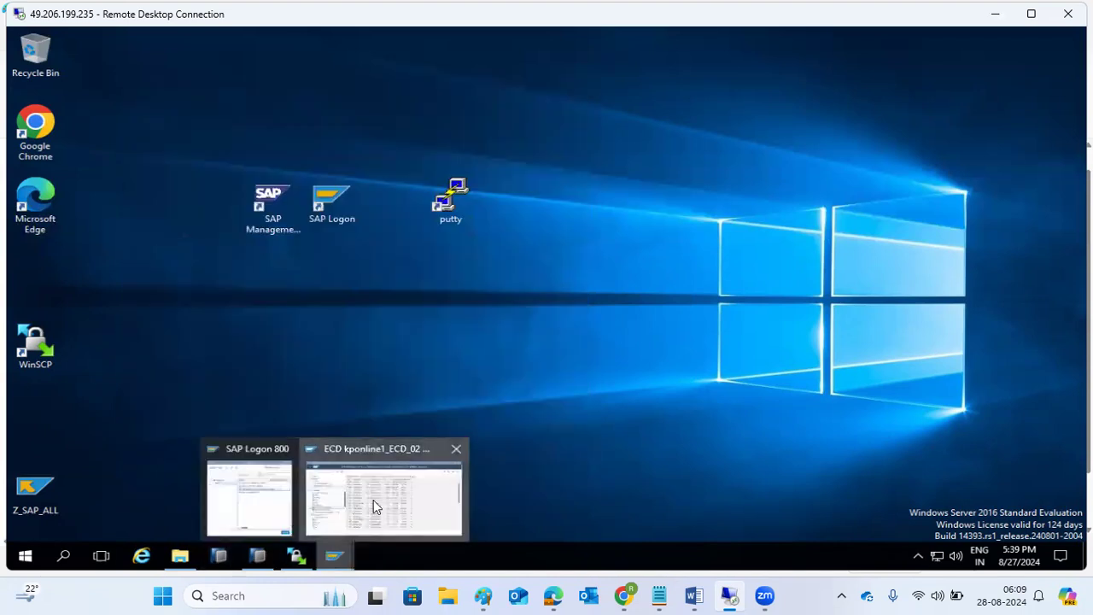
pyautogui.click(373, 500)
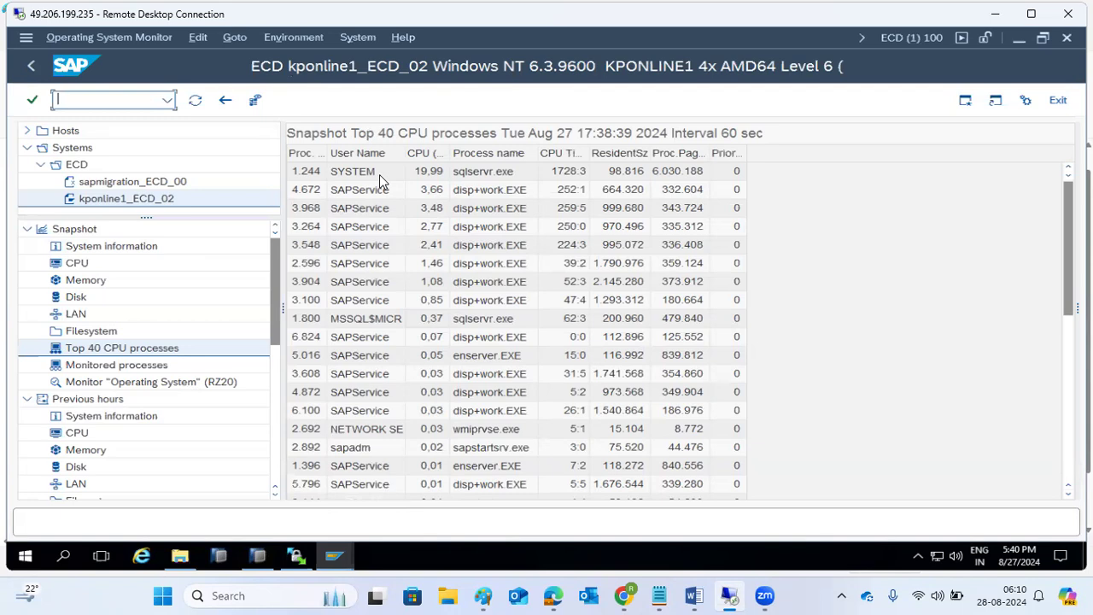
pyautogui.click(89, 250)
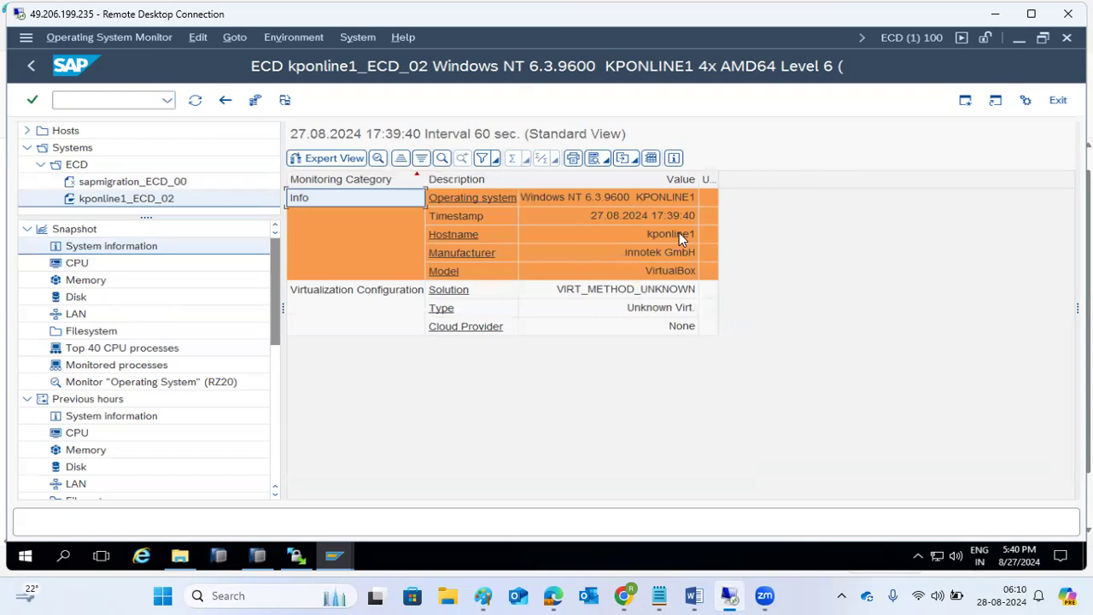
# Step: Display the CPU snapshot, examine the idle, user utilization, CPU count and single CPU rows, and go back to the previous view
pyautogui.click(73, 264)
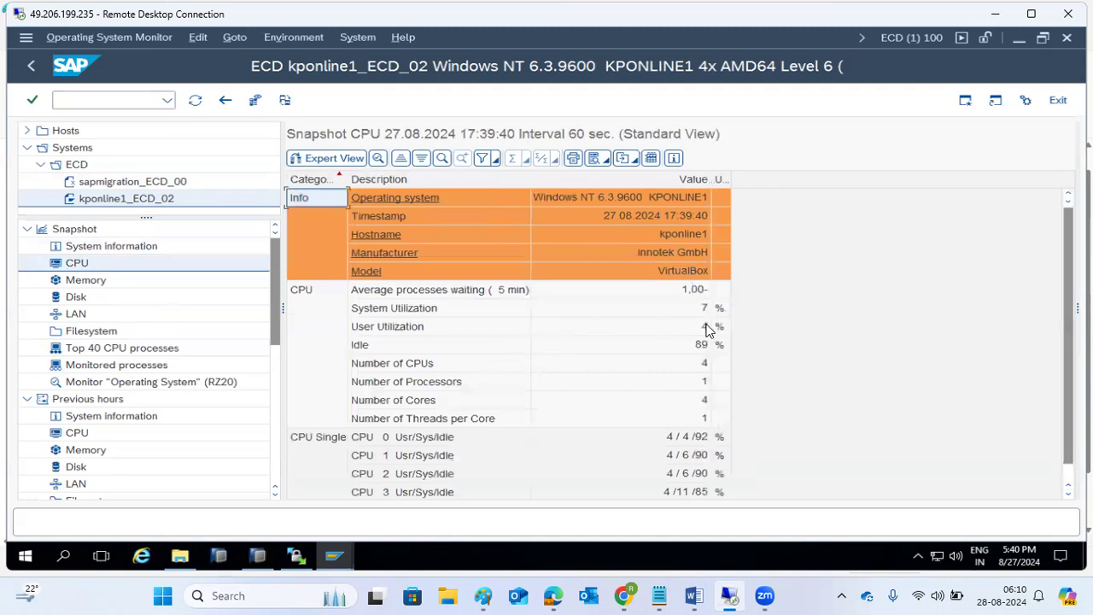
pyautogui.click(696, 350)
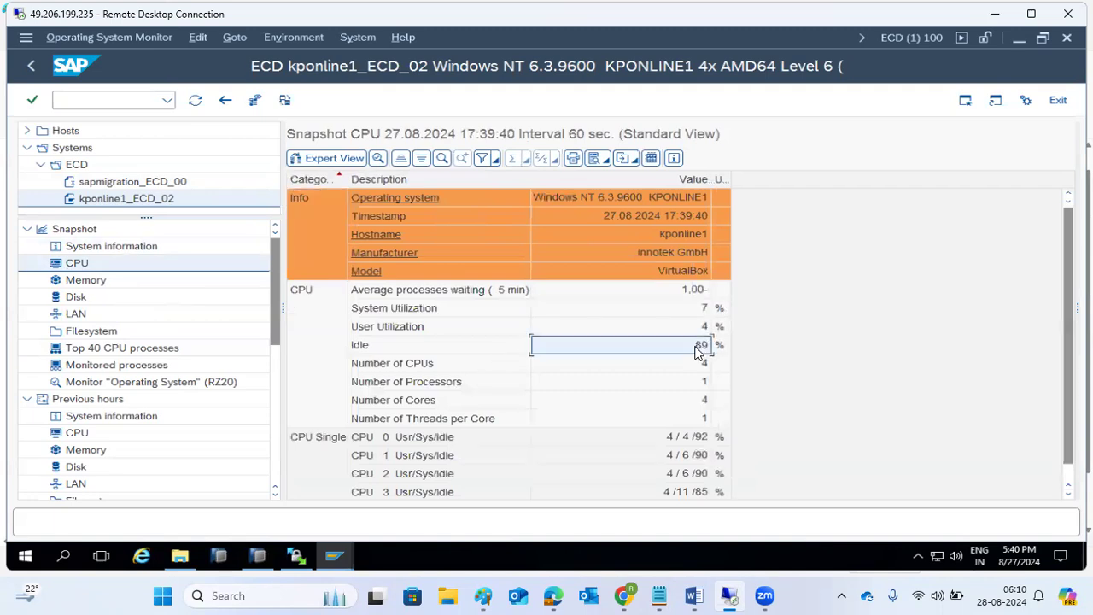
pyautogui.rightClick(475, 560)
pyautogui.click(526, 349)
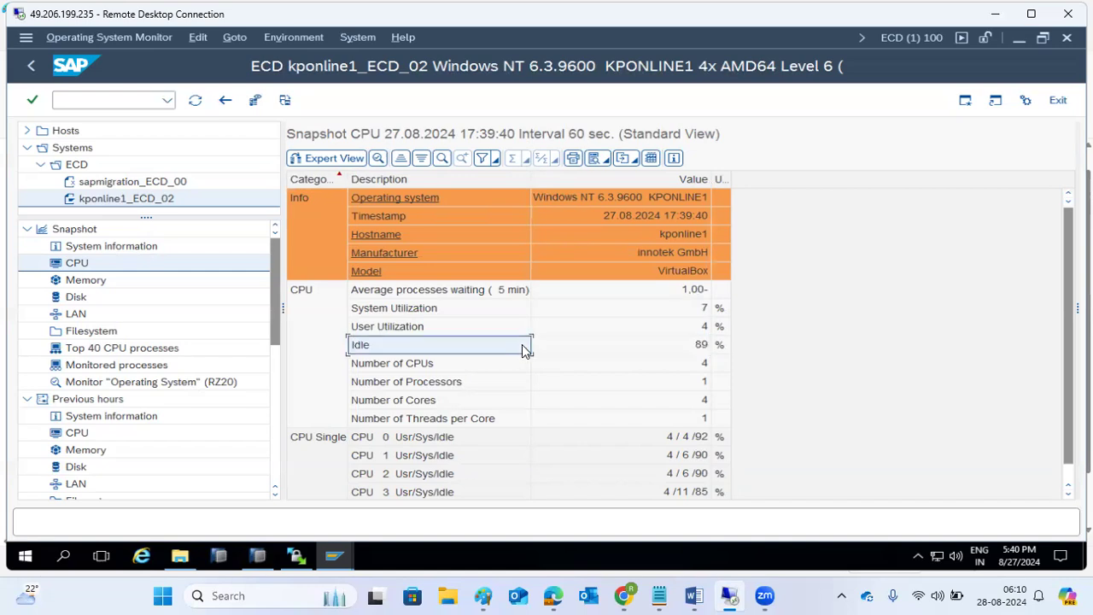
pyautogui.click(494, 328)
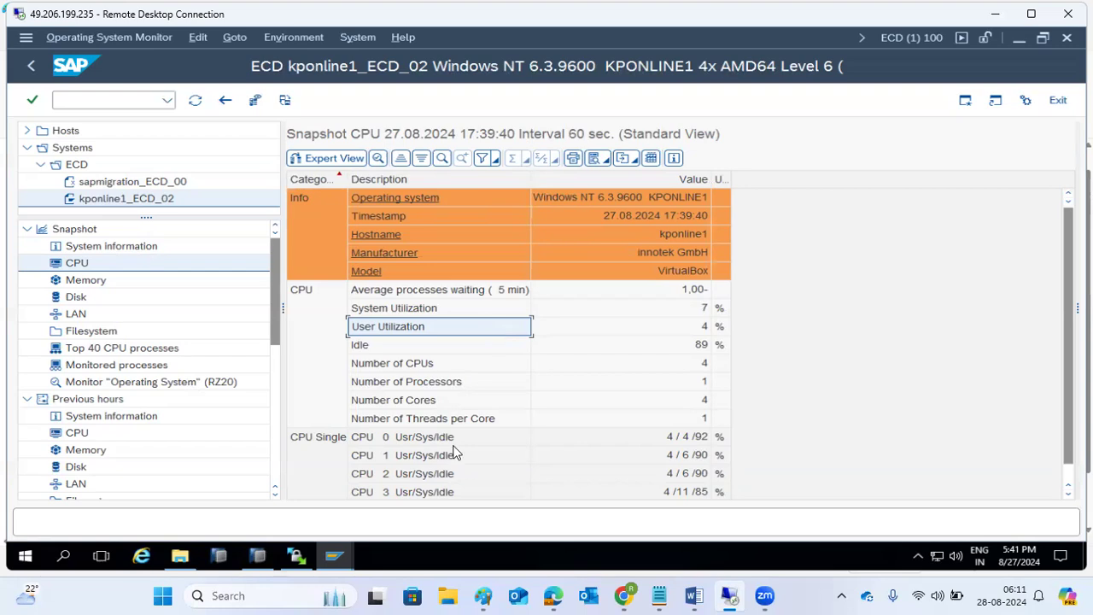
pyautogui.scroll(-1, 456, 451)
pyautogui.click(706, 308)
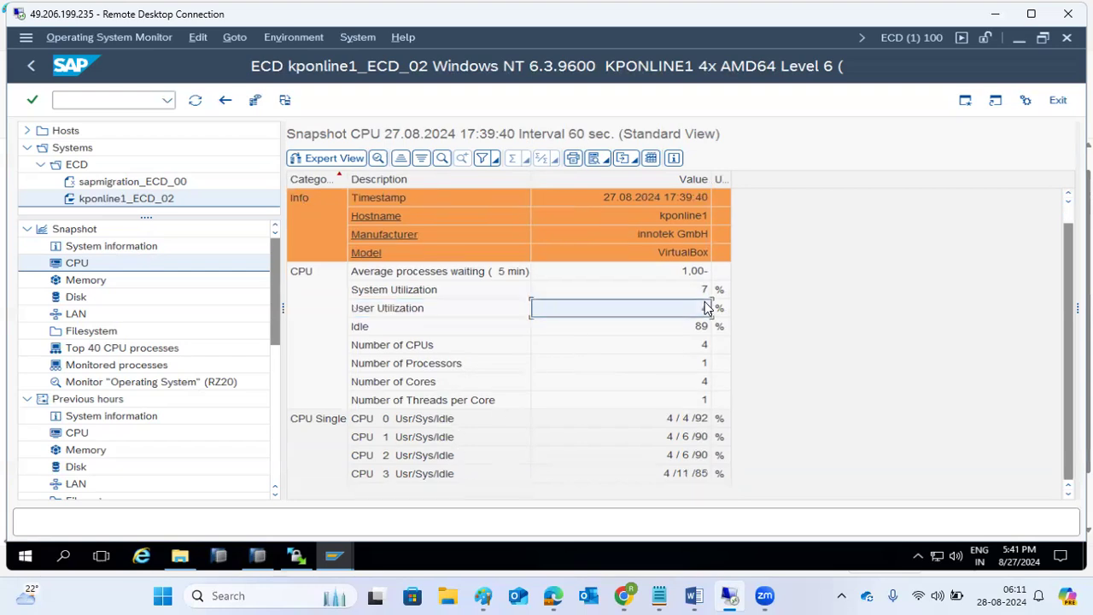
pyautogui.click(706, 346)
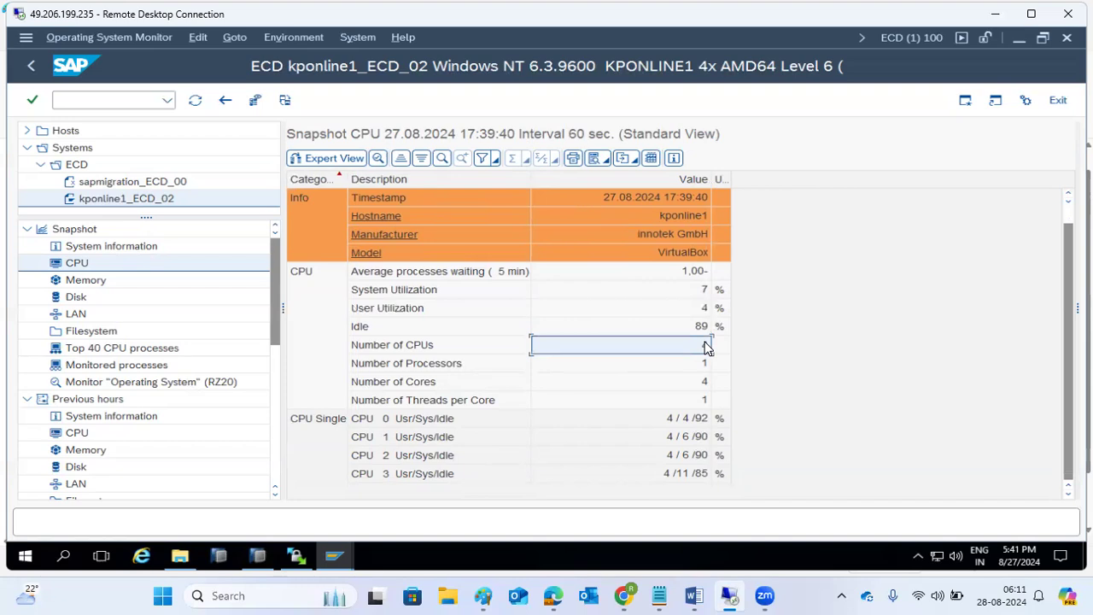
pyautogui.click(441, 421)
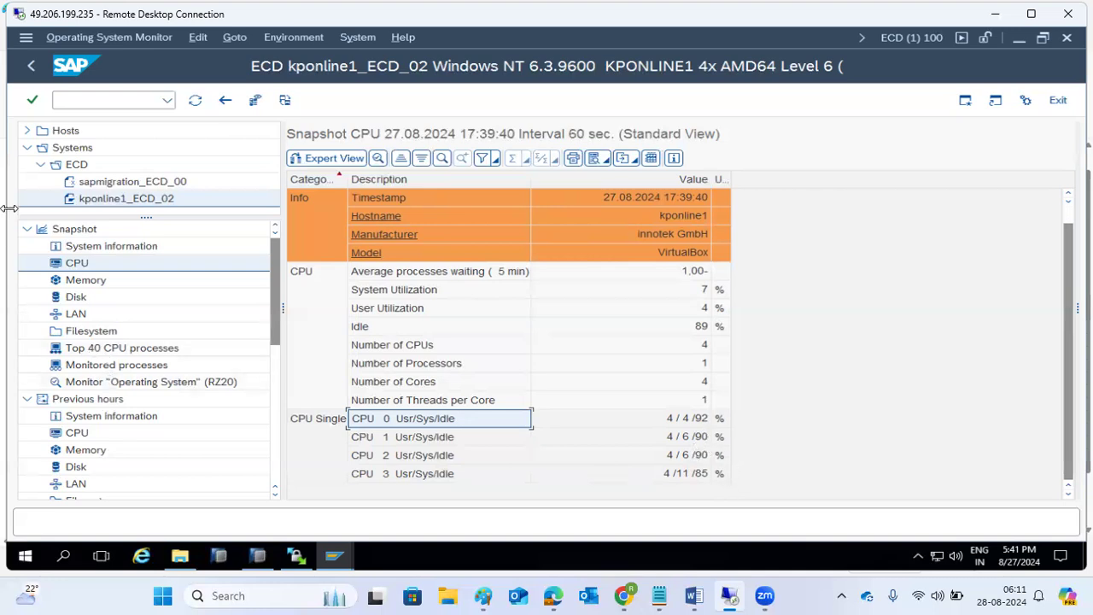
pyautogui.click(30, 67)
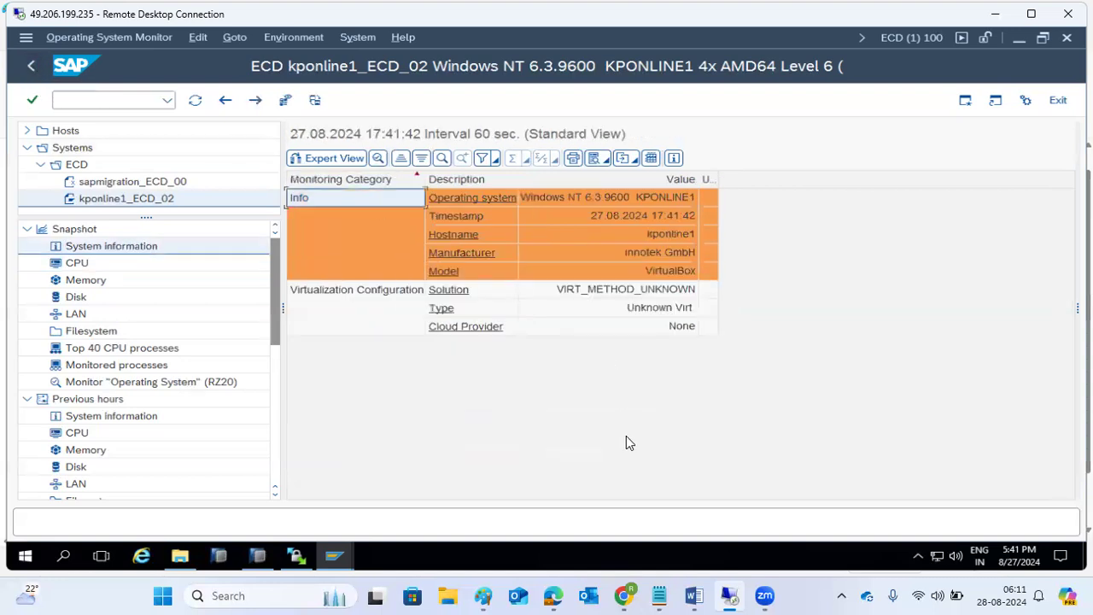
# Step: Switch to the Paint note, start a new line below the ST06 entry, and correct that entry's spacing to "CPU, memory"
pyautogui.click(483, 596)
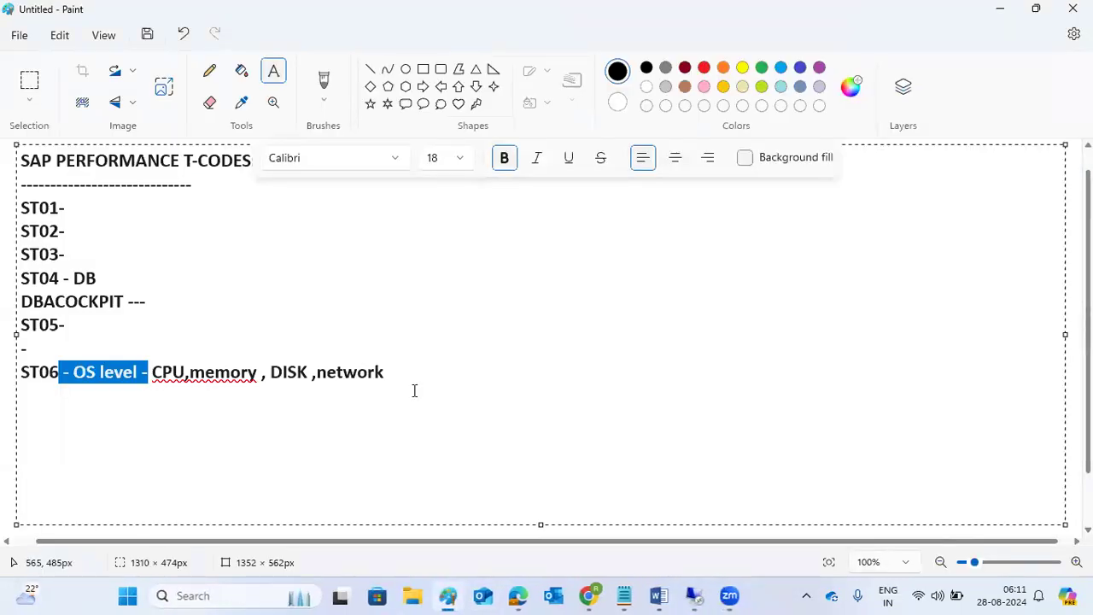
pyautogui.click(419, 377)
pyautogui.press('Return')
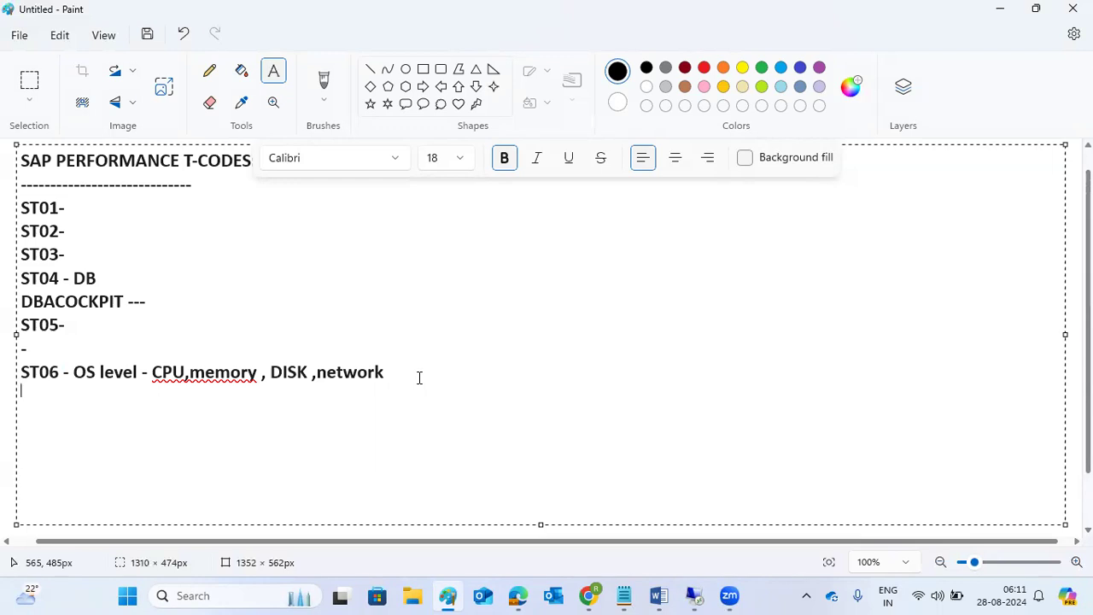
pyautogui.rightClick(230, 369)
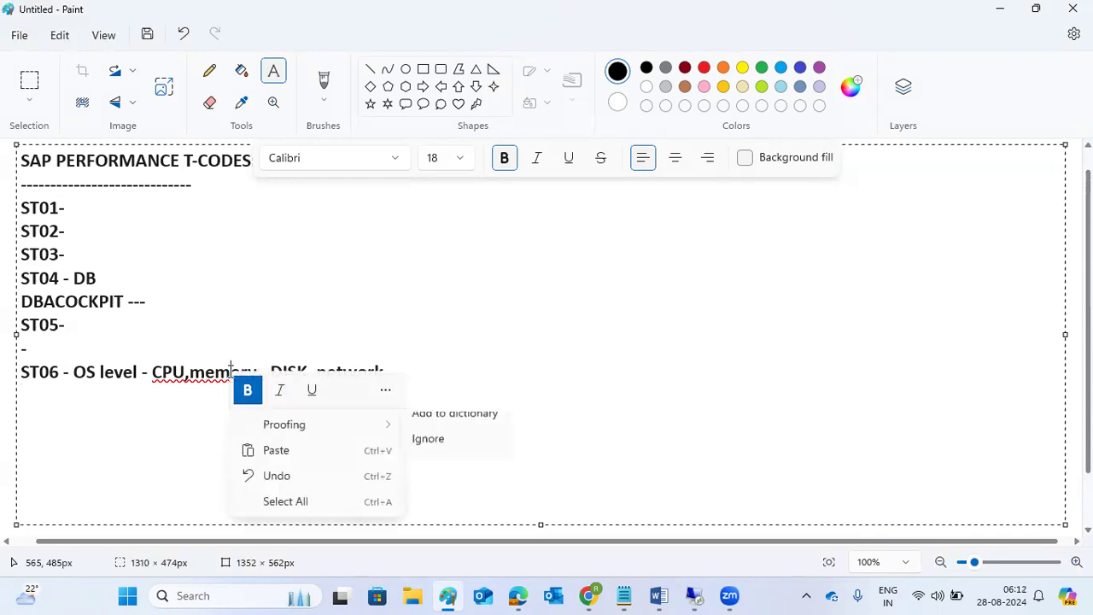
pyautogui.click(436, 422)
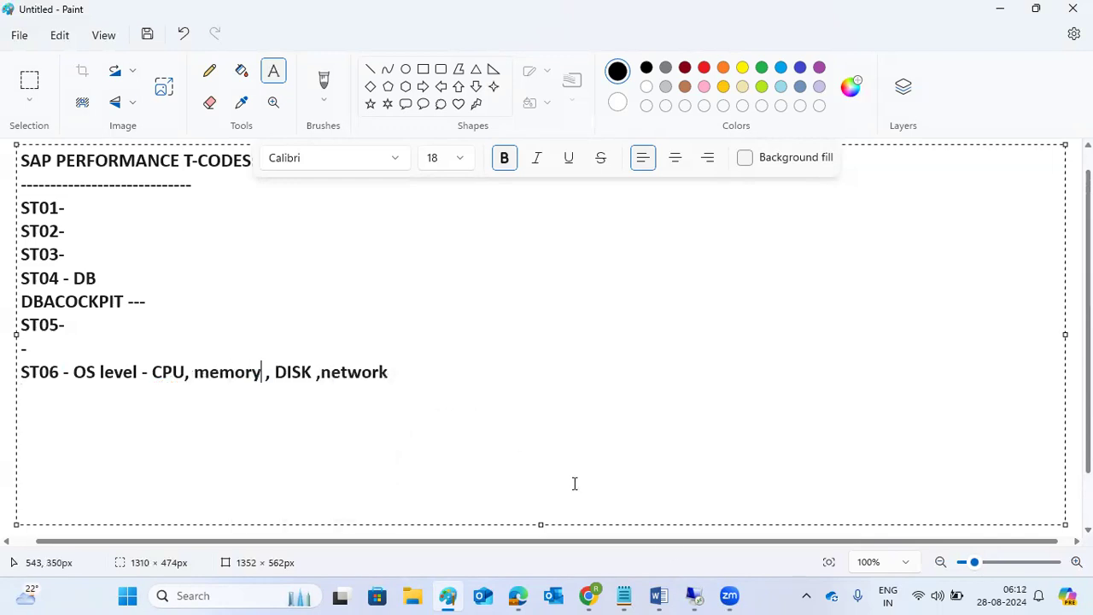
# Step: Switch to the SAP operating system monitor, view the Top 40 CPU processes and Monitored processes snapshots, and go back
pyautogui.click(697, 595)
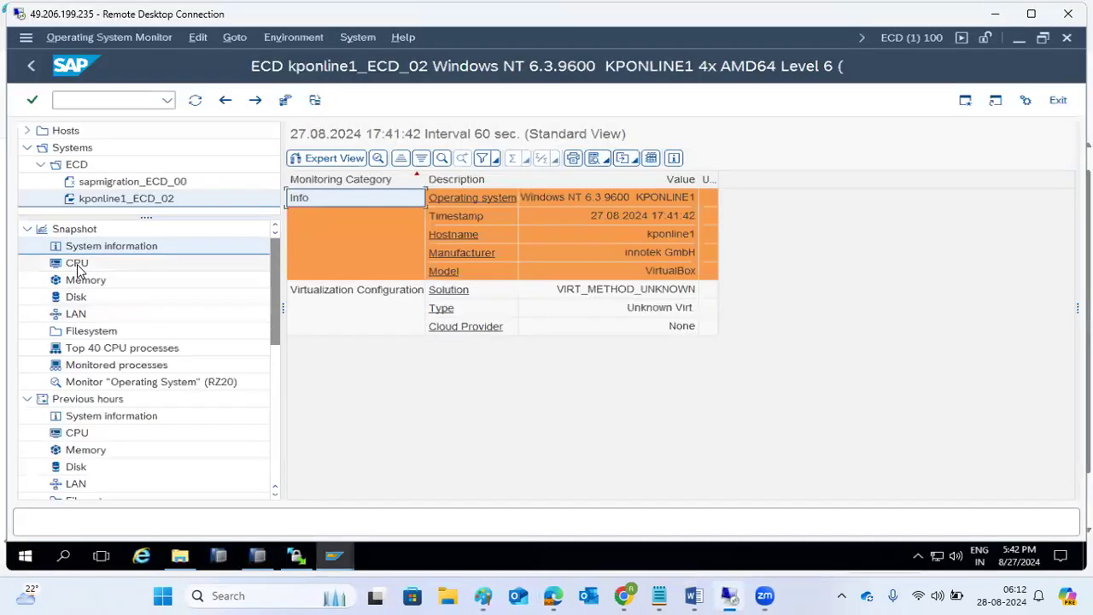
pyautogui.click(97, 350)
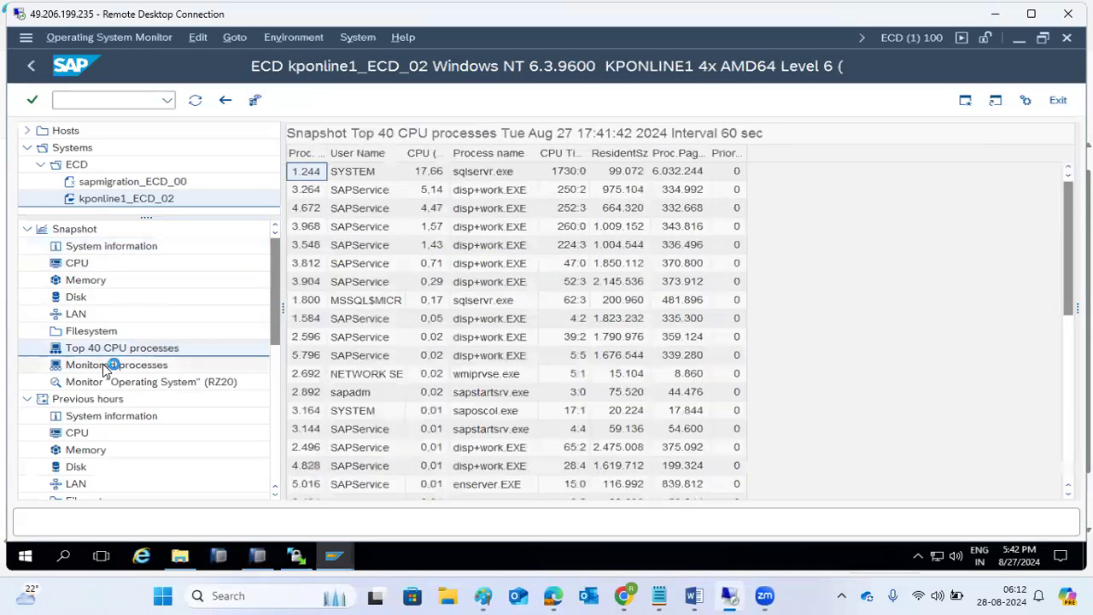
pyautogui.click(105, 365)
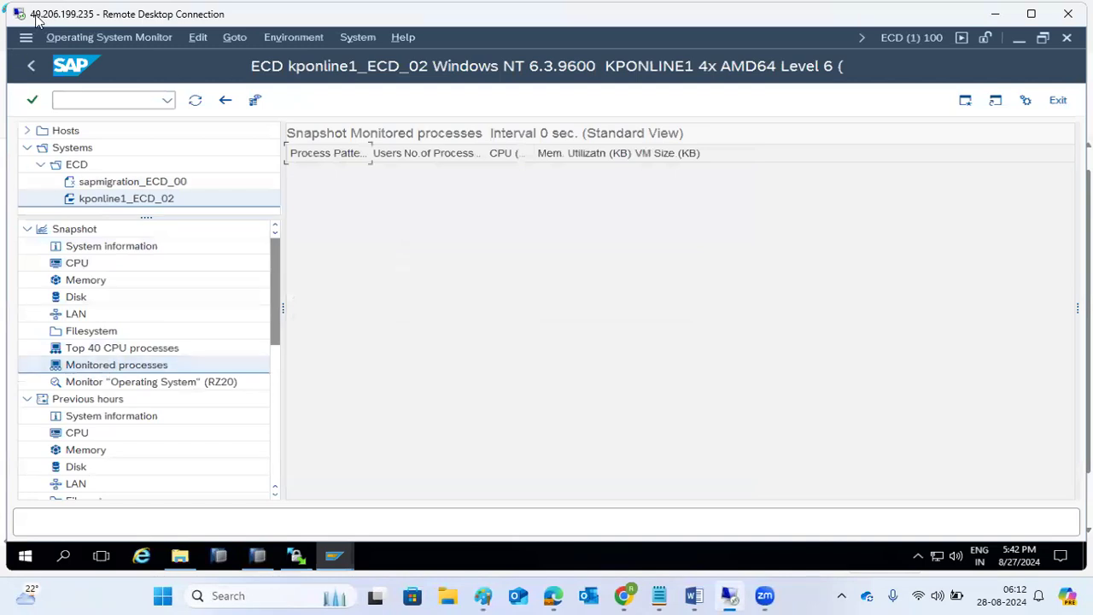
pyautogui.click(34, 67)
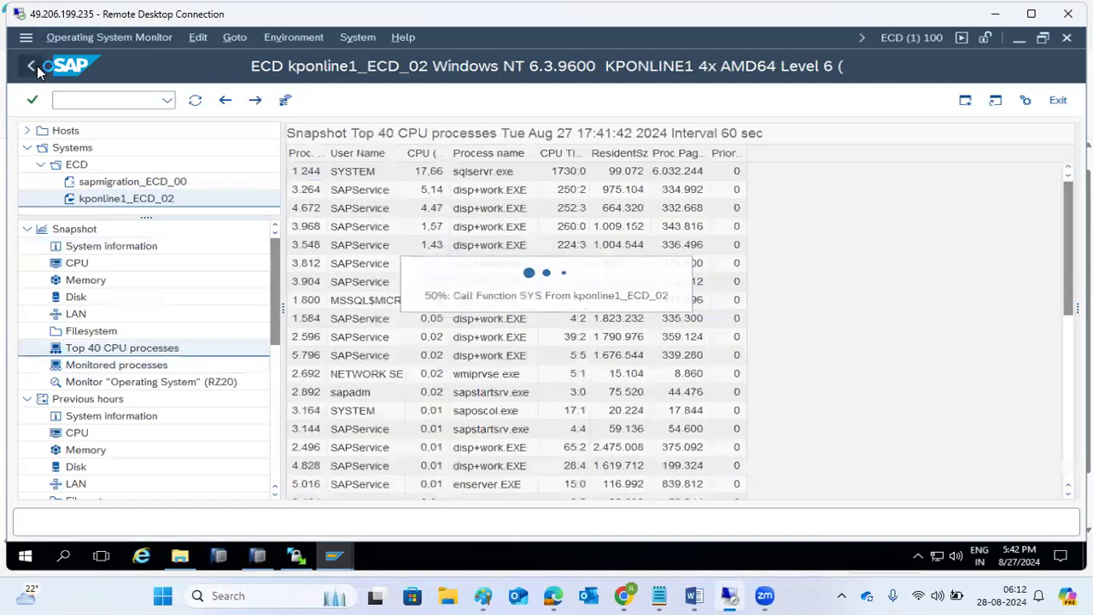
pyautogui.click(37, 67)
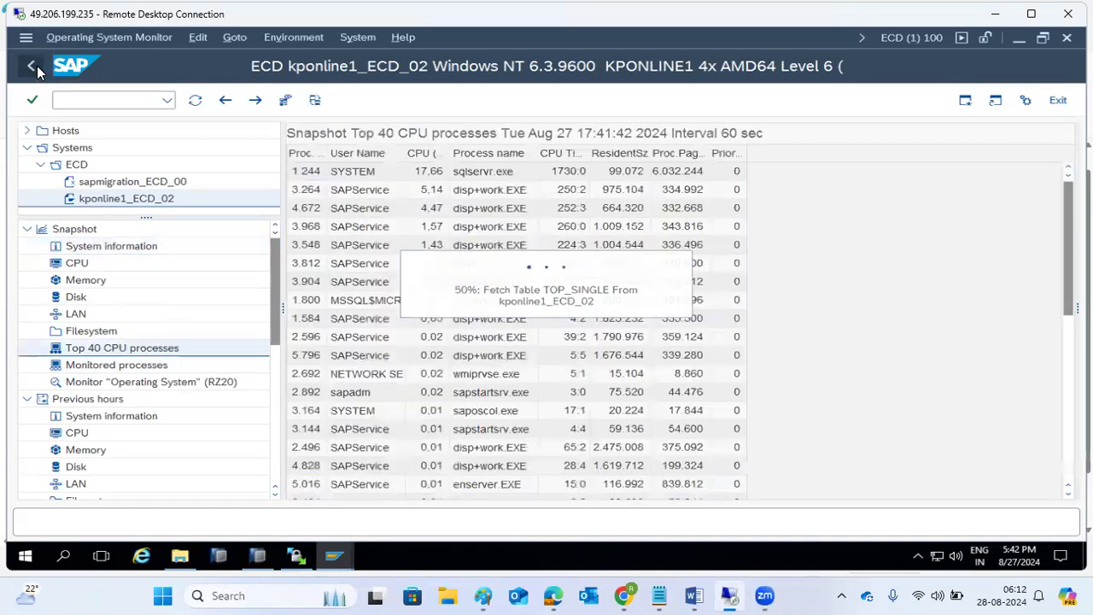
# Step: Open the Workload Monitor with transaction ST03N, view the daily workload dates under Total, and collapse Total
pyautogui.click(76, 102)
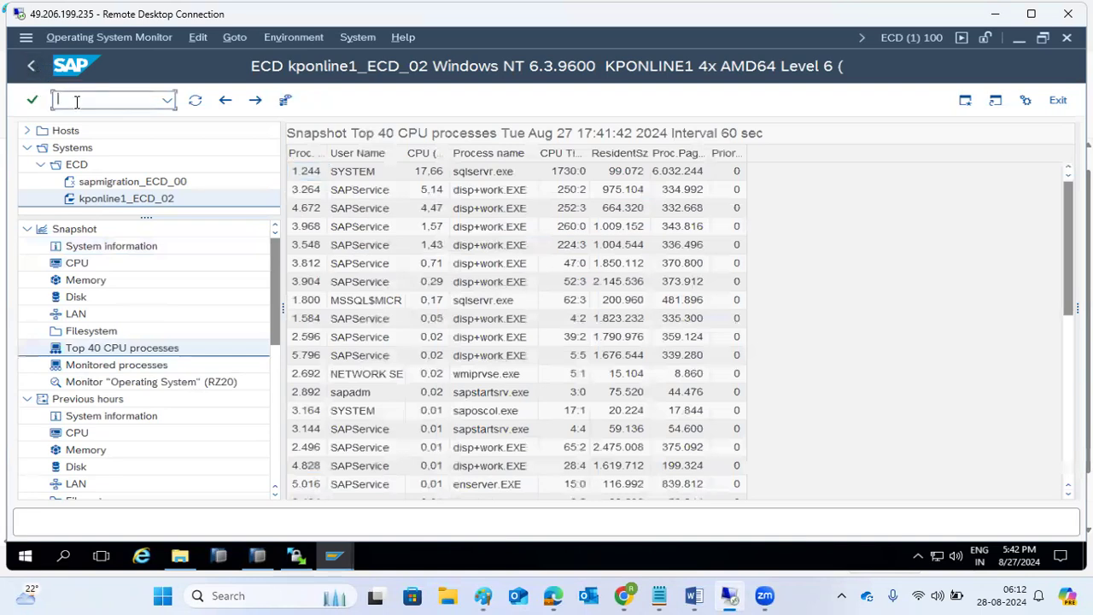
pyautogui.write('/nst03n')
pyautogui.press('Return')
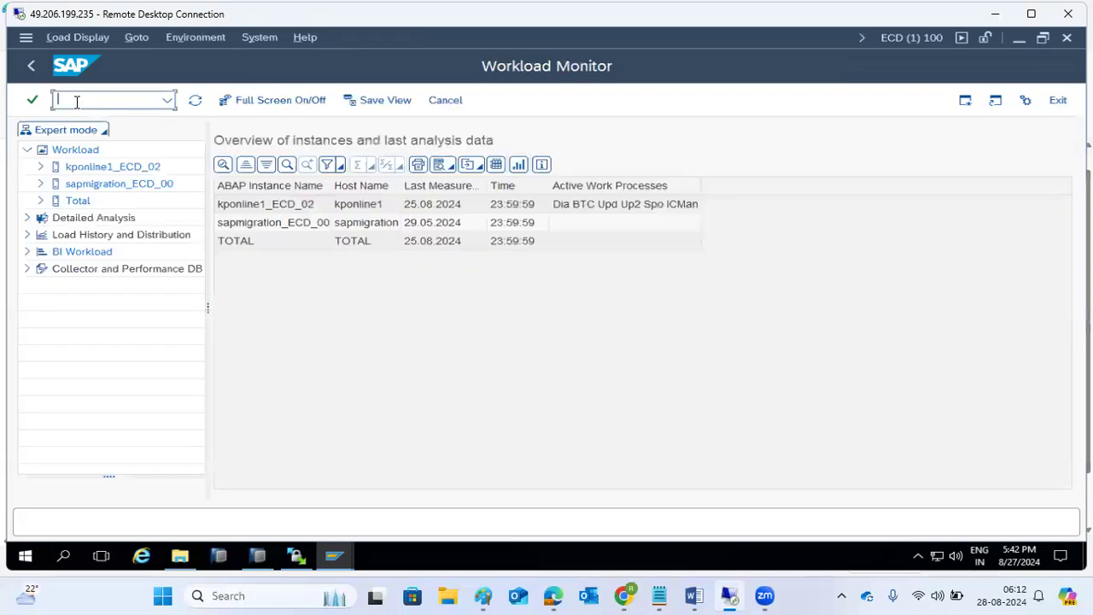
pyautogui.click(41, 201)
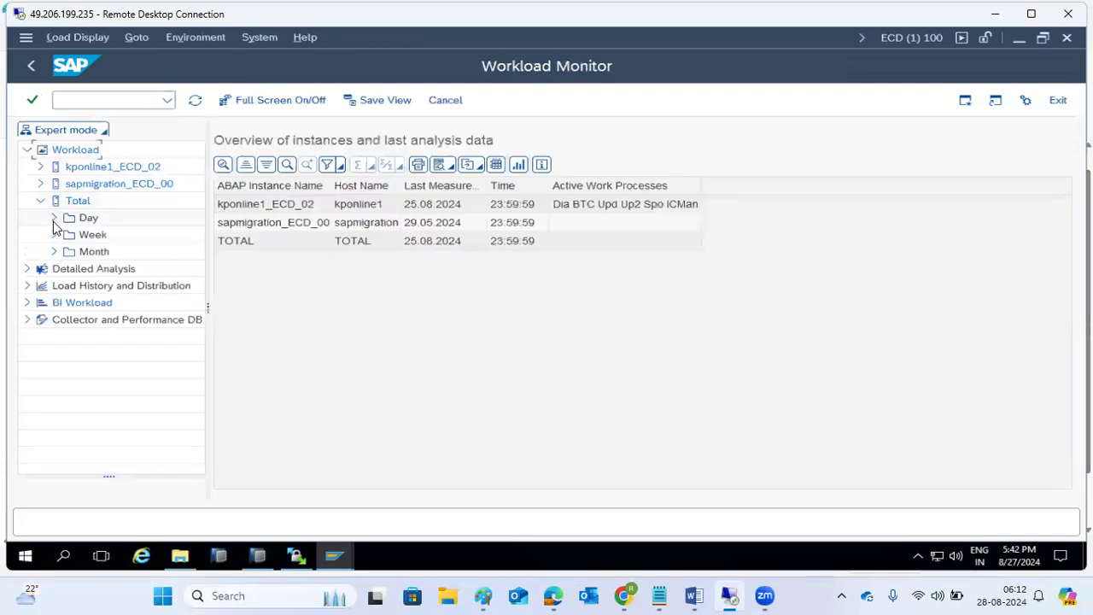
pyautogui.click(53, 218)
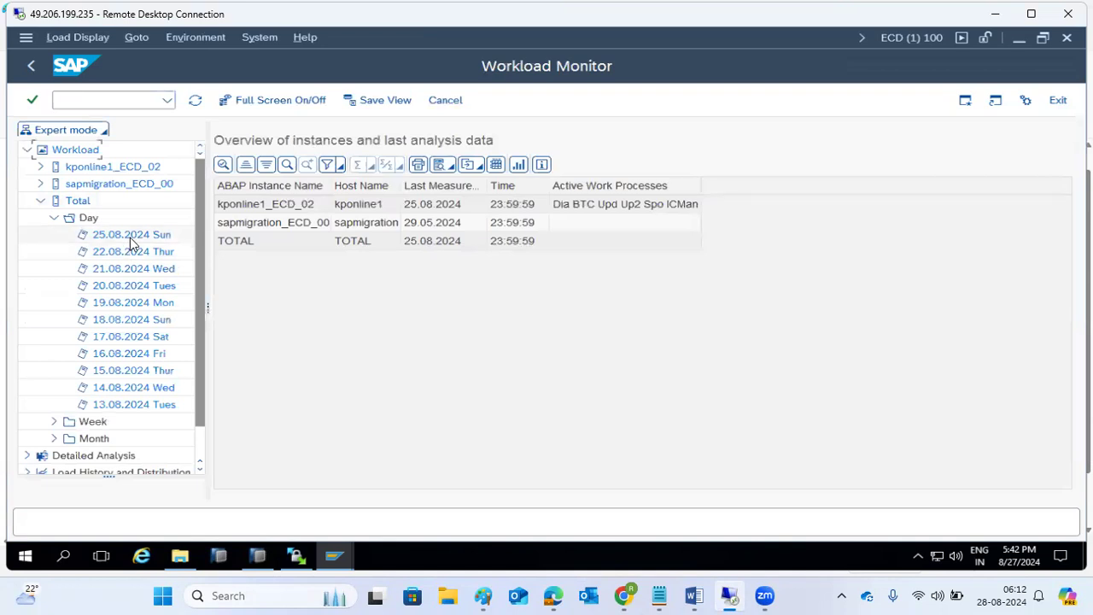
pyautogui.click(40, 200)
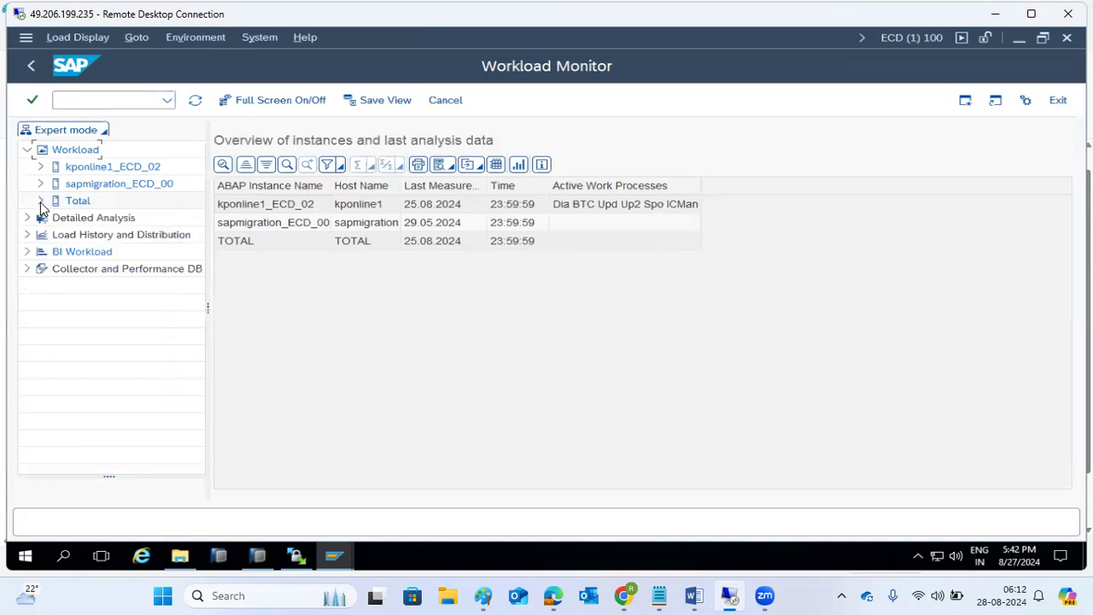
# Step: Expand the kponline1_ECD_02 workload instance, check the Day folders, collapse Total again, and leave the Workload Monitor
pyautogui.click(41, 166)
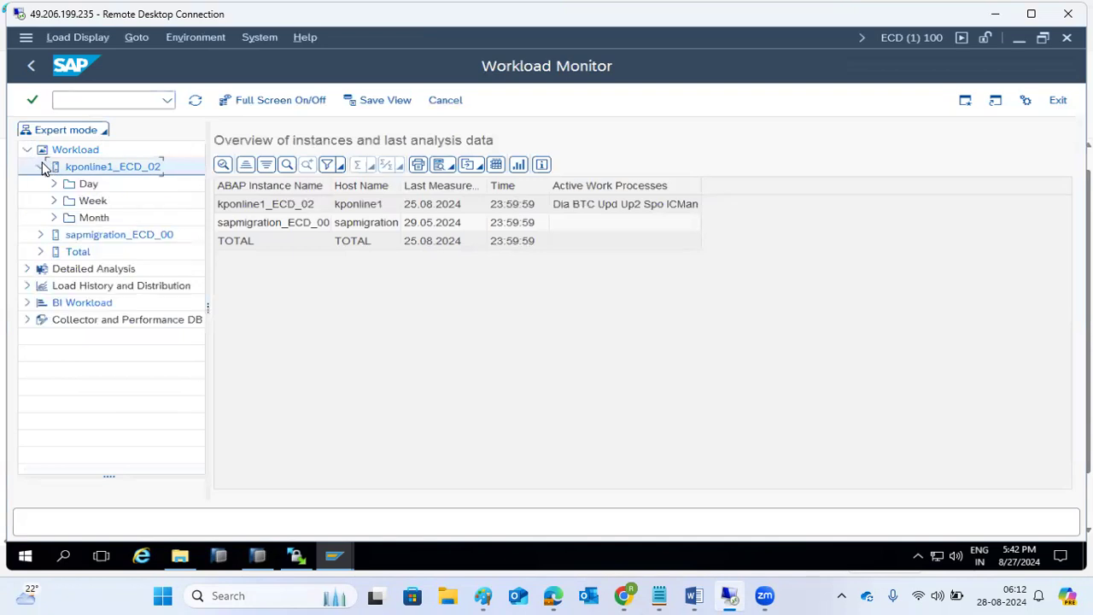
pyautogui.click(53, 183)
pyautogui.click(53, 184)
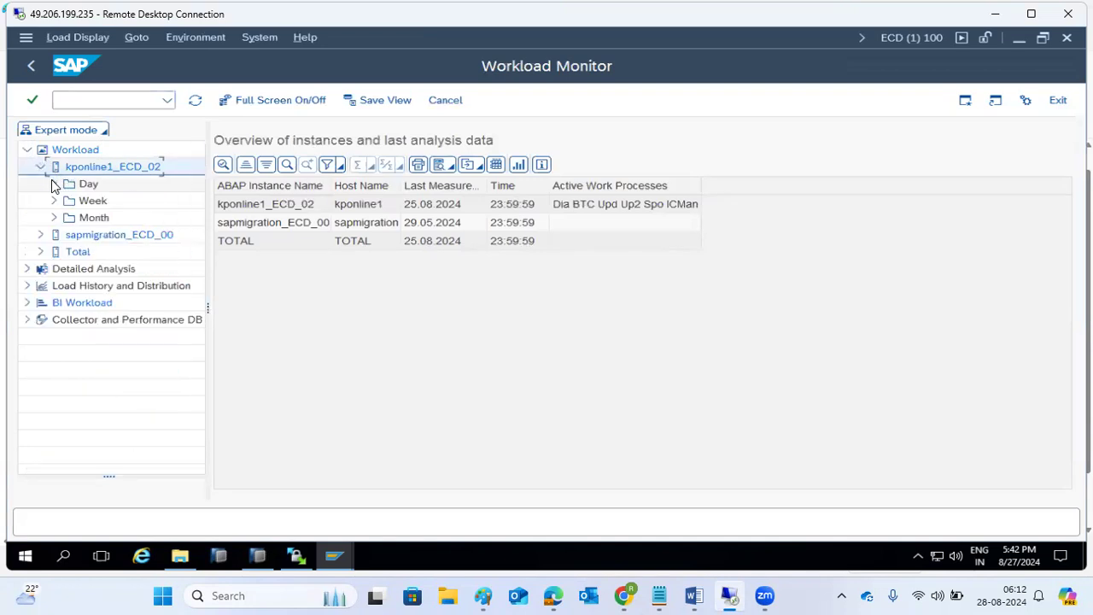
pyautogui.click(40, 252)
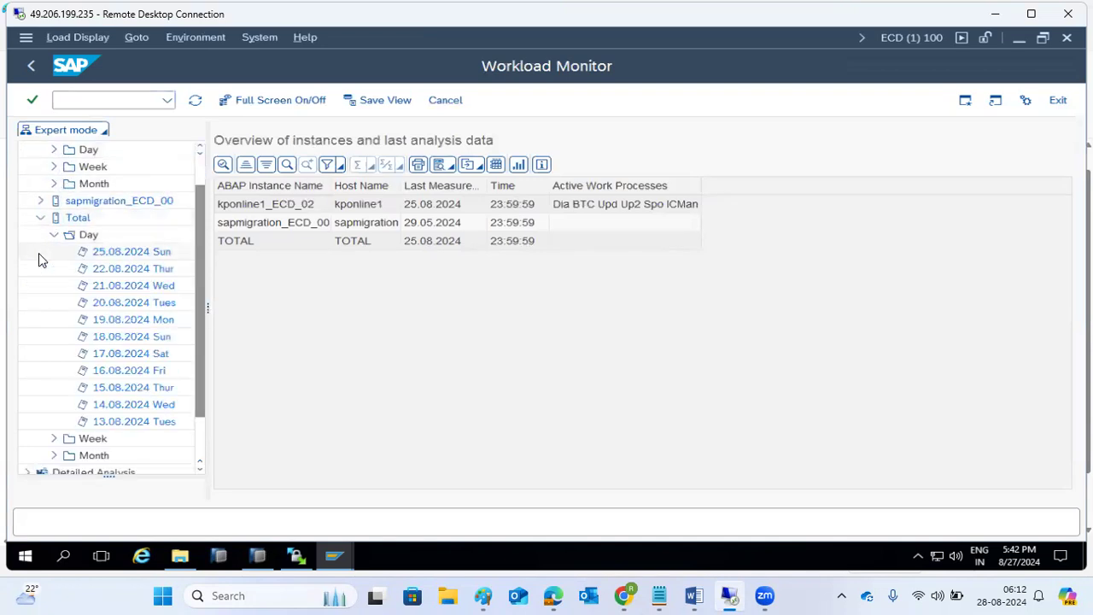
pyautogui.click(40, 218)
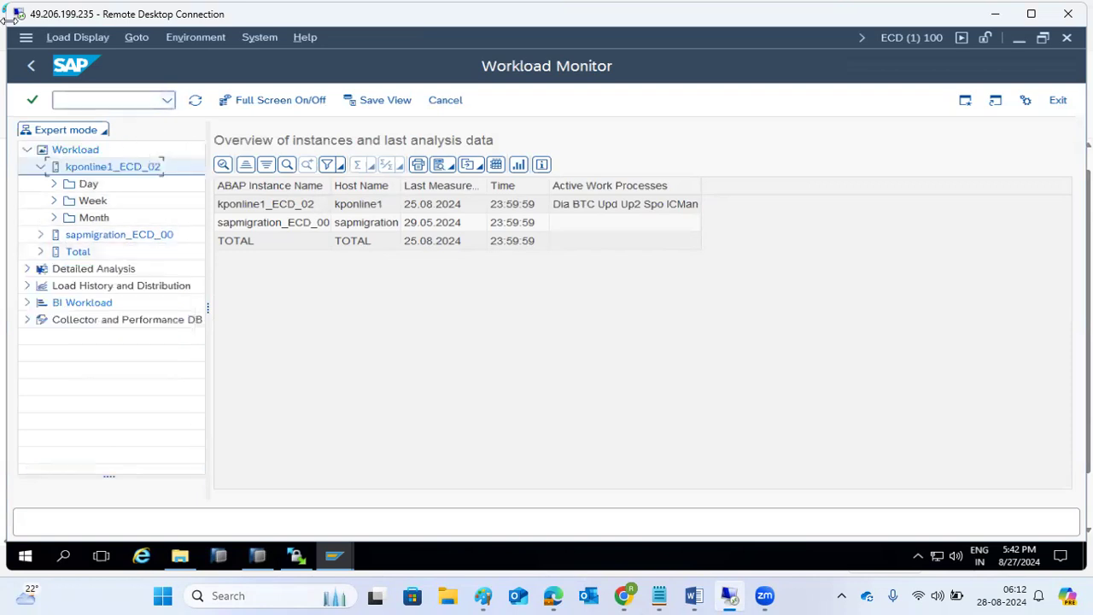
pyautogui.click(31, 71)
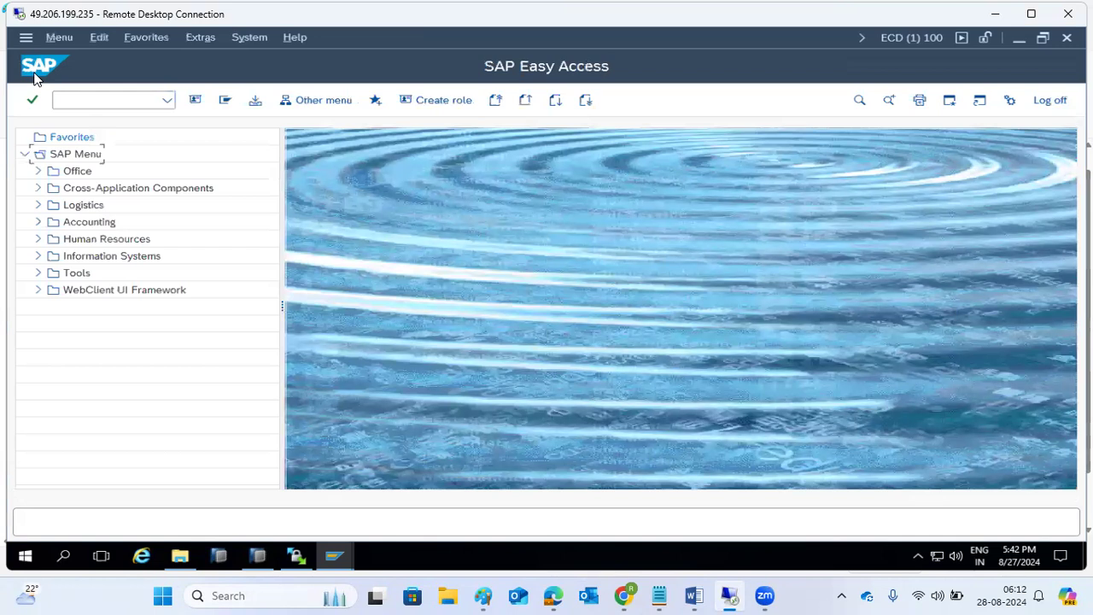
# Step: Run transaction ST07 and drill down into the Basis Components user distribution
pyautogui.click(85, 100)
pyautogui.write('st07')
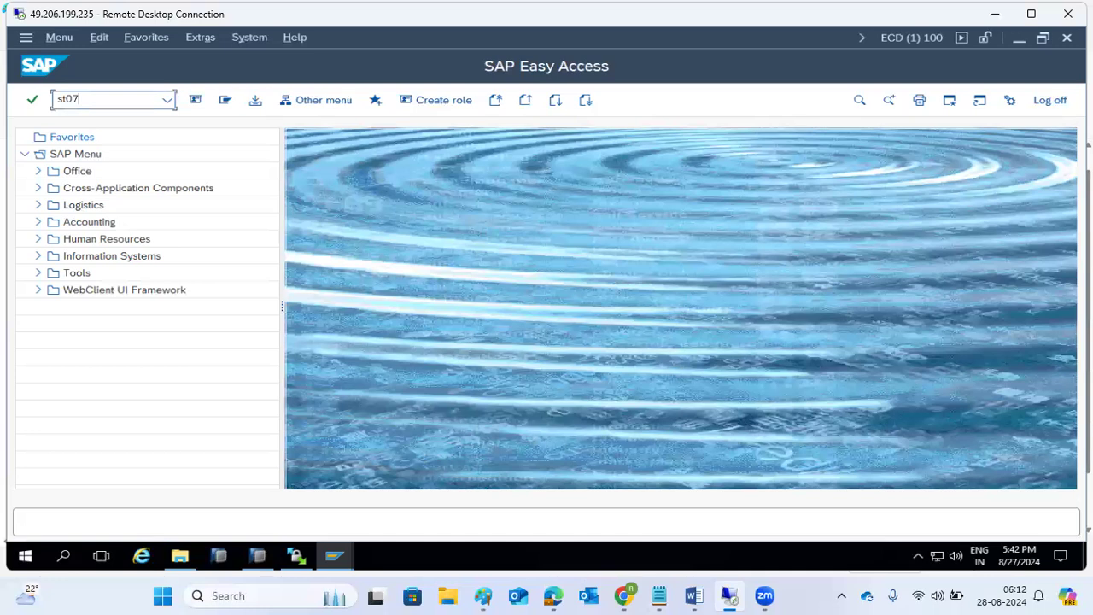
pyautogui.press('Return')
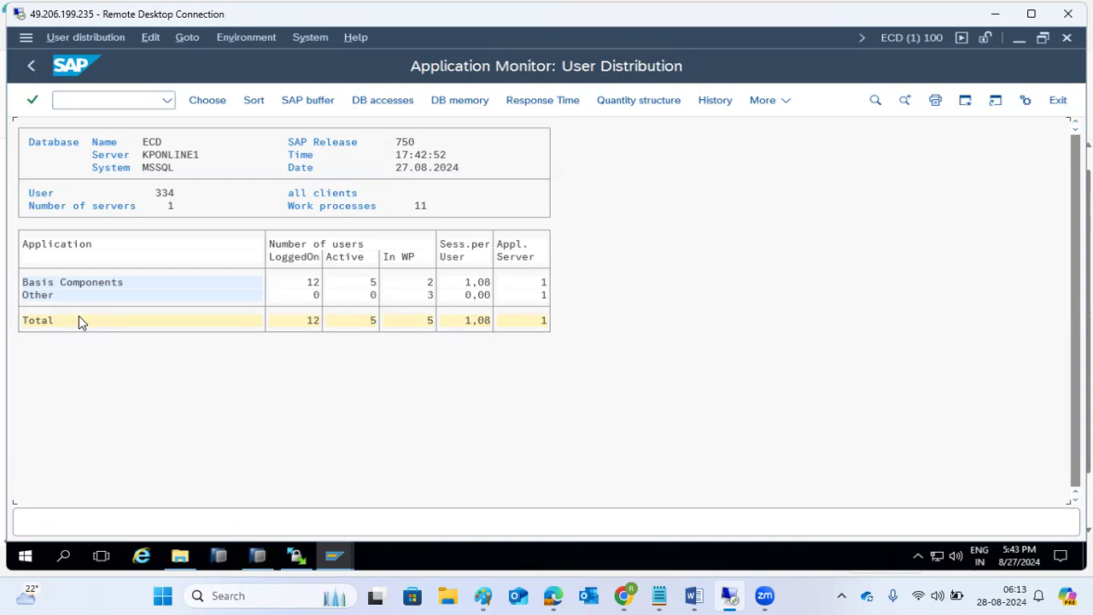
pyautogui.doubleClick(64, 283)
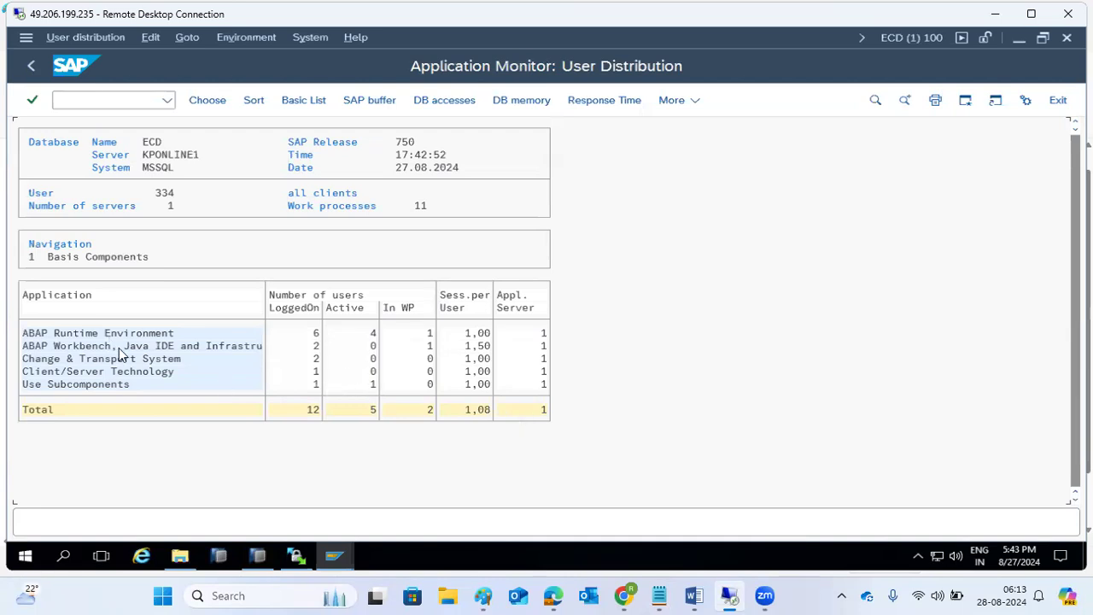
# Step: Open the system-wide user session list with transaction AL08 and highlight the user logon summary below it
pyautogui.click(121, 100)
pyautogui.write('/nal08')
pyautogui.press('Return')
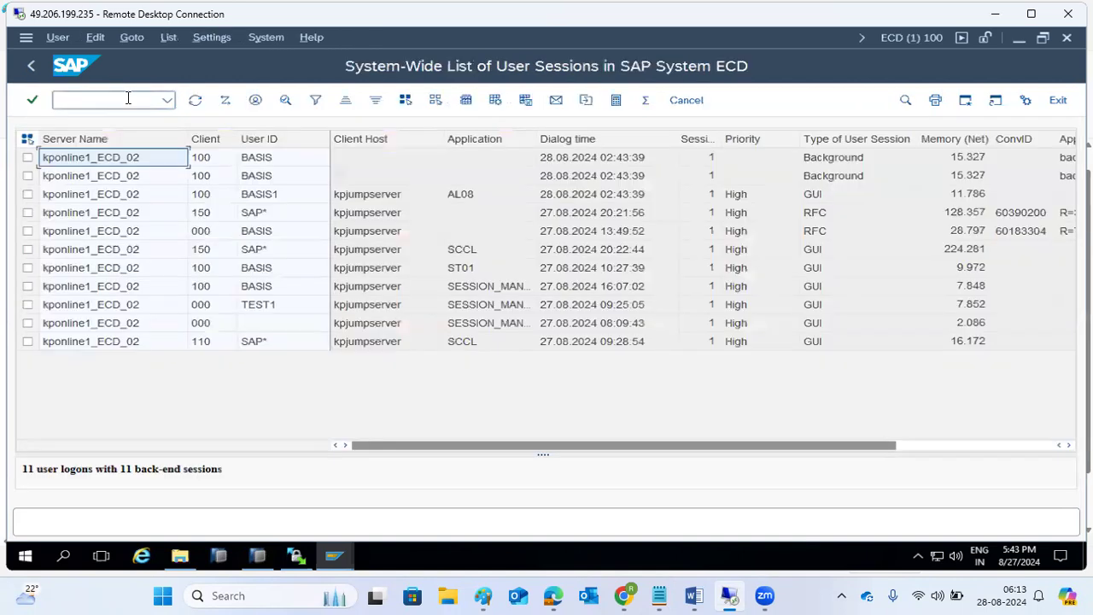
pyautogui.moveTo(23, 469); pyautogui.dragTo(121, 469)
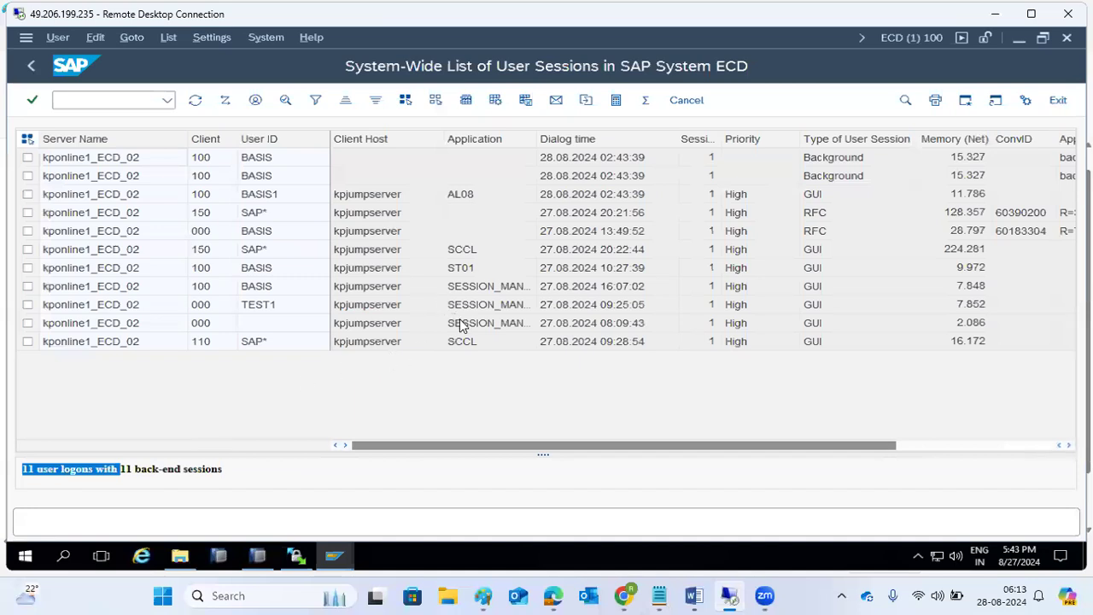
# Step: Examine the session list's user IDs, applications, dialog times and Application Info column, and return to SAP Easy Access
pyautogui.click(281, 305)
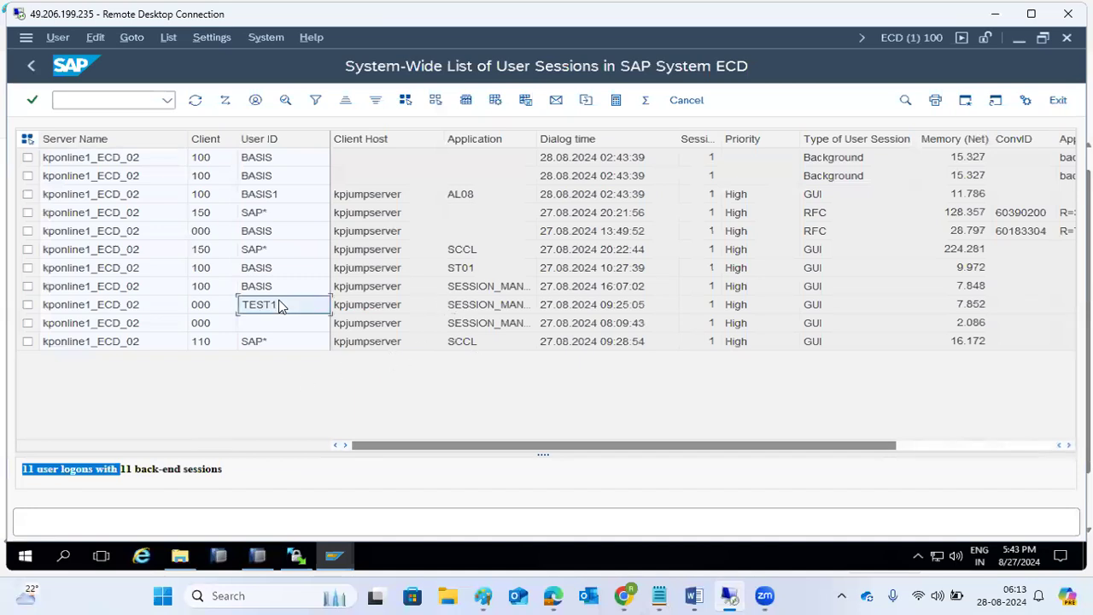
pyautogui.click(463, 269)
pyautogui.click(469, 256)
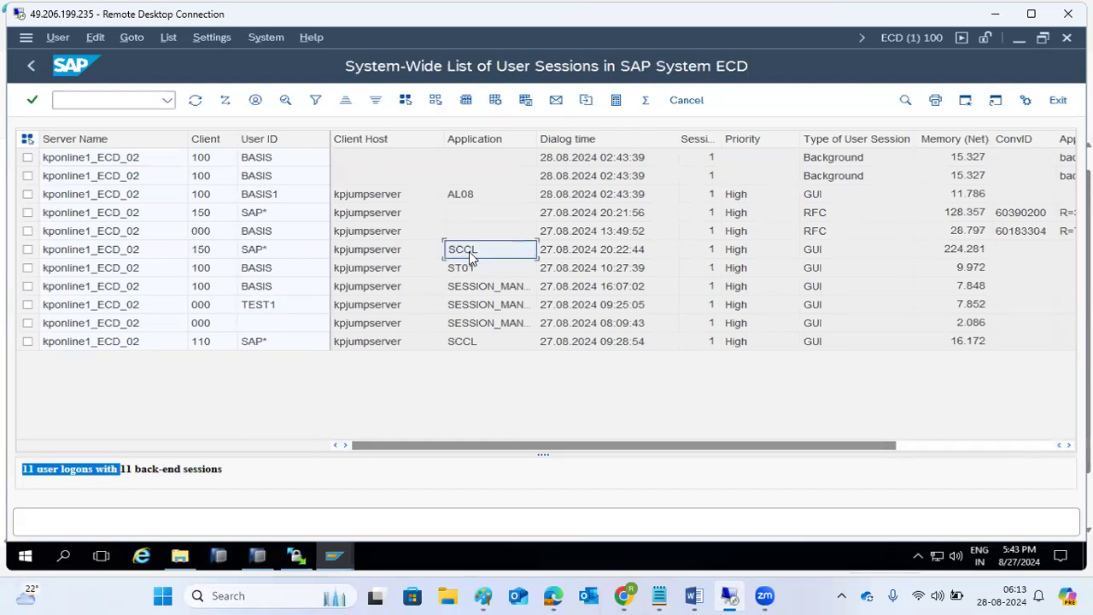
pyautogui.click(487, 181)
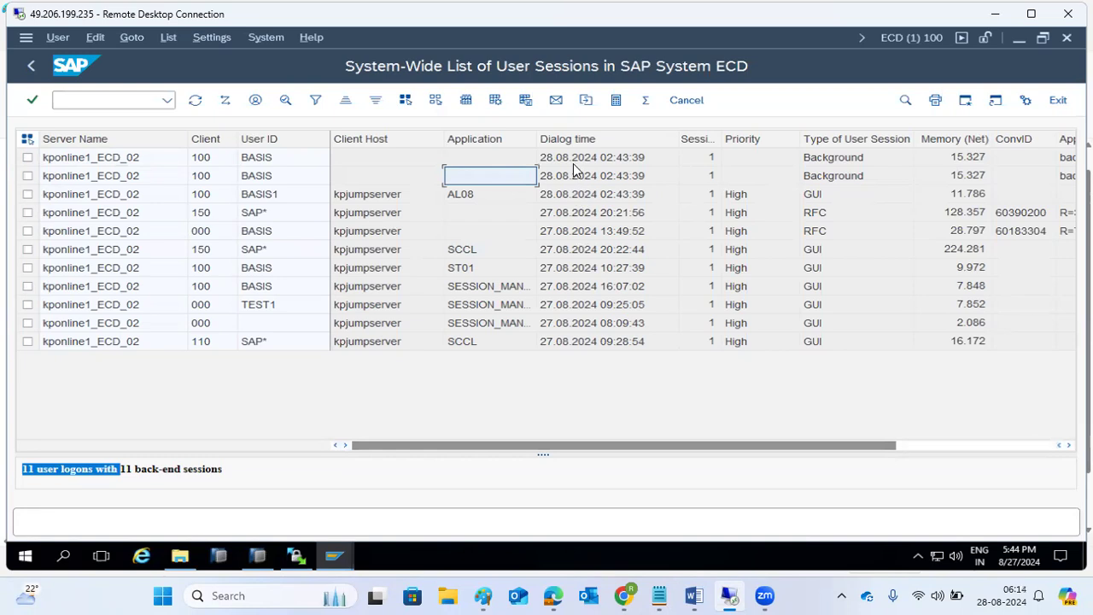
pyautogui.click(967, 445)
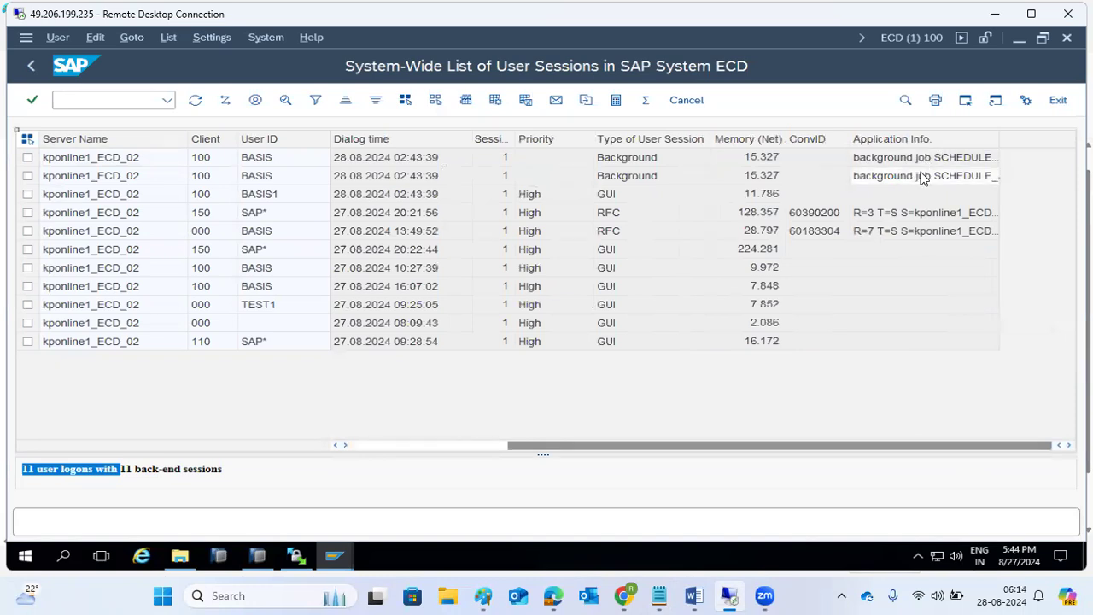
pyautogui.click(429, 445)
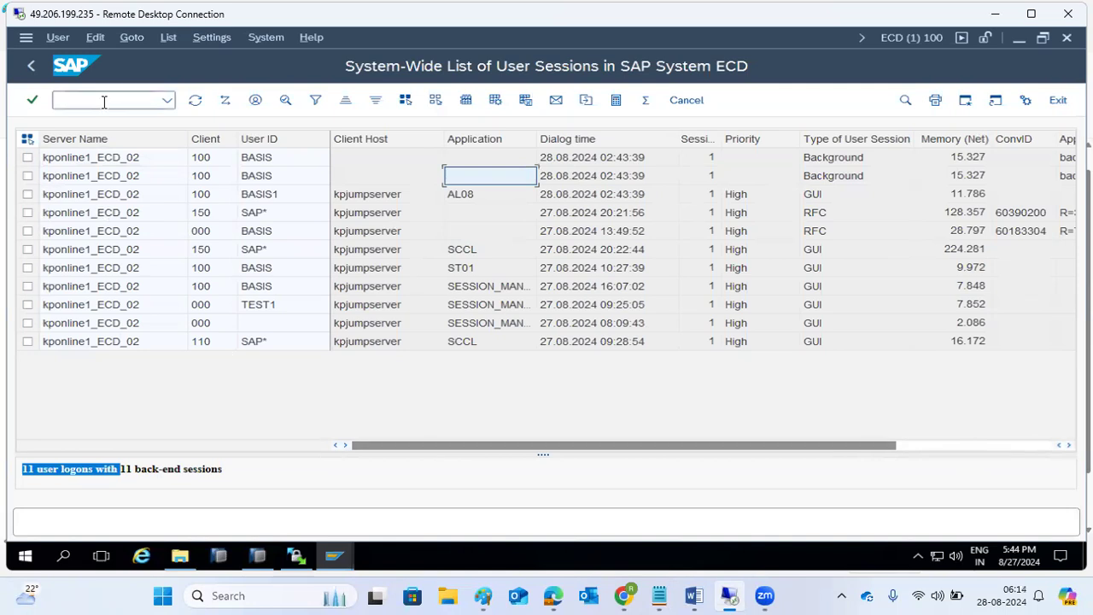
pyautogui.click(31, 64)
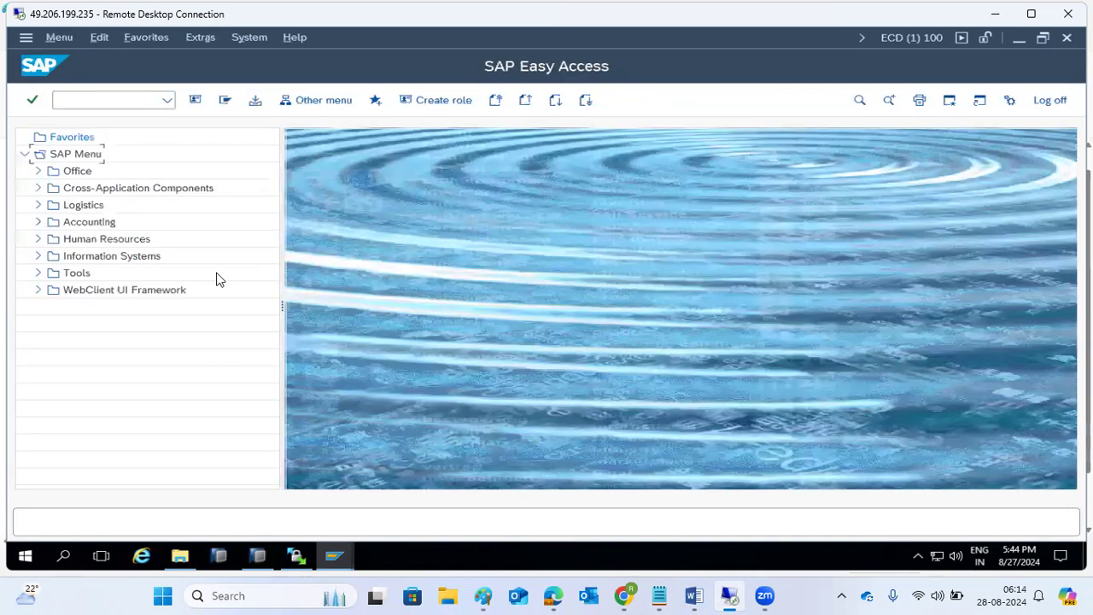
# Step: Switch to the Paint note, highlight the entire T-code list from the heading to ST06, and return to the SAP window
pyautogui.click(482, 595)
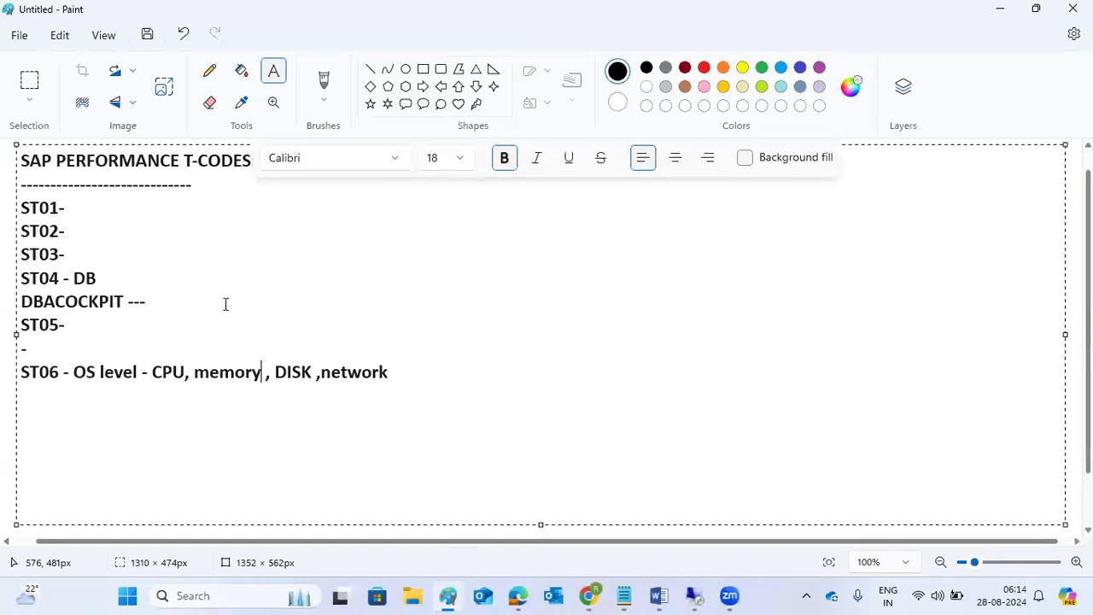
pyautogui.moveTo(397, 370)
pyautogui.mouseDown()
pyautogui.moveTo(162, 285)
pyautogui.moveTo(10, 160)
pyautogui.mouseUp()
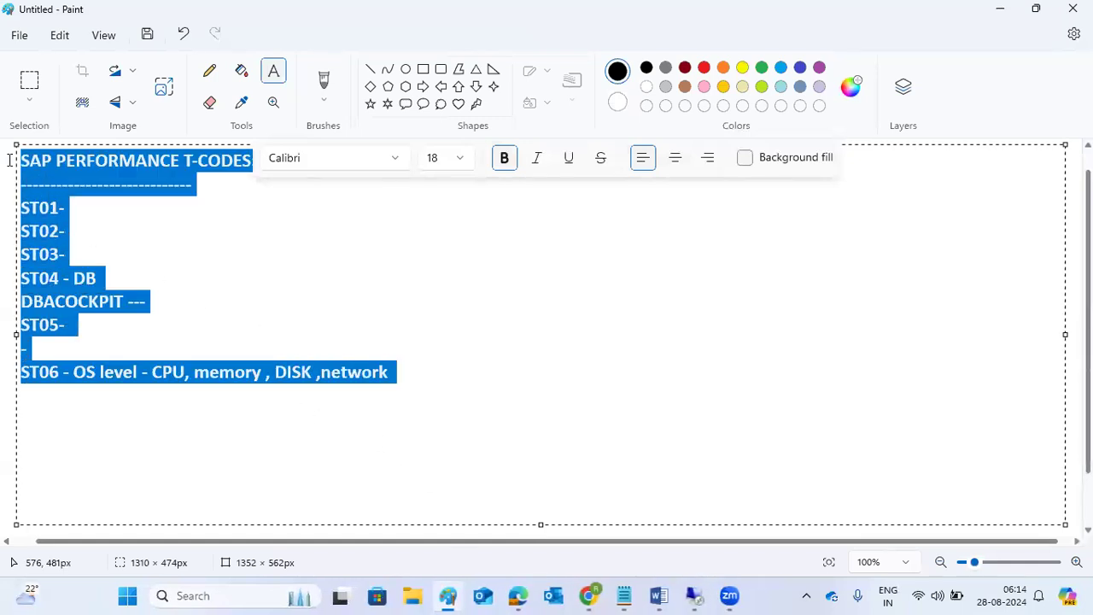
pyautogui.click(693, 595)
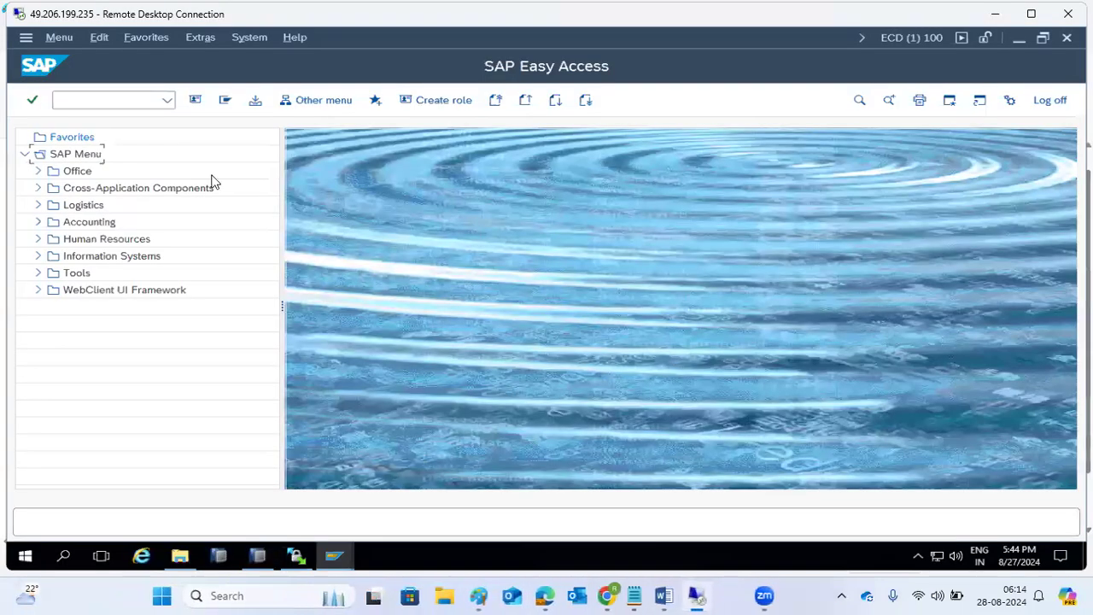
# Step: Open the DBA Planning Calendar with transaction DB13 and look through the hourly slots of calendar week 35
pyautogui.click(121, 102)
pyautogui.write('db13')
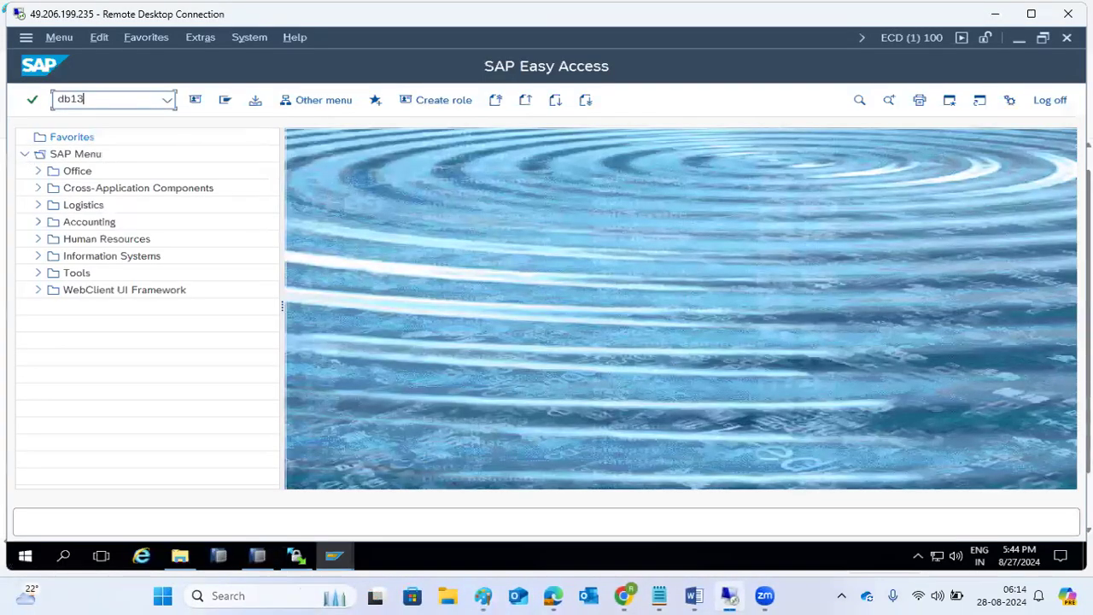
pyautogui.press('Return')
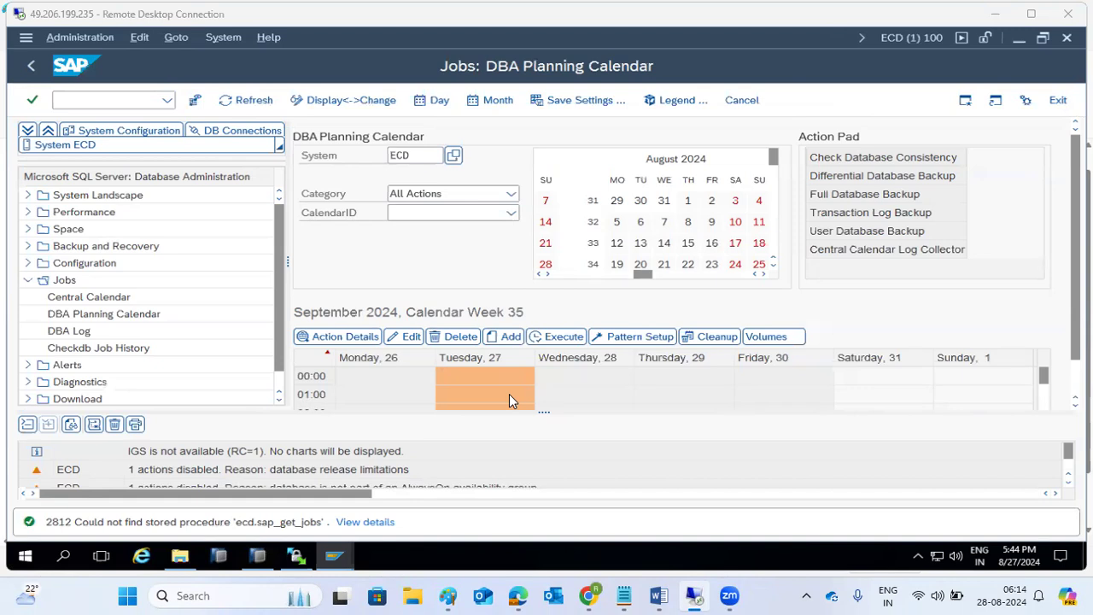
pyautogui.scroll(-3, 689, 398)
pyautogui.scroll(-4, 689, 398)
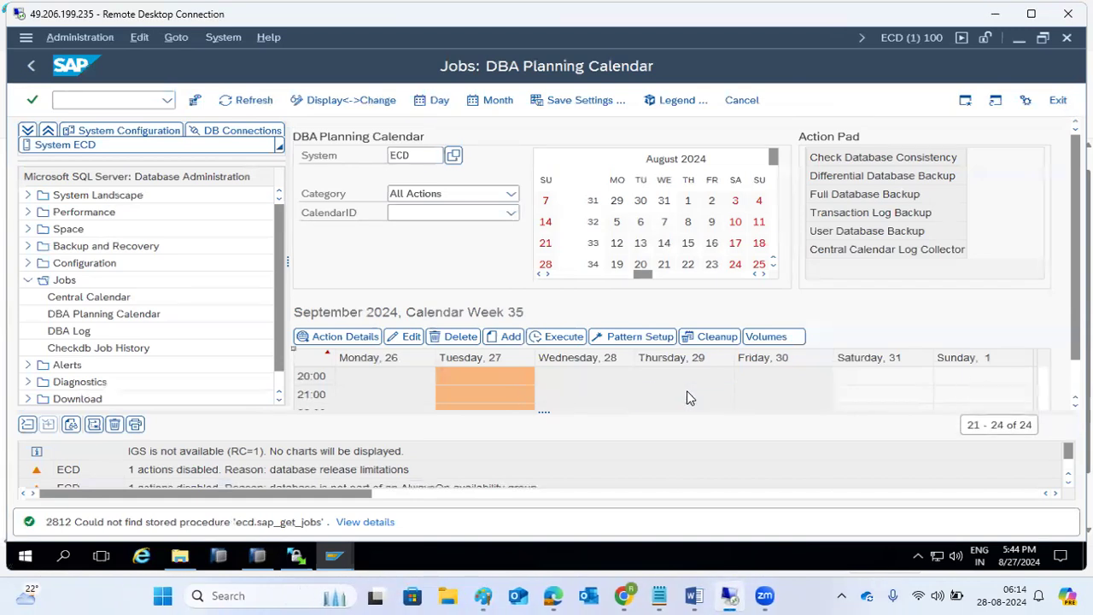
pyautogui.scroll(7, 688, 398)
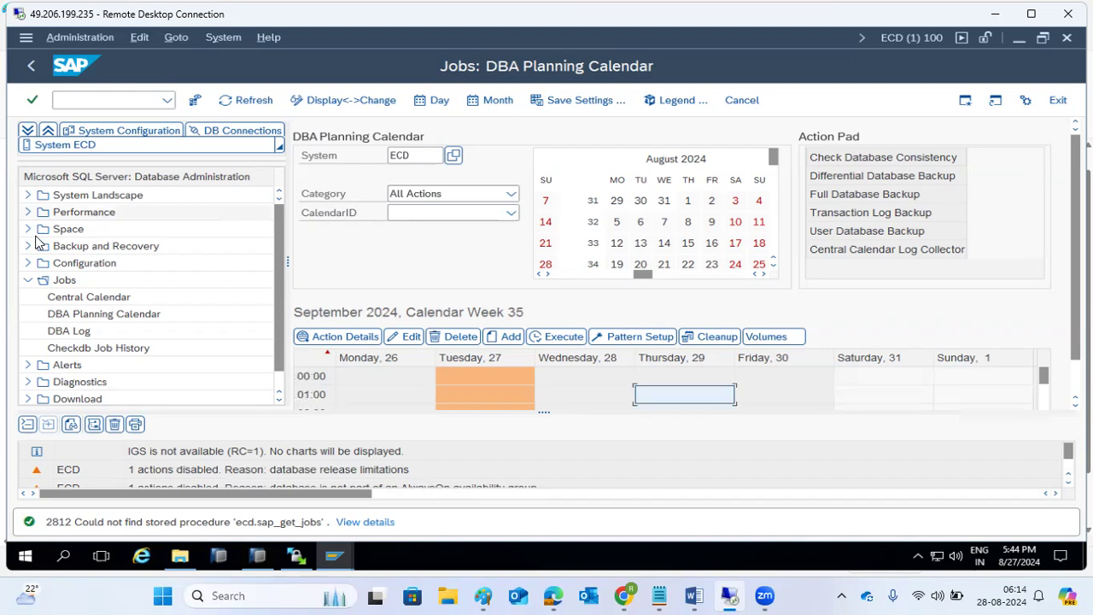
# Step: Look into the Space and Performance folders of the database administration tree, and leave the DBA Planning Calendar
pyautogui.click(29, 280)
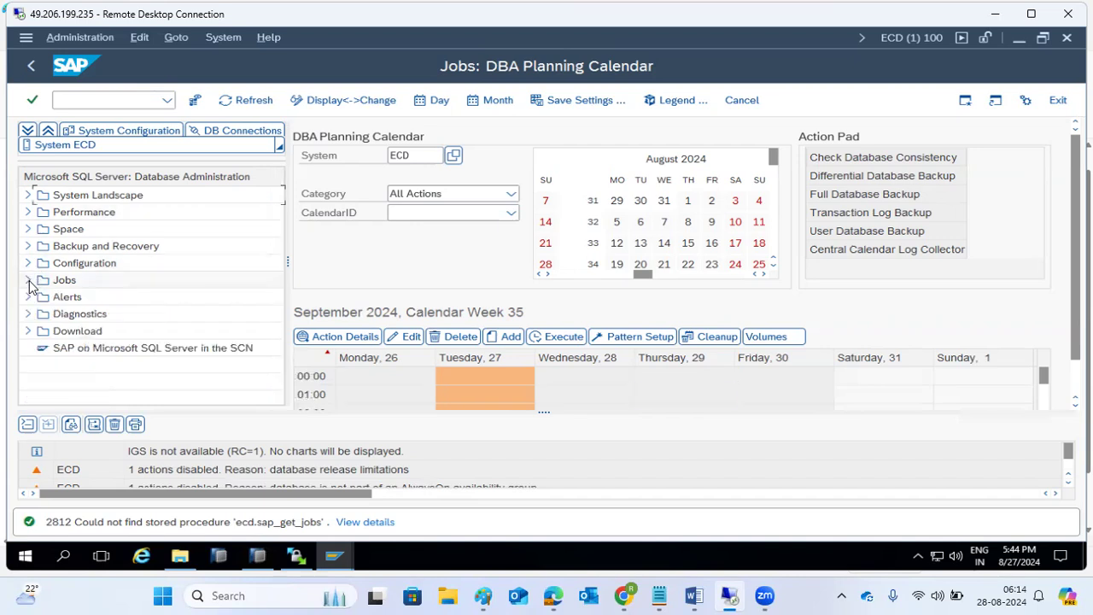
pyautogui.click(27, 229)
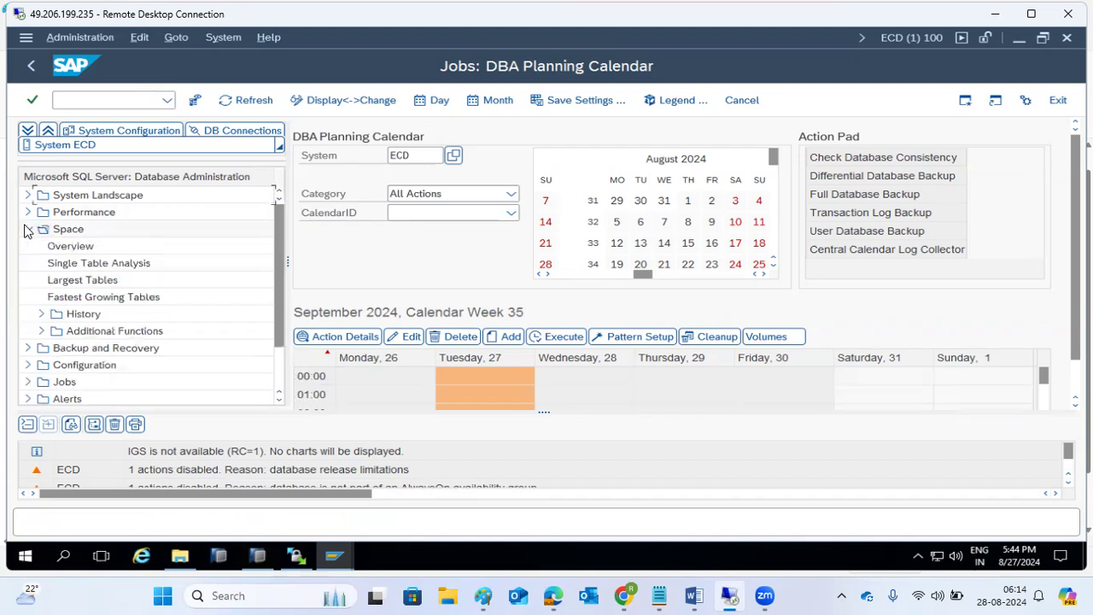
pyautogui.click(27, 229)
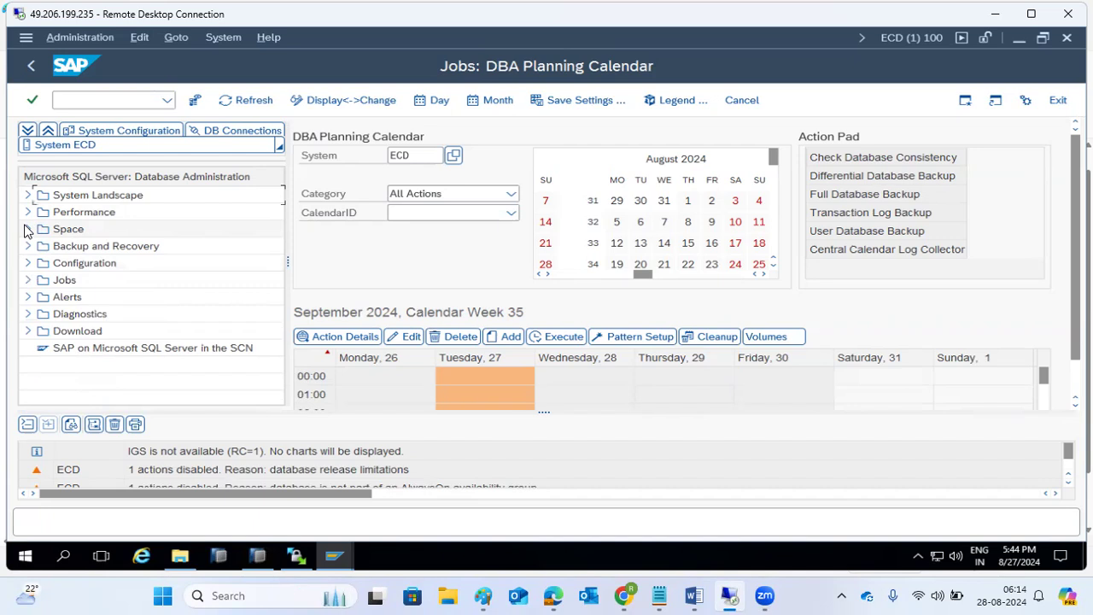
pyautogui.click(27, 213)
pyautogui.click(27, 214)
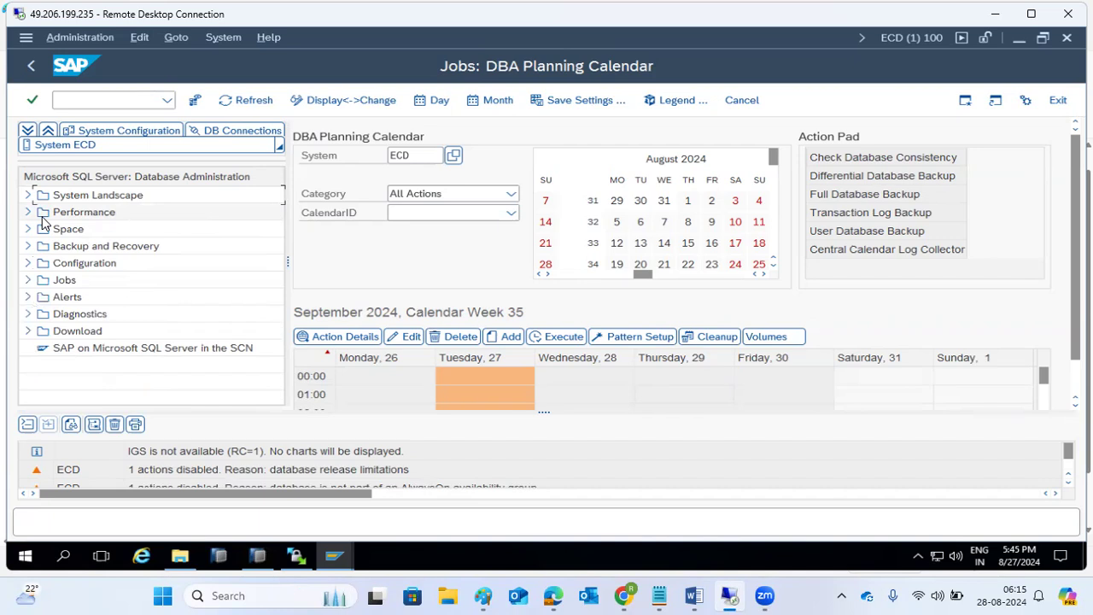
pyautogui.click(30, 65)
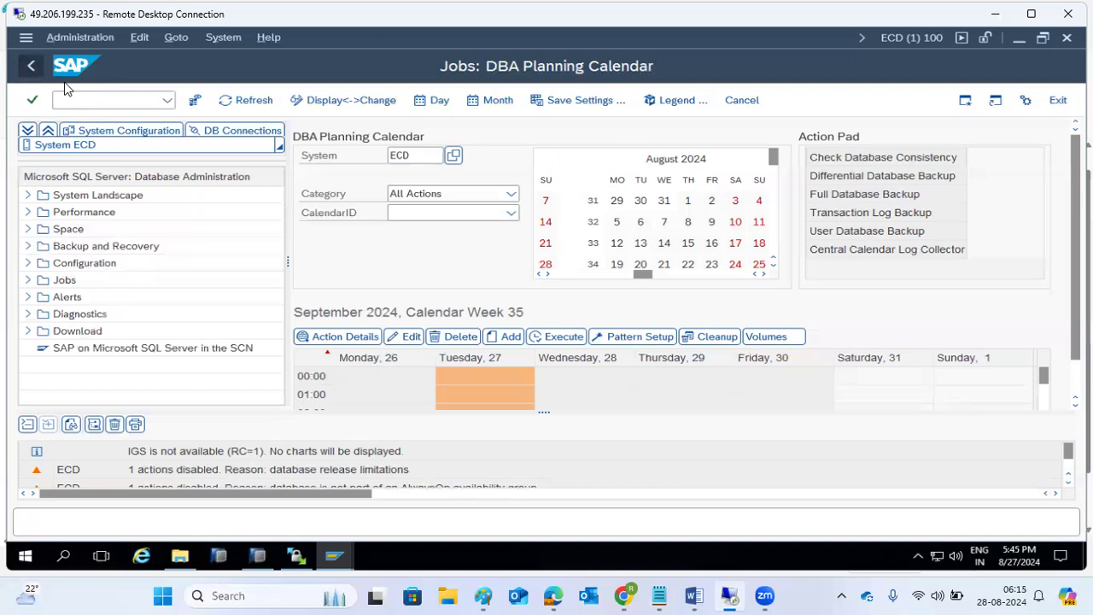
# Step: Open the operating system monitor with transaction ST06 and display the snapshot's Top 40 CPU processes with a wider CPU (%) column
pyautogui.write('st06')
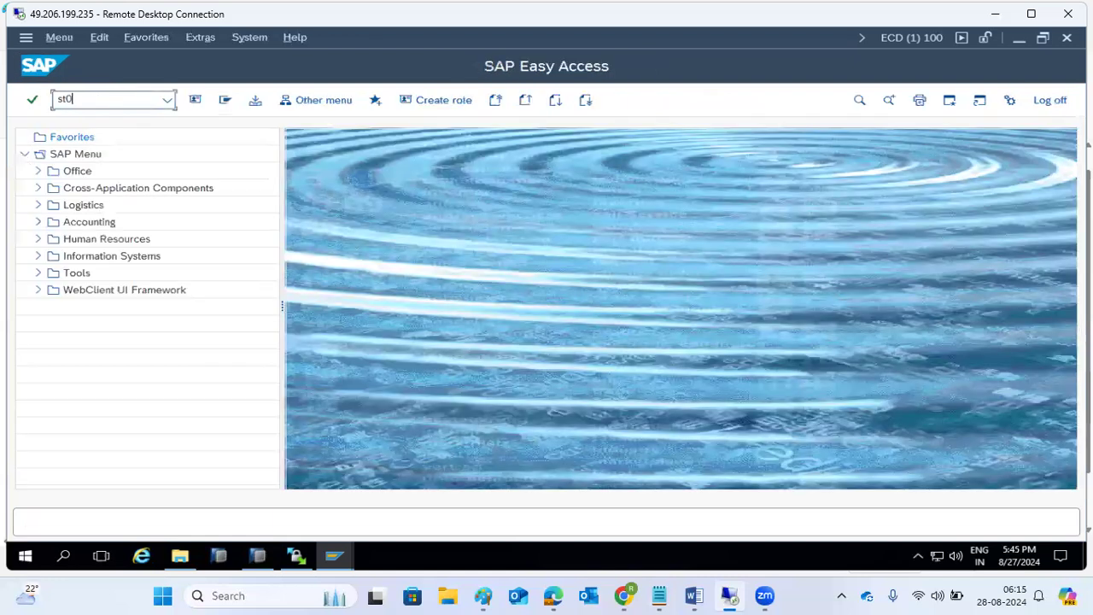
pyautogui.press('Return')
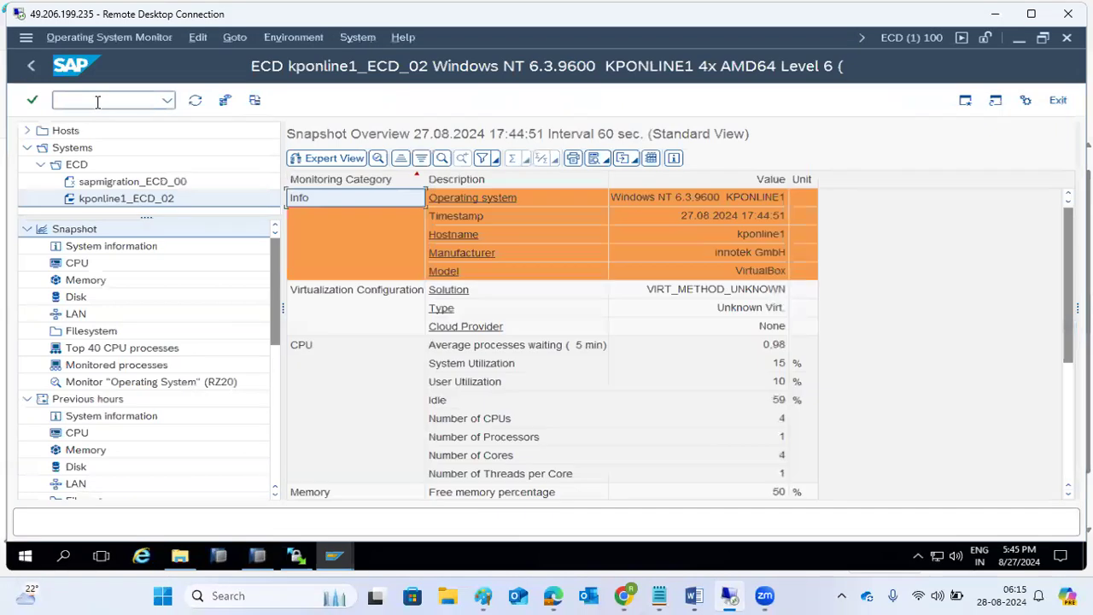
pyautogui.click(85, 348)
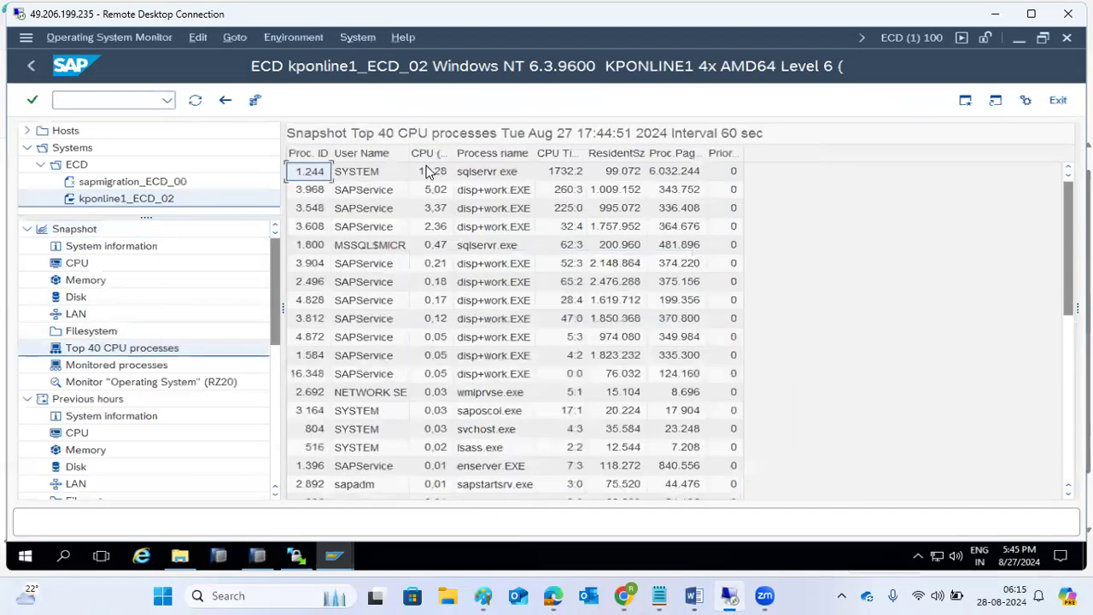
pyautogui.moveTo(456, 153); pyautogui.dragTo(474, 153)
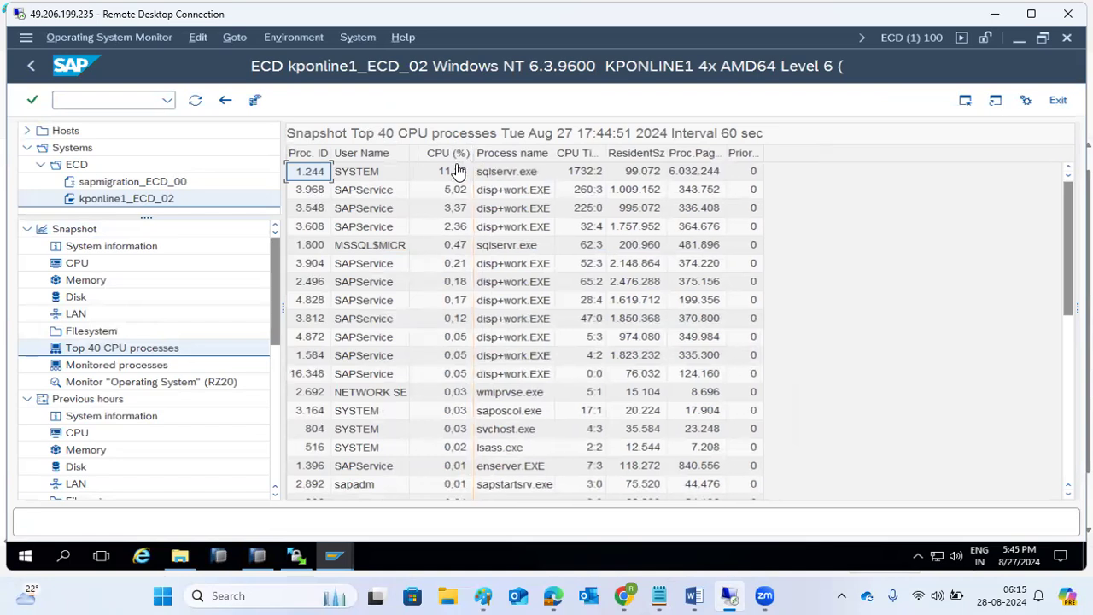
pyautogui.click(438, 176)
pyautogui.click(195, 101)
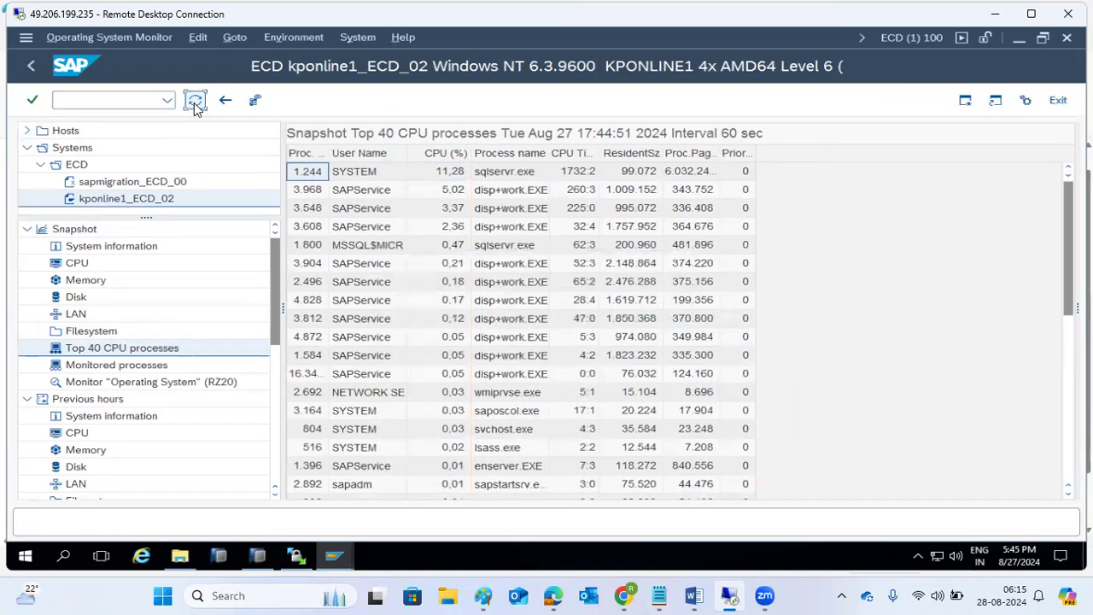
# Step: Examine the CPU share and process names of the top sqlservr.exe and disp+work.EXE entries in the process list
pyautogui.click(497, 174)
pyautogui.click(456, 174)
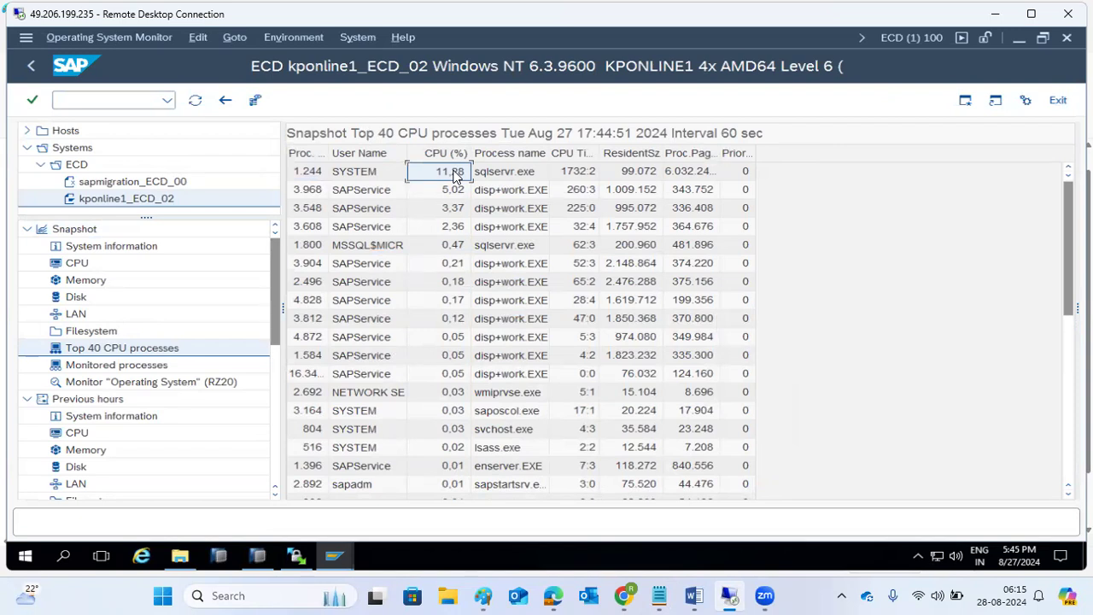
pyautogui.click(511, 176)
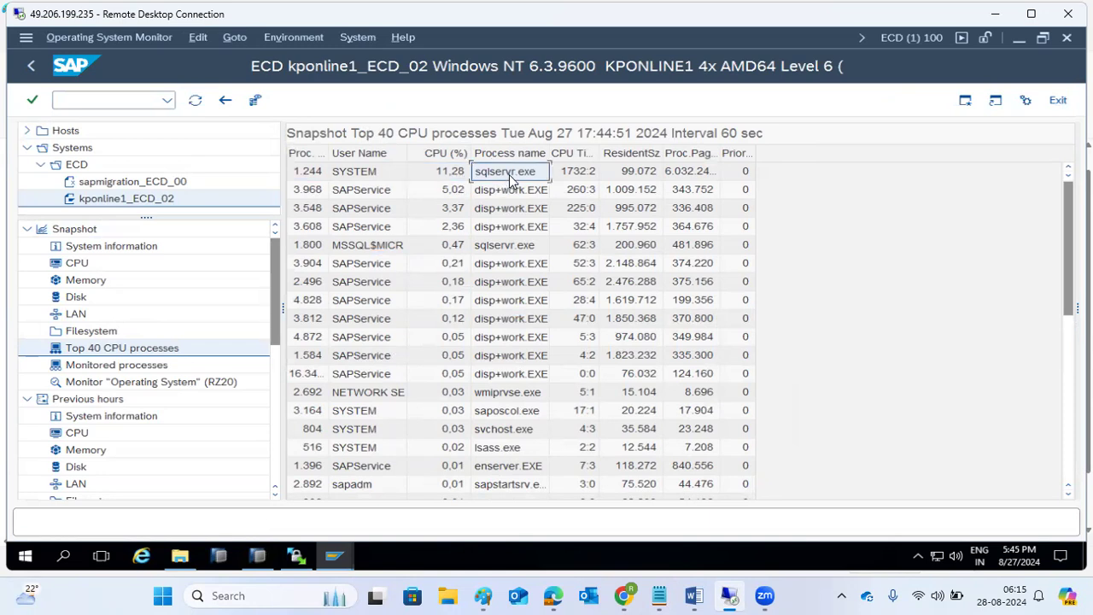
pyautogui.click(448, 173)
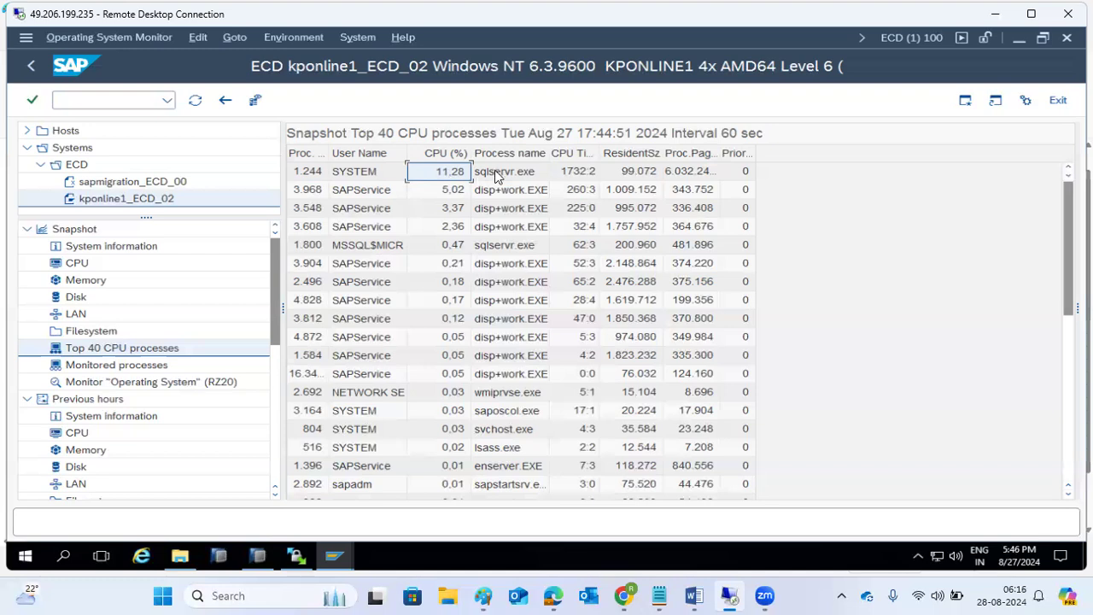
pyautogui.click(516, 194)
pyautogui.click(519, 210)
pyautogui.click(527, 226)
pyautogui.click(527, 209)
pyautogui.click(527, 193)
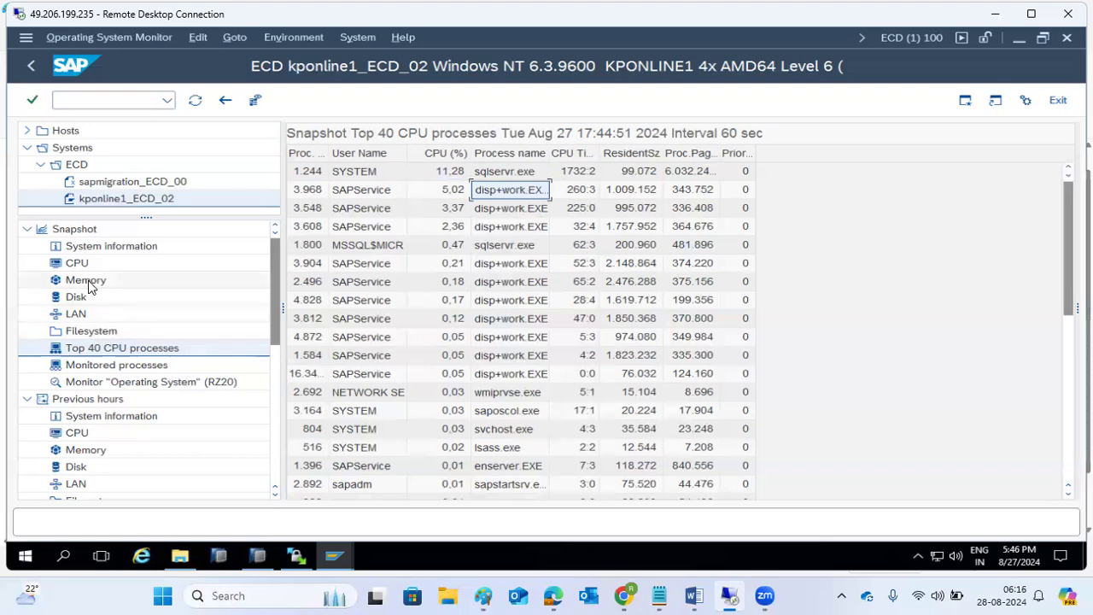
# Step: Display the CPU history for the previous hours and look through the hourly utilization down to the oldest entry
pyautogui.click(80, 433)
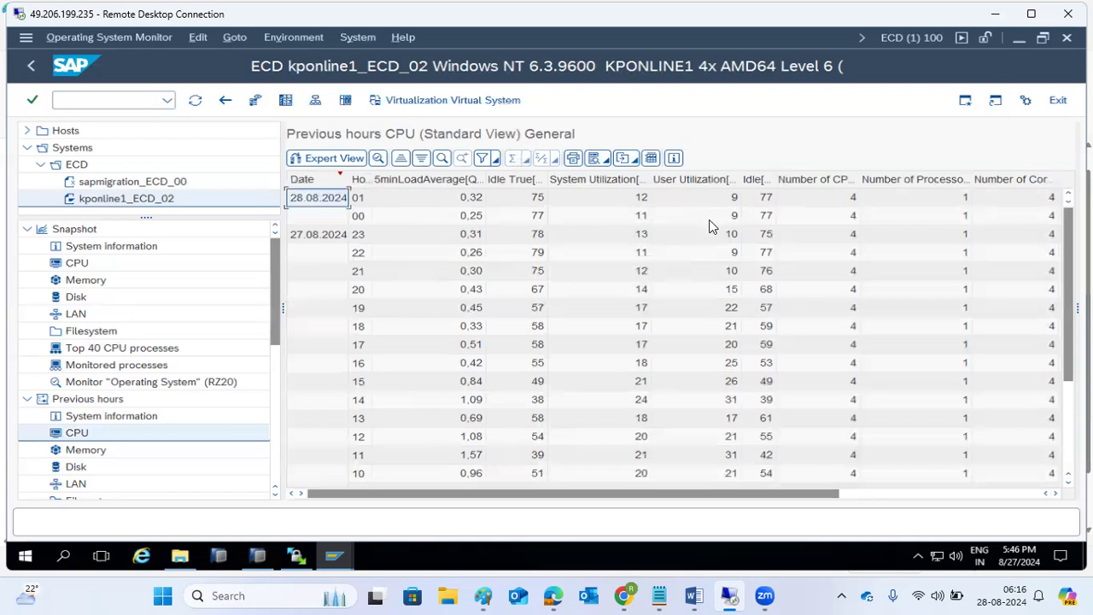
pyautogui.scroll(-3, 726, 367)
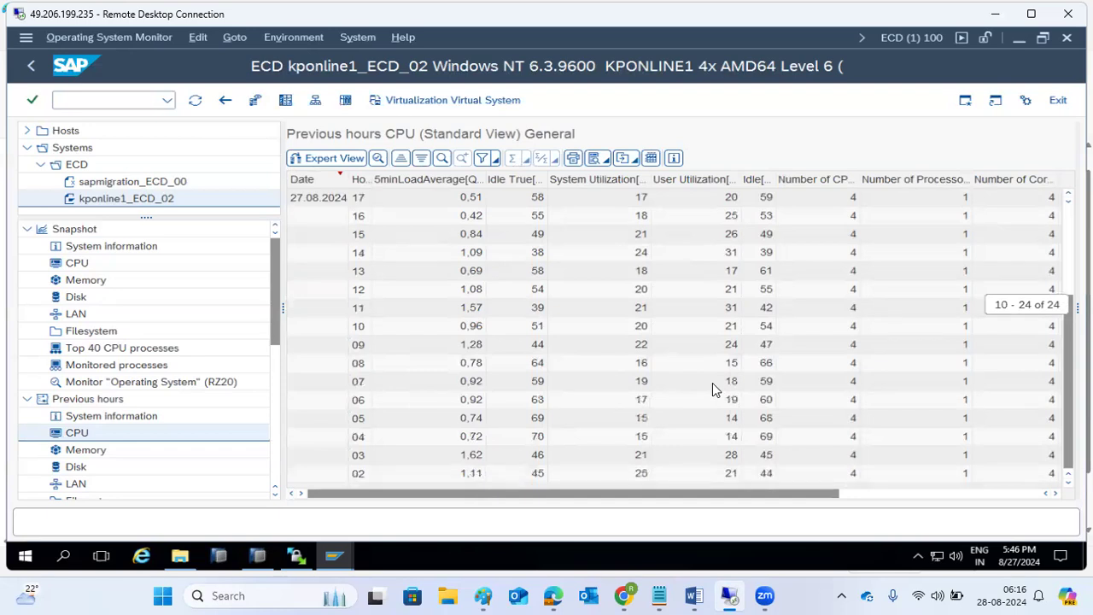
# Step: Open the user session overview with transaction /nsm04 and return to SAP Easy Access
pyautogui.click(130, 98)
pyautogui.write('/')
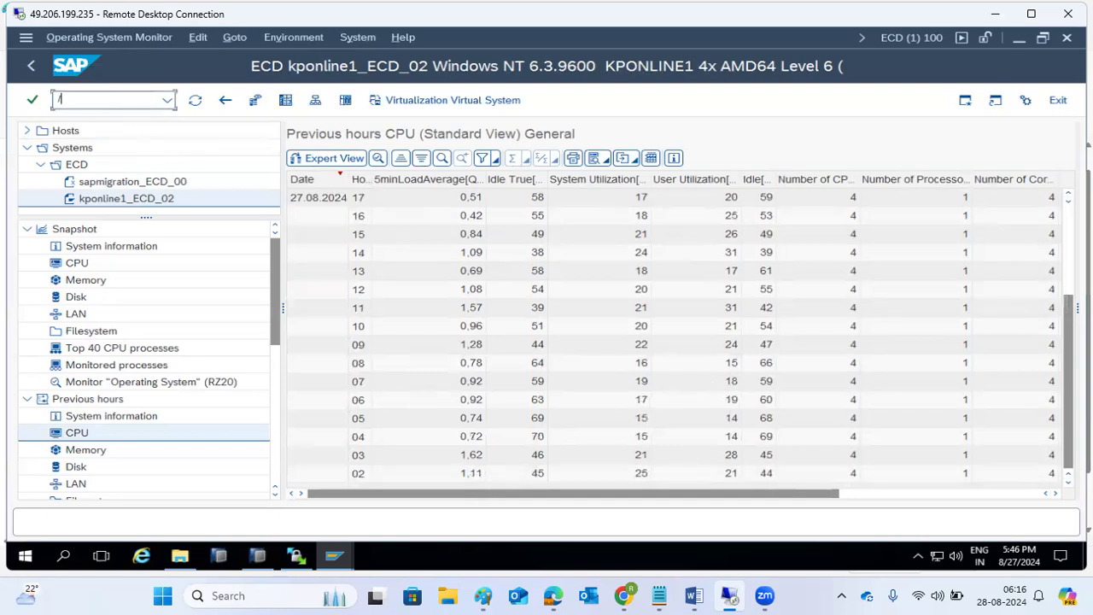
pyautogui.write('nsm04')
pyautogui.press('Return')
pyautogui.click(31, 67)
pyautogui.click(77, 97)
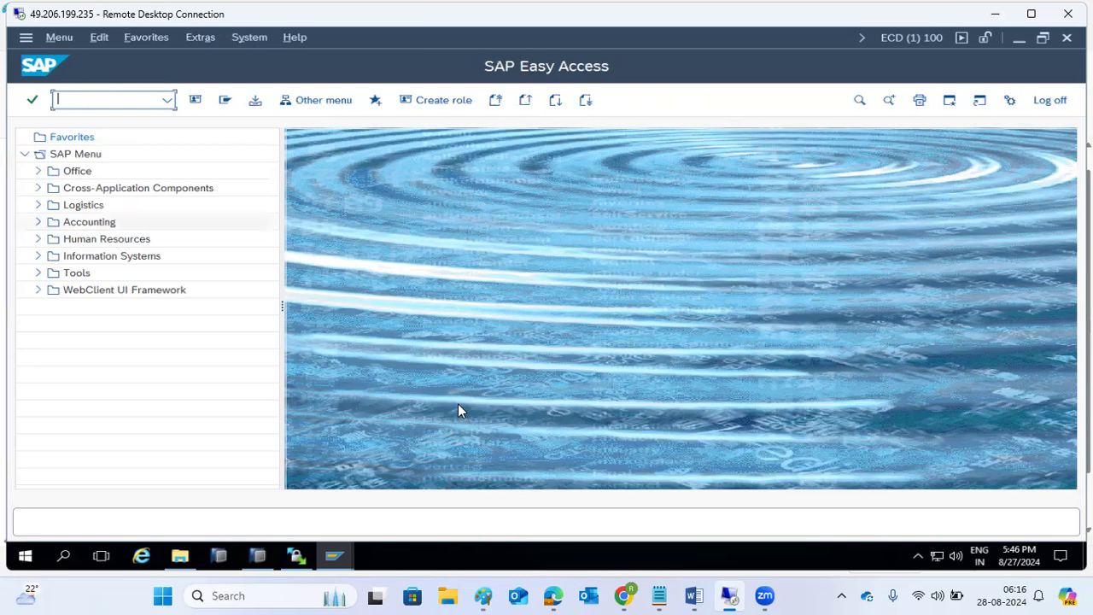
# Step: Switch to the Edge browser and open the software center from the SAP ONE Support page
pyautogui.click(556, 596)
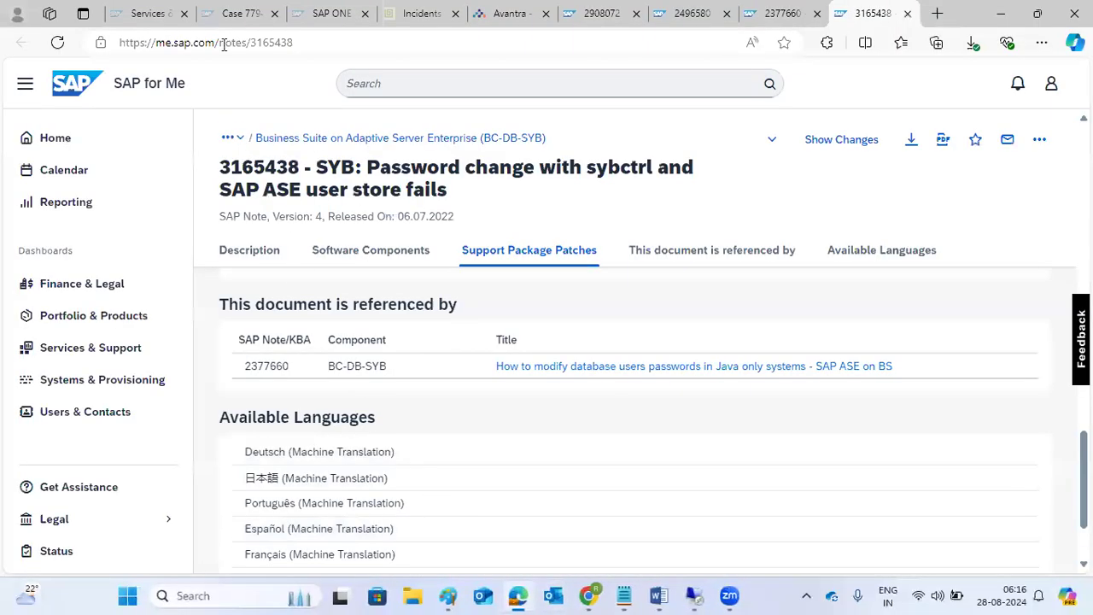
pyautogui.click(304, 23)
pyautogui.click(121, 20)
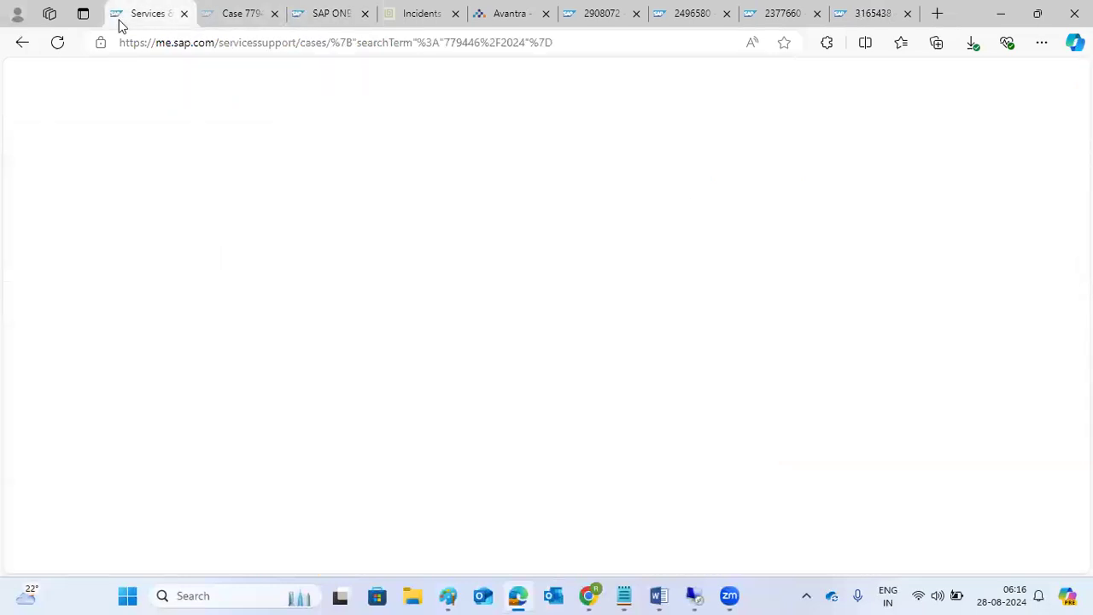
pyautogui.hotkey('ctrl', 'Tab')
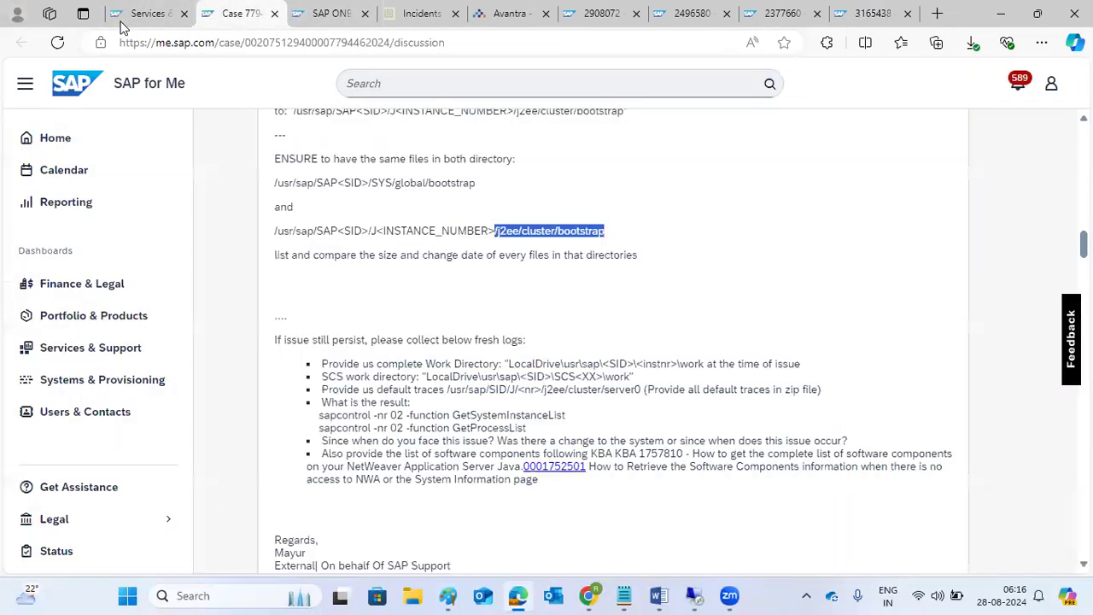
pyautogui.hotkey('ctrl', 'Tab')
pyautogui.click(716, 232)
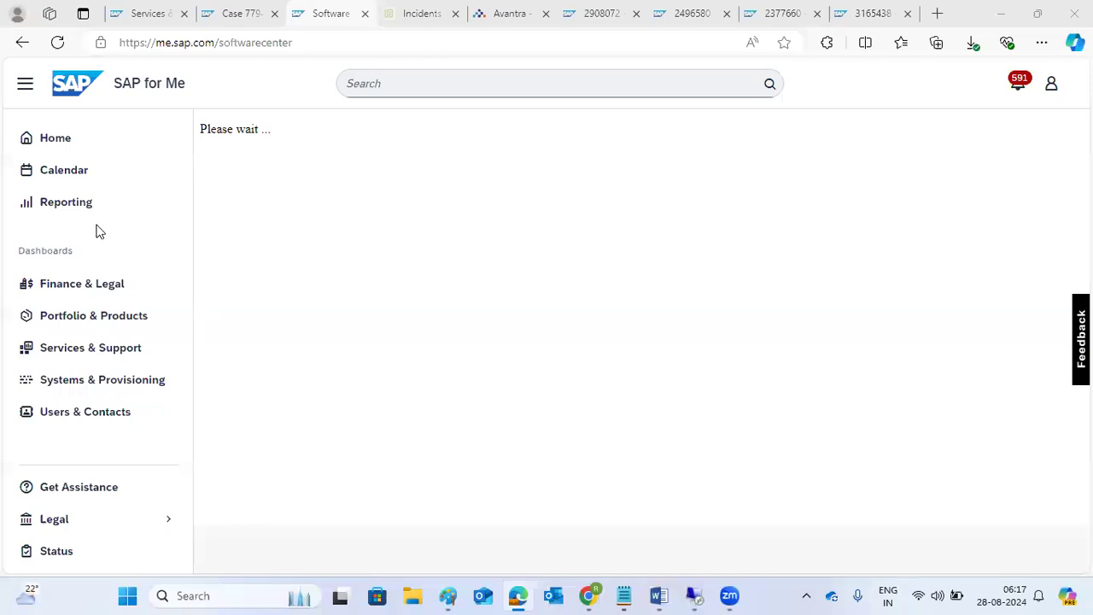
# Step: Find SAP KERNEL 64-BIT UNICODE under K in the alphabetical product index and open its SAP KERNEL 7.54 64-BIT UNICODE downloads
pyautogui.scroll(-8, 236, 345)
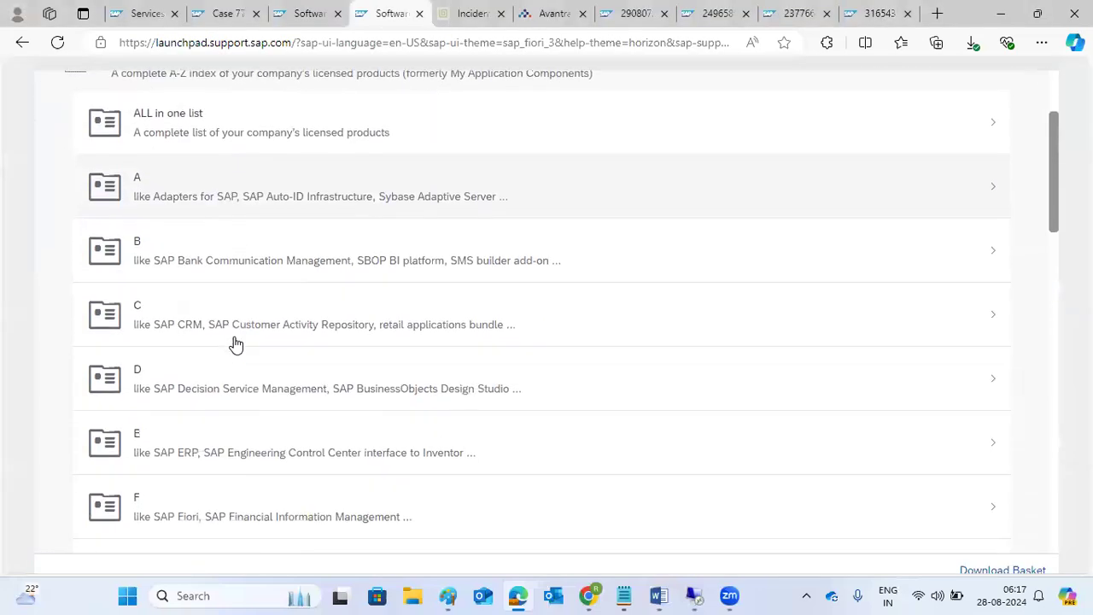
pyautogui.scroll(-1, 235, 345)
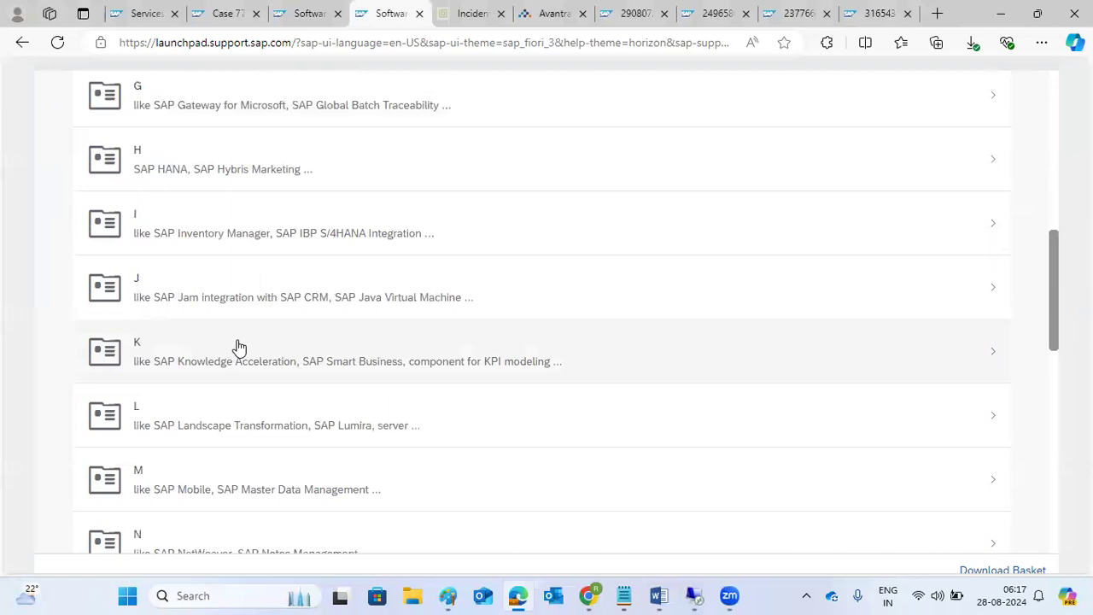
pyautogui.click(238, 346)
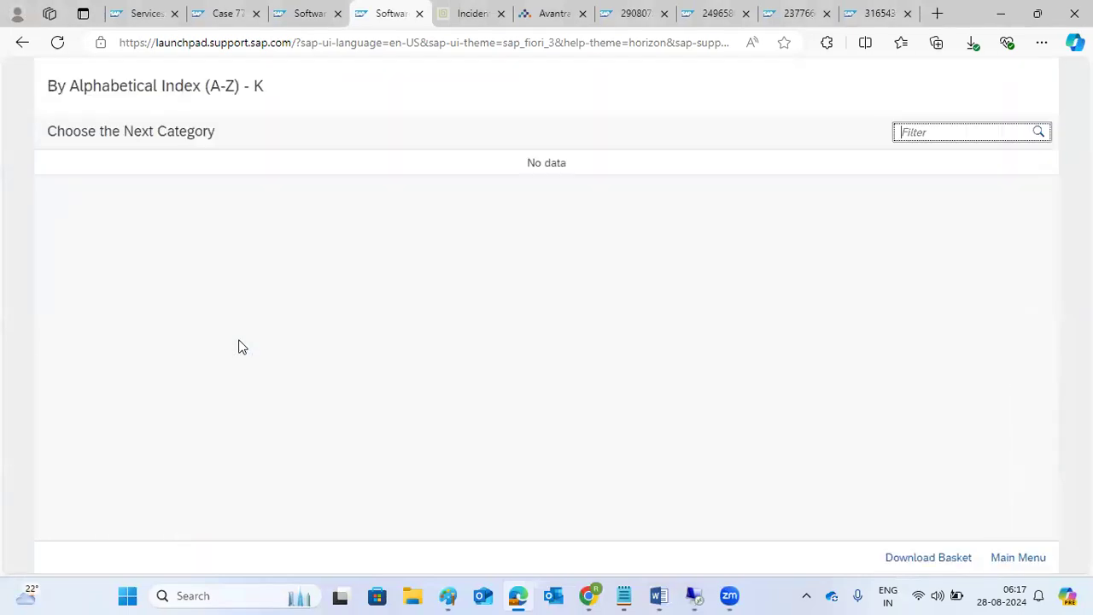
pyautogui.click(223, 325)
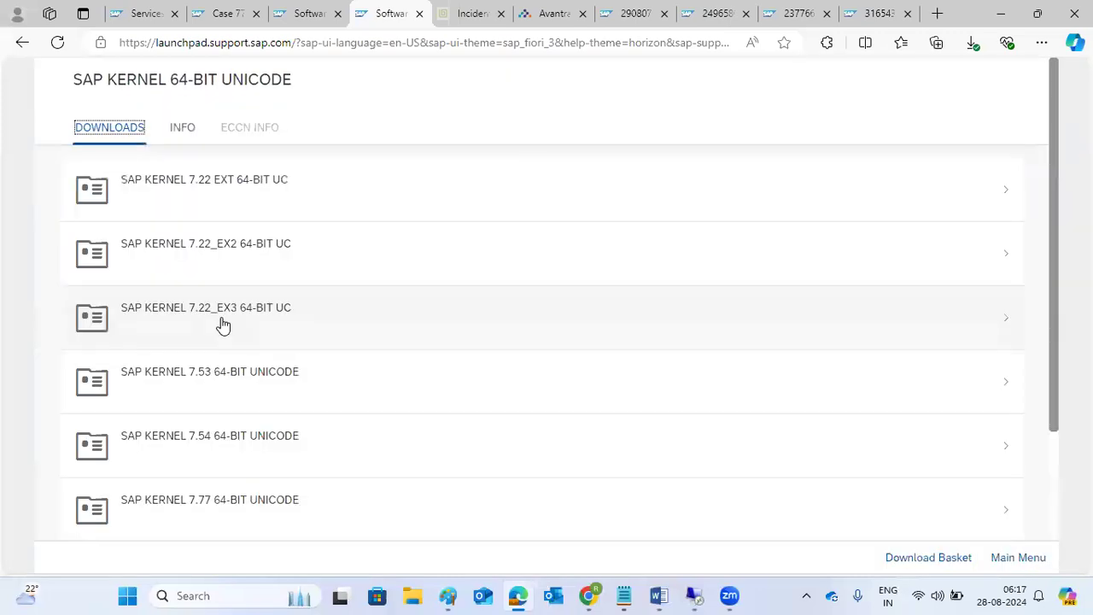
pyautogui.scroll(-1, 229, 342)
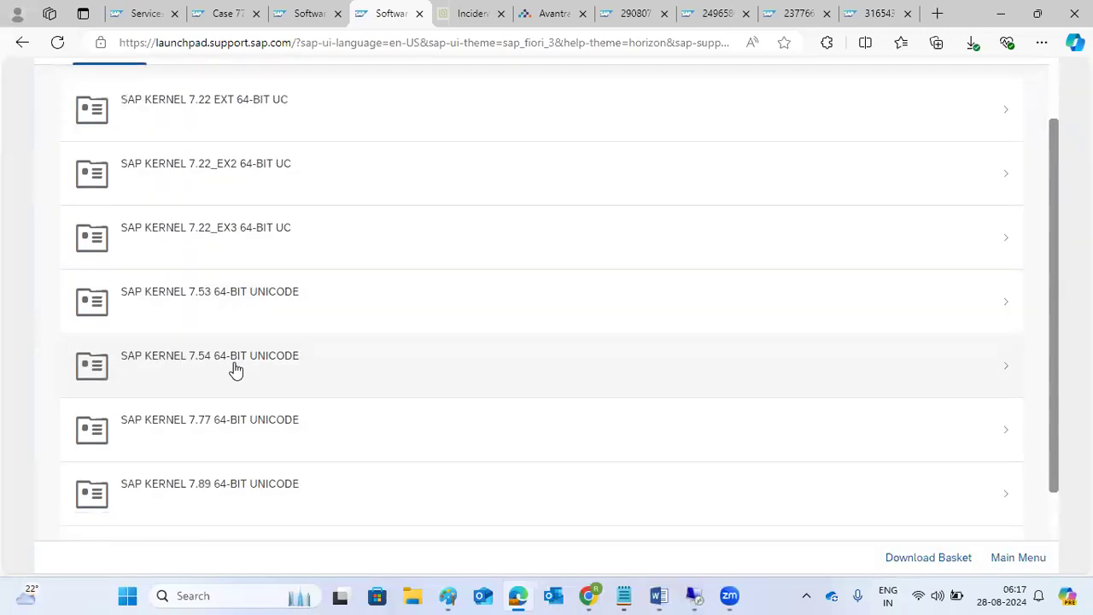
pyautogui.click(236, 368)
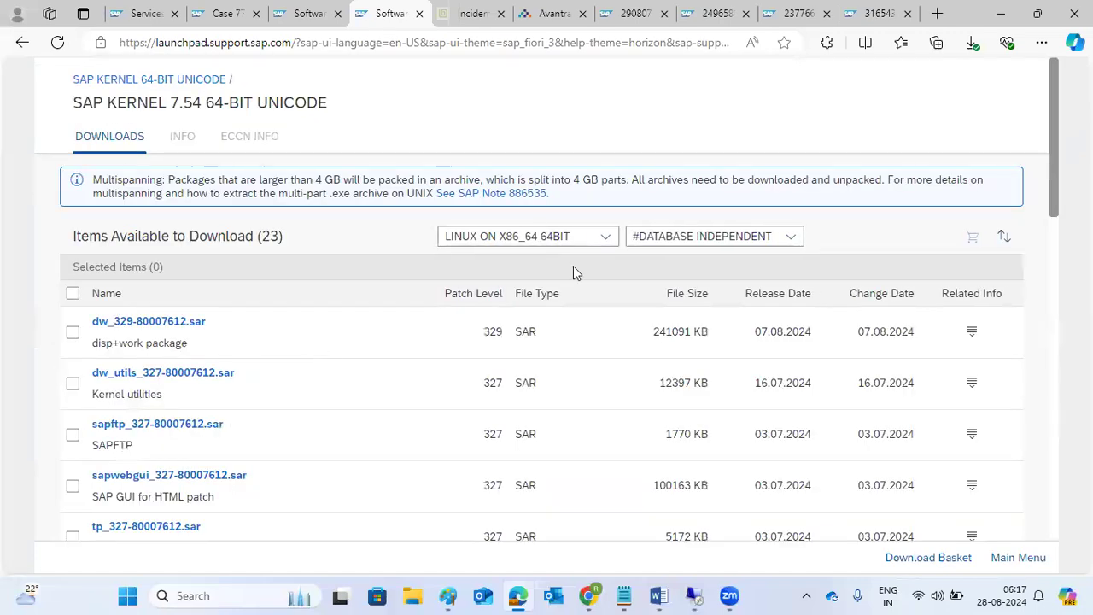
# Step: Filter the kernel 7.54 downloads to WINDOWS ON X64 64BIT and look through the file list to the SAPEXE packages
pyautogui.click(612, 239)
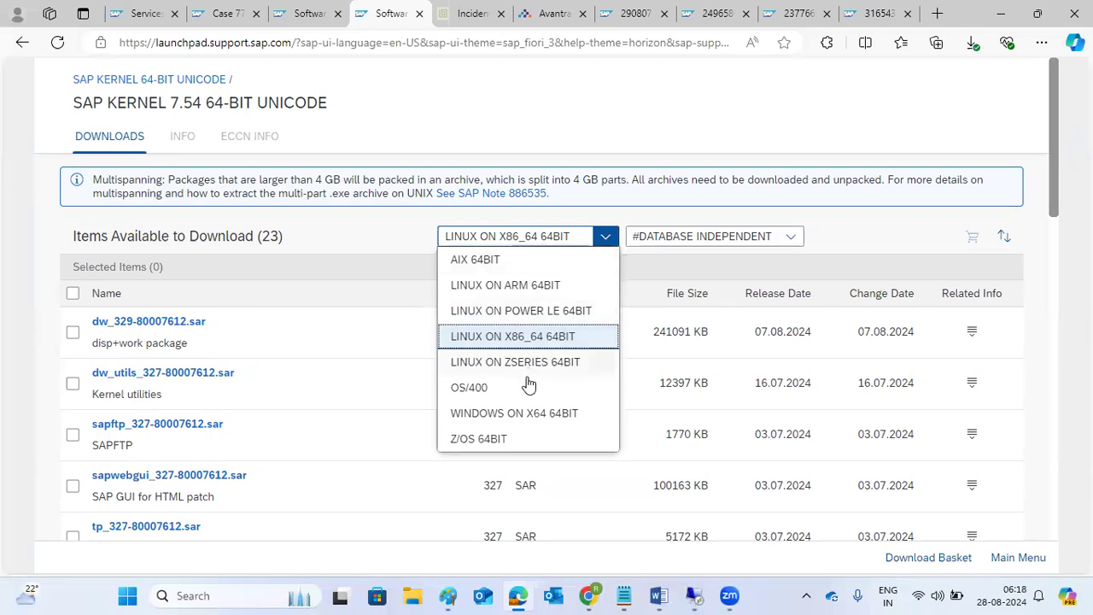
pyautogui.click(525, 415)
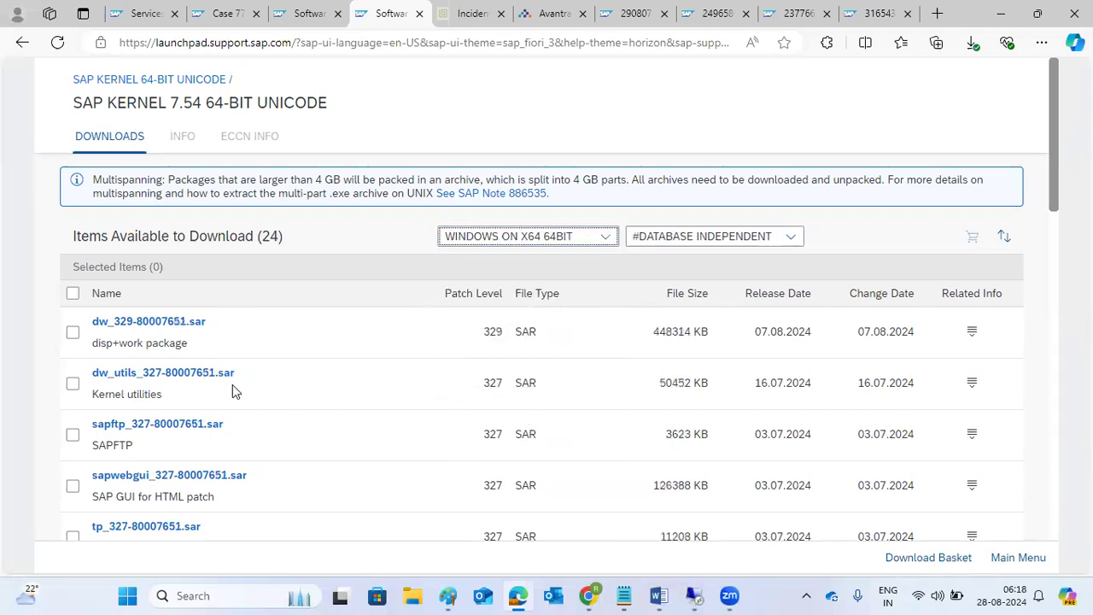
pyautogui.scroll(-2, 231, 393)
pyautogui.scroll(-4, 231, 395)
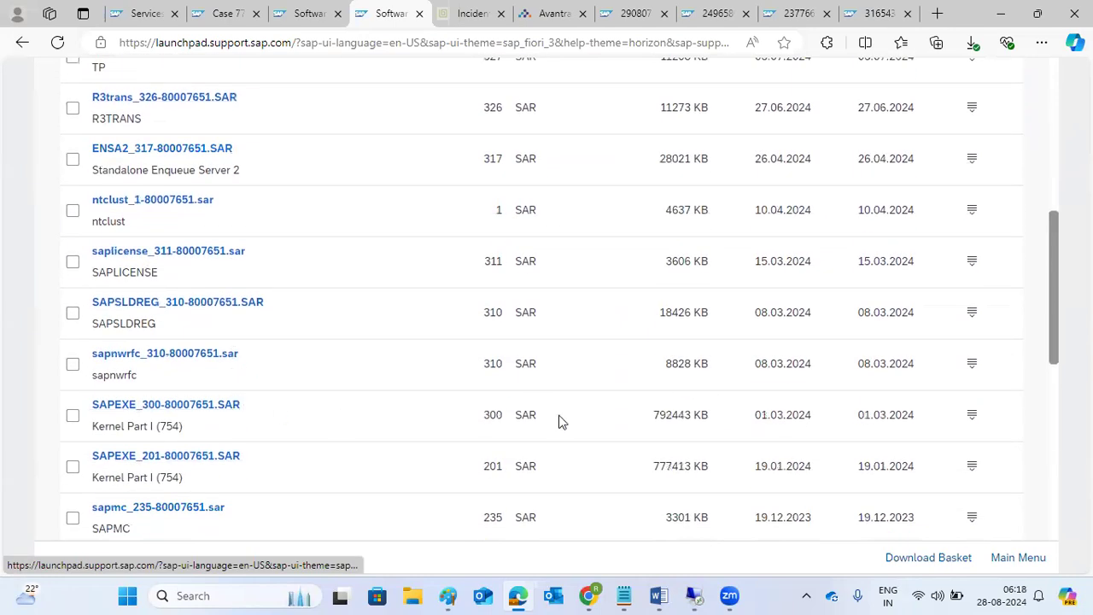
# Step: Open the content info of SAPEXE_300-80007651.SAR and look through its list of patch texts, notes and patch levels
pyautogui.click(973, 416)
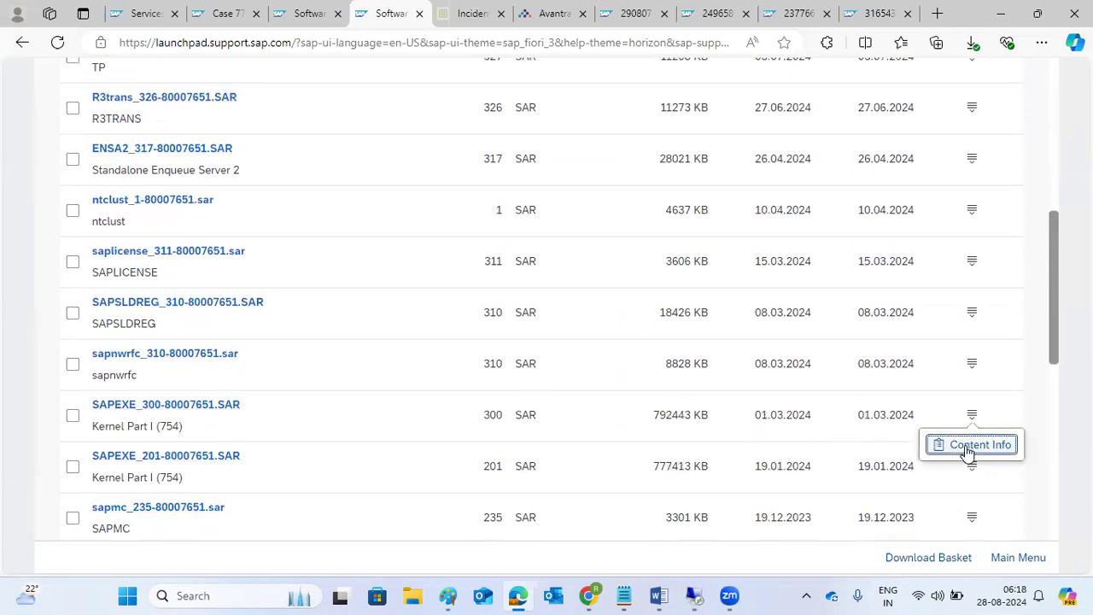
pyautogui.click(968, 449)
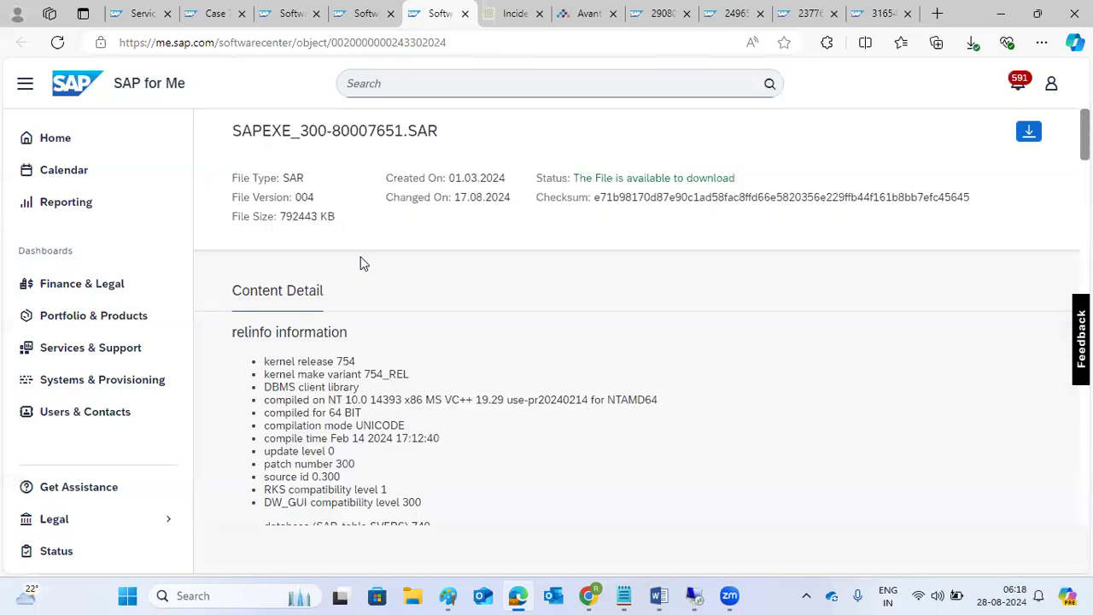
pyautogui.scroll(-6, 531, 305)
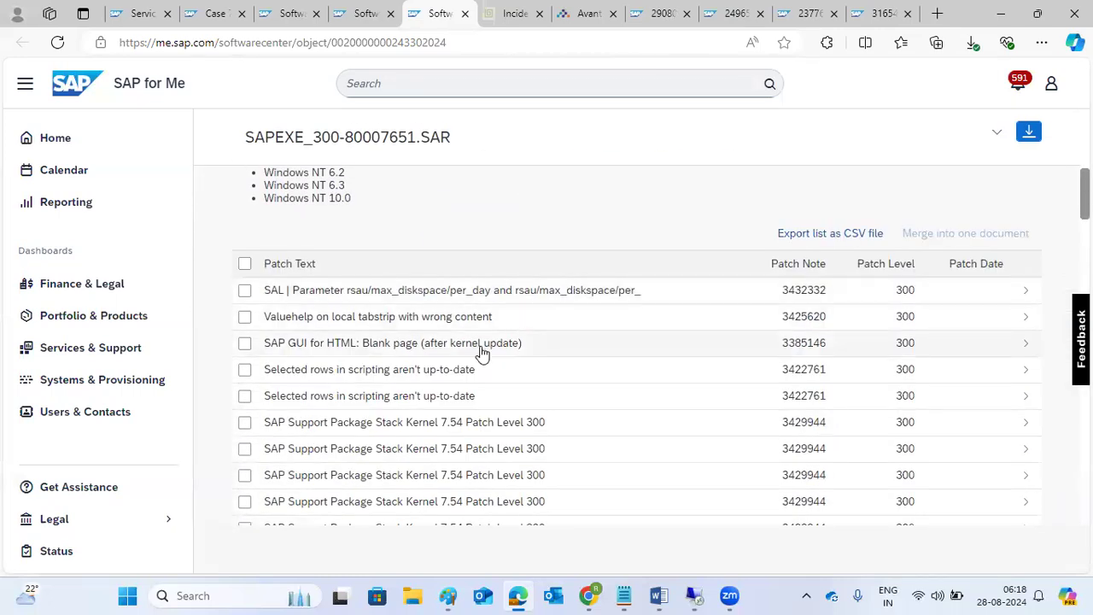
pyautogui.scroll(-10, 350, 355)
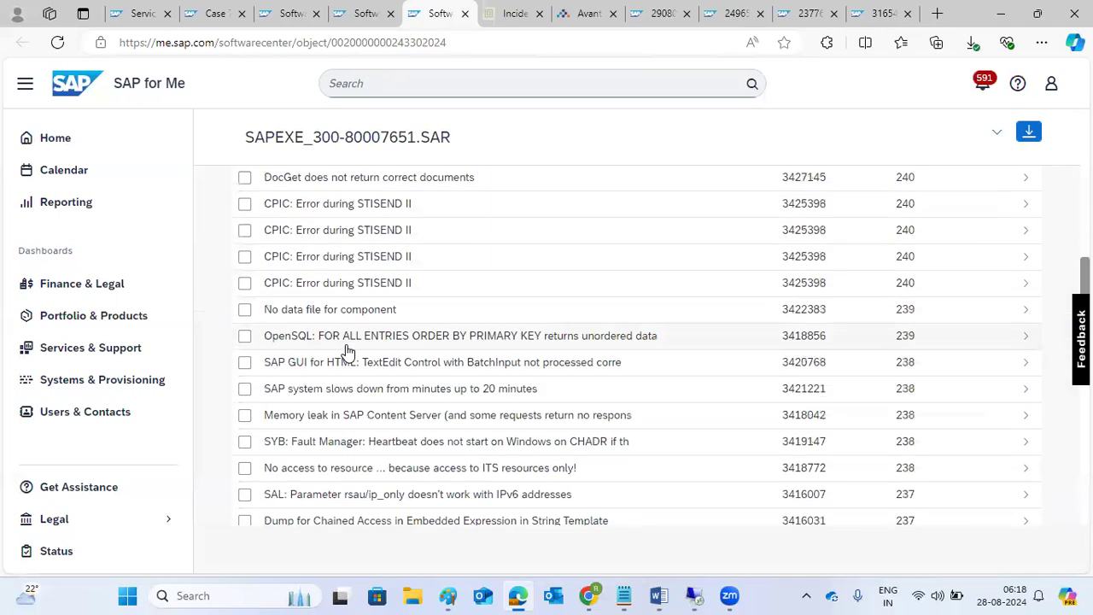
# Step: Search the patch text list of SAPEXE_300-80007651.SAR for "cpu" and close the search
pyautogui.scroll(-1, 347, 352)
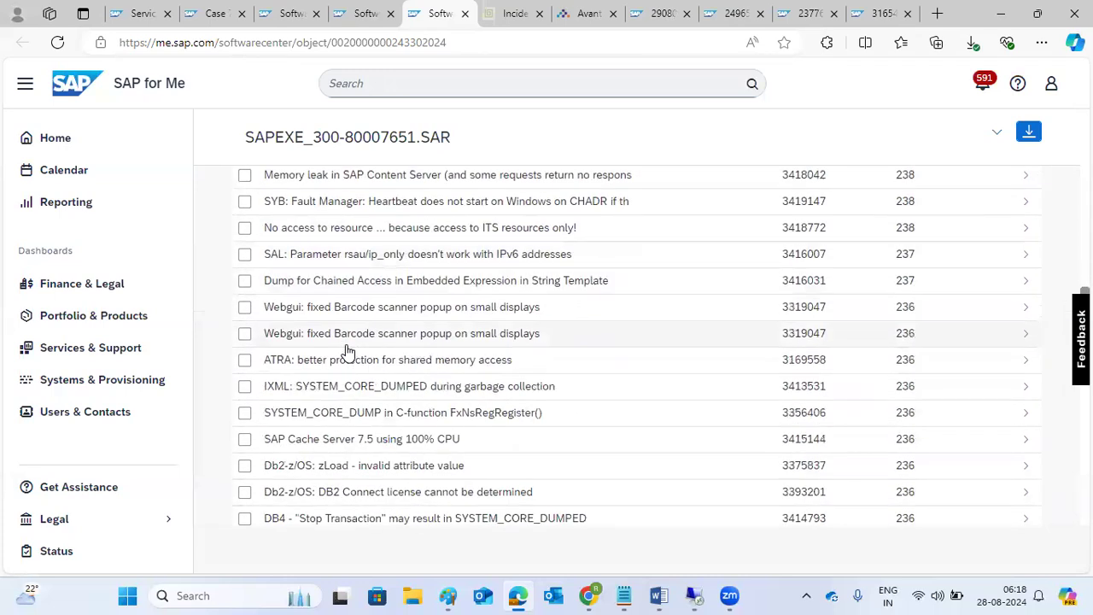
pyautogui.hotkey('ctrl', 'f')
pyautogui.write('cpu')
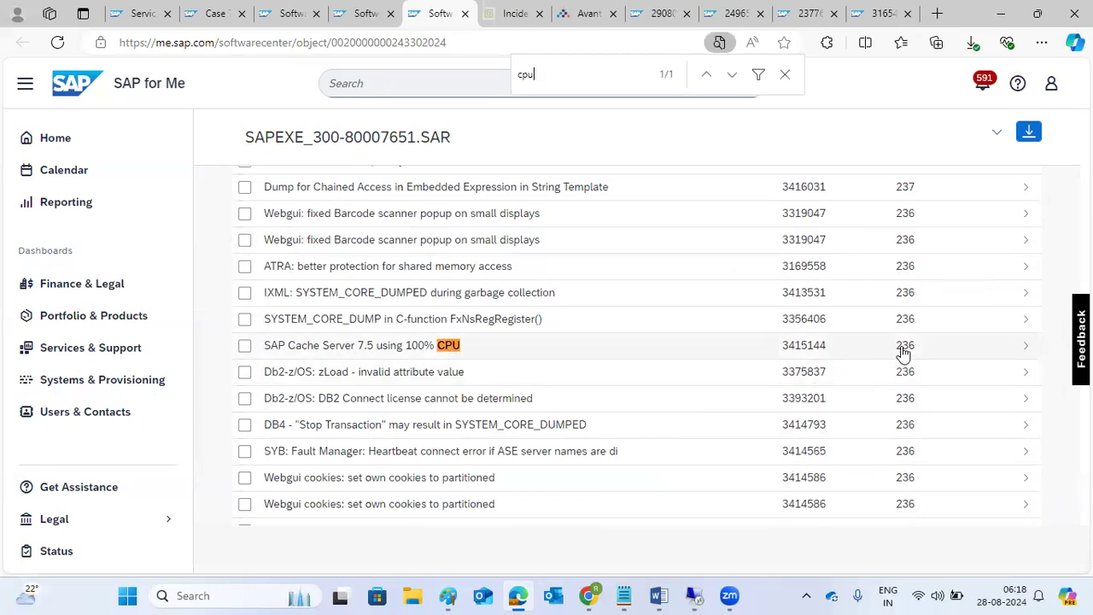
pyautogui.click(710, 77)
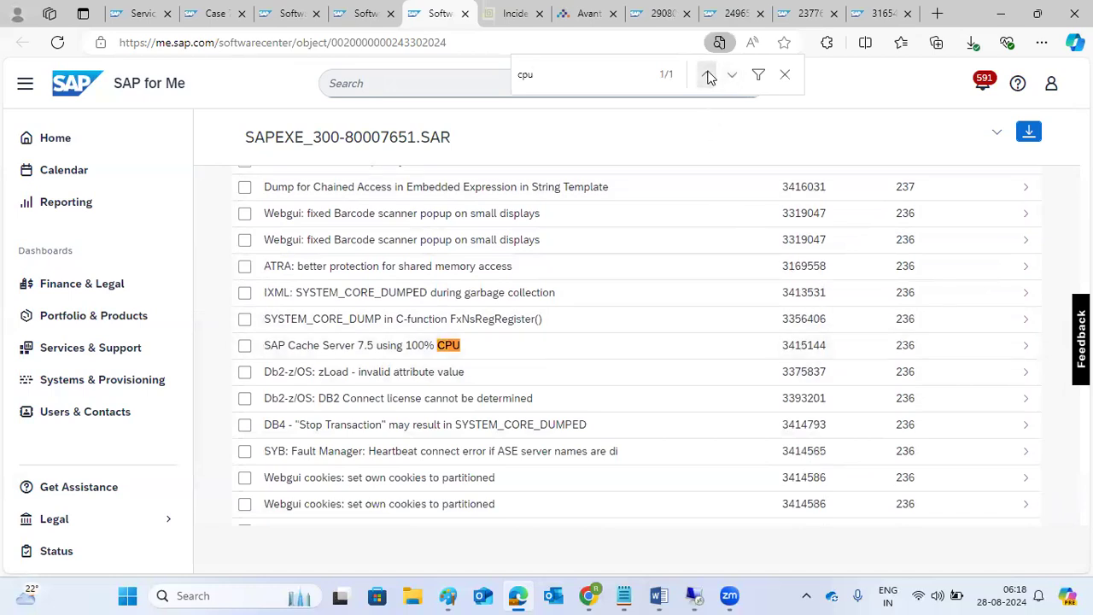
pyautogui.click(784, 76)
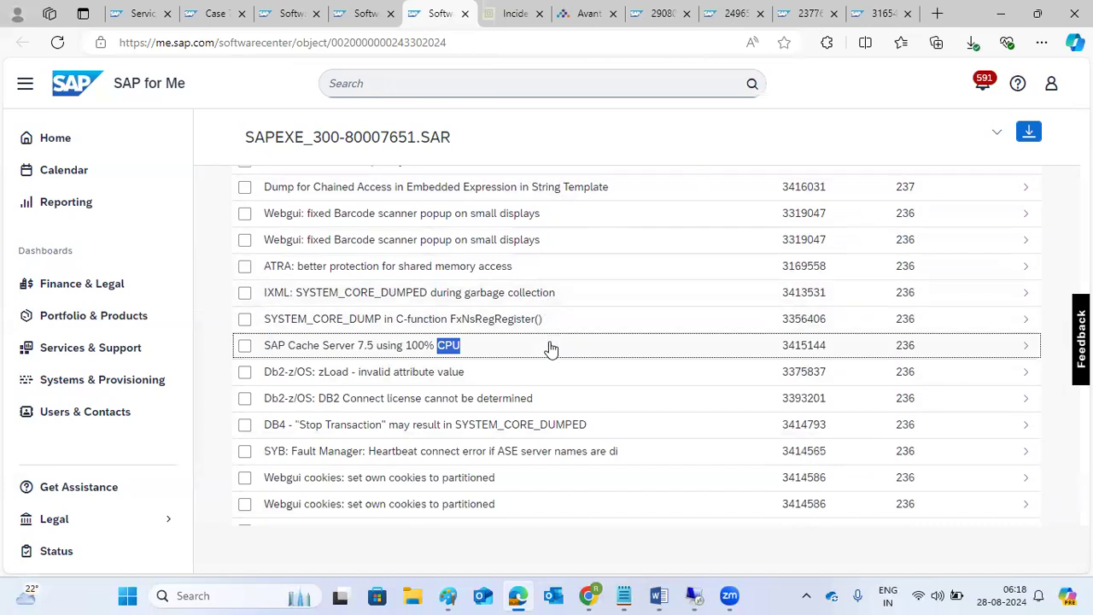
# Step: Look through the remaining patch texts of the package, including their notes and patch levels, and return to the level 300 entries
pyautogui.scroll(-1, 378, 361)
pyautogui.scroll(-2, 378, 361)
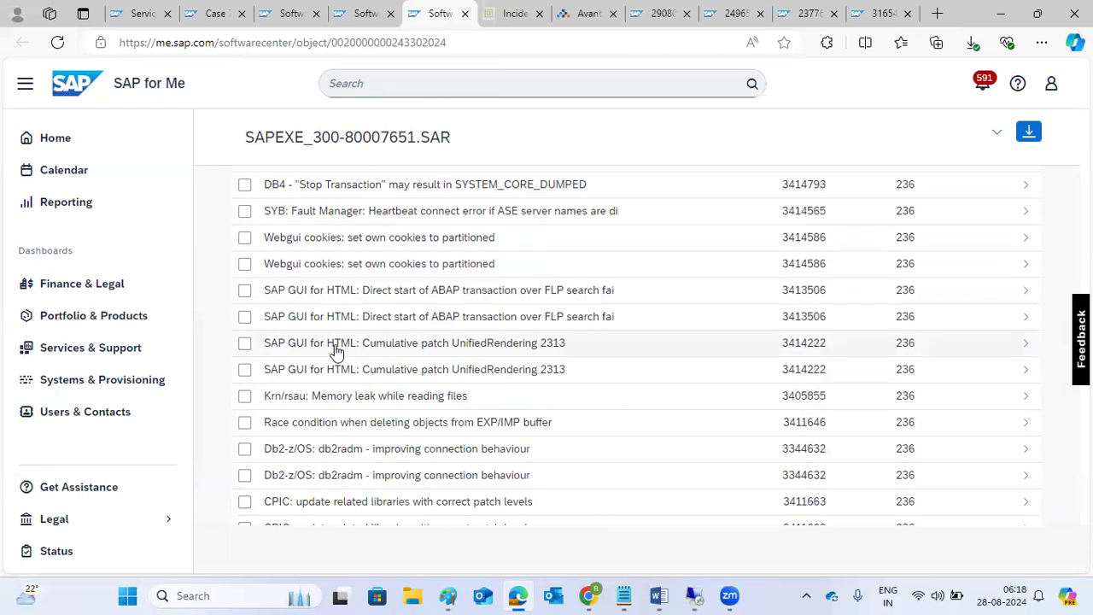
pyautogui.scroll(-3, 337, 367)
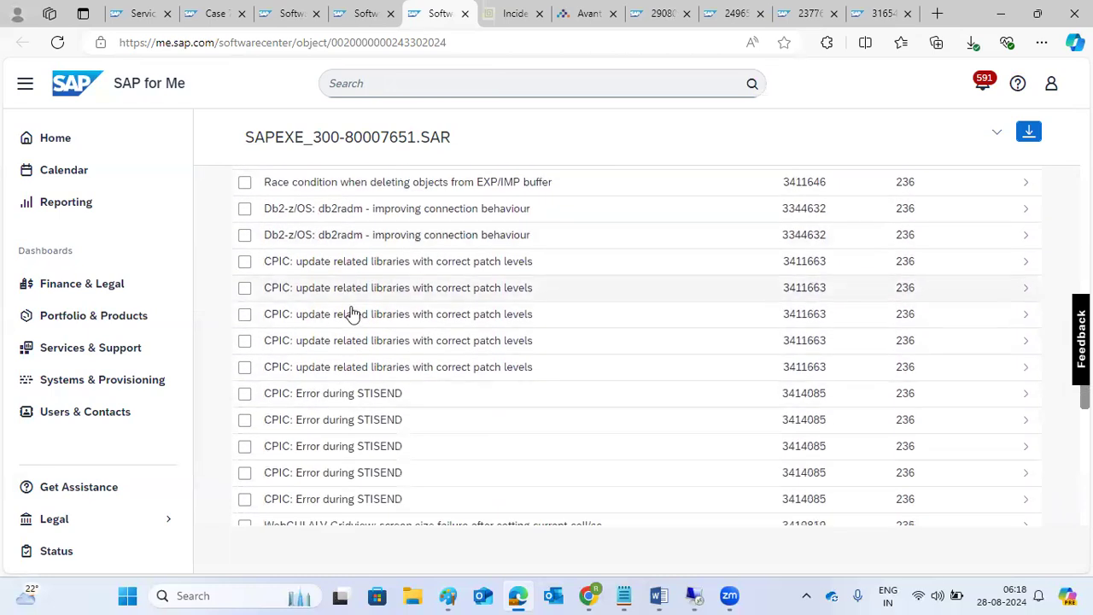
pyautogui.scroll(-1, 356, 348)
pyautogui.scroll(-2, 390, 361)
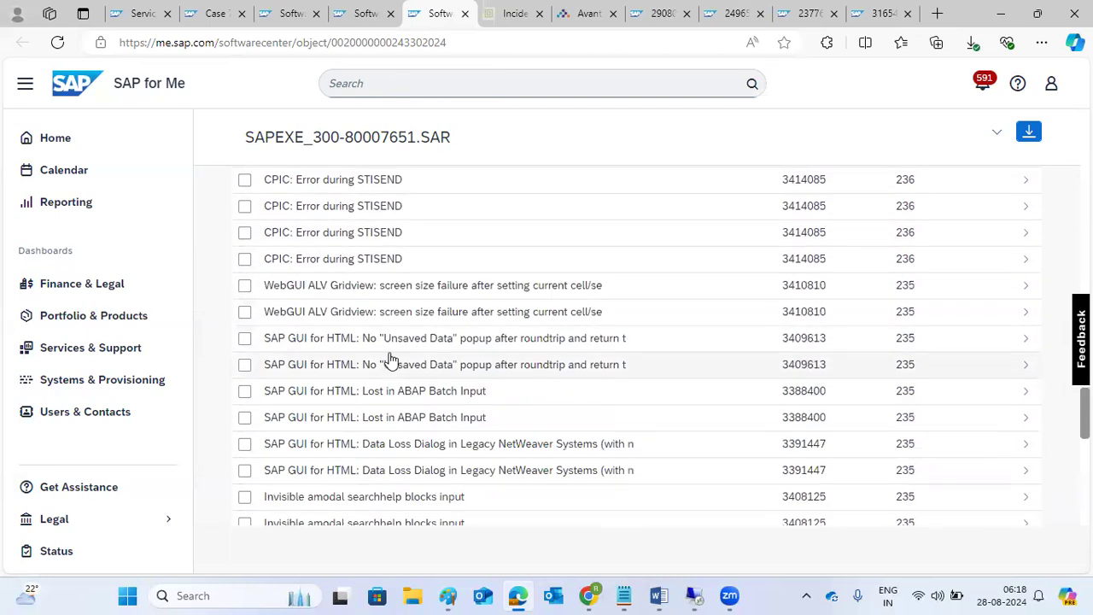
pyautogui.scroll(-2, 376, 252)
pyautogui.scroll(-3, 378, 256)
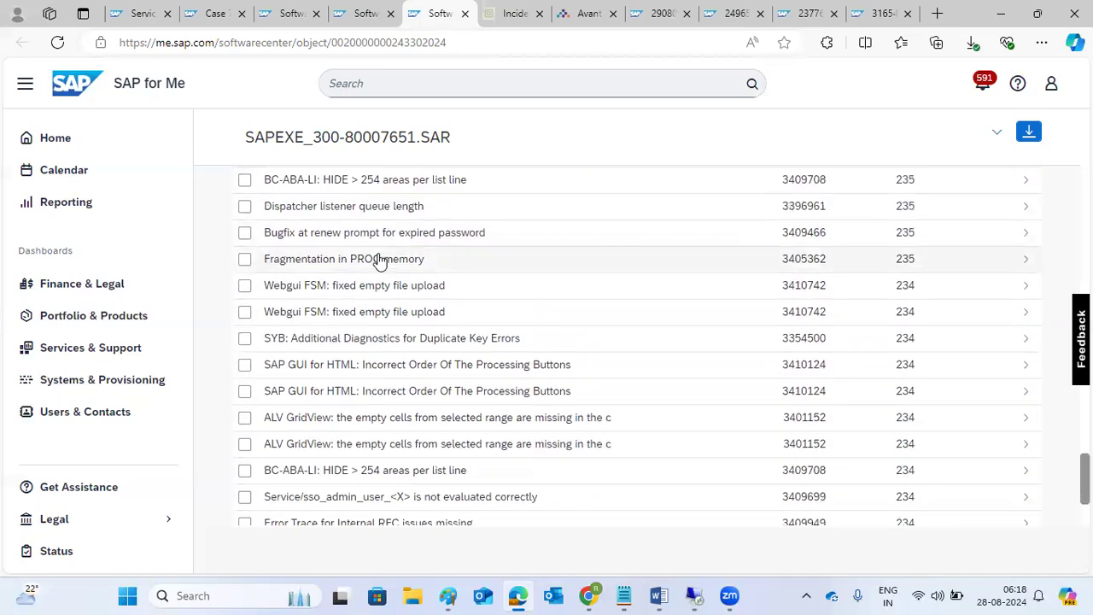
pyautogui.scroll(8, 378, 256)
pyautogui.scroll(4, 382, 262)
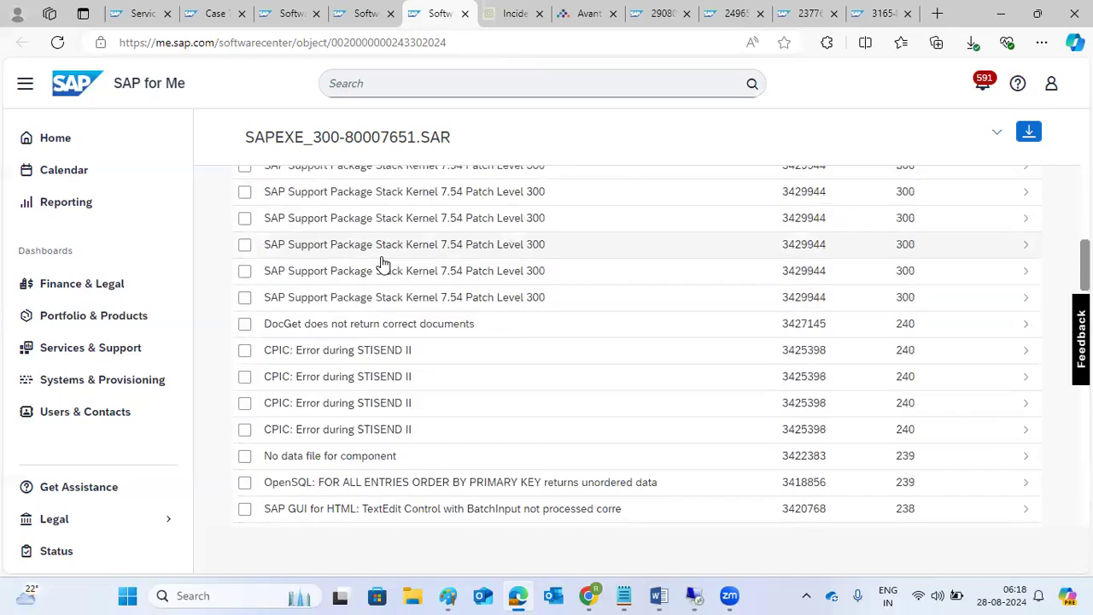
# Step: Switch to the SAP session on the remote desktop, run AL08 and examine the net memory of the SAP* sessions in client 150
pyautogui.click(1001, 12)
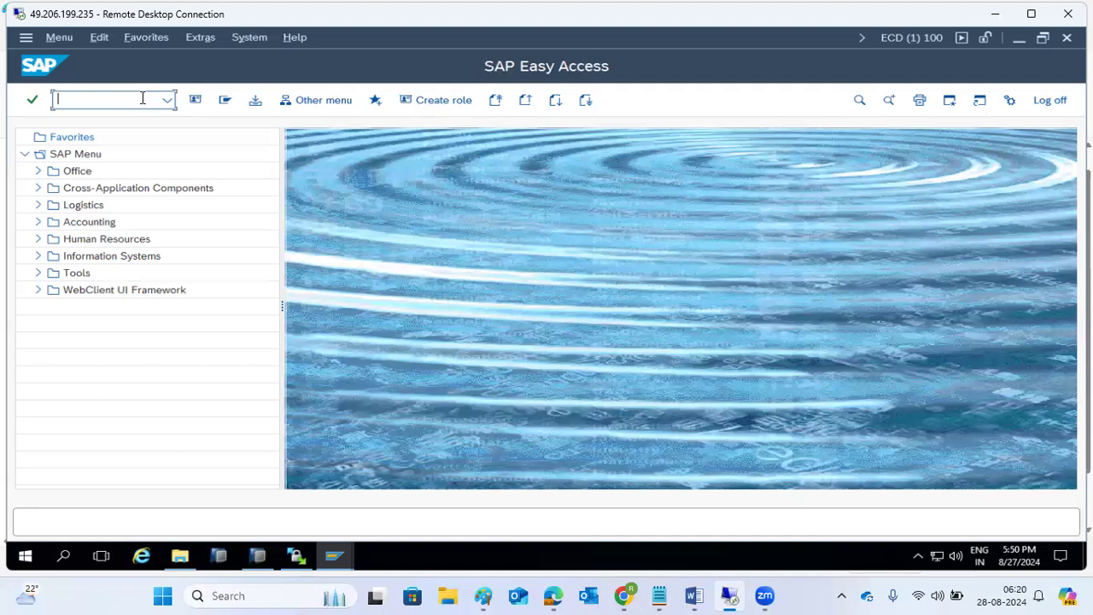
pyautogui.write('al08')
pyautogui.press('Return')
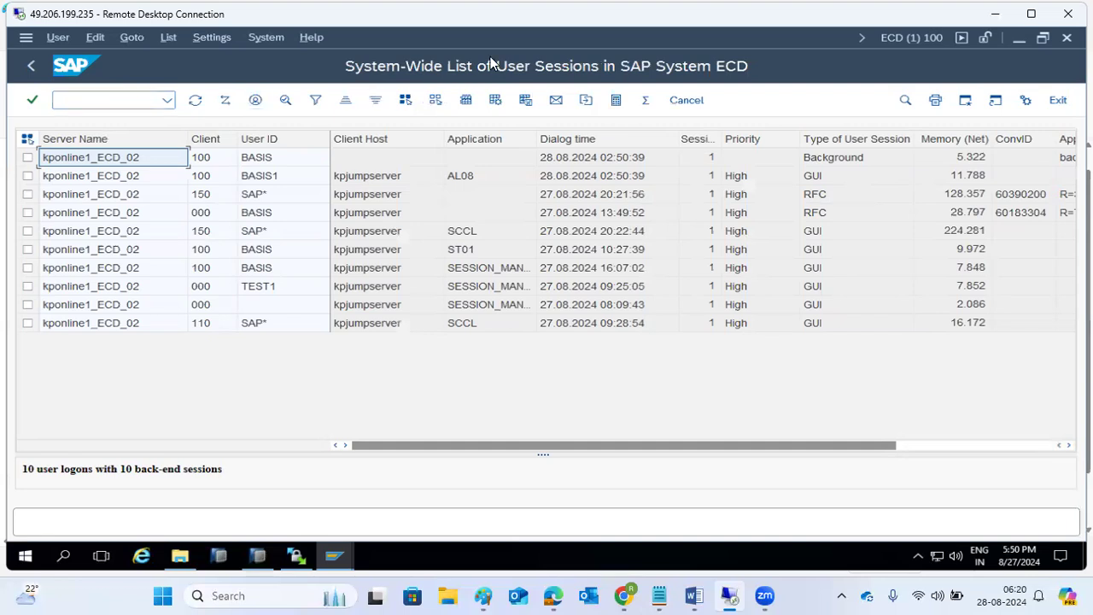
pyautogui.click(930, 234)
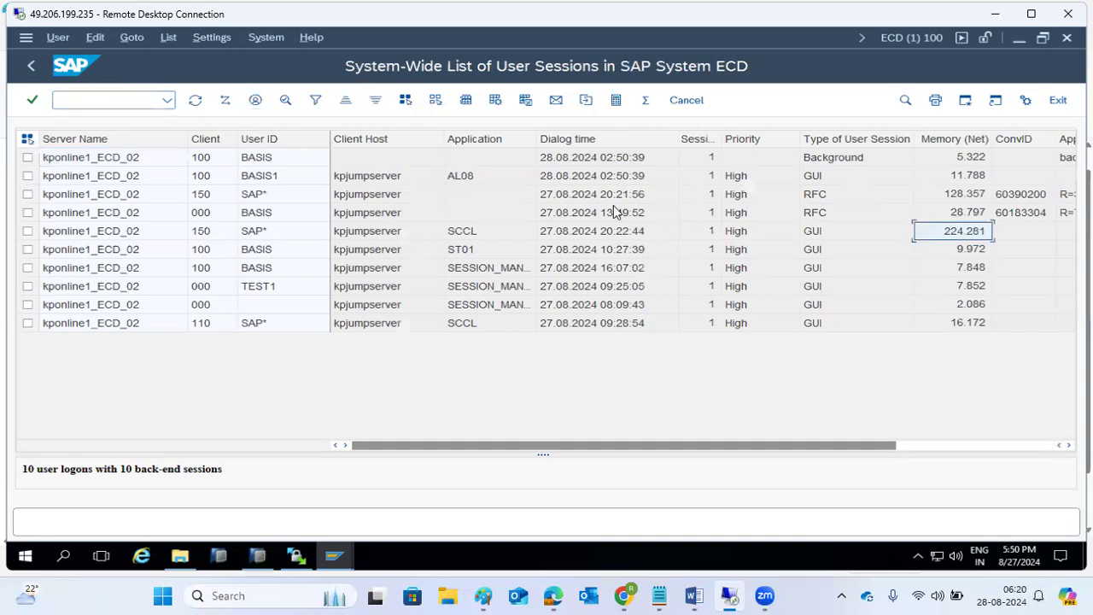
pyautogui.click(957, 197)
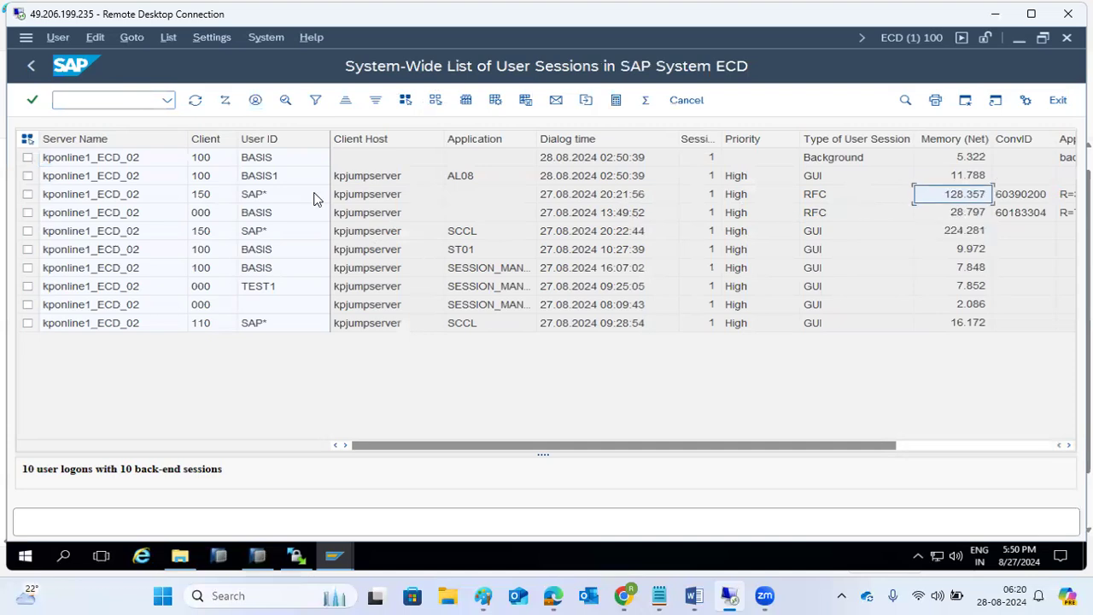
# Step: Call transaction ST22 from the AL08 session list and return to SAP Easy Access
pyautogui.click(101, 100)
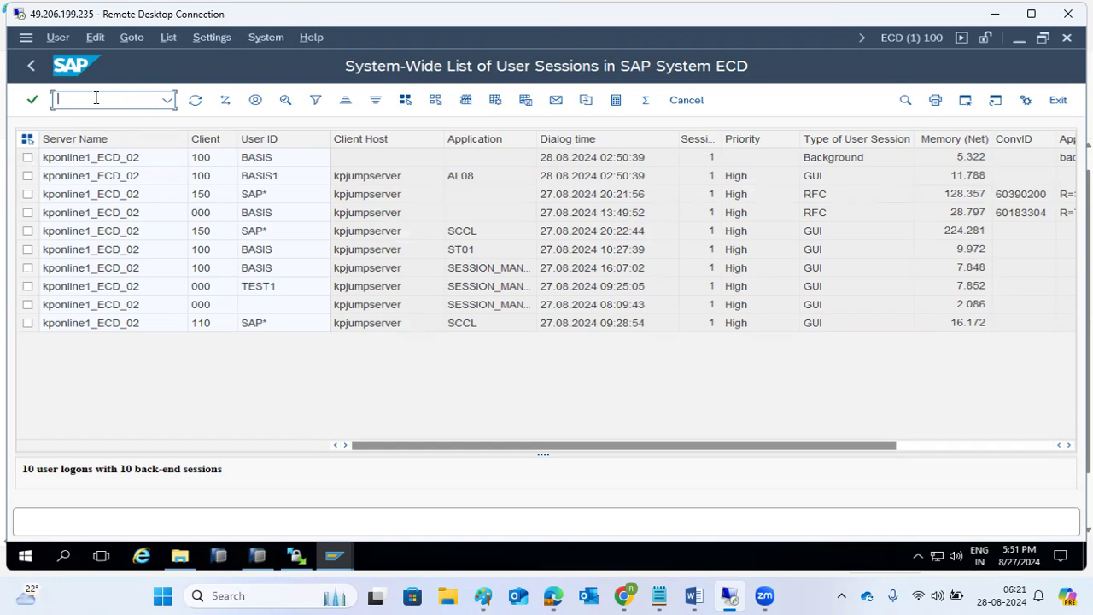
pyautogui.write('/nst22')
pyautogui.press('Return')
pyautogui.click(30, 66)
pyautogui.click(73, 98)
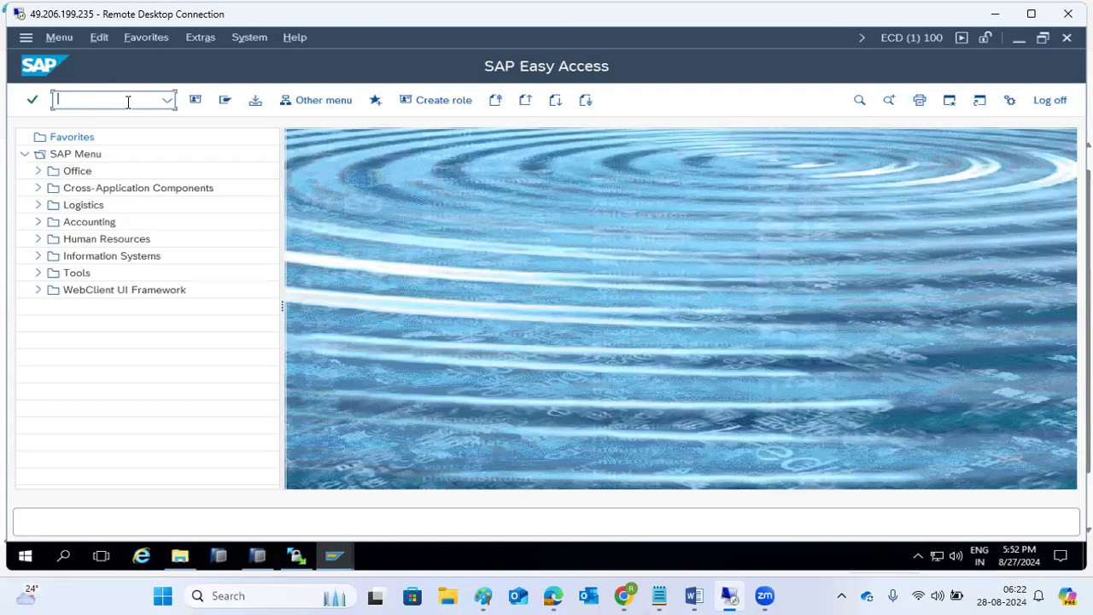
# Step: Run ST22, list today's ABAP runtime errors and look through the older entries
pyautogui.write('st22')
pyautogui.press('Return')
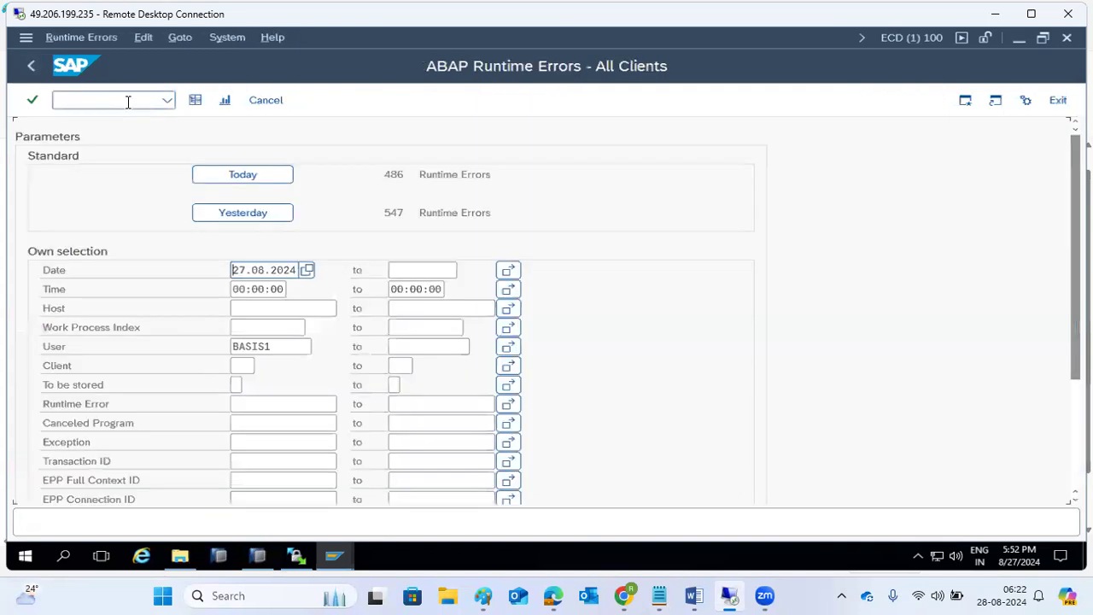
pyautogui.click(240, 176)
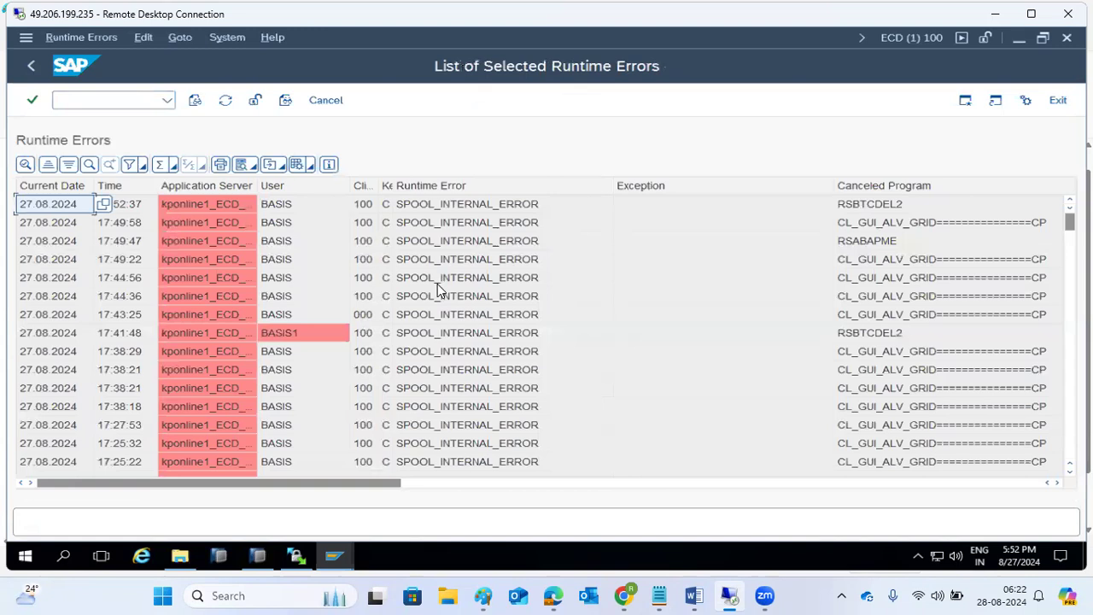
pyautogui.scroll(-20, 420, 385)
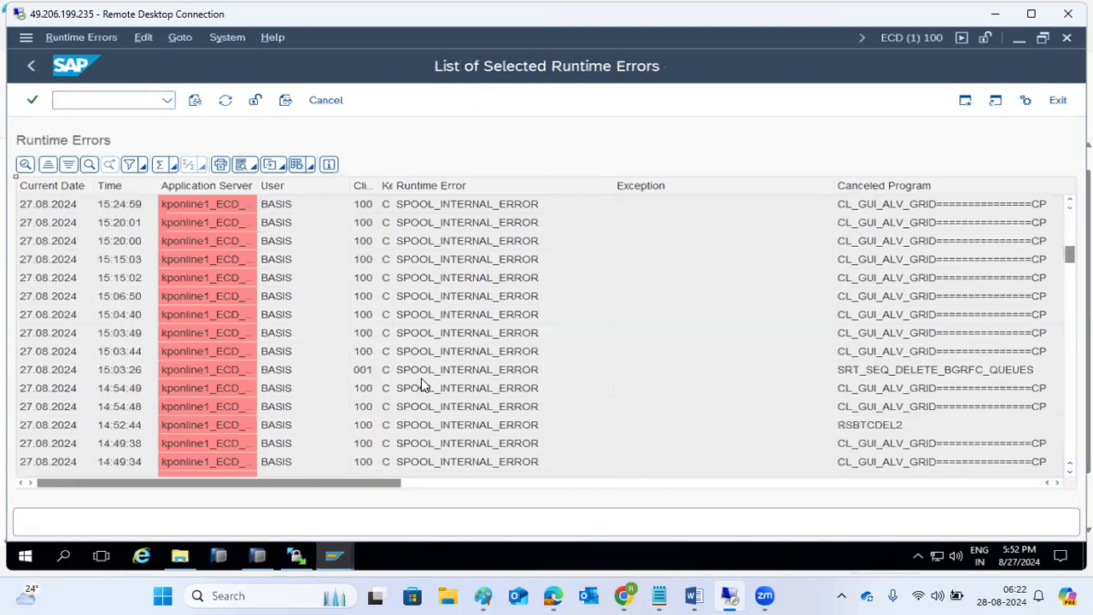
pyautogui.scroll(-10, 420, 385)
# Step: Open the SPOOL_INTERNAL_ERROR dump from 14:15:07 and display its information on where the program terminated
pyautogui.doubleClick(425, 376)
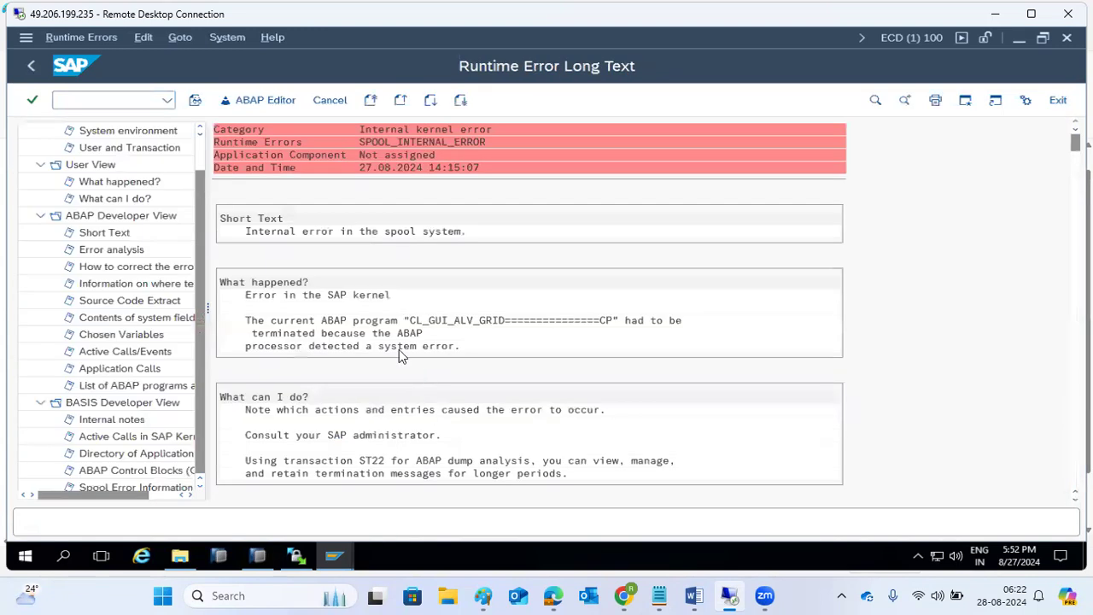
pyautogui.click(389, 231)
pyautogui.click(402, 134)
pyautogui.click(146, 285)
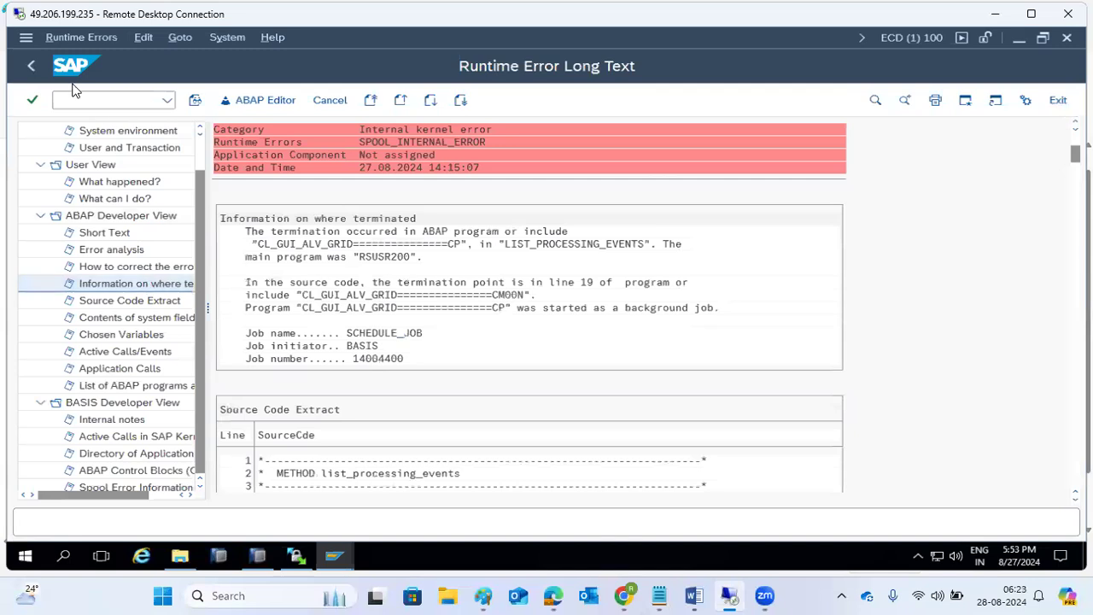
# Step: Copy the job name SCHEDULE_JOB from the termination information and open the job selection in SM37
pyautogui.click(349, 336)
pyautogui.hotkey('ctrl', 'y')
pyautogui.moveTo(349, 335); pyautogui.dragTo(422, 331)
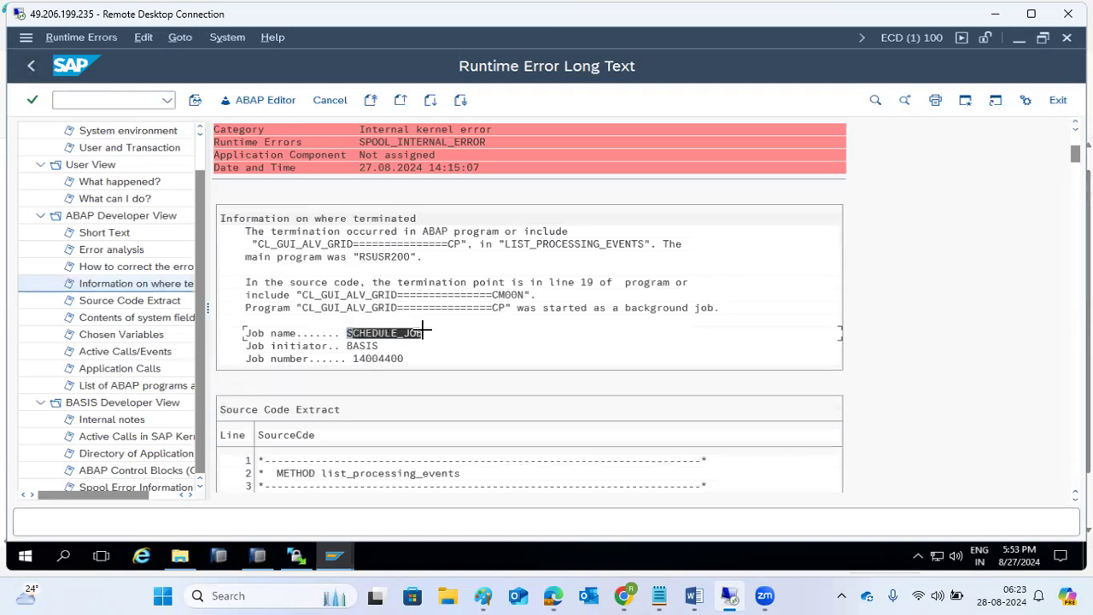
pyautogui.hotkey('ctrl', 'c')
pyautogui.click(125, 101)
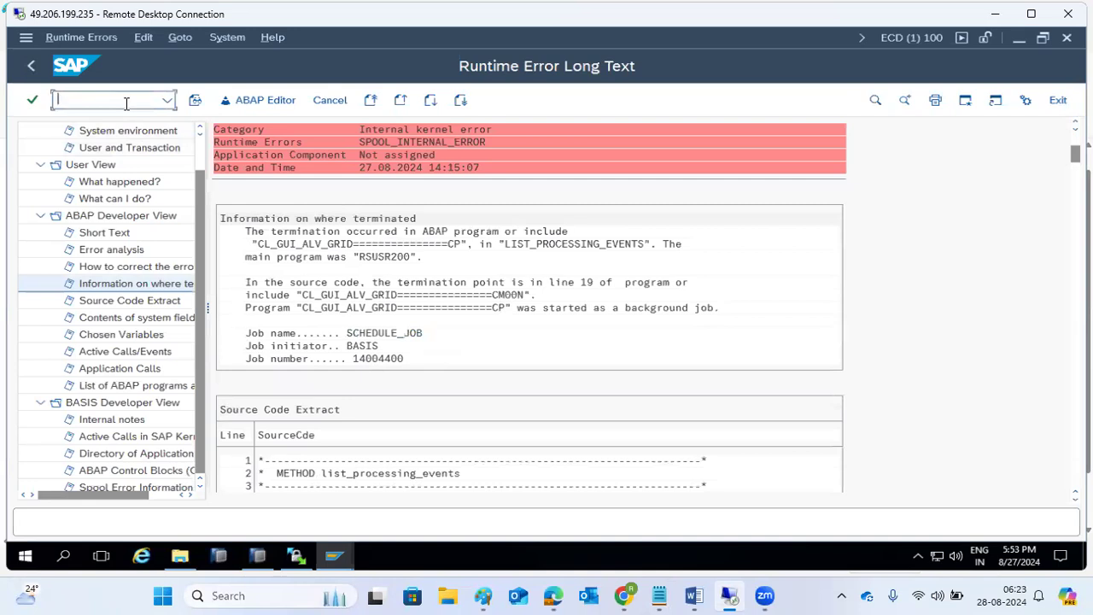
pyautogui.write('/nsm37')
pyautogui.press('Return')
# Step: Select background jobs named SCHEDULE_JOB for all users (*) on 27.08.2024 and execute the job selection
pyautogui.hotkey('ctrl', 'v')
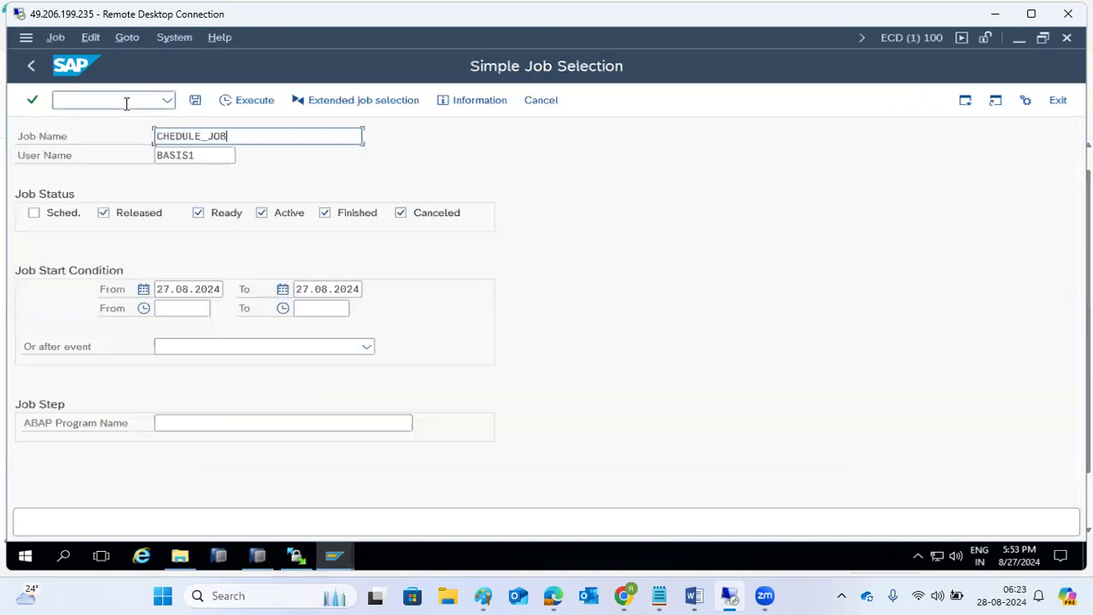
pyautogui.hotkey('shift', 'Home')
pyautogui.write('S')
pyautogui.hotkey('ctrl', 'v')
pyautogui.press('Tab')
pyautogui.hotkey('shift', 'Home')
pyautogui.write('*')
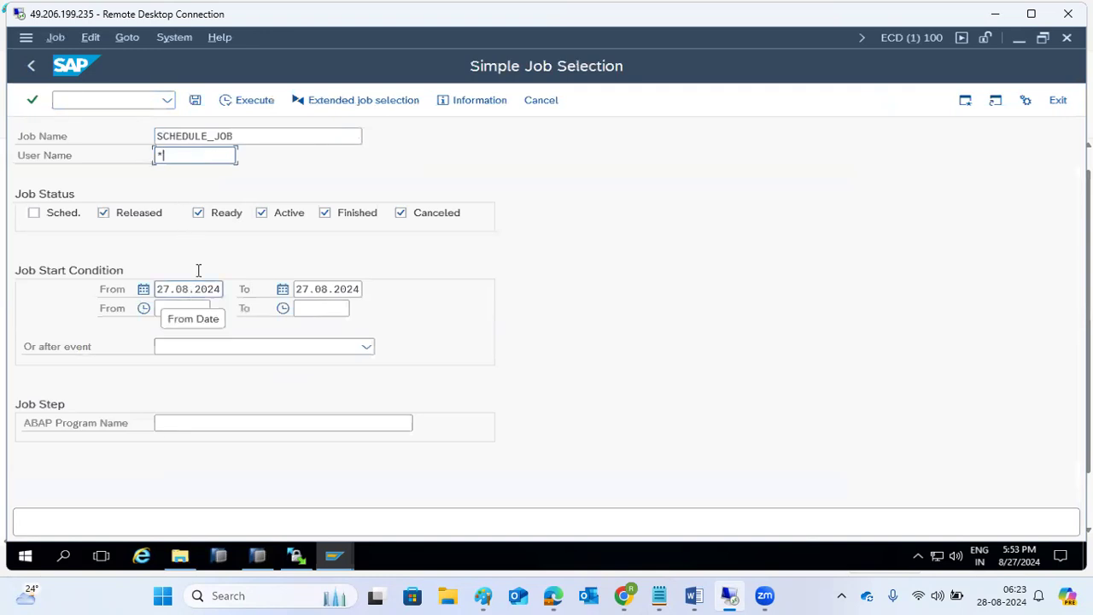
pyautogui.click(237, 106)
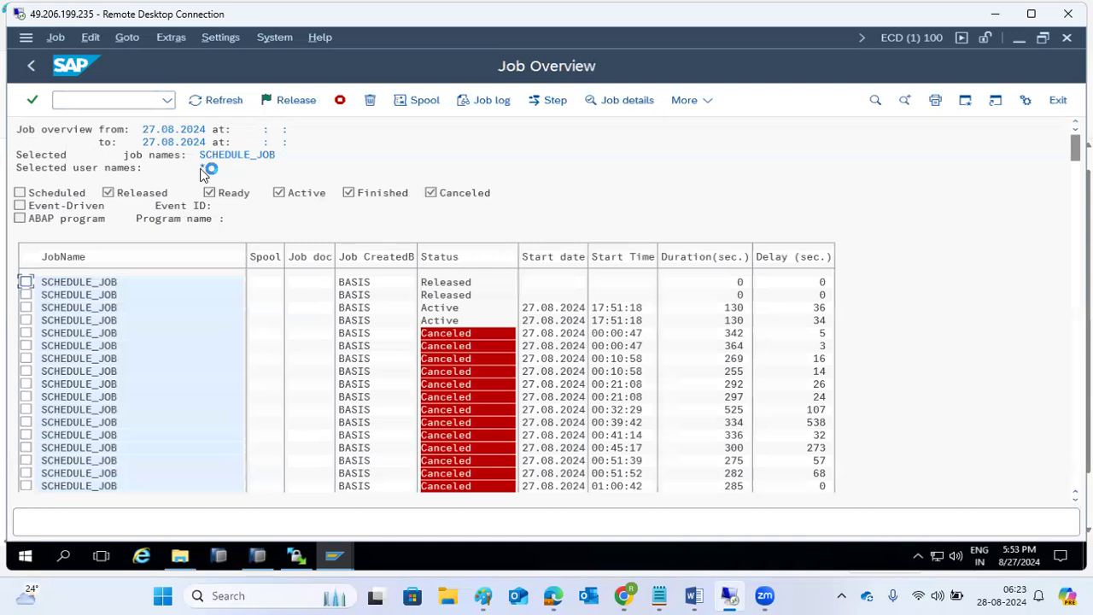
# Step: Check the job log of the canceled SCHEDULE_JOB run started at 00:10:58 and return to the job overview
pyautogui.click(108, 358)
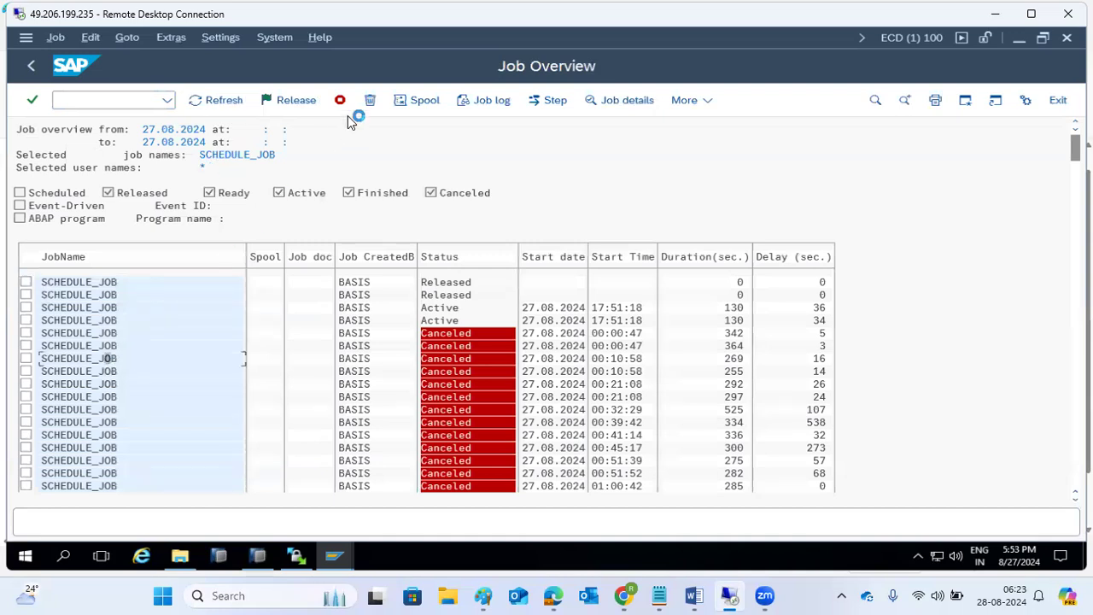
pyautogui.click(490, 106)
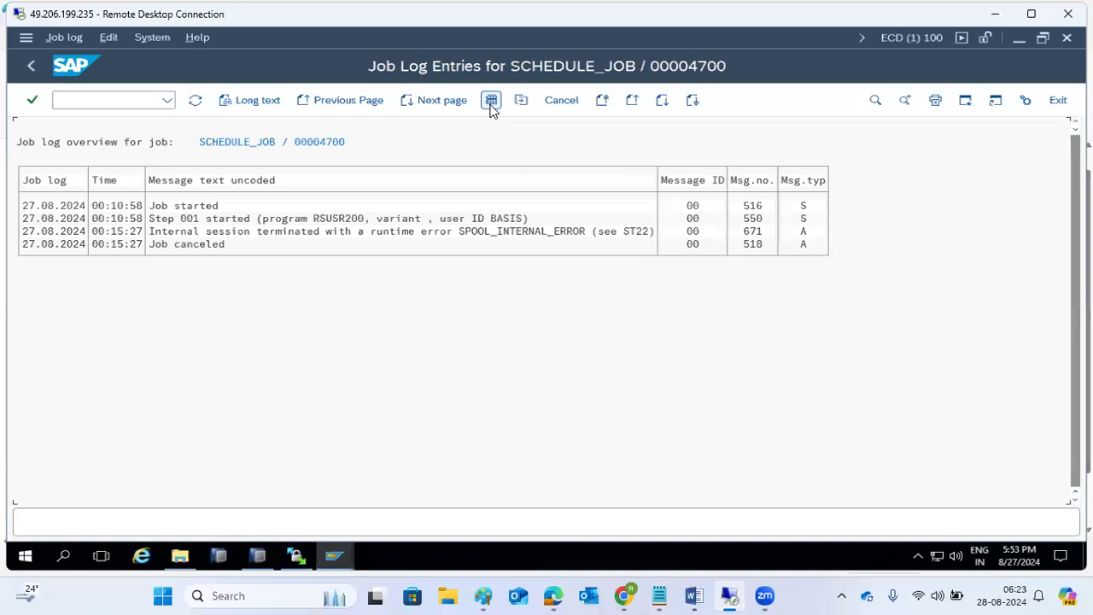
pyautogui.click(33, 68)
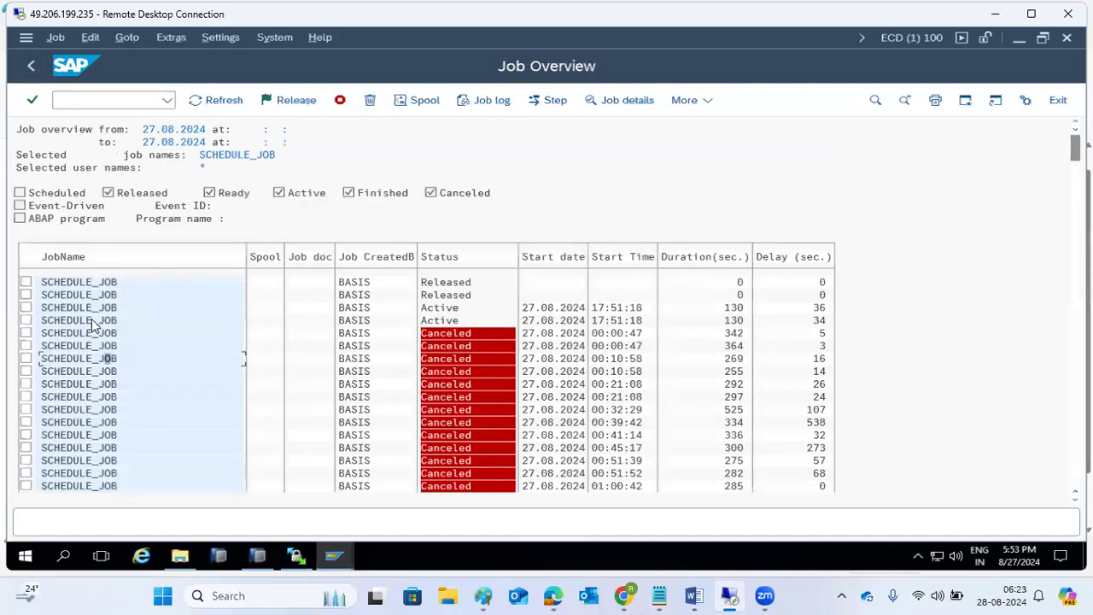
# Step: Set the two released SCHEDULE_JOB entries back from Released to Scheduled
pyautogui.click(26, 281)
pyautogui.click(26, 295)
pyautogui.click(66, 35)
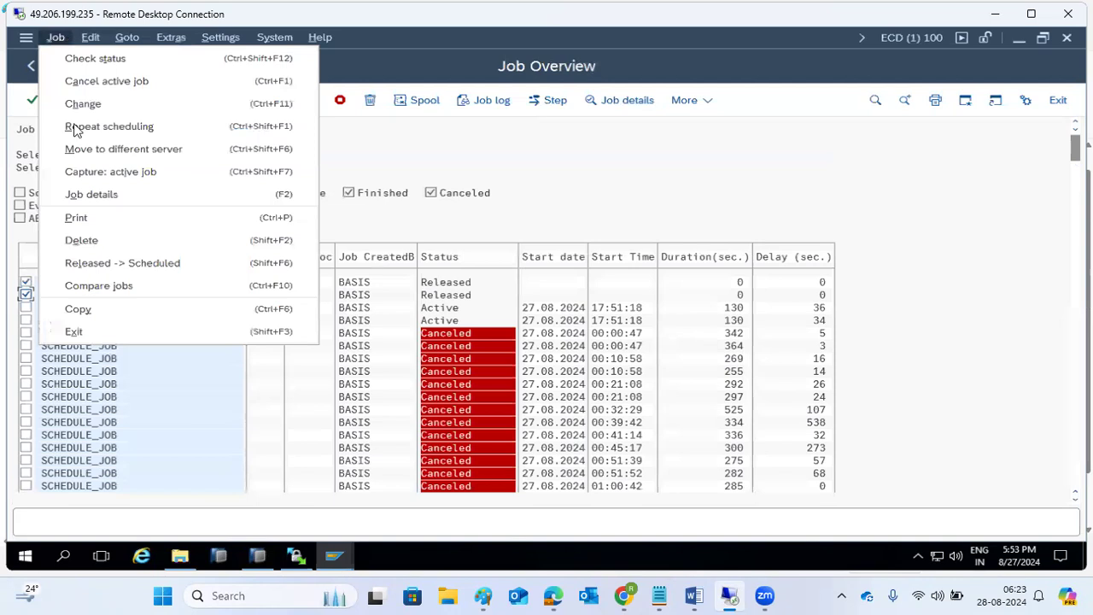
pyautogui.click(91, 261)
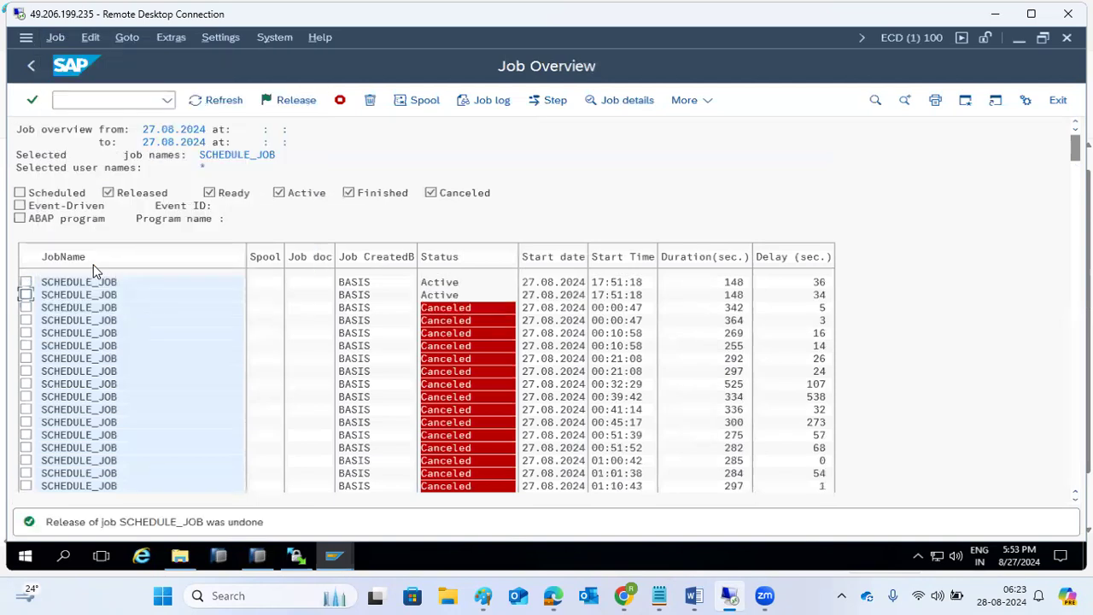
# Step: Try to cancel the two active SCHEDULE_JOB runs and refresh the job overview
pyautogui.click(26, 281)
pyautogui.click(26, 295)
pyautogui.click(53, 38)
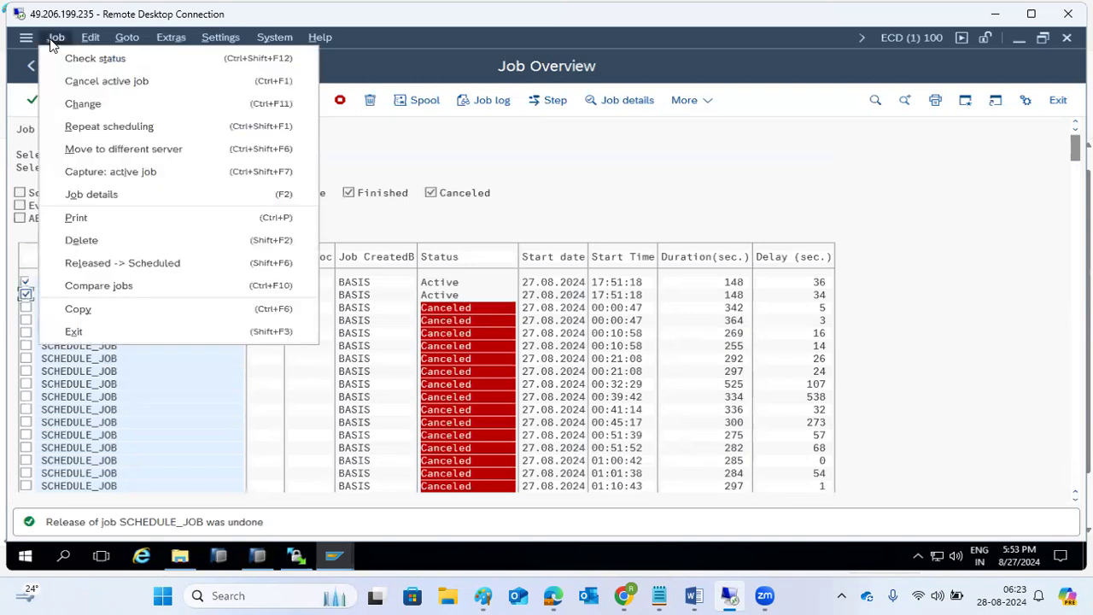
pyautogui.click(86, 86)
pyautogui.click(260, 343)
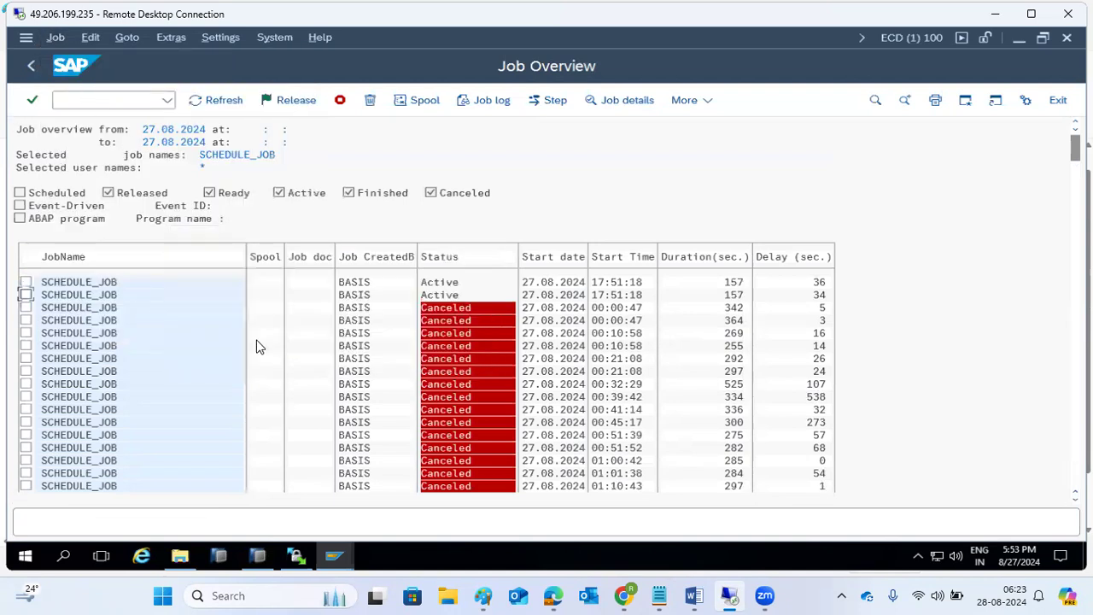
pyautogui.click(196, 103)
pyautogui.click(197, 103)
# Step: Display the definitions of the active SCHEDULE_JOB runs to check their planned start and frequency
pyautogui.doubleClick(94, 293)
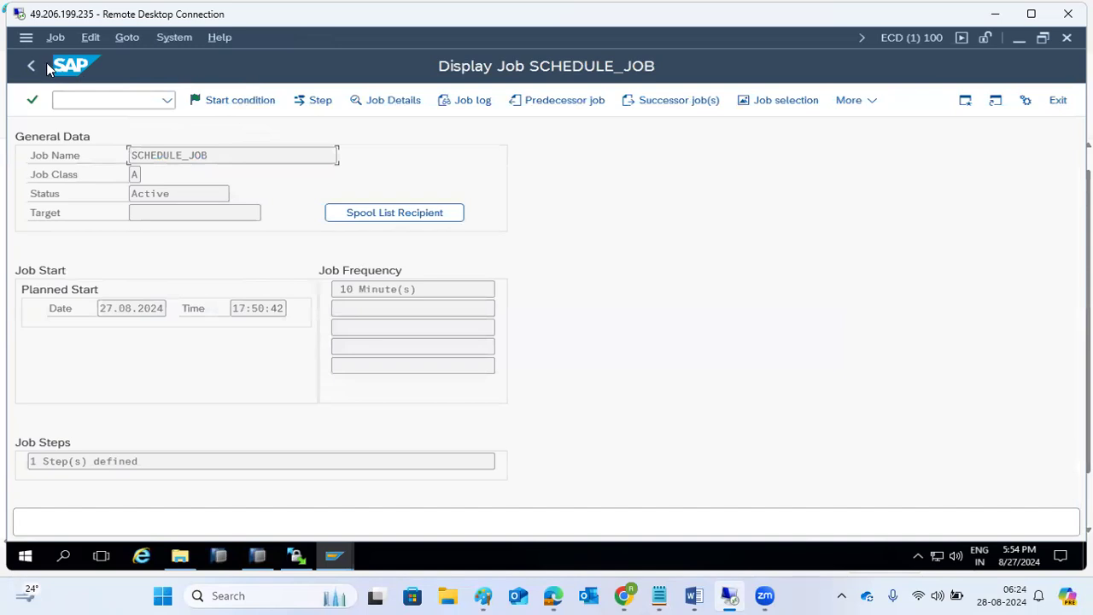
pyautogui.click(42, 61)
pyautogui.click(89, 298)
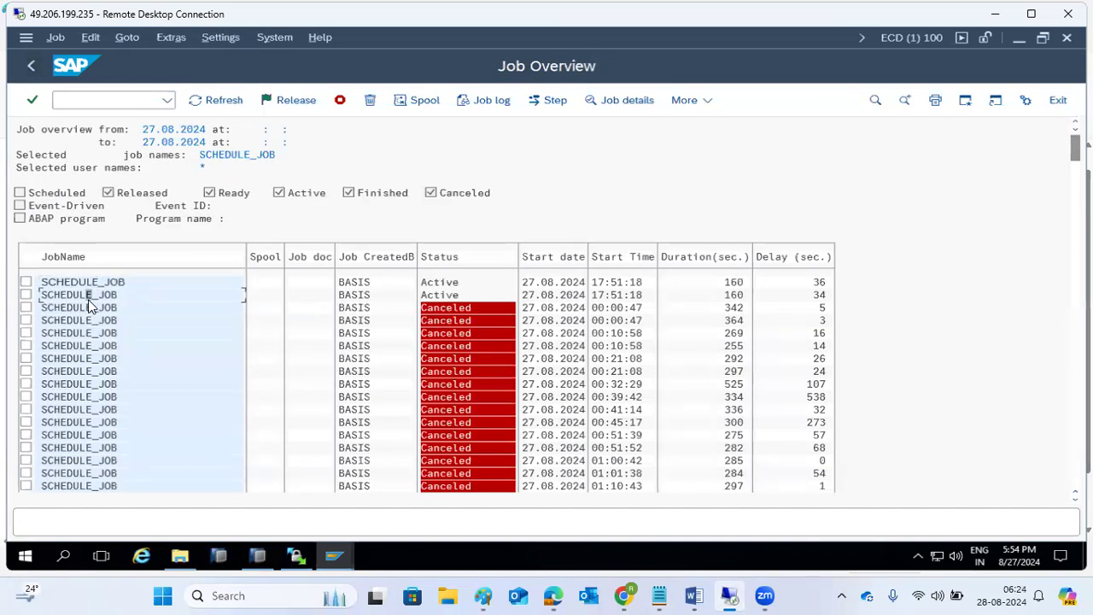
pyautogui.doubleClick(88, 299)
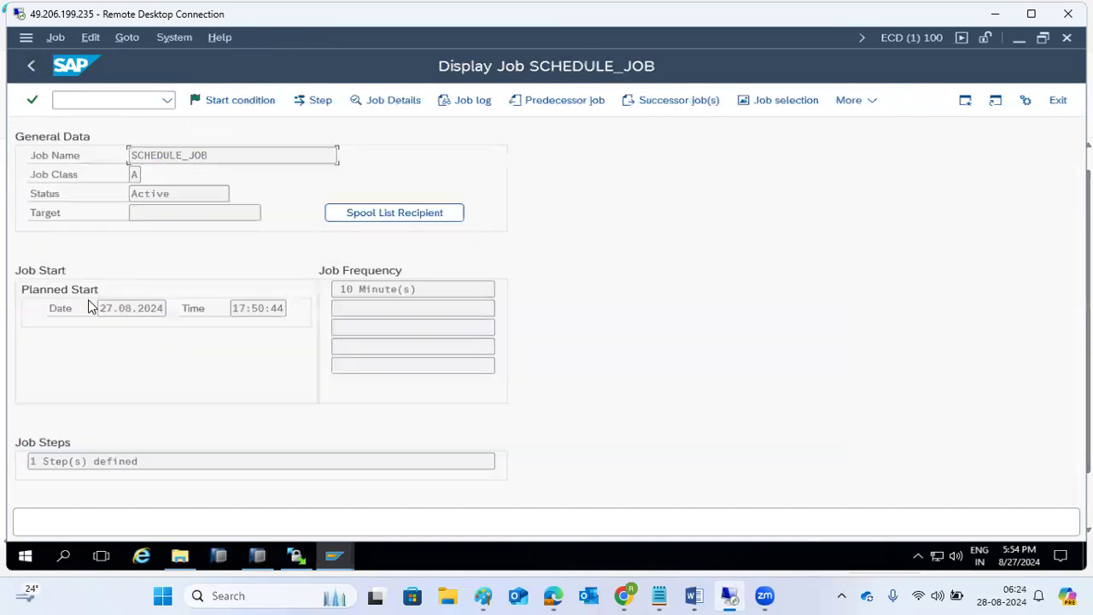
# Step: Return to the job overview and refresh the SCHEDULE_JOB list
pyautogui.click(38, 62)
pyautogui.click(216, 103)
pyautogui.click(215, 104)
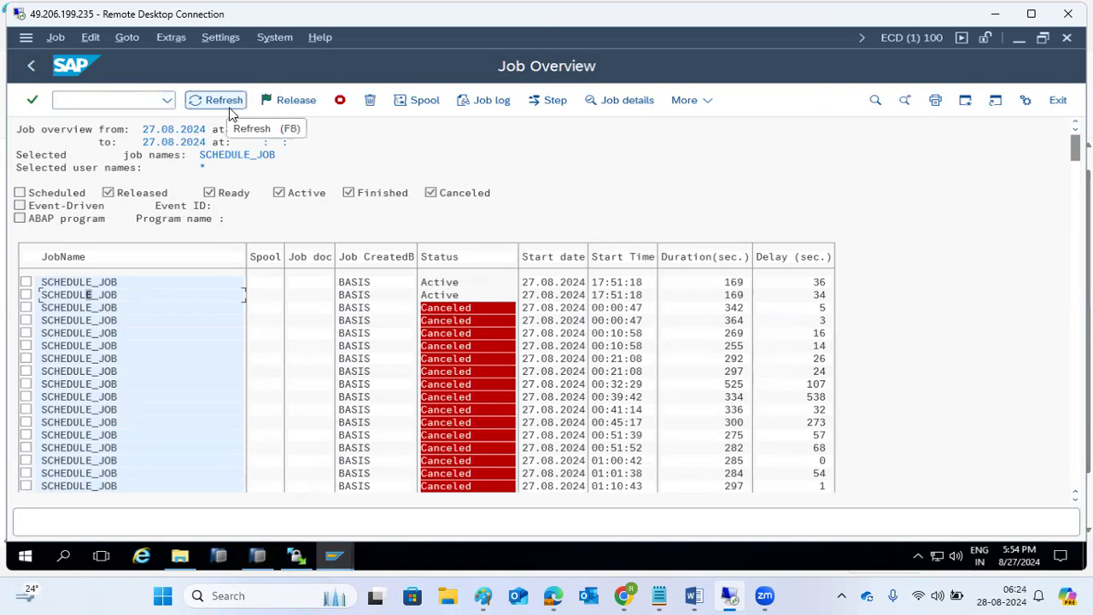
# Step: Leave the job overview, run transaction ST22 and list today's ABAP runtime errors
pyautogui.click(32, 68)
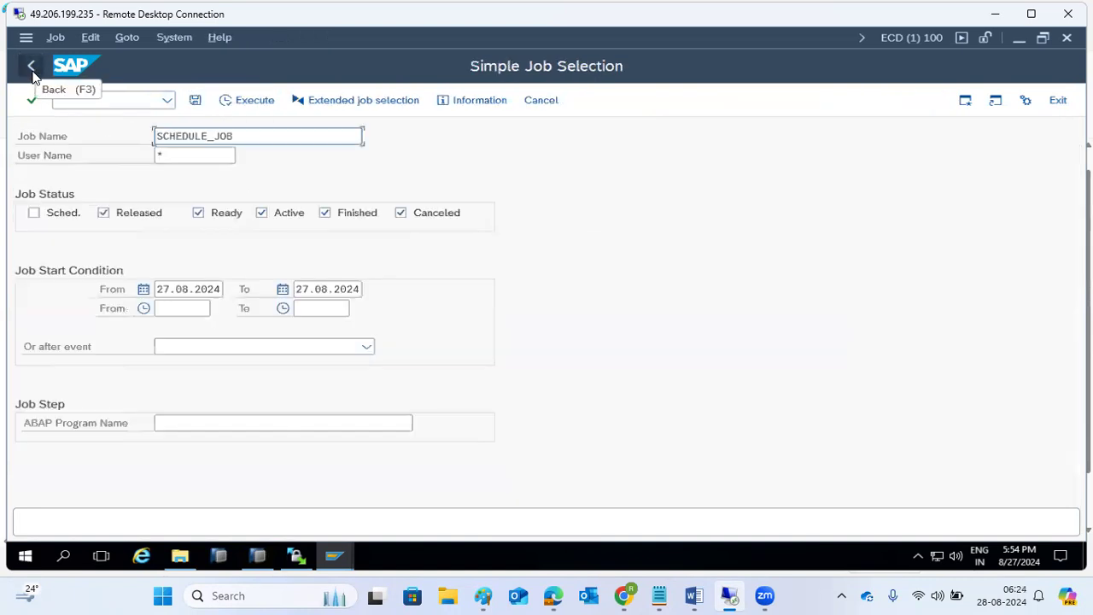
pyautogui.click(85, 100)
pyautogui.write('/')
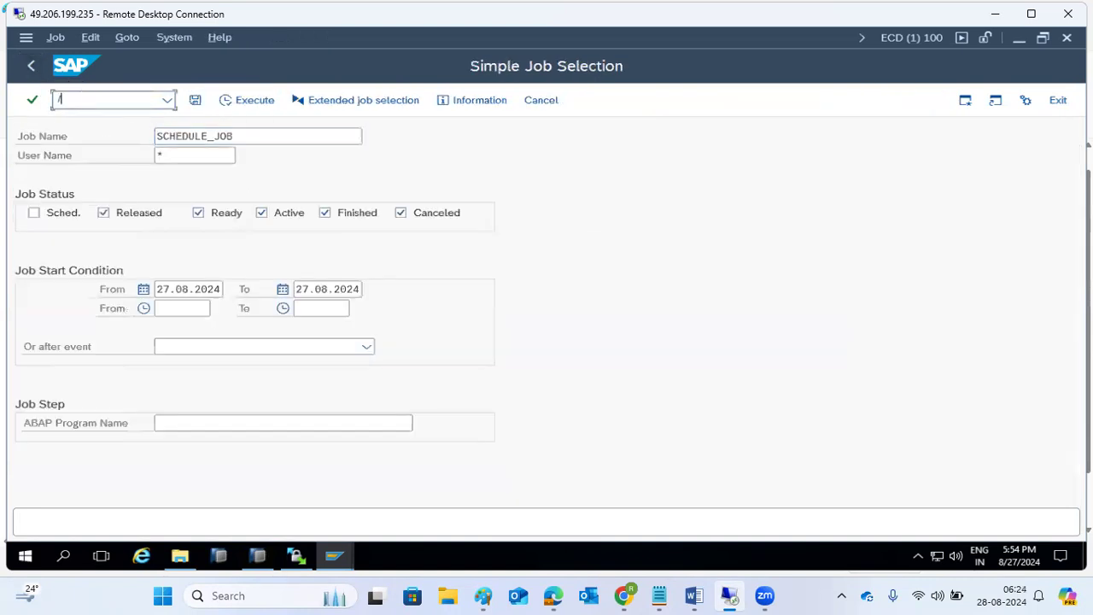
pyautogui.write('nst22')
pyautogui.press('Return')
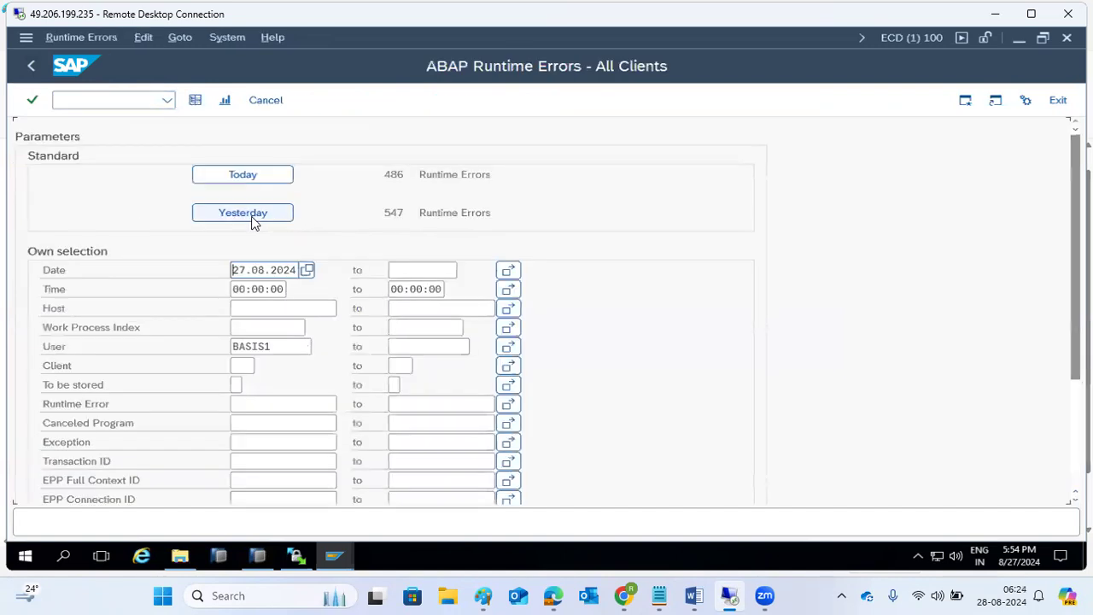
pyautogui.click(261, 183)
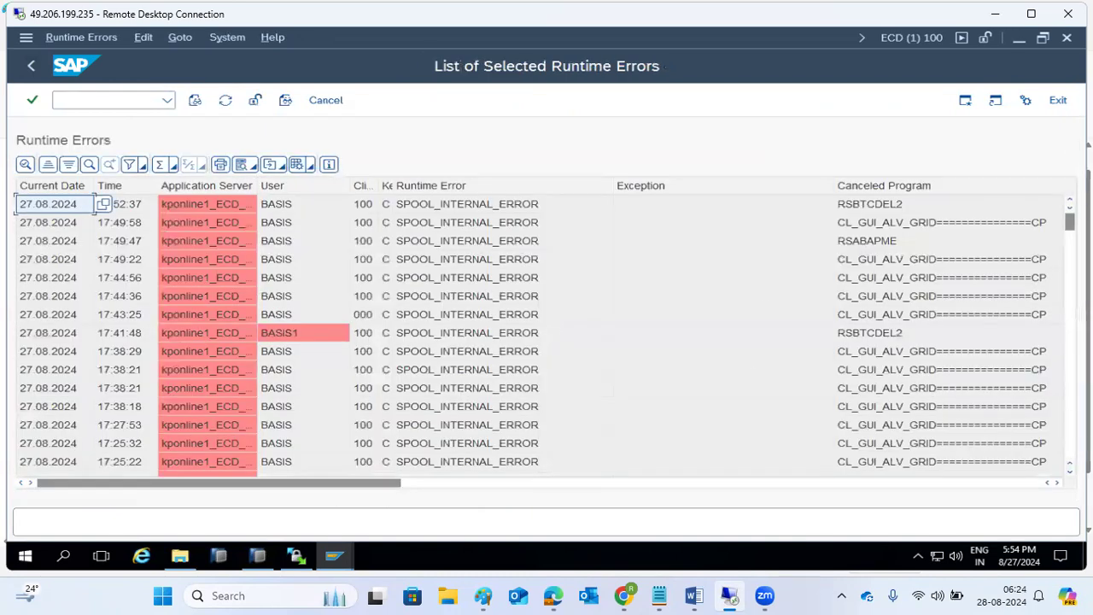
# Step: Look through today's runtime errors and display the long text of the SPOOL_INTERNAL_ERROR dump from 10:05:06
pyautogui.doubleClick(296, 225)
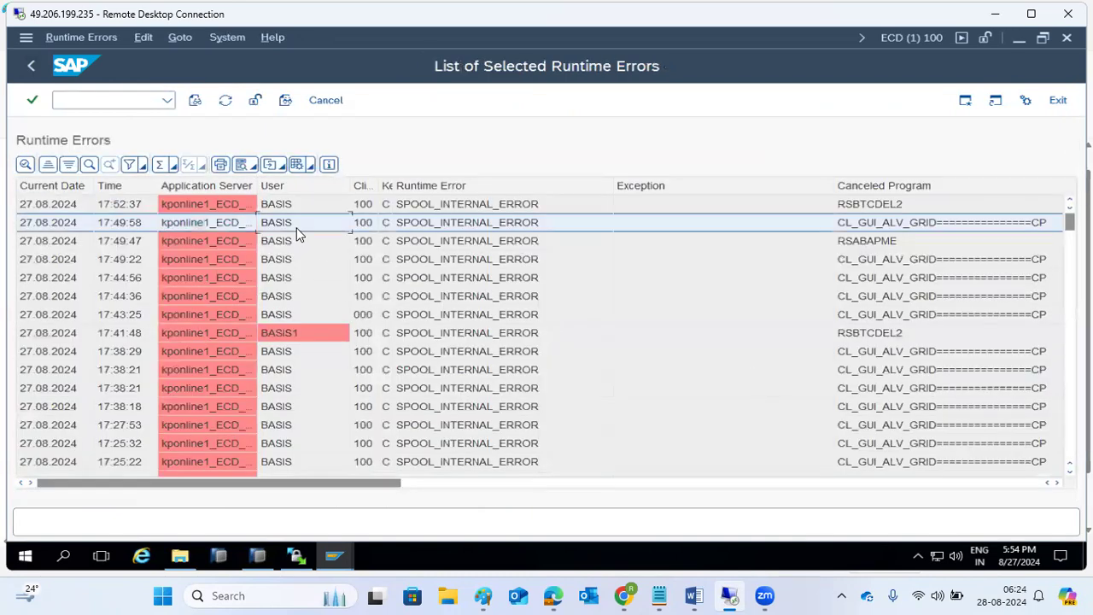
pyautogui.click(31, 65)
pyautogui.scroll(-20, 350, 290)
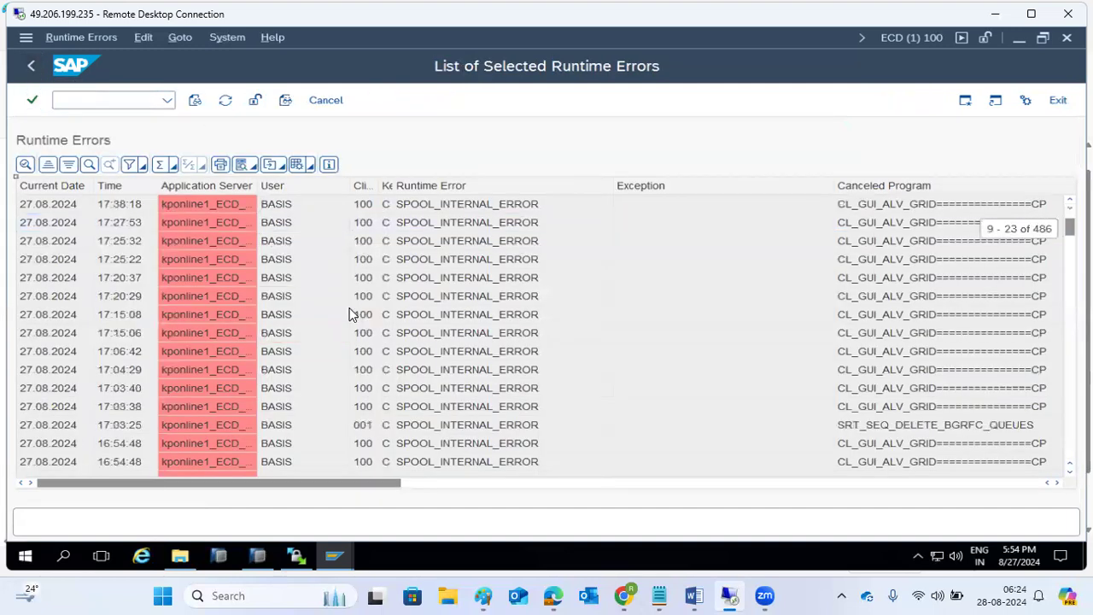
pyautogui.scroll(-20, 359, 320)
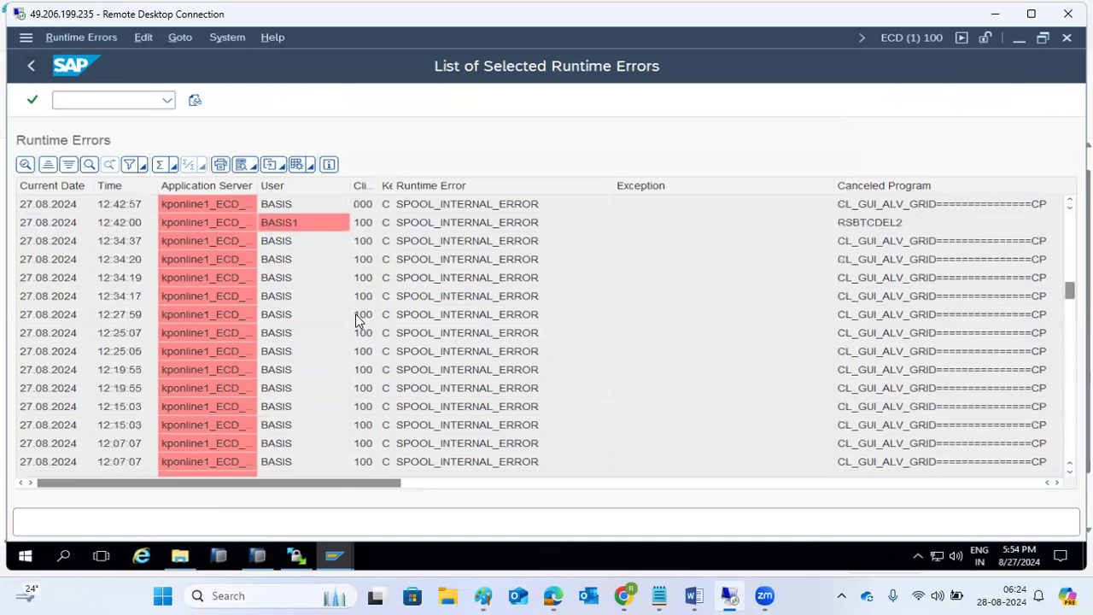
pyautogui.doubleClick(414, 318)
# Step: Run transaction SM37 and list the jobs matching *SPOOL* for user name * on 27.08.2024
pyautogui.click(119, 100)
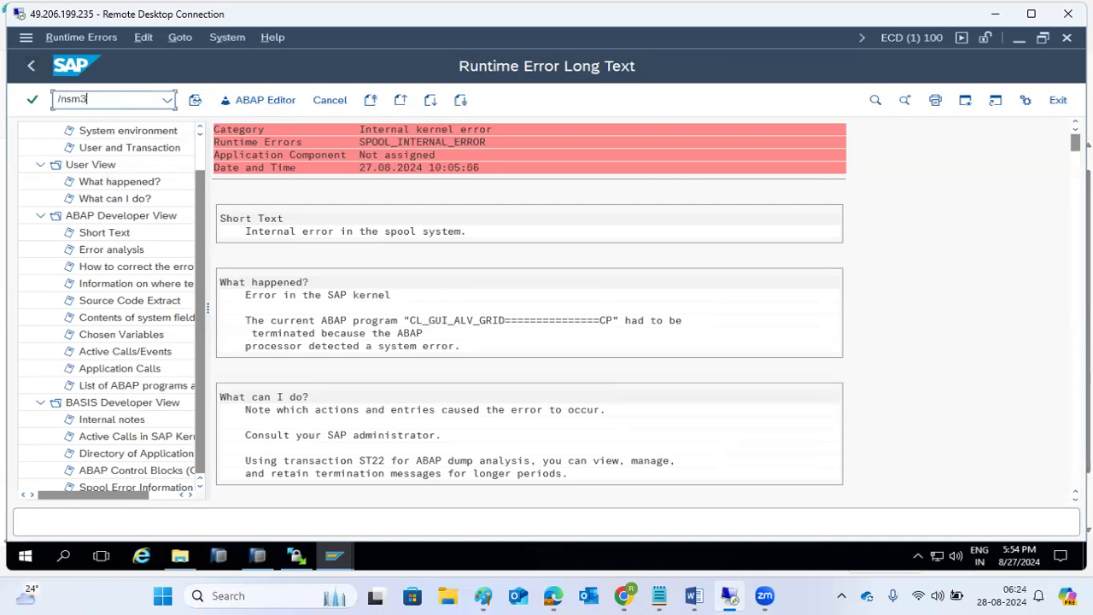
pyautogui.press('Return')
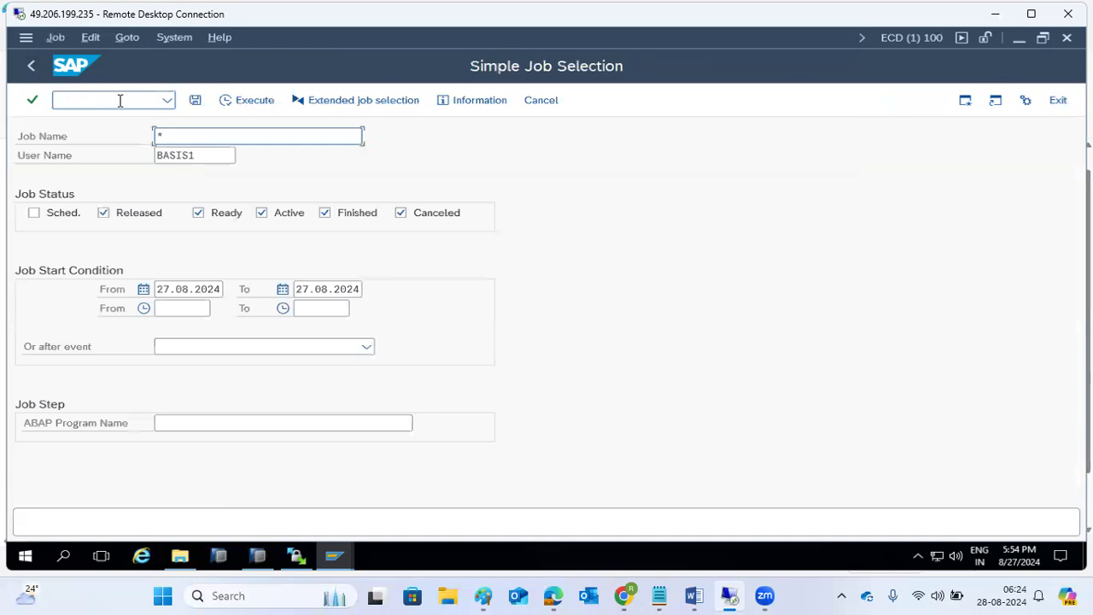
pyautogui.press('BackSpace')
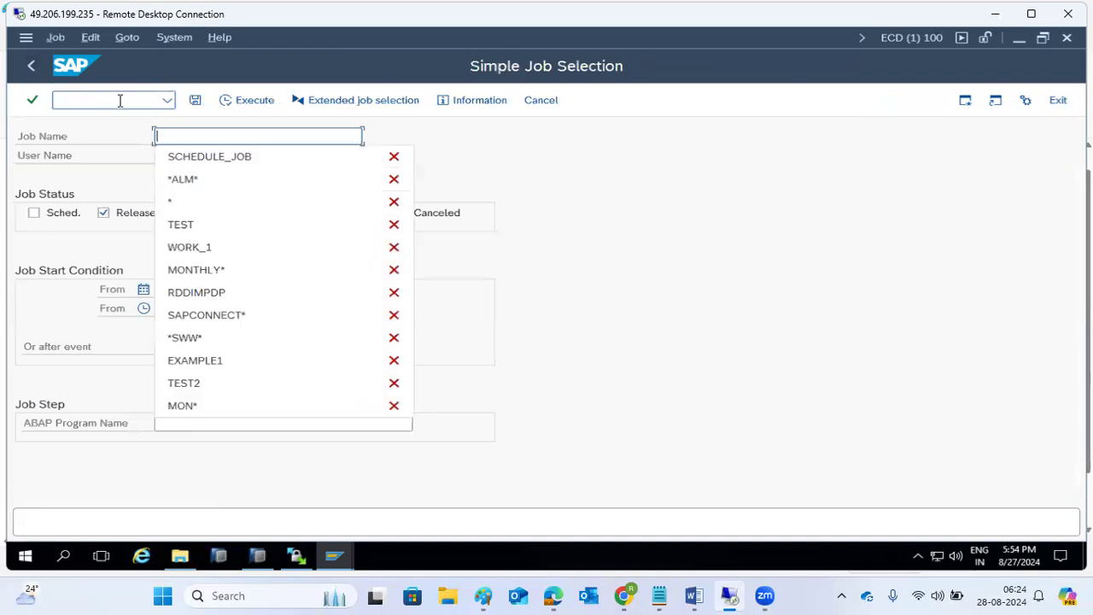
pyautogui.write('*SPOOL*')
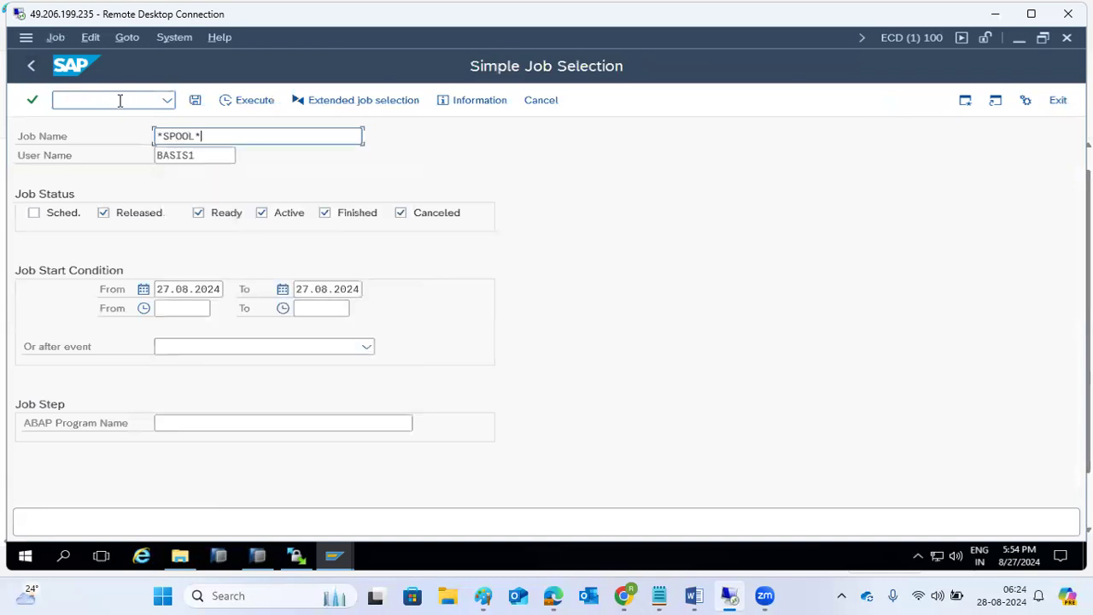
pyautogui.press('Tab')
pyautogui.write('*')
pyautogui.click(247, 100)
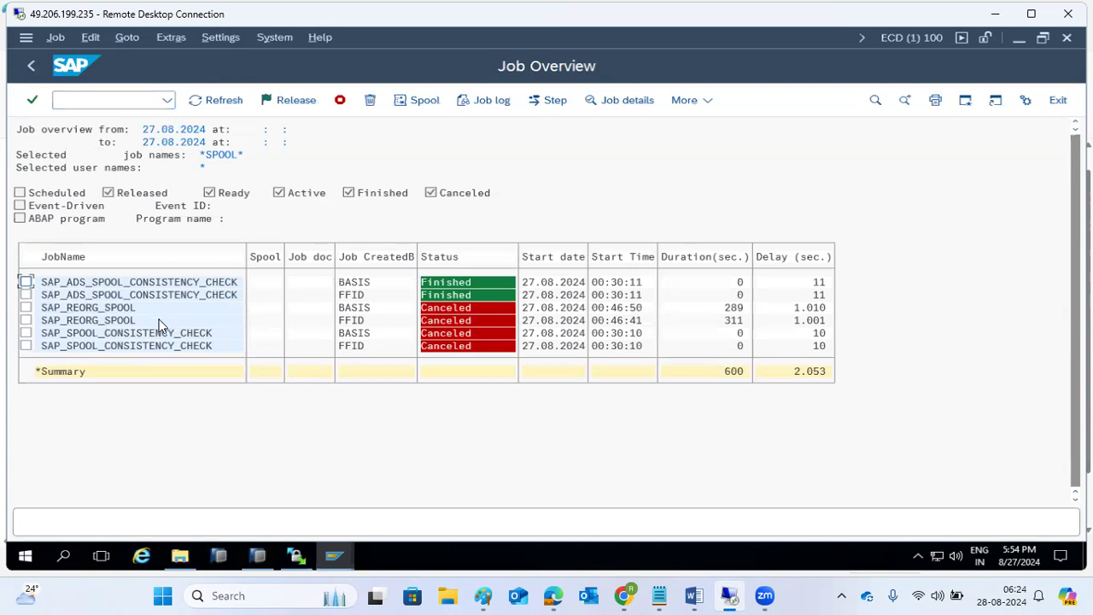
# Step: Clear the start date range, list the *SPOOL* jobs again and examine their statuses through the end of the list
pyautogui.click(31, 64)
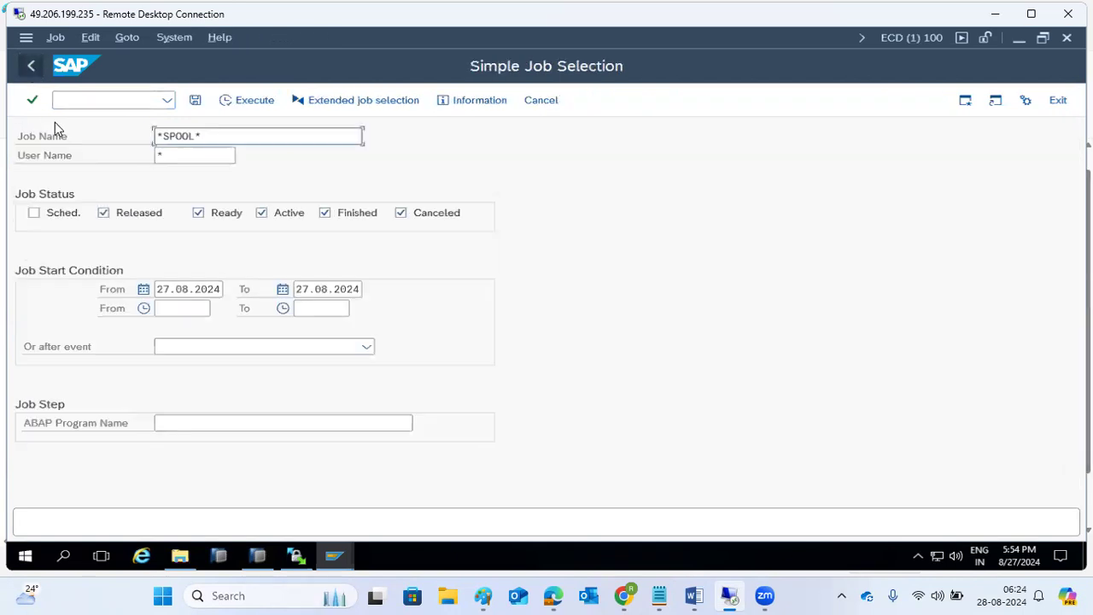
pyautogui.click(193, 290)
pyautogui.doubleClick(194, 289)
pyautogui.press('Delete')
pyautogui.press('Tab')
pyautogui.press('Delete')
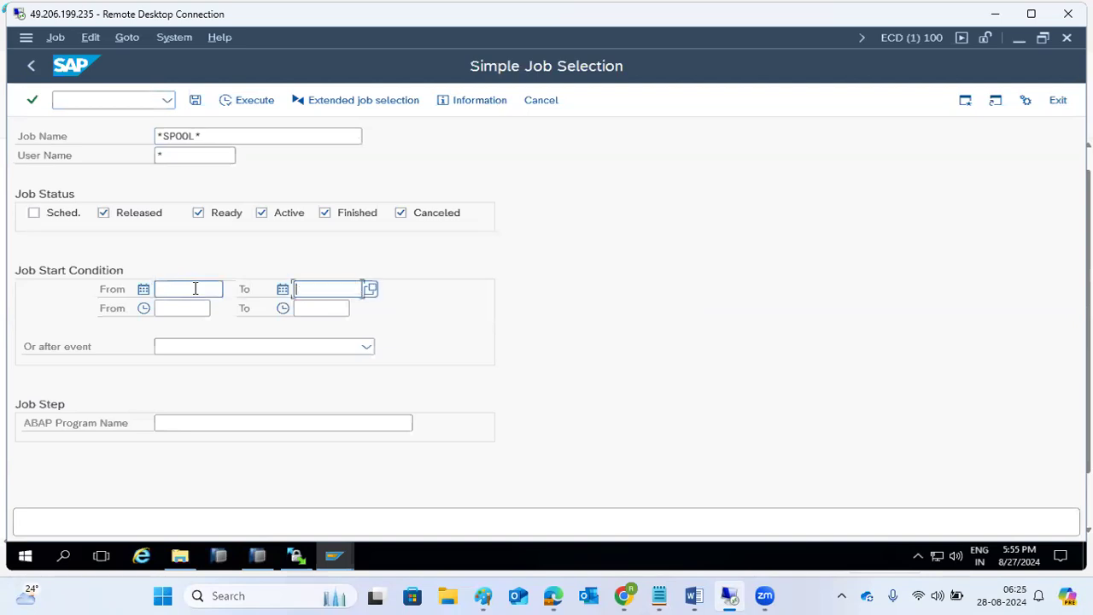
pyautogui.click(229, 102)
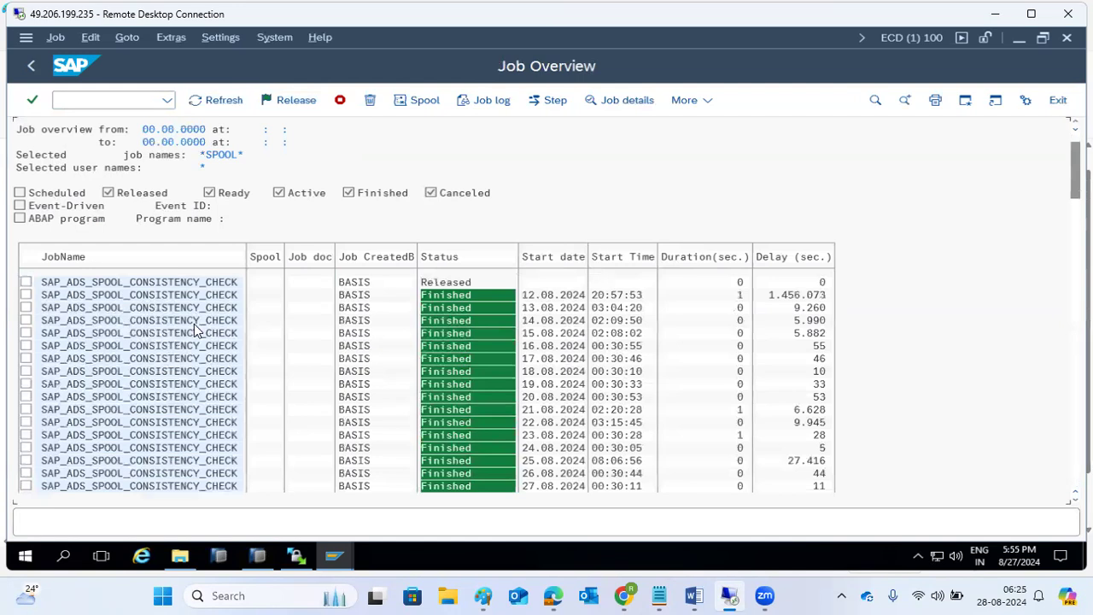
pyautogui.scroll(-2, 192, 332)
pyautogui.scroll(-3, 190, 329)
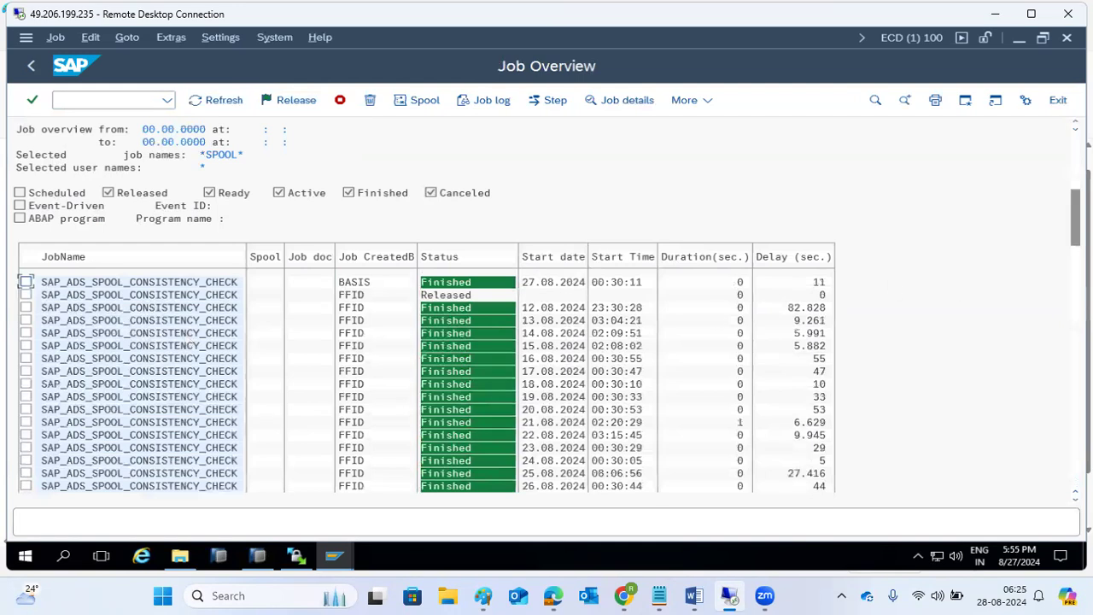
pyautogui.moveTo(1075, 217); pyautogui.dragTo(1075, 458)
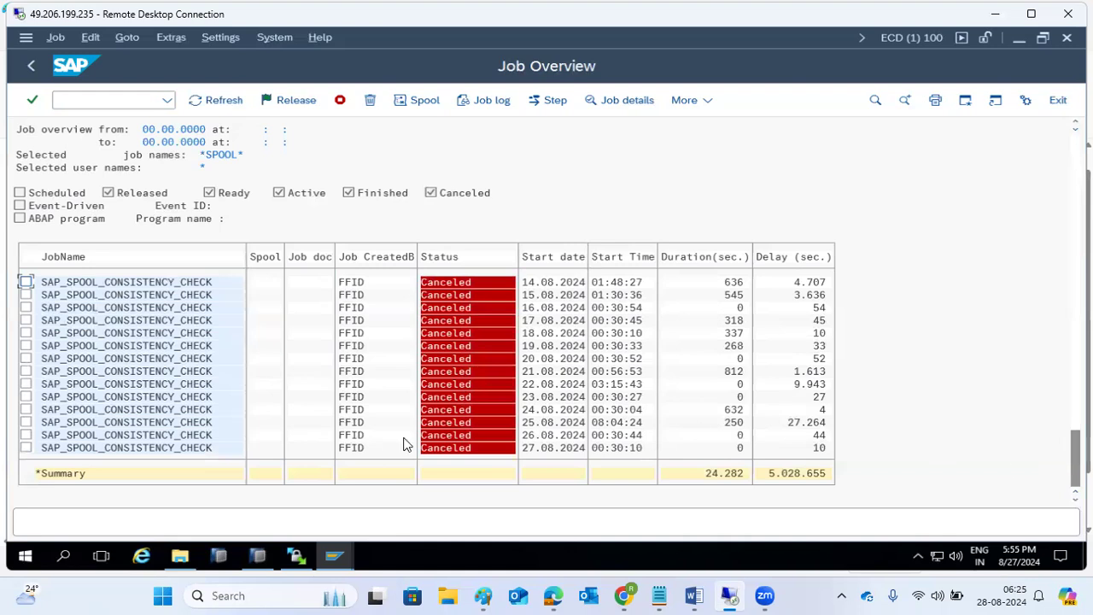
# Step: Leave the job selection, reopen SM37 and set the job name to *SPOOL* and the user name to *
pyautogui.click(35, 74)
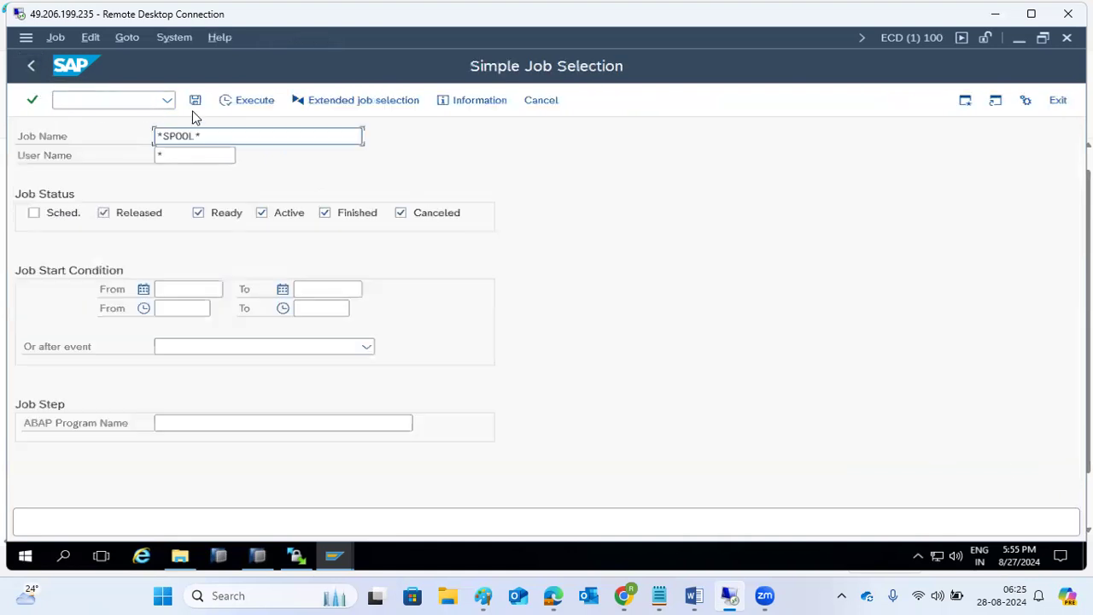
pyautogui.click(30, 67)
pyautogui.click(81, 101)
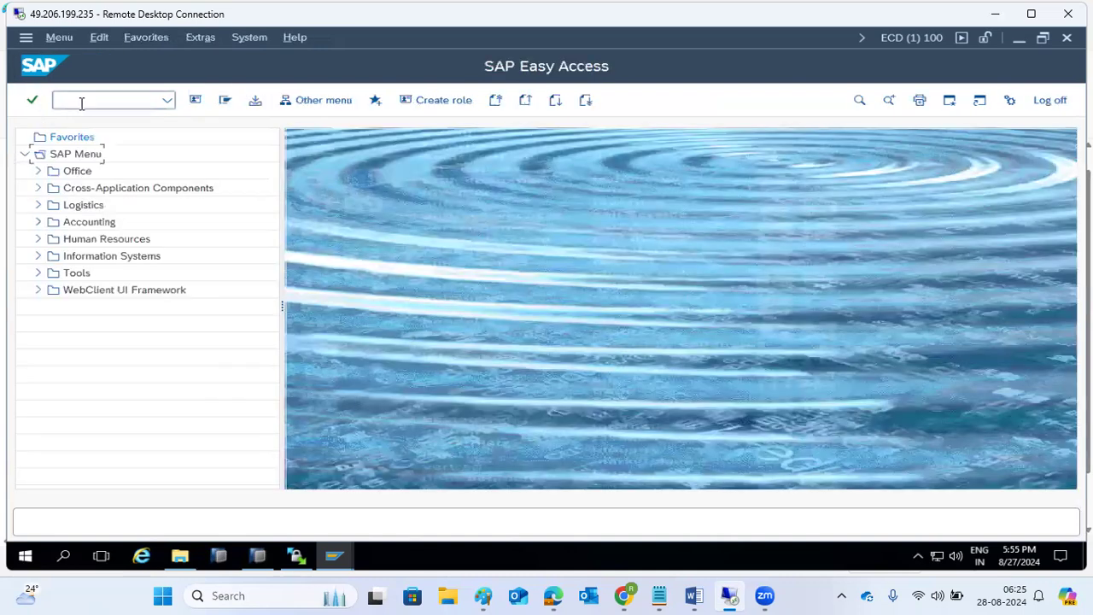
pyautogui.write('sm37')
pyautogui.press('Return')
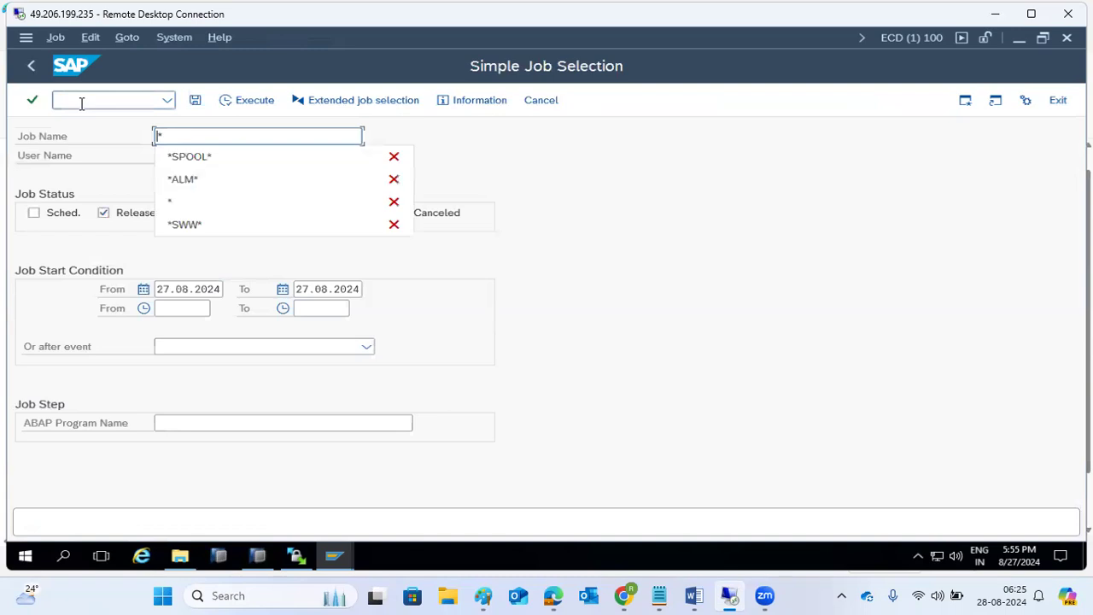
pyautogui.click(171, 157)
pyautogui.click(198, 157)
pyautogui.doubleClick(199, 157)
pyautogui.write('*')
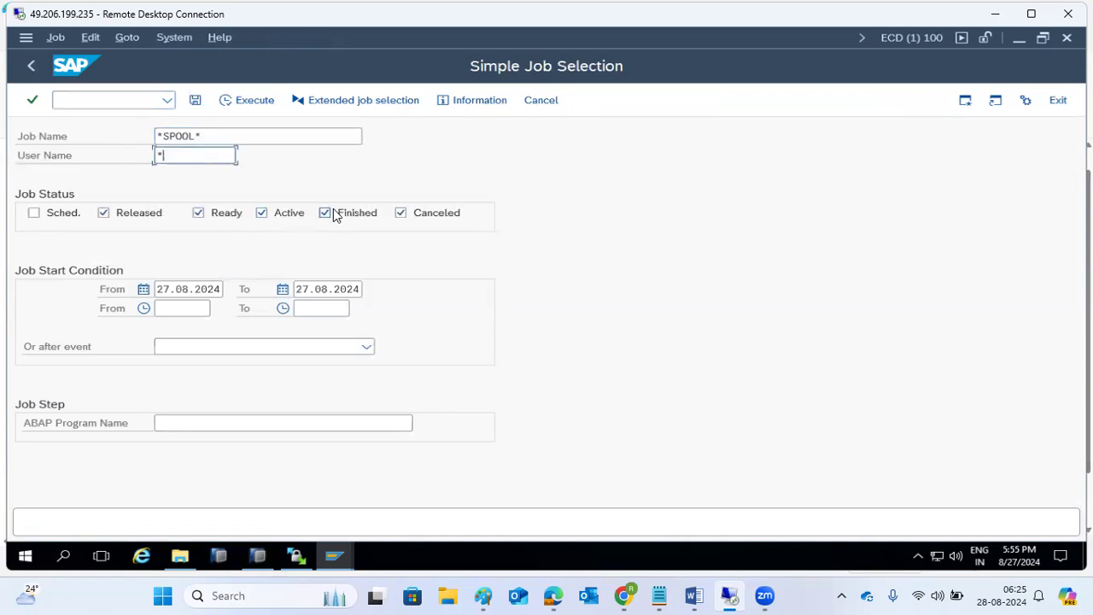
# Step: Include the Scheduled status in the job selection and list the *SPOOL* jobs for 27.08.2024
pyautogui.click(250, 98)
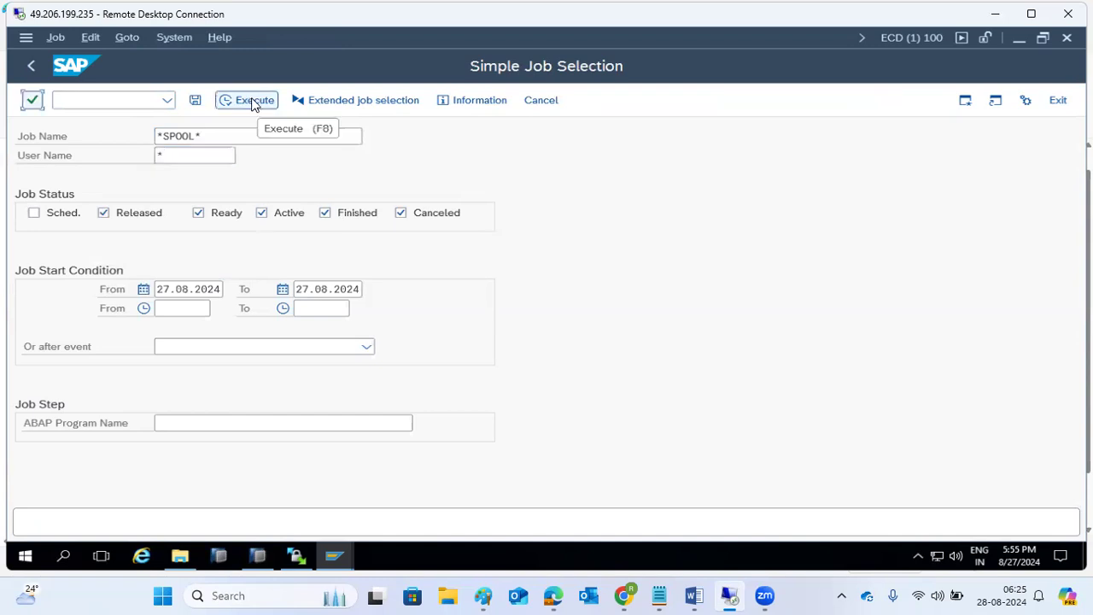
pyautogui.click(33, 213)
pyautogui.click(237, 102)
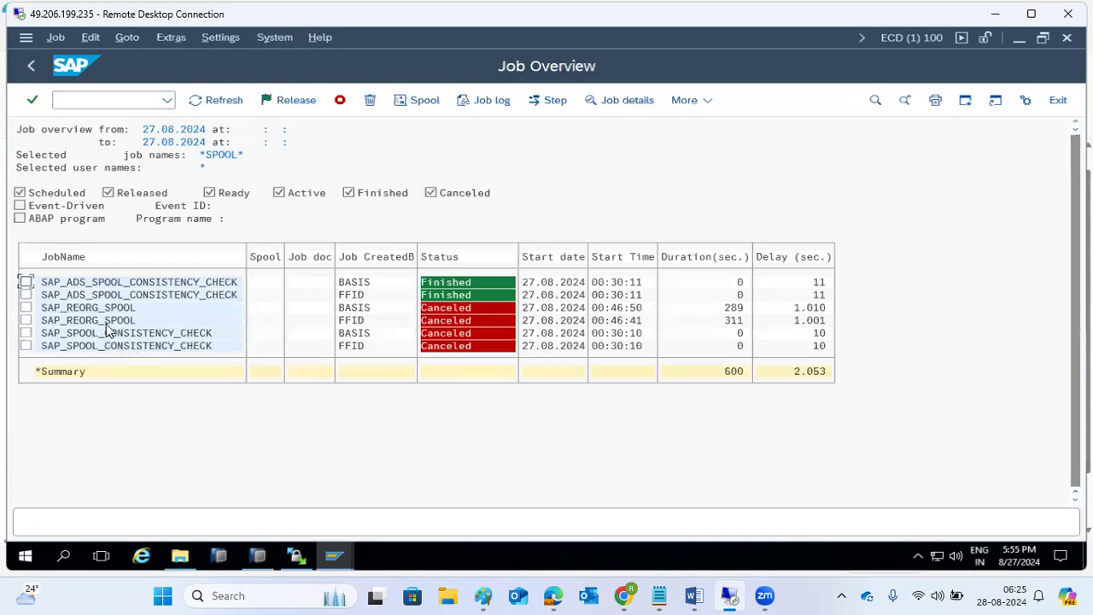
# Step: Exclude Active, Finished and Canceled jobs, clear both start dates and list the remaining *SPOOL* jobs
pyautogui.click(31, 64)
pyautogui.click(370, 213)
pyautogui.click(400, 213)
pyautogui.click(189, 288)
pyautogui.click(262, 213)
pyautogui.click(193, 290)
pyautogui.doubleClick(189, 288)
pyautogui.press('Delete')
pyautogui.press('Tab')
pyautogui.press('Delete')
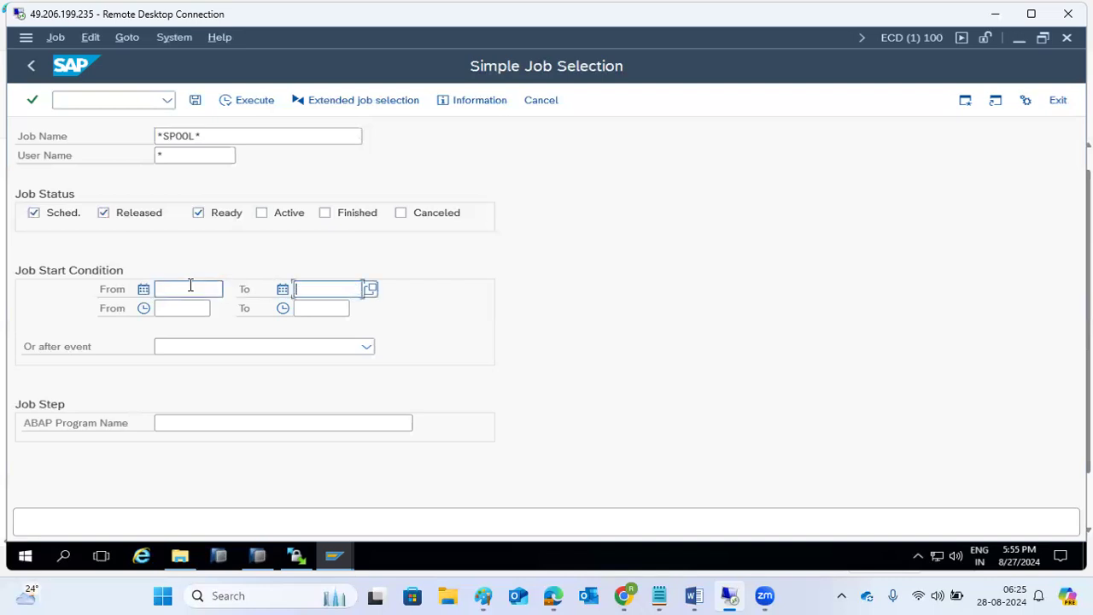
pyautogui.click(254, 101)
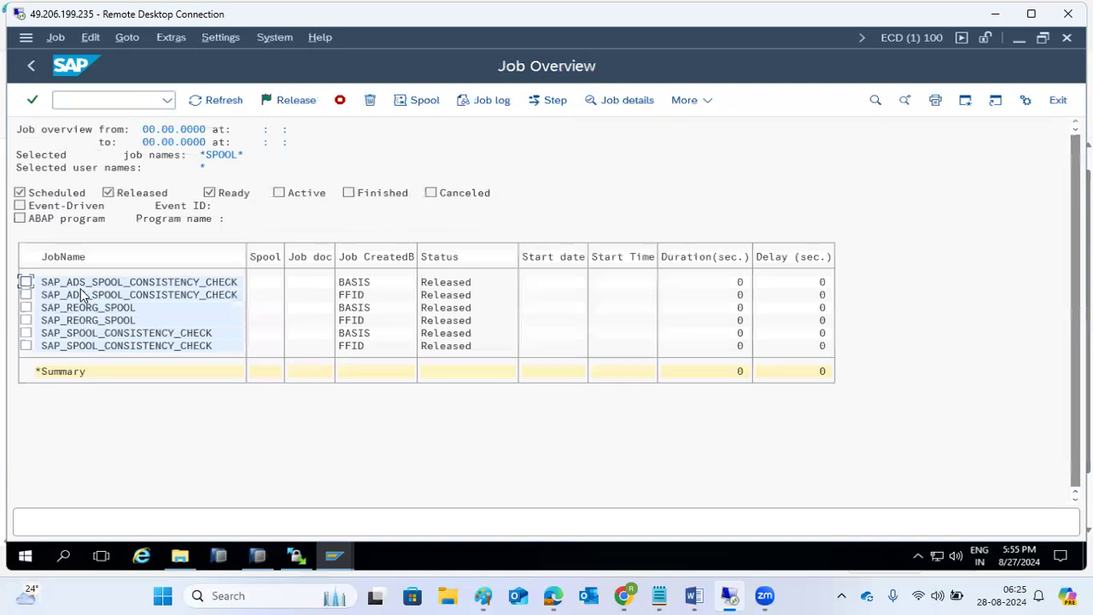
# Step: Check the definition of the SAP_REORG_SPOOL job created by BASIS and set it from Released to Scheduled
pyautogui.click(25, 309)
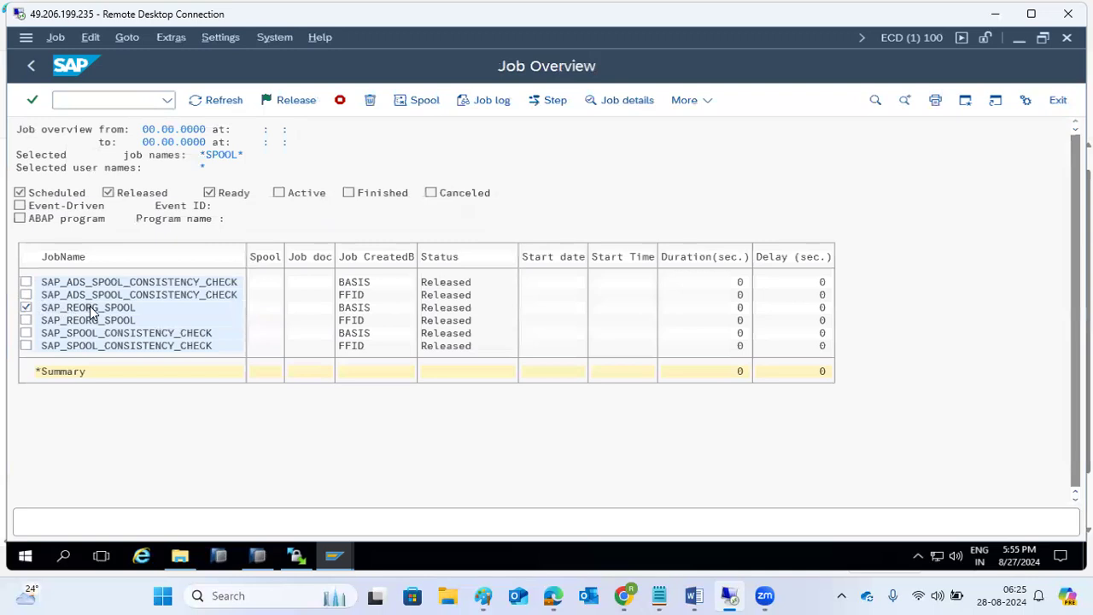
pyautogui.doubleClick(89, 308)
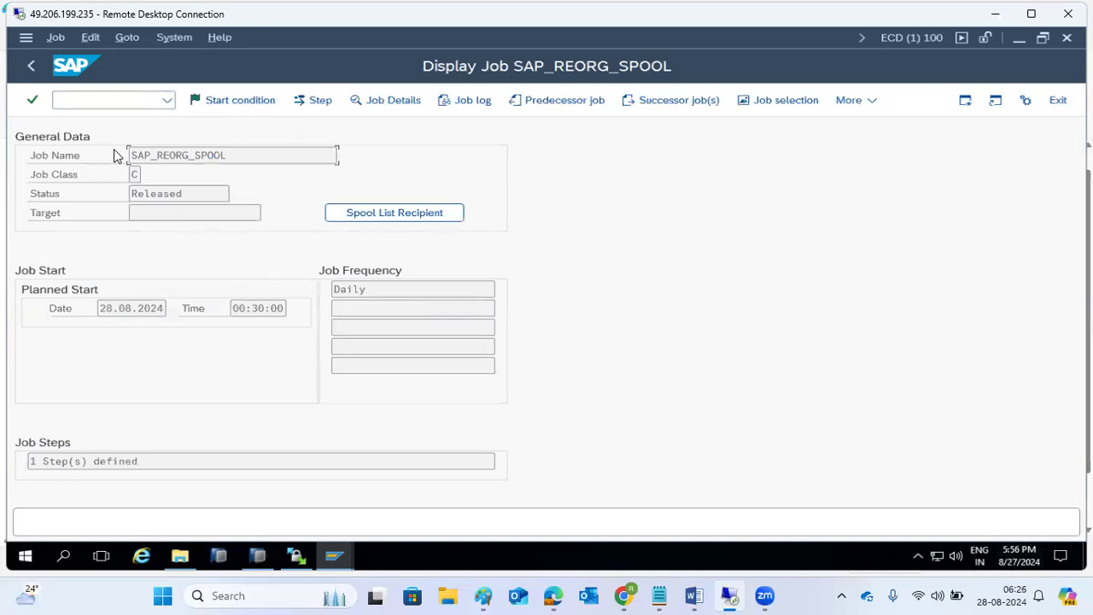
pyautogui.click(31, 66)
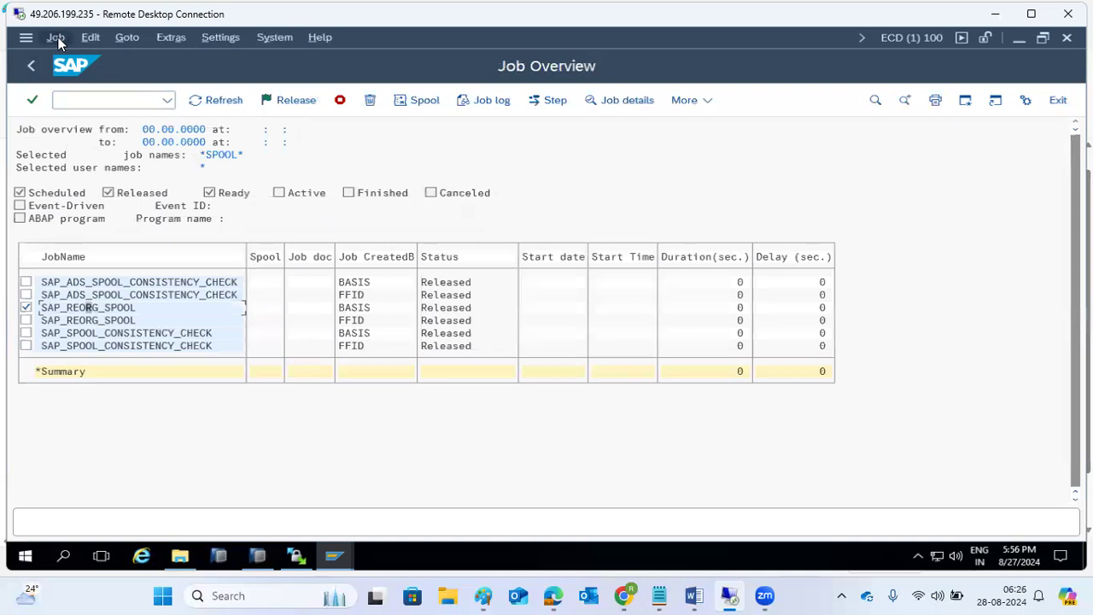
pyautogui.click(56, 38)
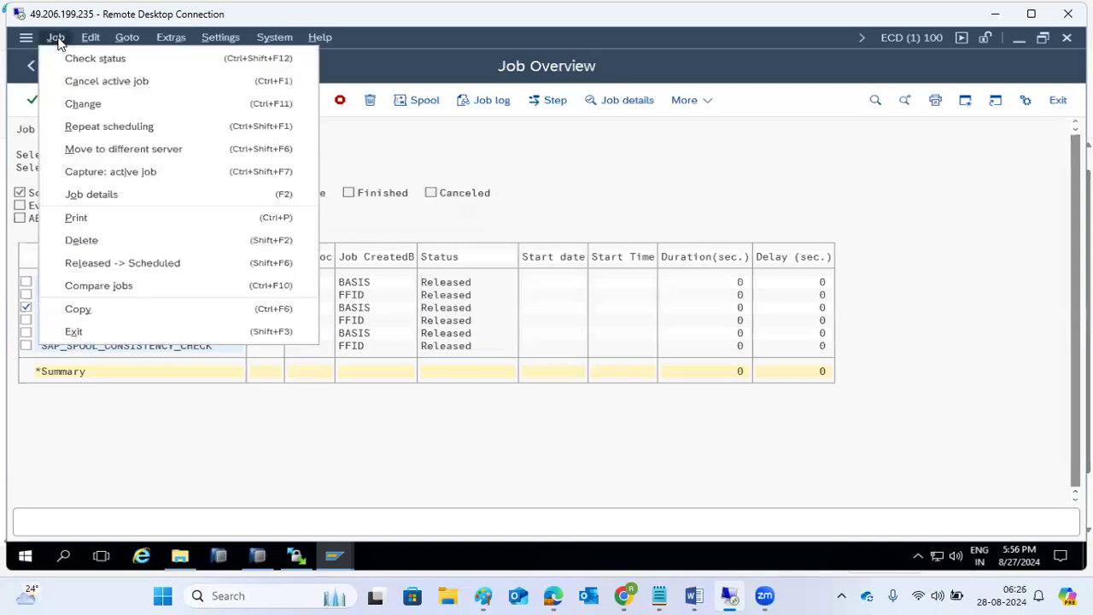
pyautogui.click(117, 262)
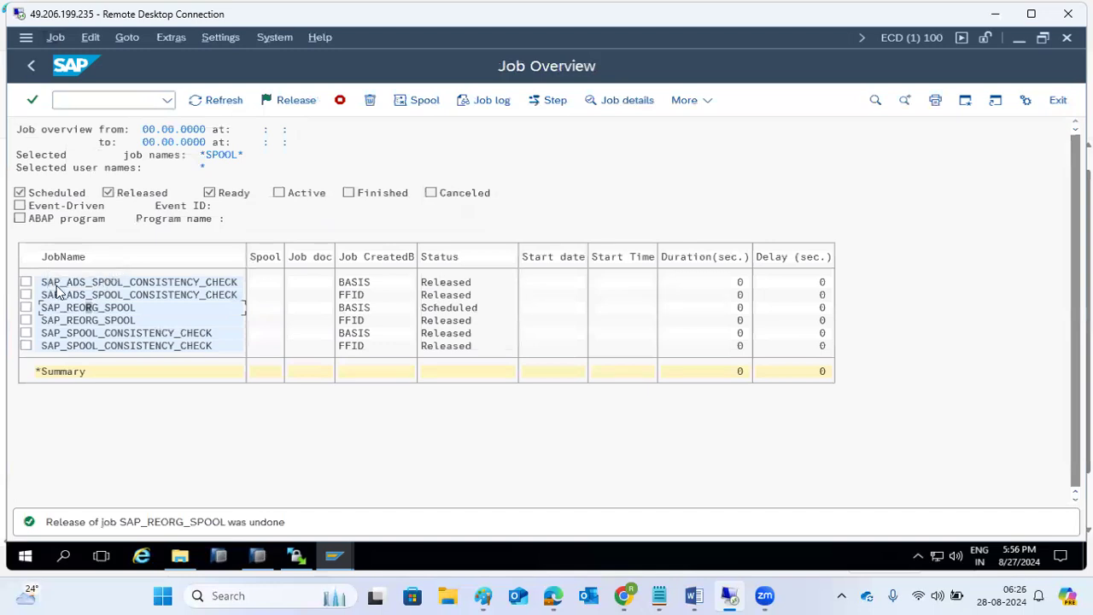
# Step: Copy the Scheduled SAP_REORG_SPOOL job created by BASIS to a new job named SAP_REORG_SPOOL_ADHOC
pyautogui.click(26, 307)
pyautogui.click(55, 38)
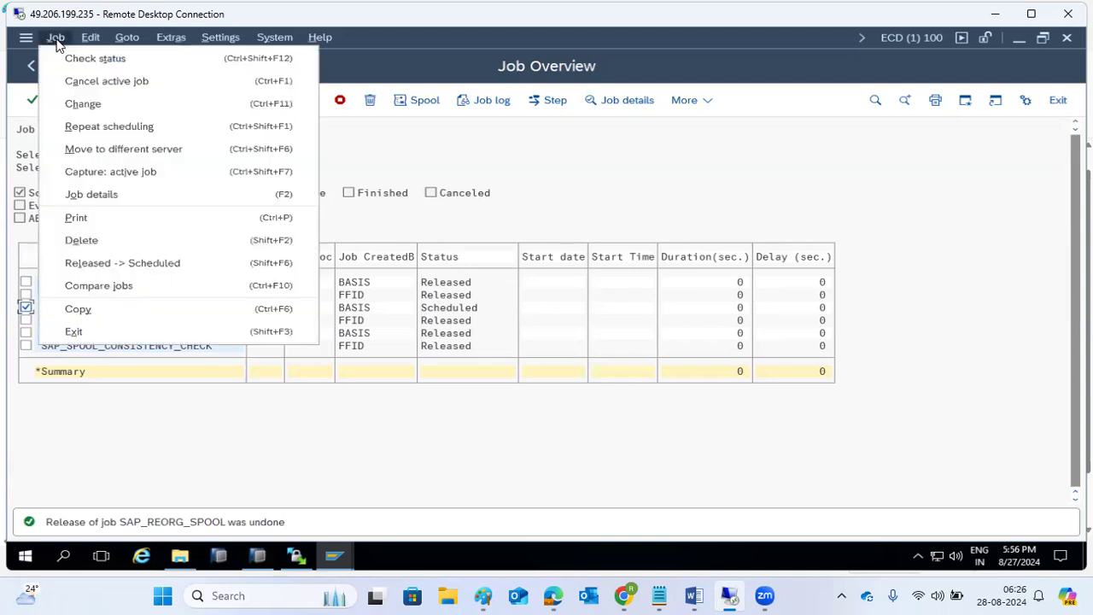
pyautogui.click(86, 309)
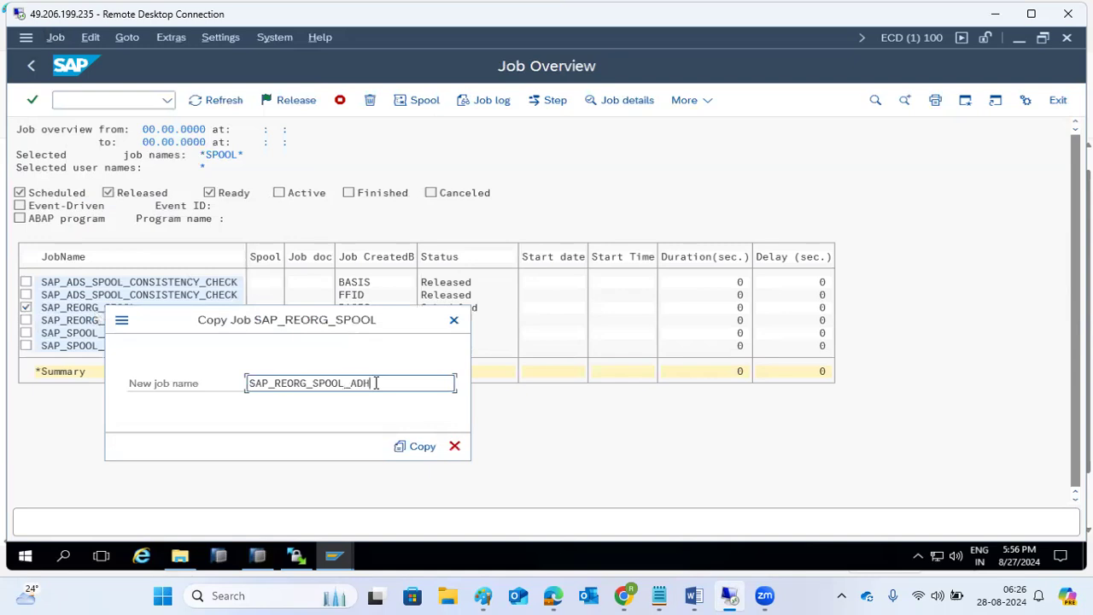
pyautogui.write('_ADHOC')
pyautogui.click(408, 446)
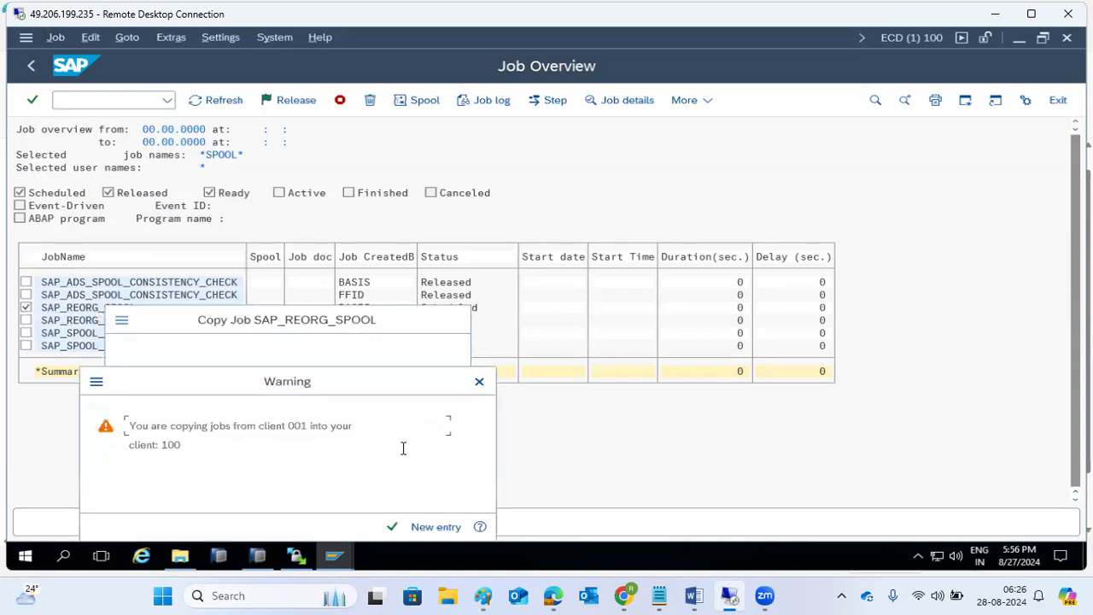
pyautogui.click(432, 529)
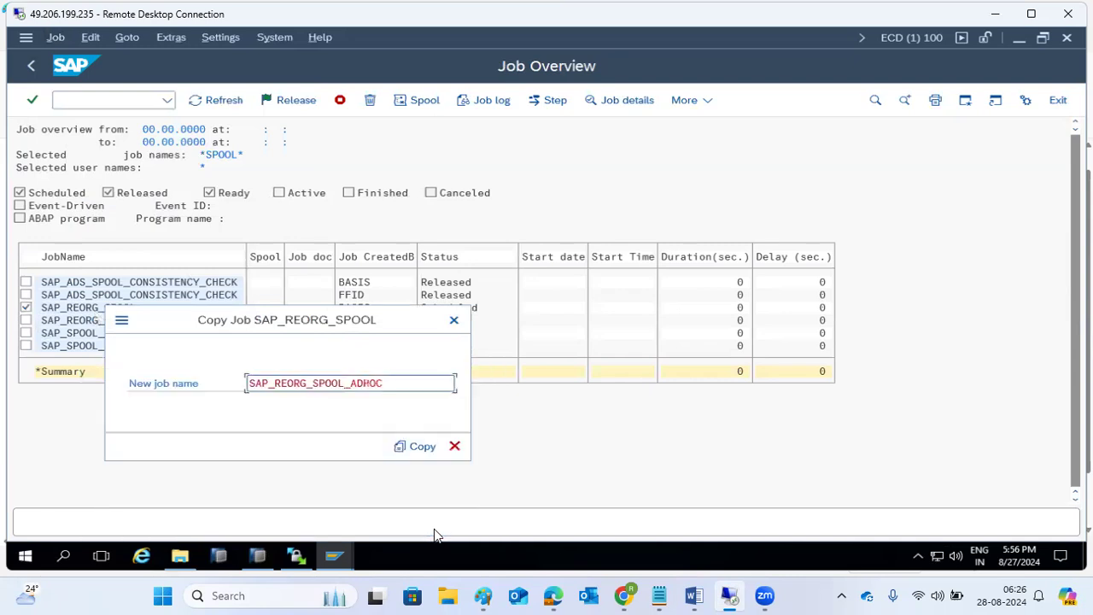
pyautogui.click(405, 446)
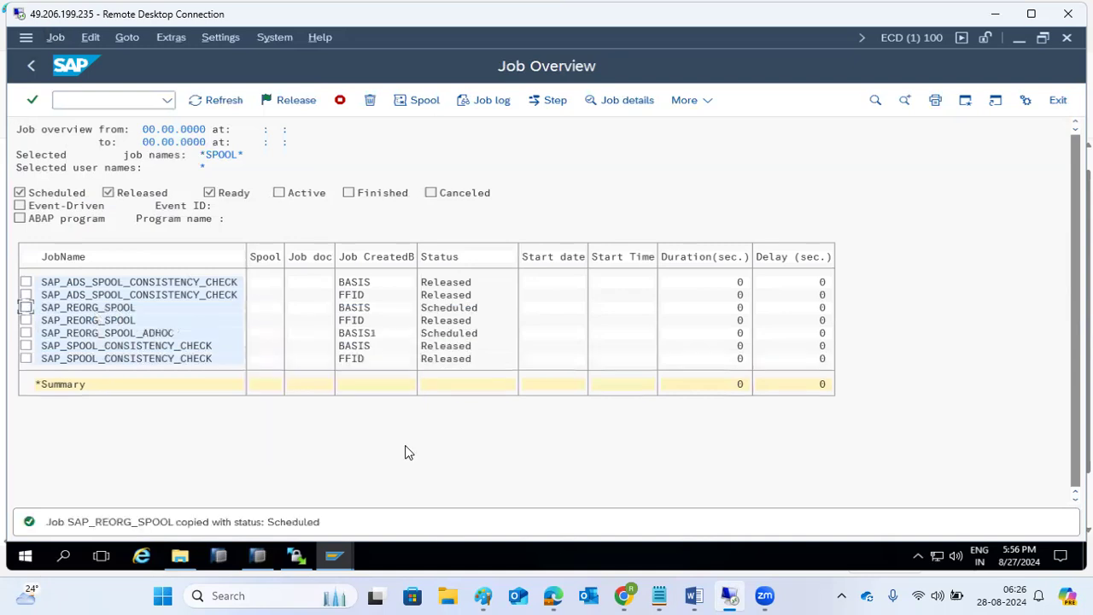
# Step: Give the SAP_REORG_SPOOL_ADHOC job an immediate start condition, save the job and refresh the job list
pyautogui.click(26, 333)
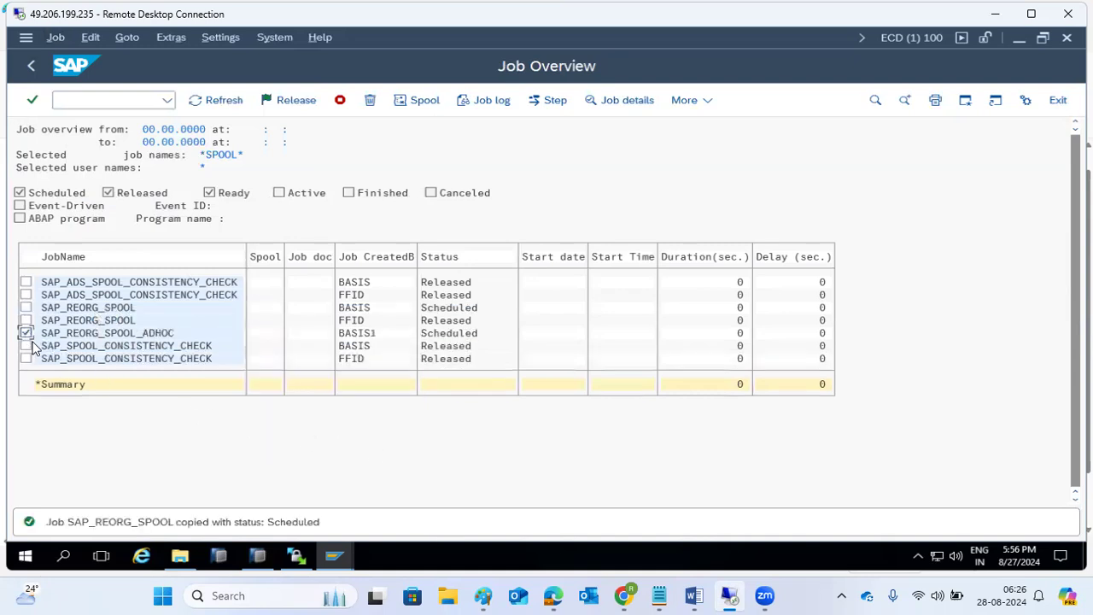
pyautogui.click(55, 39)
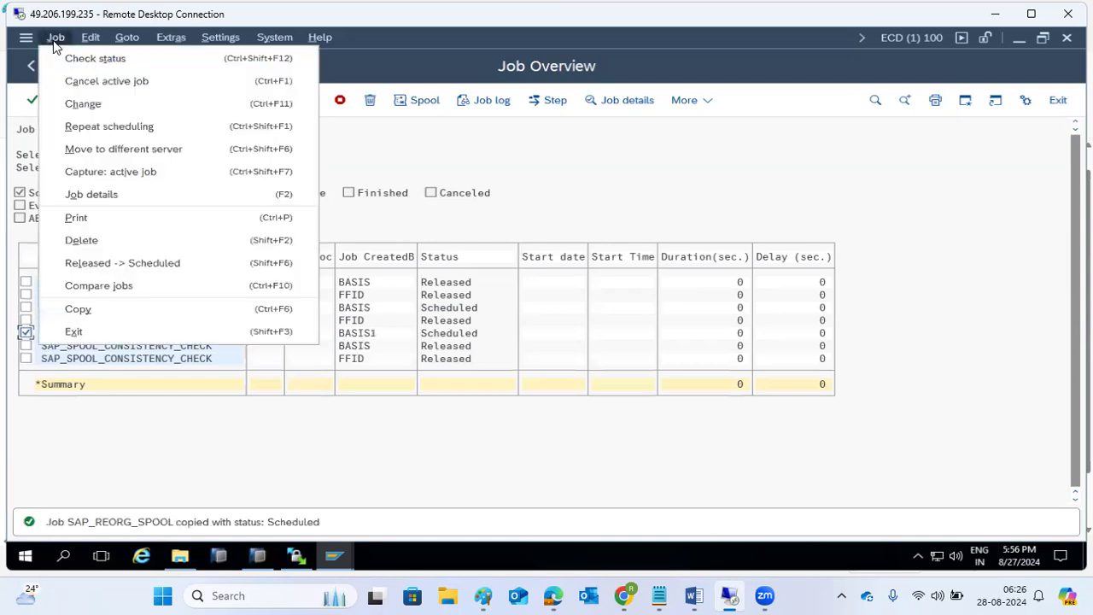
pyautogui.click(81, 104)
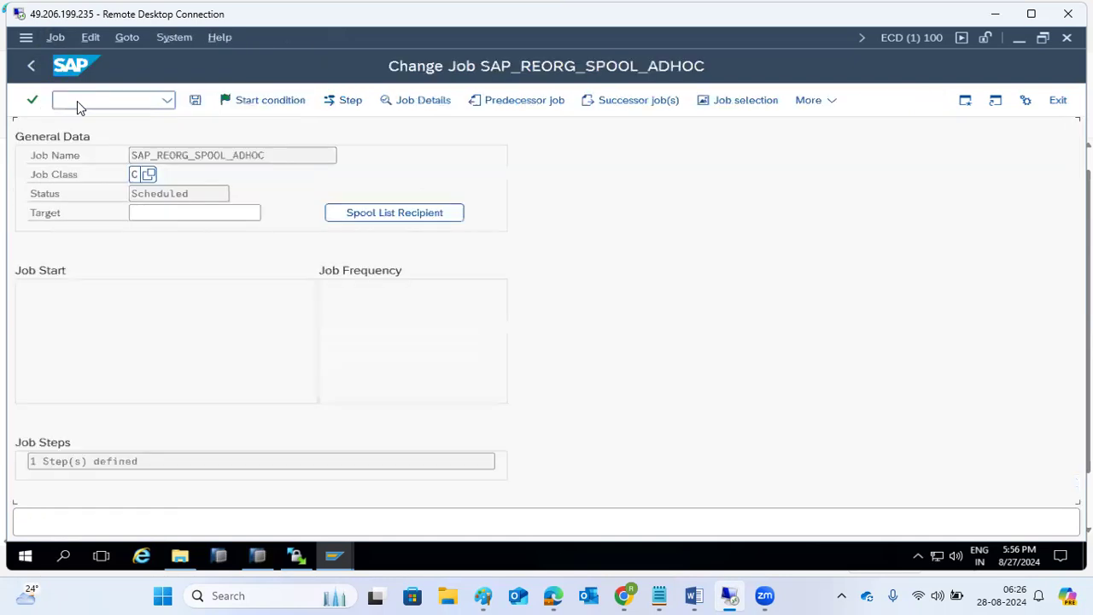
pyautogui.click(261, 108)
pyautogui.click(108, 143)
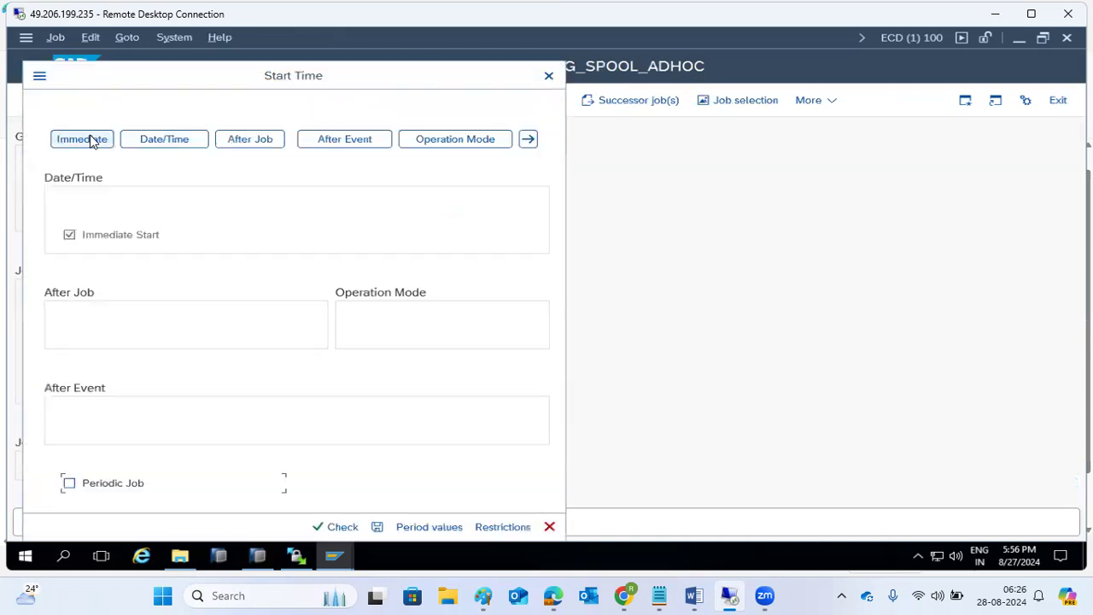
pyautogui.click(379, 526)
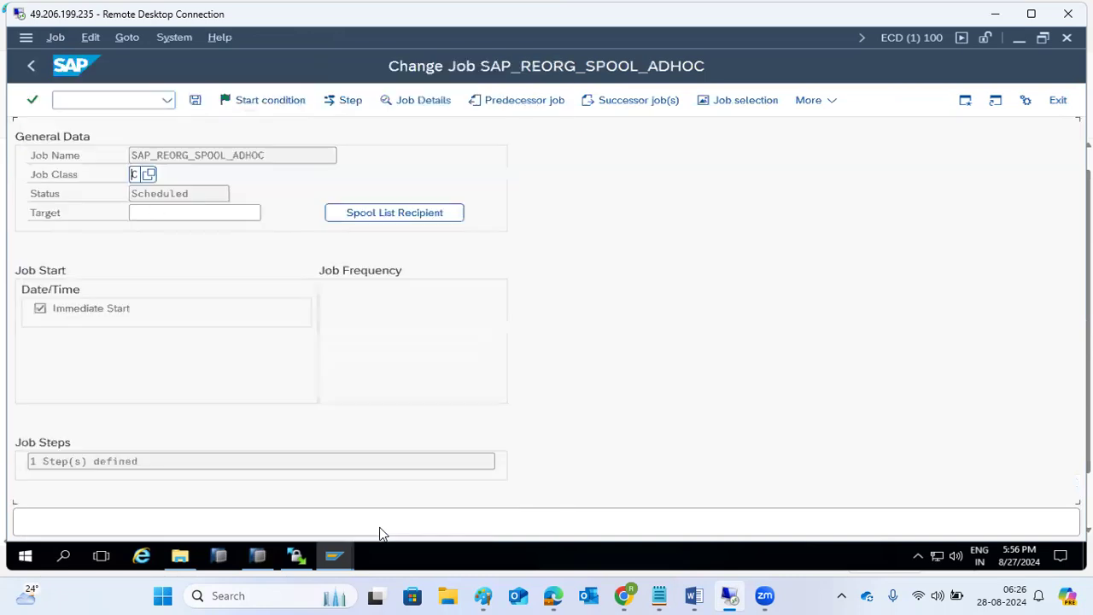
pyautogui.click(195, 100)
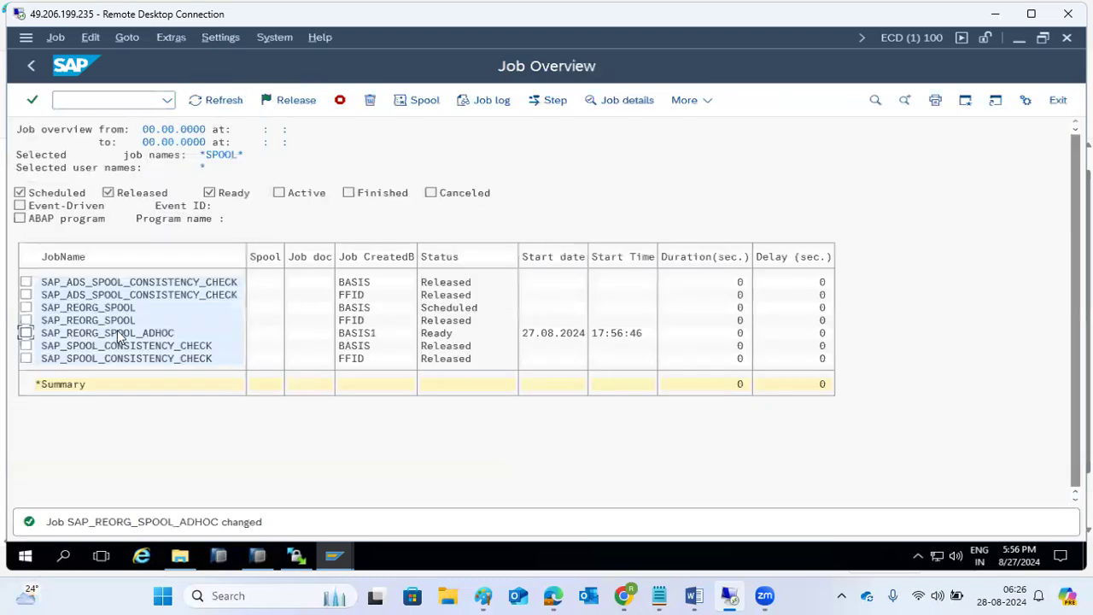
pyautogui.click(209, 104)
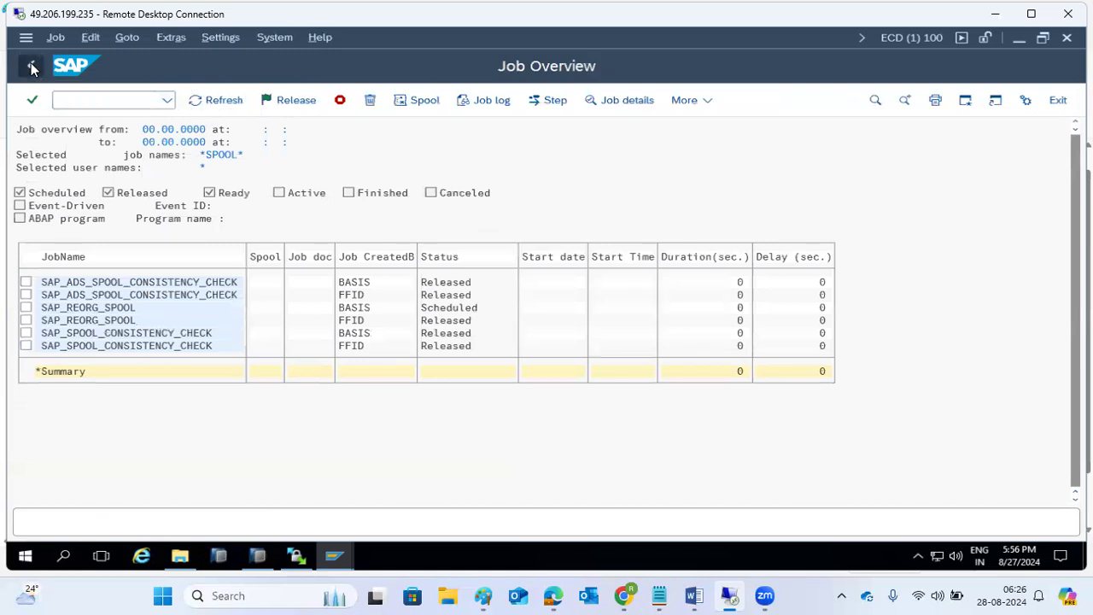
# Step: Return to the job selection, include Finished and Canceled jobs and list the *SPOOL* jobs again
pyautogui.click(31, 67)
pyautogui.click(348, 211)
pyautogui.click(400, 213)
pyautogui.click(250, 103)
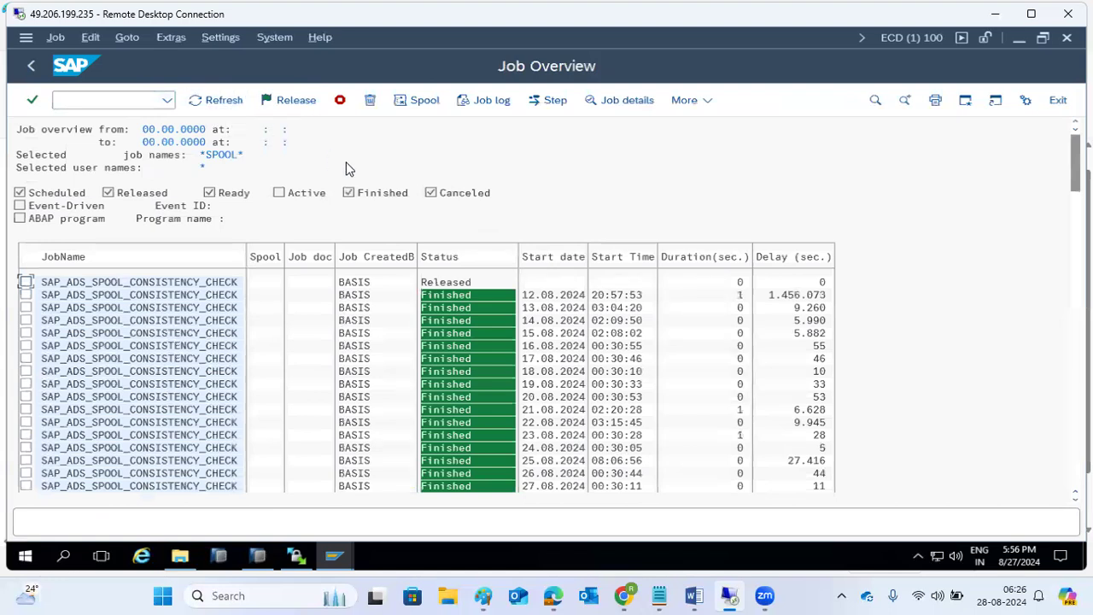
# Step: Look through the *SPOOL* jobs and sort the list by start date in descending order
pyautogui.scroll(-1, 461, 339)
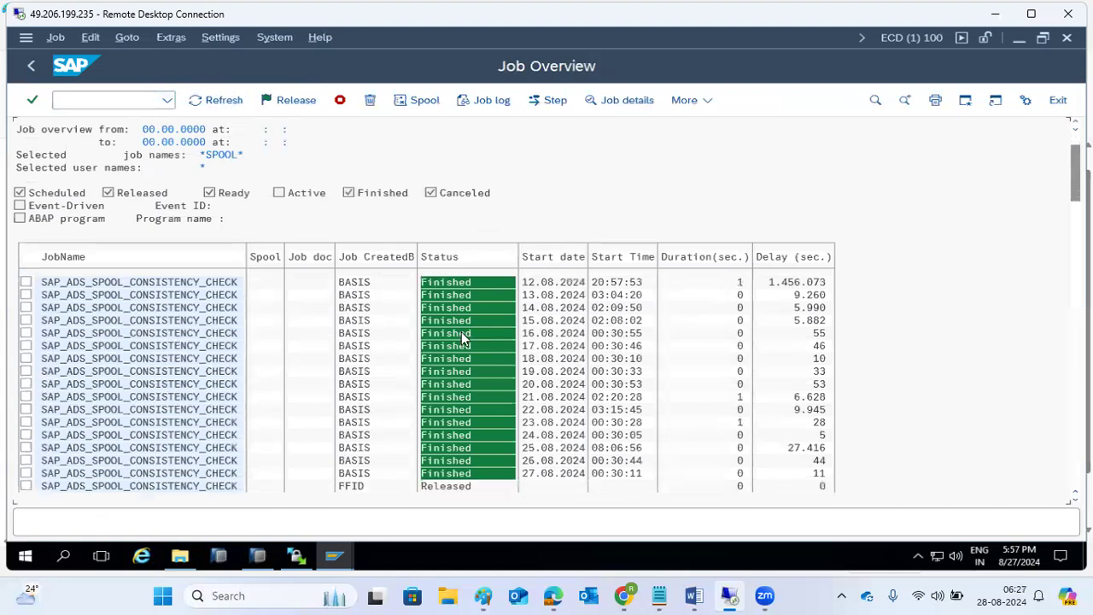
pyautogui.scroll(-1, 461, 339)
pyautogui.scroll(-1, 461, 340)
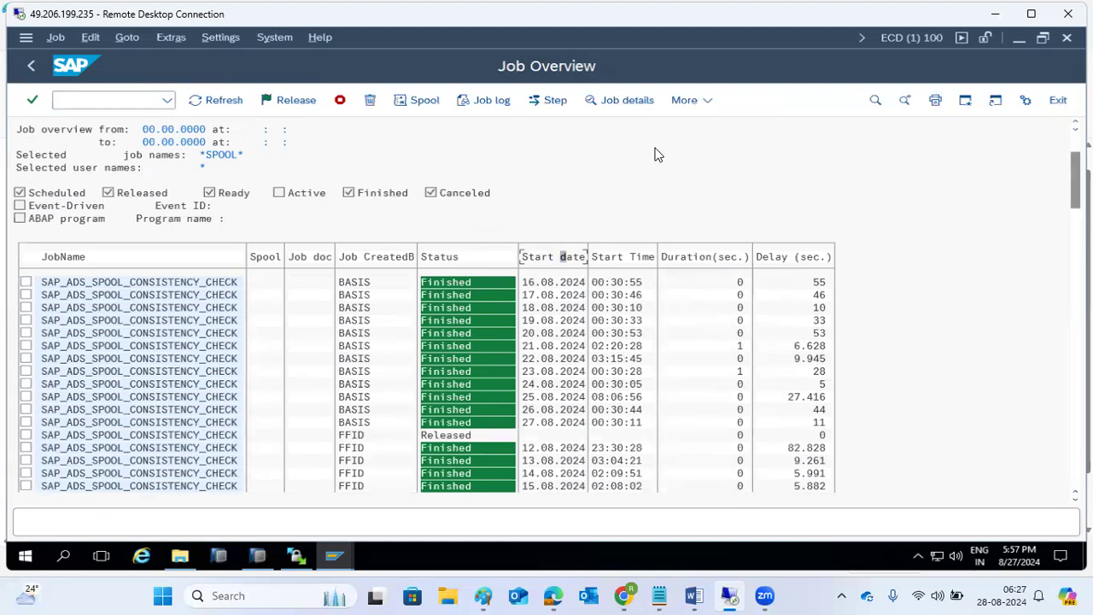
pyautogui.click(698, 101)
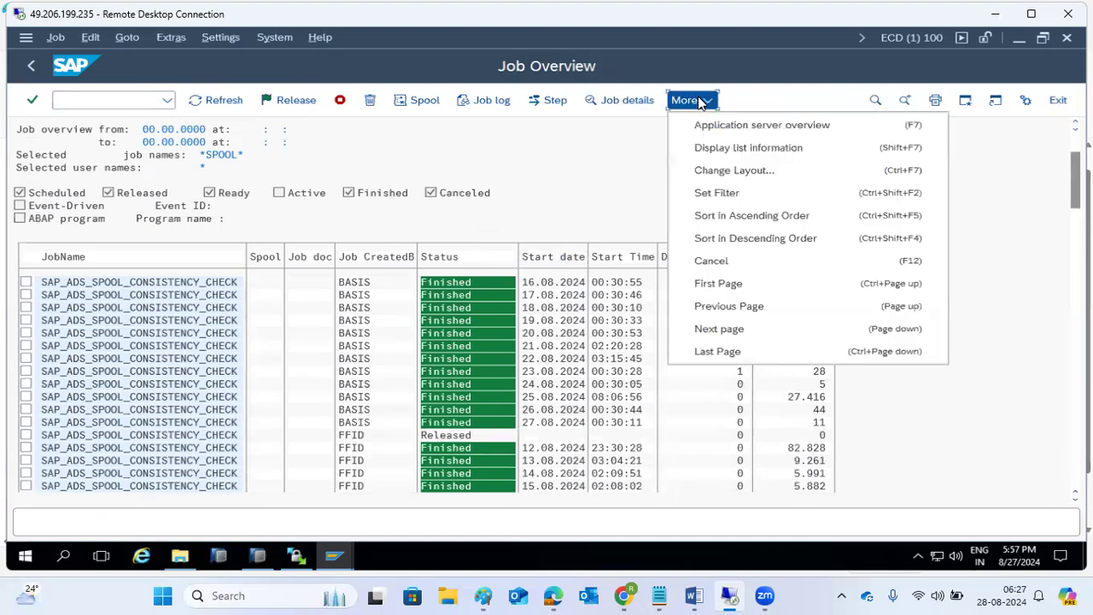
pyautogui.click(730, 237)
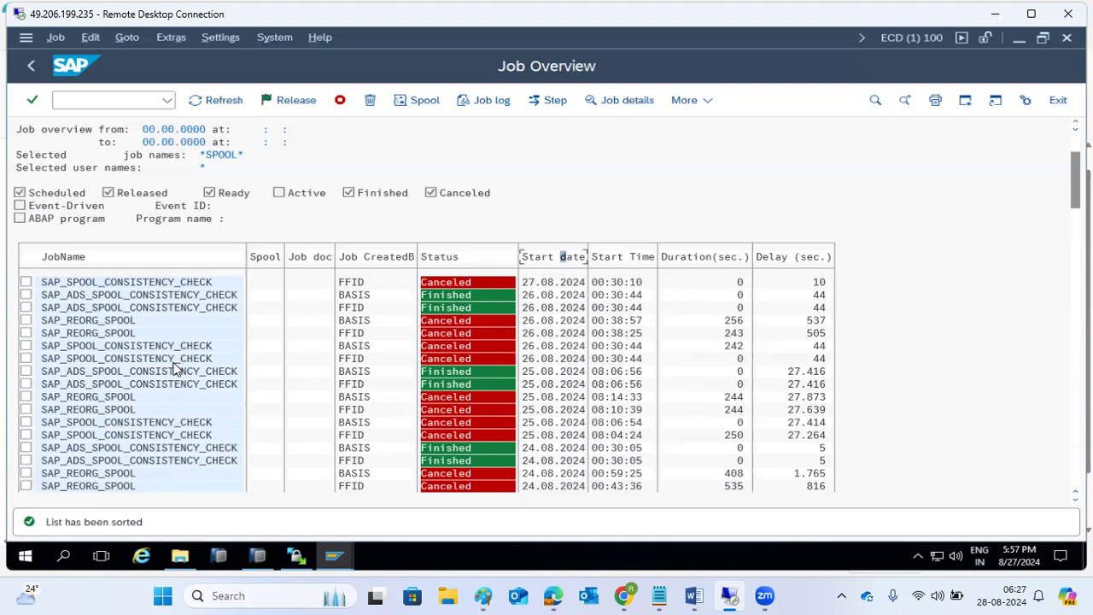
# Step: Return to the job selection, include Active jobs and set the start date range to begin on 27.08.2024
pyautogui.click(32, 68)
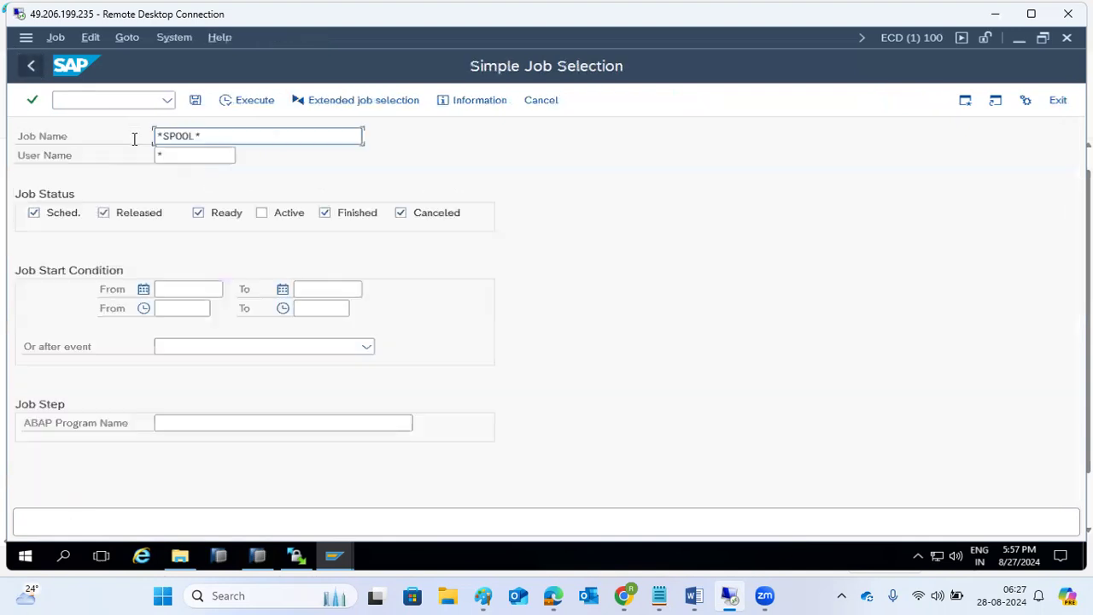
pyautogui.click(272, 213)
pyautogui.click(182, 288)
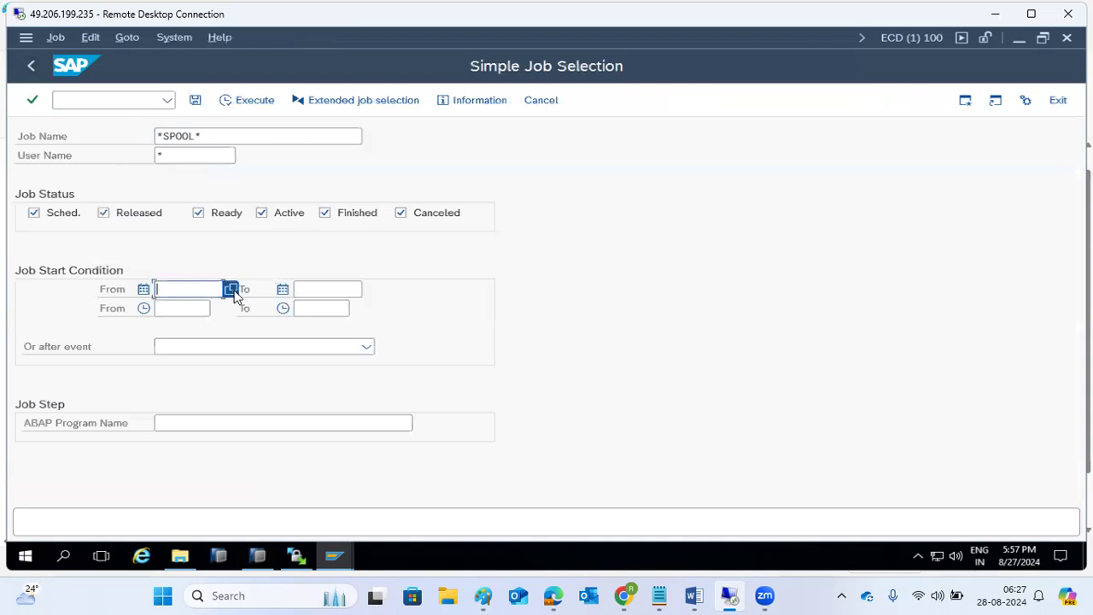
pyautogui.click(231, 290)
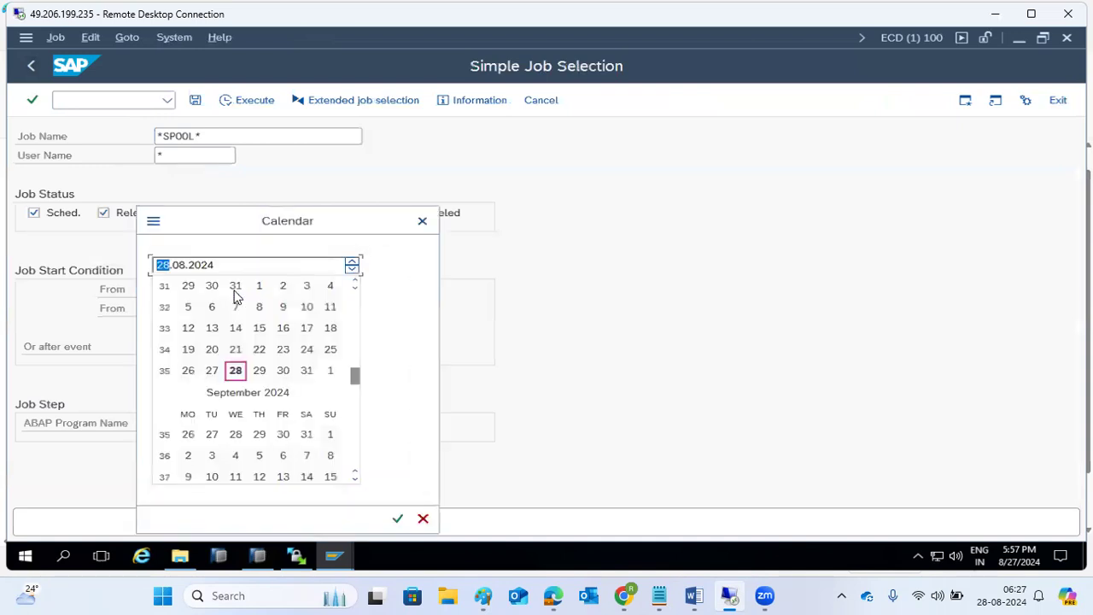
pyautogui.doubleClick(214, 371)
pyautogui.click(312, 291)
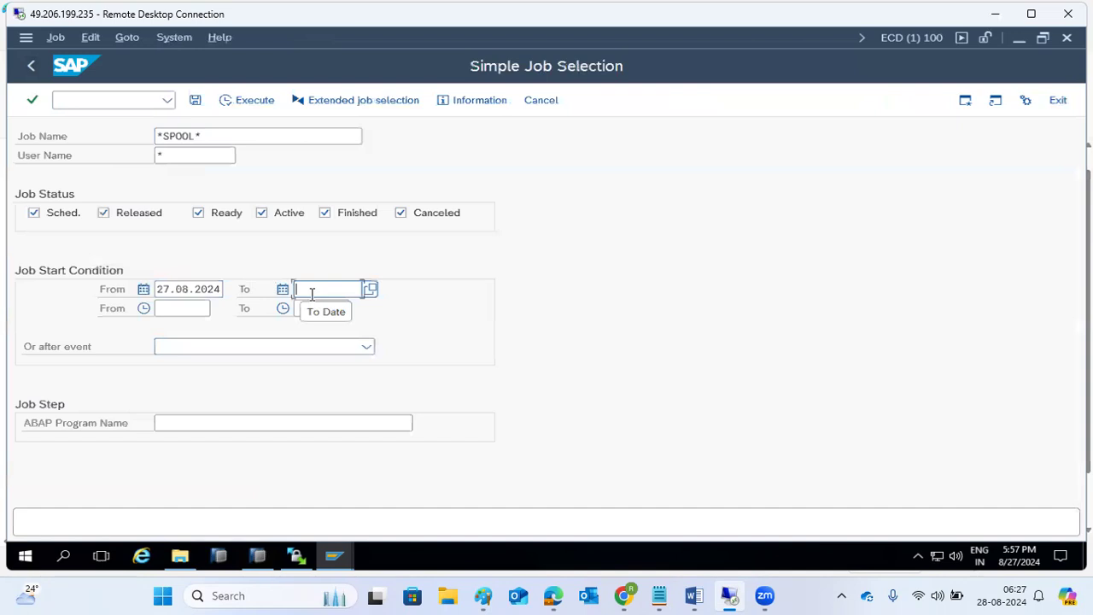
# Step: Set the job selection's end date to 28.08.2024 and run the selection
pyautogui.click(368, 289)
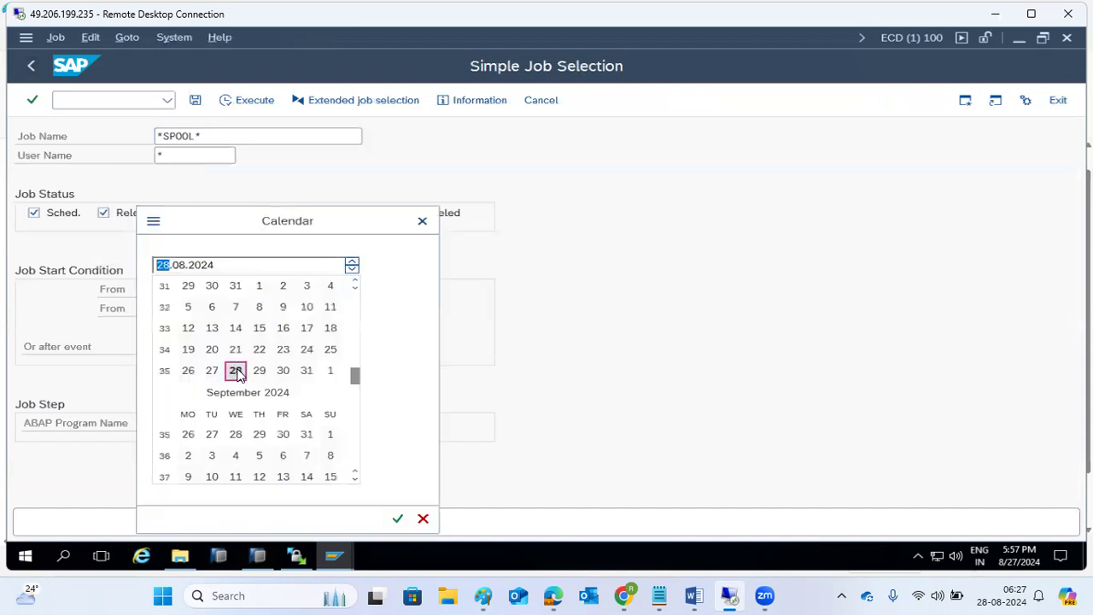
pyautogui.doubleClick(237, 371)
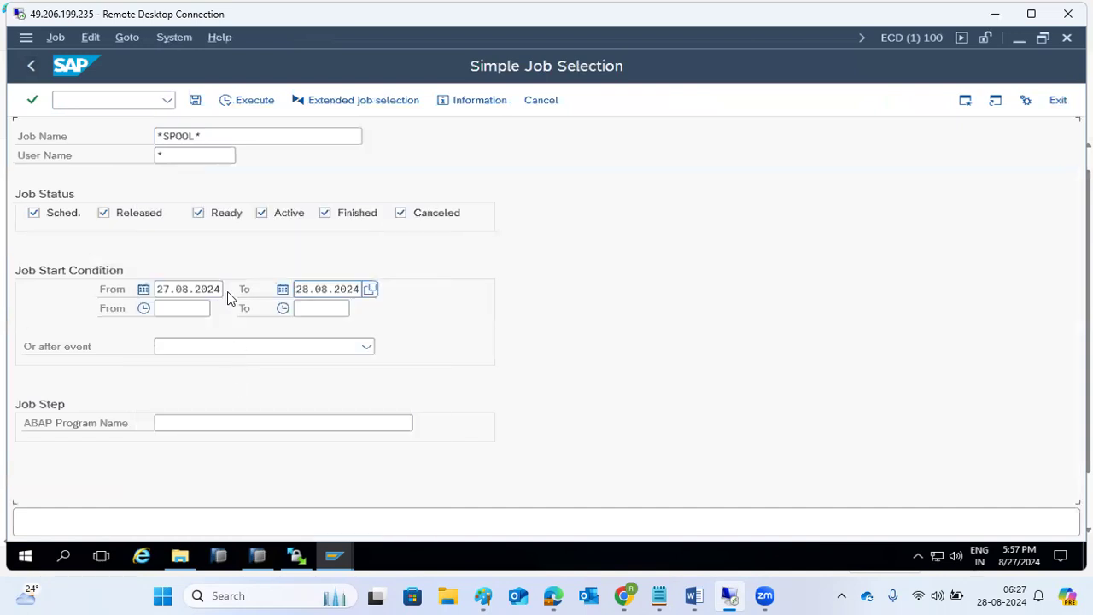
pyautogui.click(229, 100)
# Step: Read the job log of SAP_REORG_SPOOL_ADHOC and return to the job overview
pyautogui.click(161, 332)
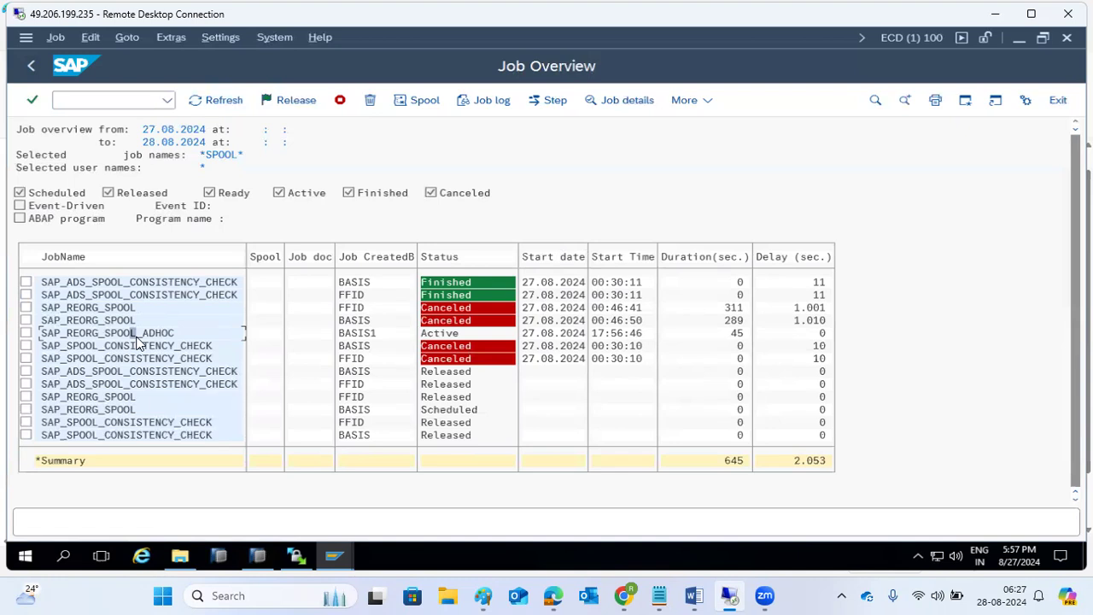
pyautogui.click(481, 108)
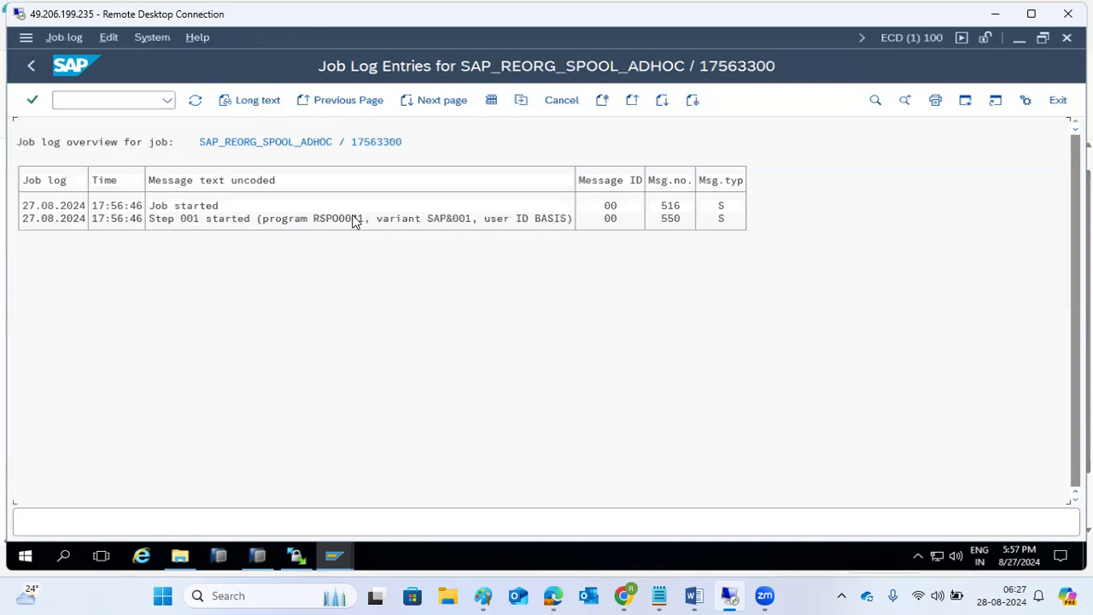
pyautogui.click(32, 67)
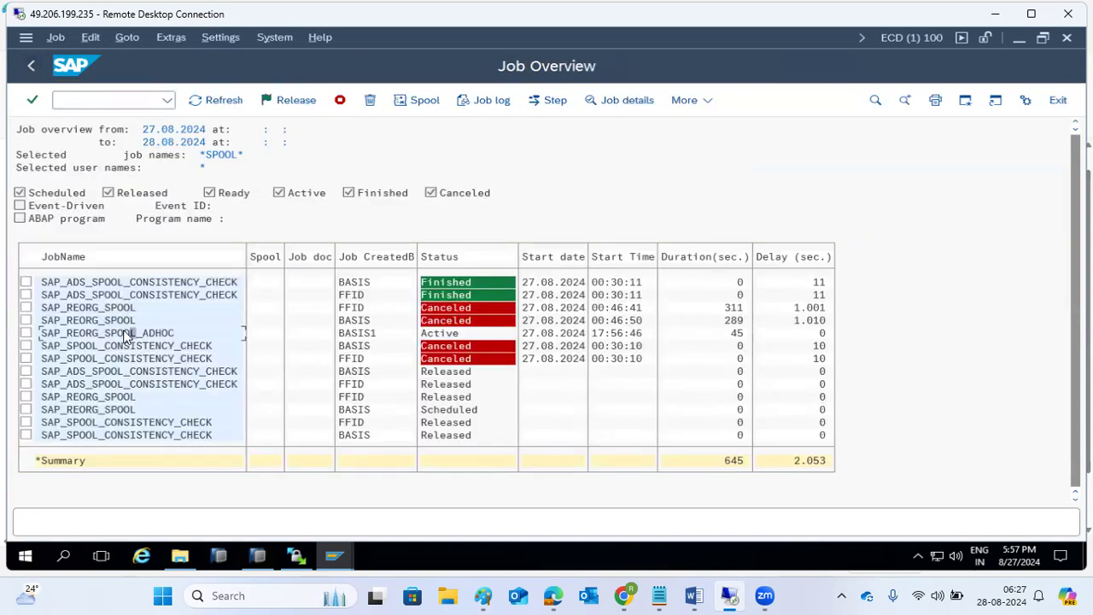
# Step: Open the SAP_REORG_SPOOL_ADHOC job's step and display the values of variant SAP&001, including its minimum age in days
pyautogui.doubleClick(125, 335)
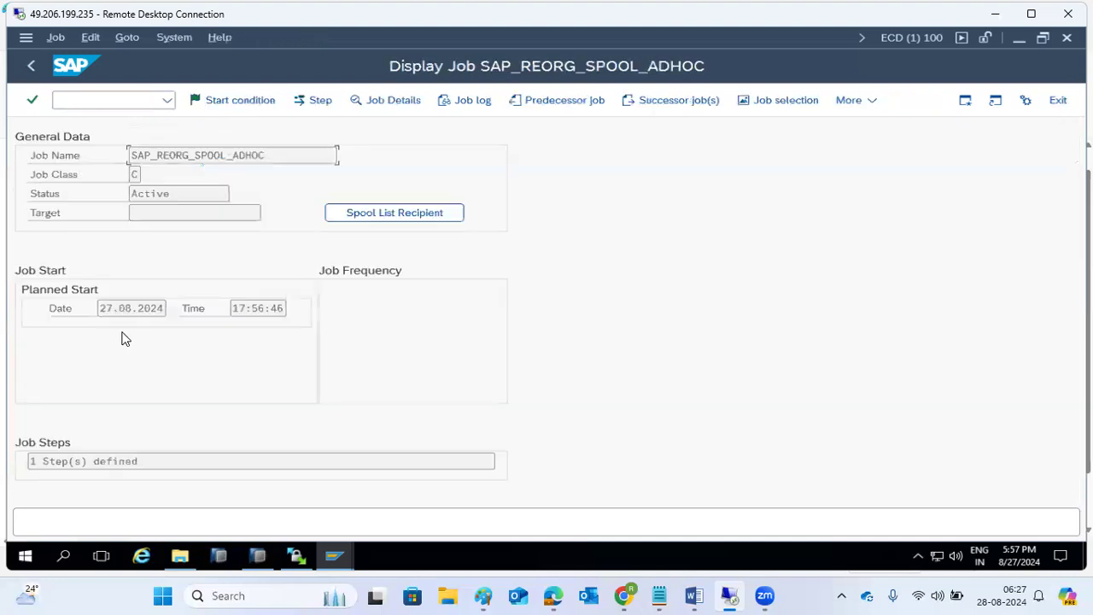
pyautogui.click(315, 99)
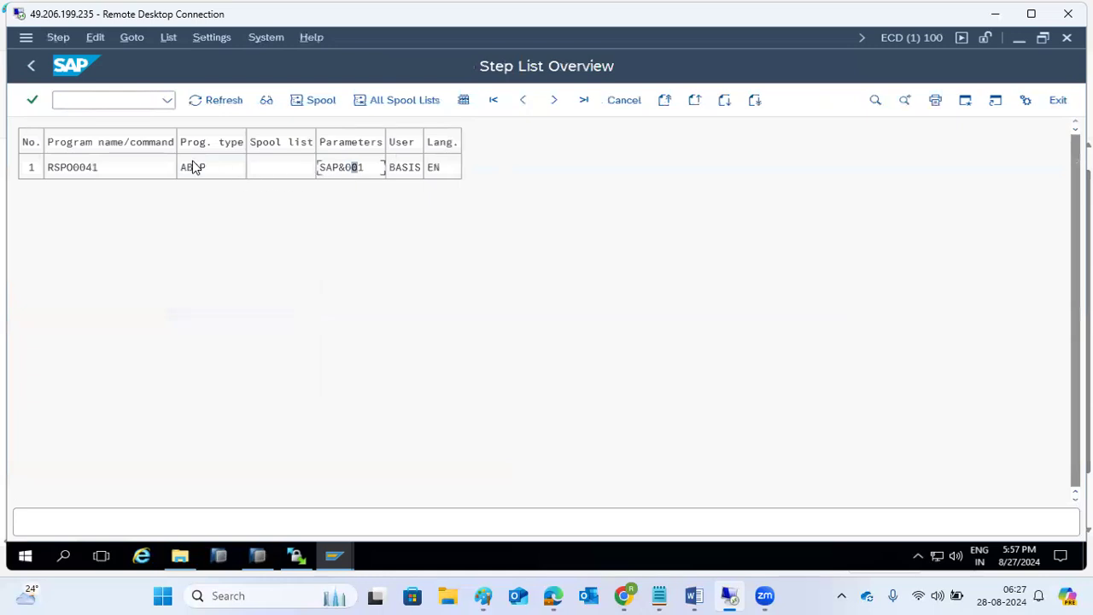
pyautogui.click(58, 39)
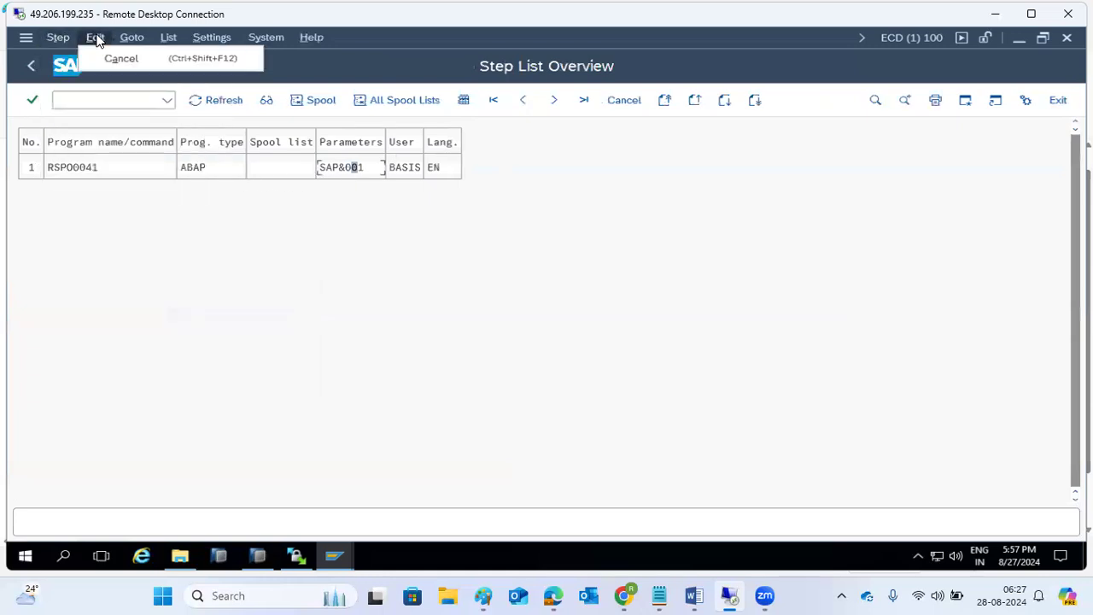
pyautogui.moveTo(129, 38)
pyautogui.click(173, 175)
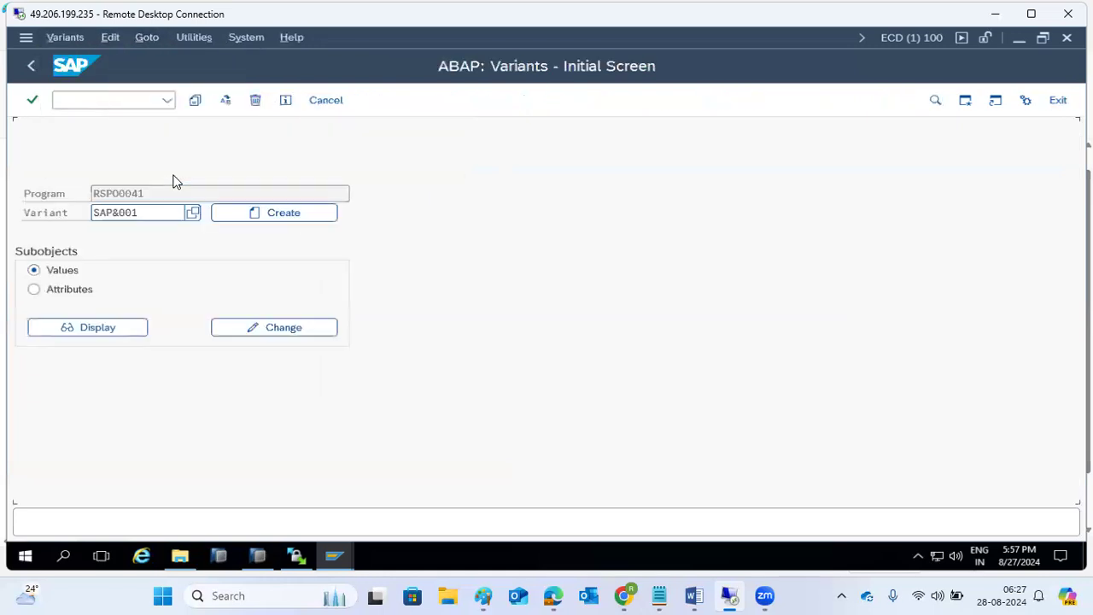
pyautogui.click(109, 329)
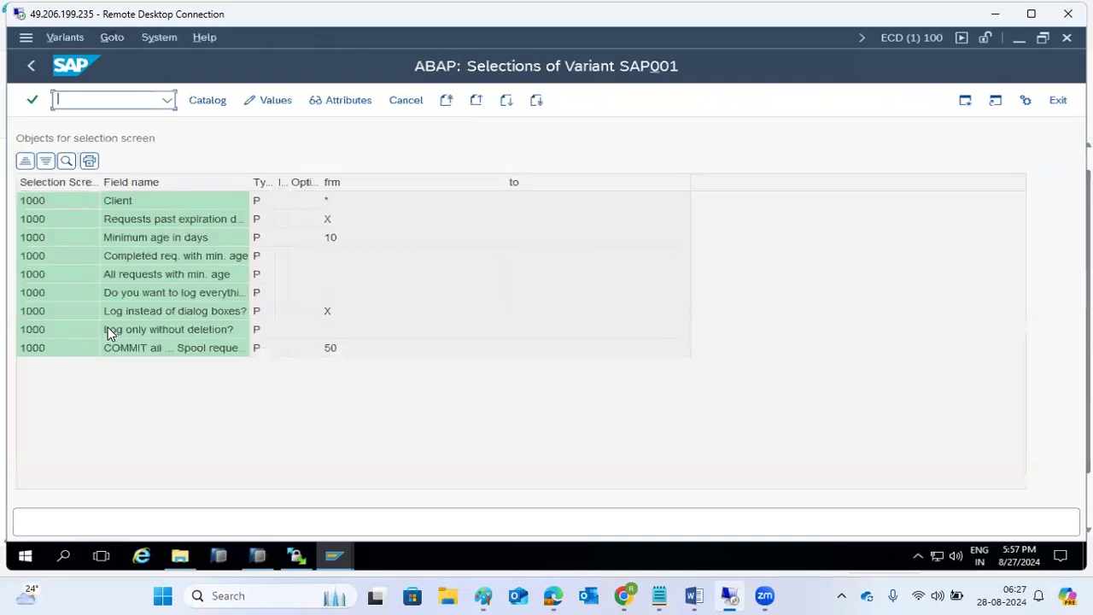
pyautogui.click(318, 242)
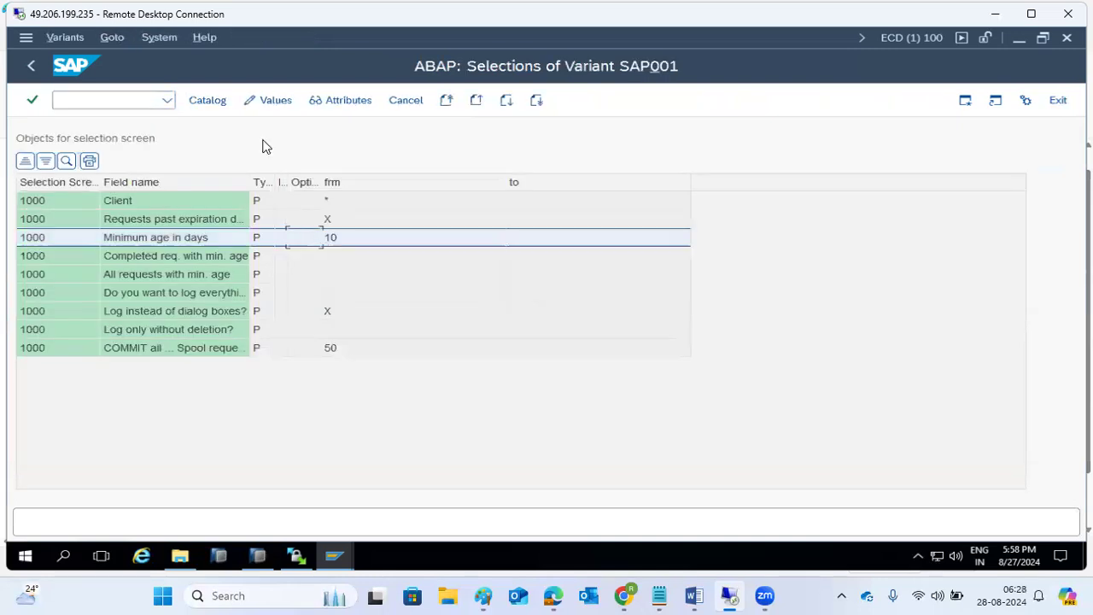
# Step: Edit the variant's values to include completed and all requests with minimum age, with the minimum age set to 5 days
pyautogui.click(272, 100)
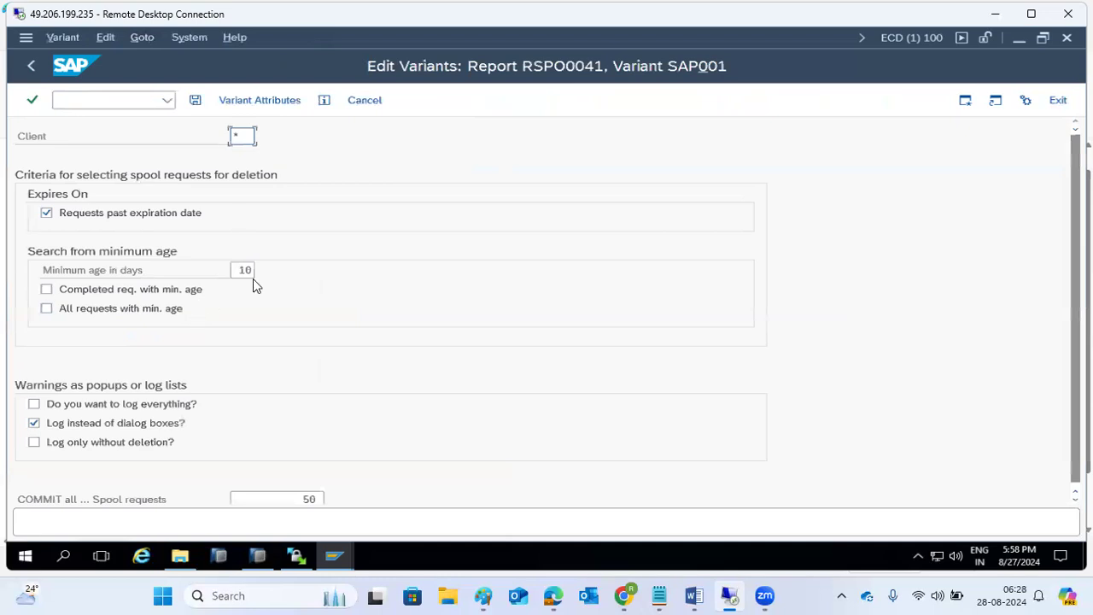
pyautogui.click(47, 290)
pyautogui.scroll(-1, 129, 331)
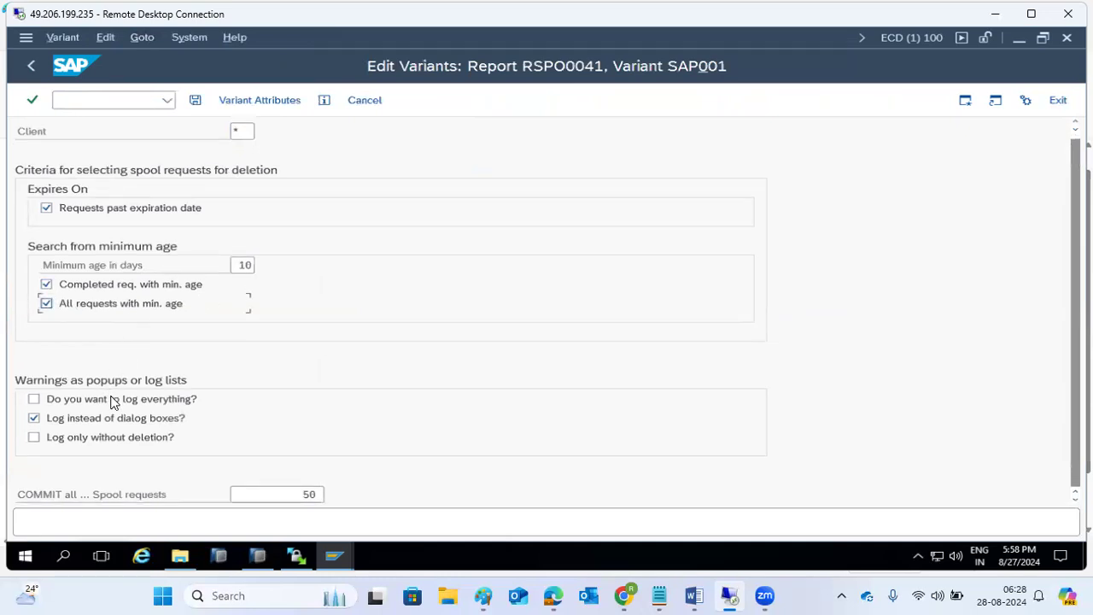
pyautogui.moveTo(233, 268); pyautogui.dragTo(272, 268)
pyautogui.write('5')
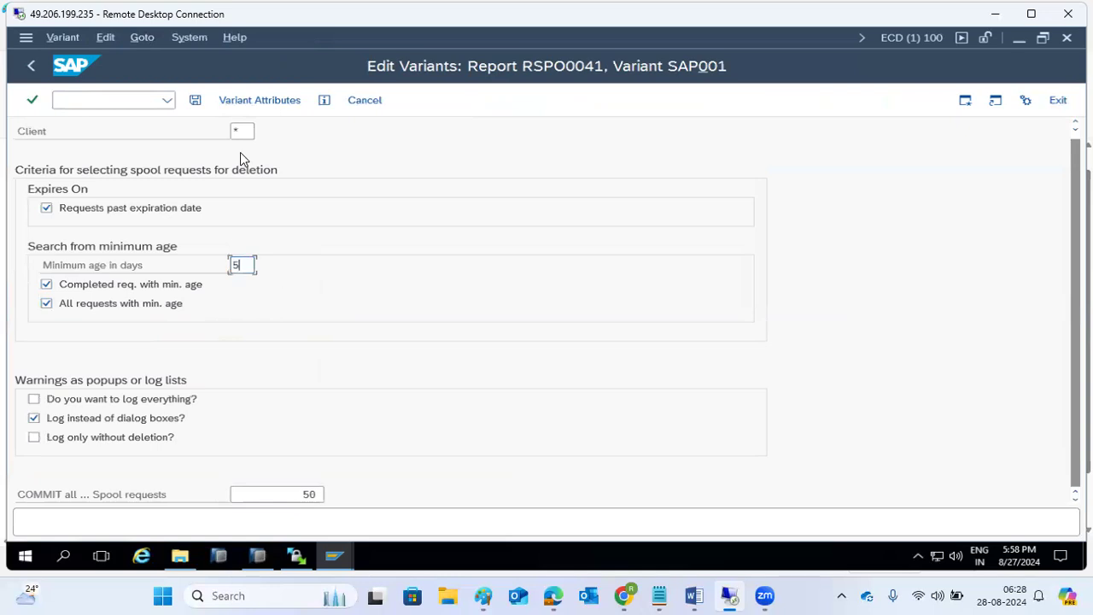
# Step: Try to save the changed variant, cancel the object key request and leave value maintenance without saving
pyautogui.click(194, 102)
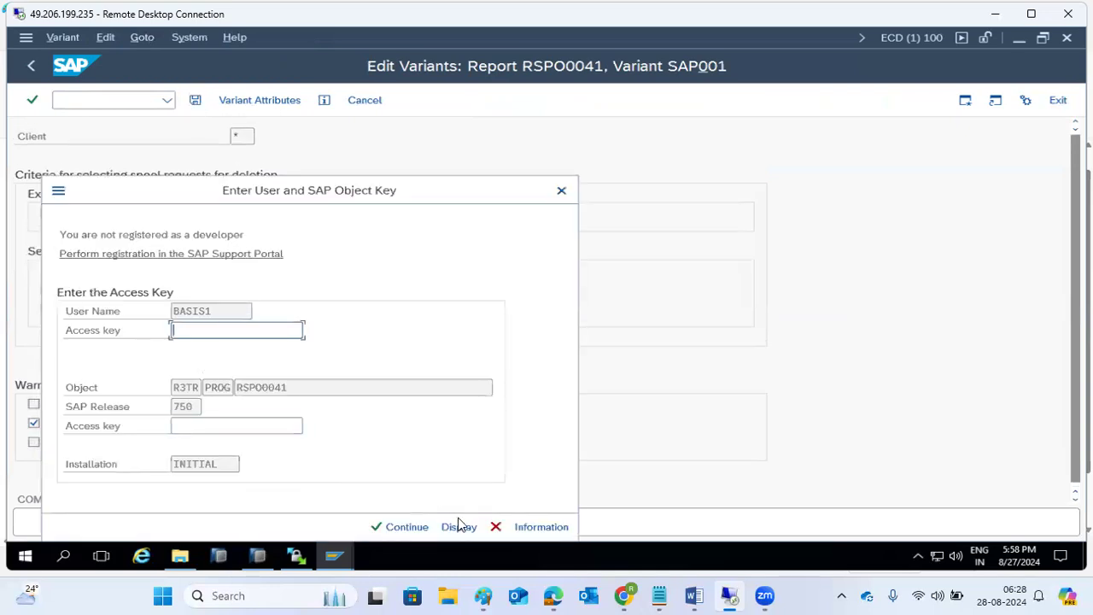
pyautogui.click(497, 526)
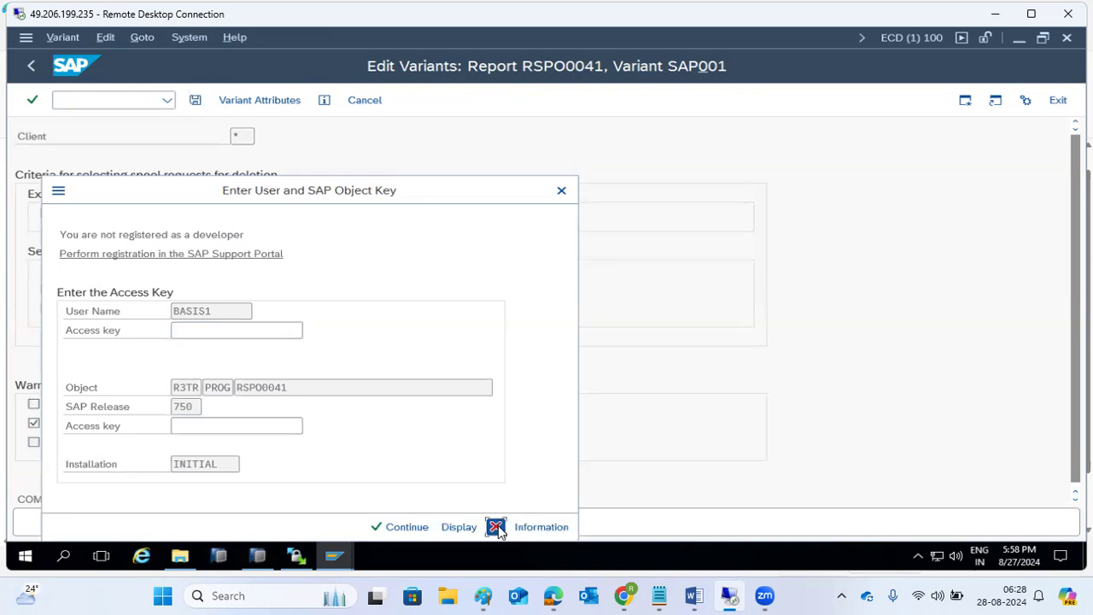
pyautogui.click(436, 527)
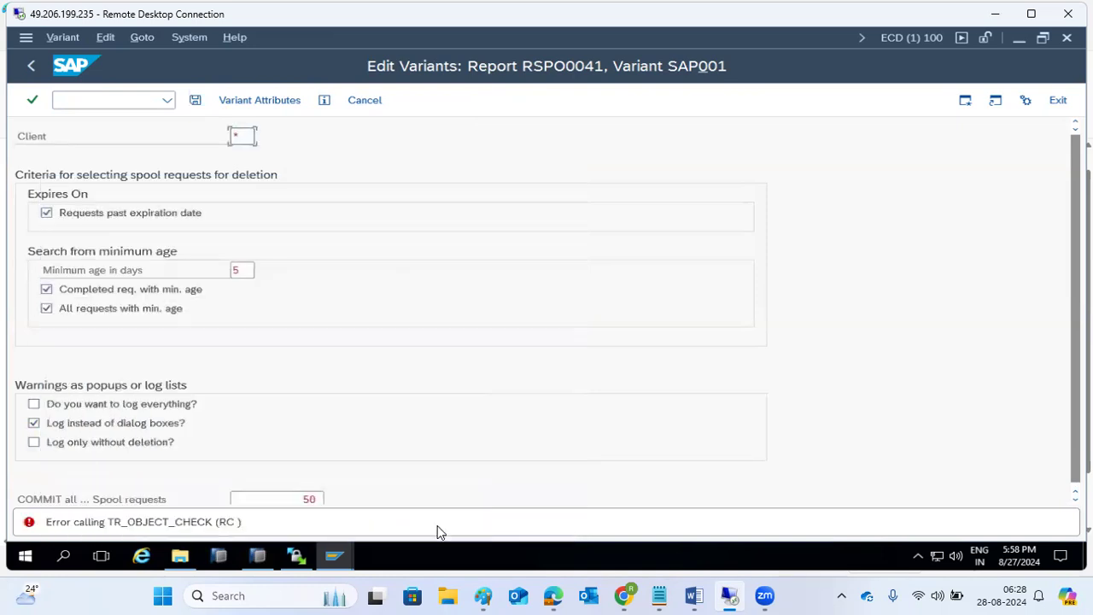
pyautogui.click(29, 73)
pyautogui.click(320, 342)
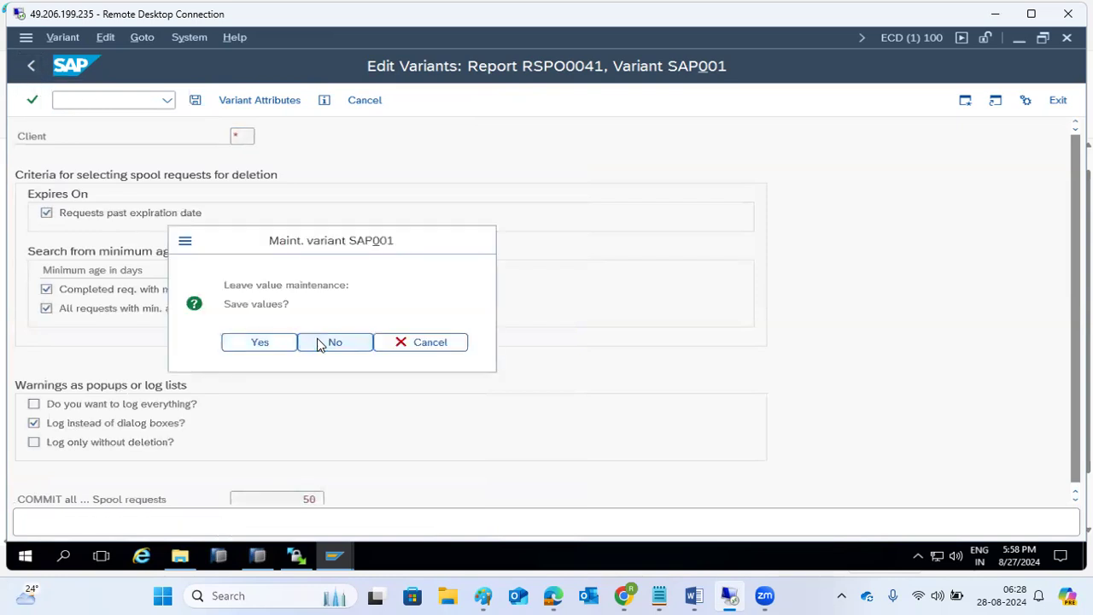
# Step: Return to the job overview and refresh it repeatedly to check the status of SAP_REORG_SPOOL_ADHOC
pyautogui.click(337, 239)
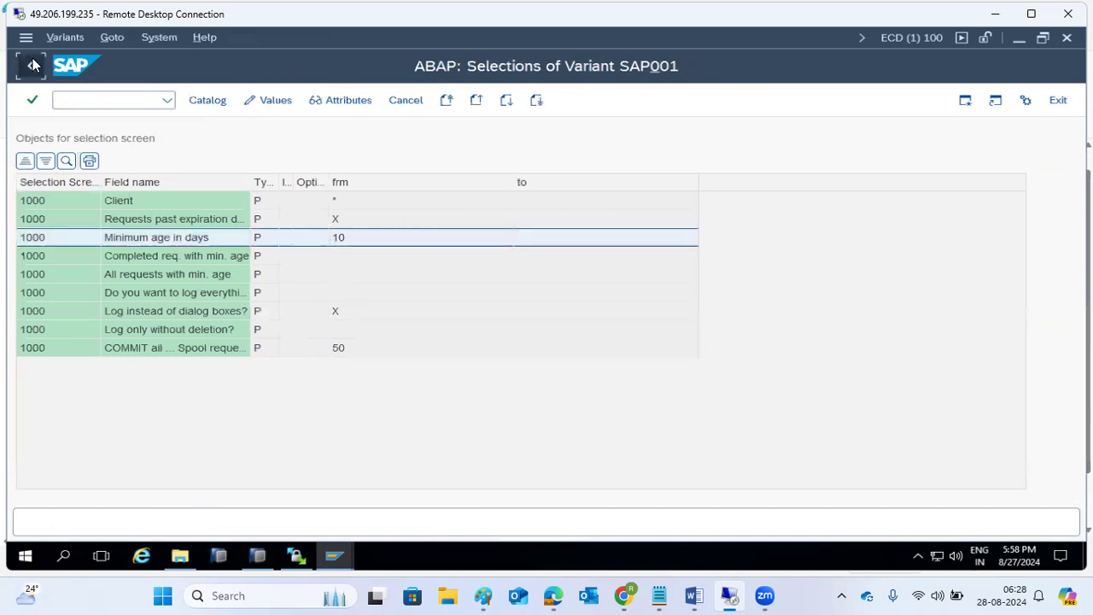
pyautogui.click(32, 65)
pyautogui.click(32, 65)
pyautogui.click(32, 65)
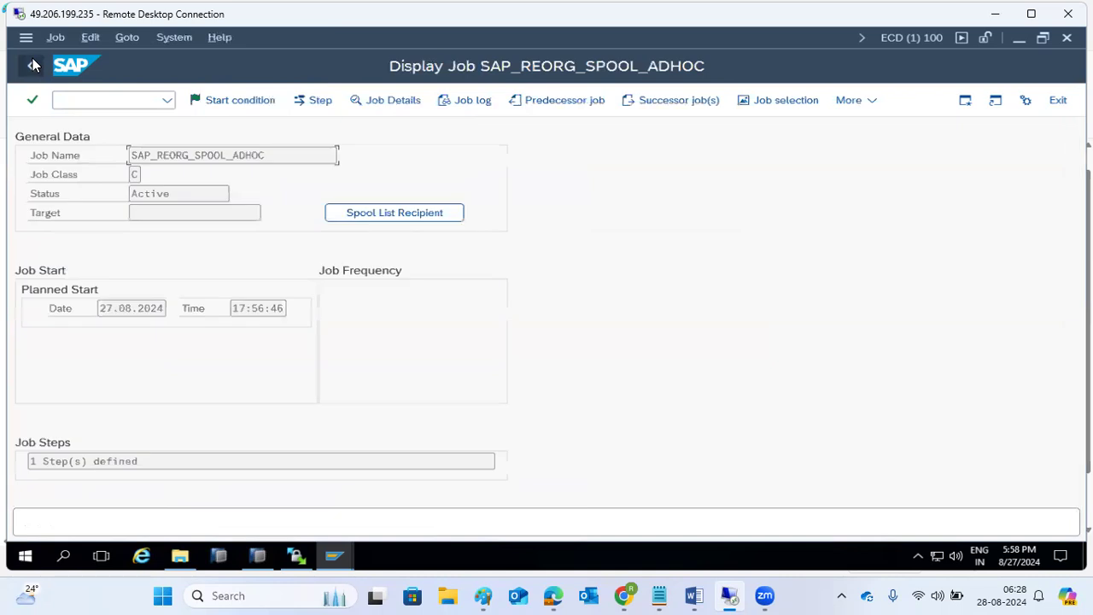
pyautogui.click(32, 65)
pyautogui.click(211, 100)
pyautogui.click(211, 100)
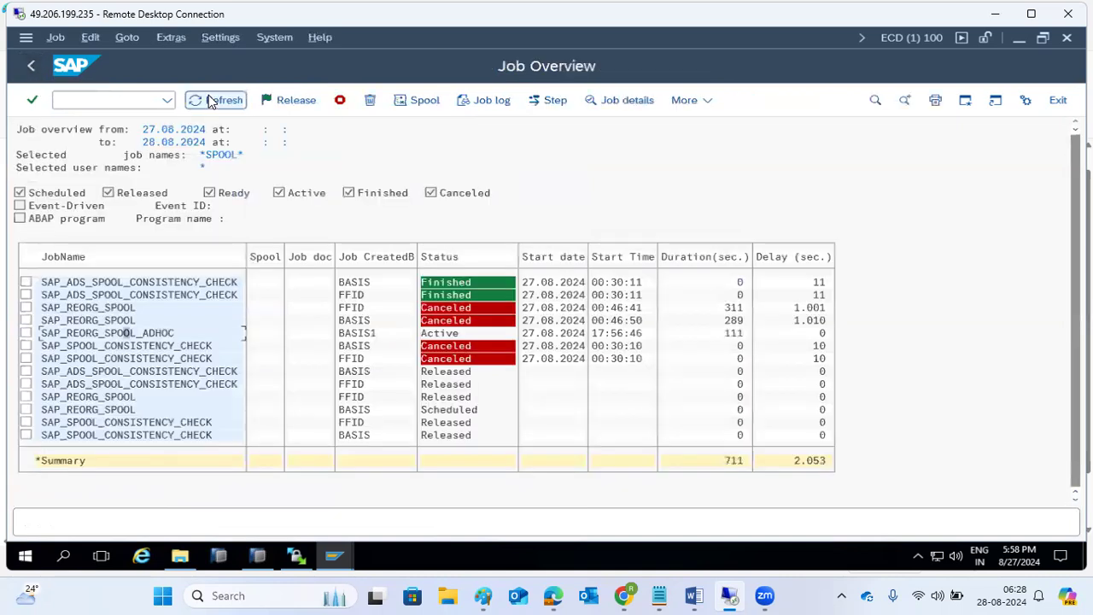
pyautogui.click(211, 100)
pyautogui.click(211, 100)
pyautogui.click(211, 100)
pyautogui.click(211, 100)
pyautogui.click(211, 100)
# Step: Leave the job overview and go to the spool request selection with transaction code /nsp01
pyautogui.click(121, 98)
pyautogui.write('/')
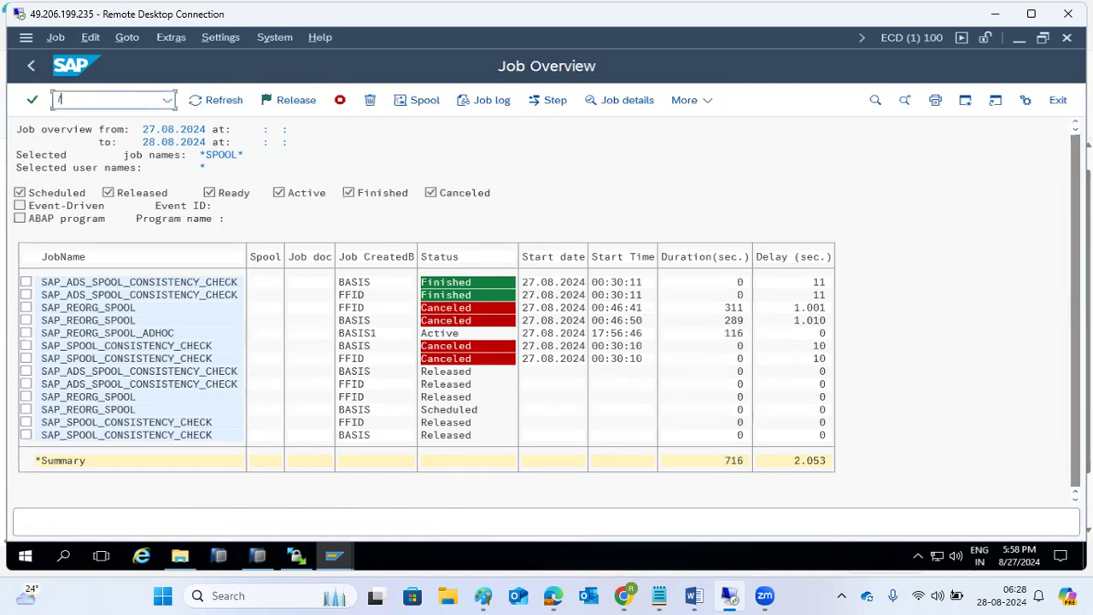
pyautogui.write('nsp01')
pyautogui.press('Return')
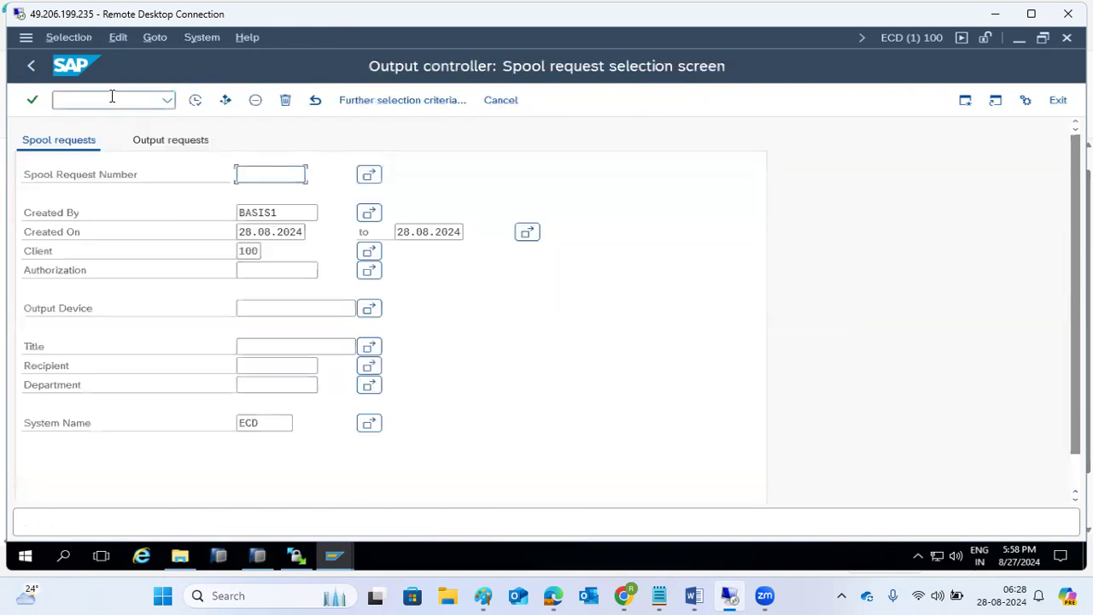
# Step: Clear the Created By, both Created On dates and the Client from the spool request selection criteria
pyautogui.click(305, 210)
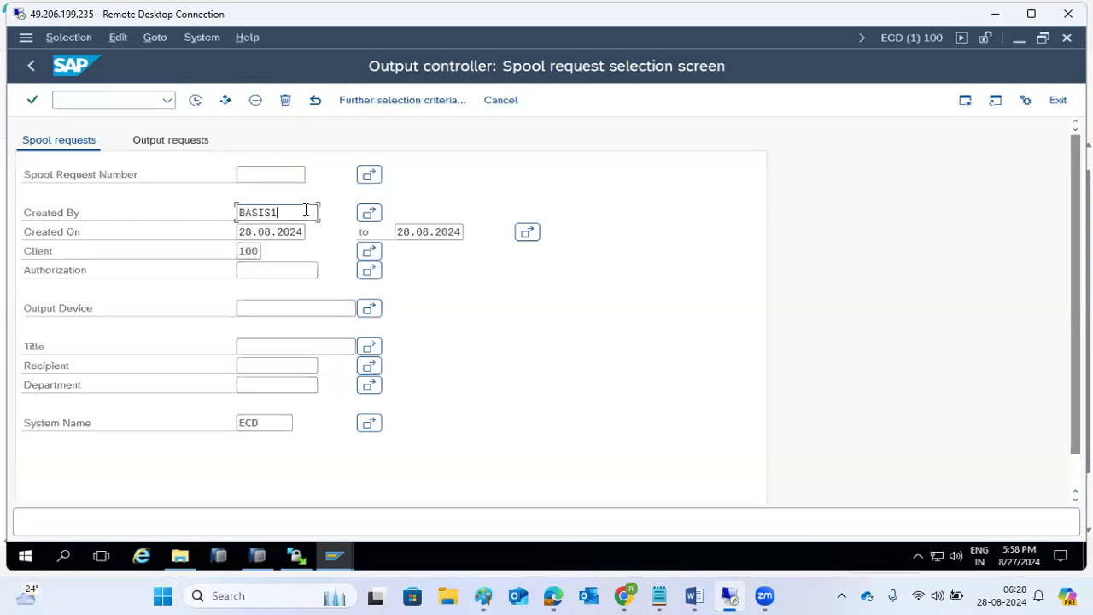
pyautogui.hotkey('ctrl', 'a')
pyautogui.press('BackSpace')
pyautogui.click(286, 231)
pyautogui.hotkey('ctrl', 'a')
pyautogui.press('BackSpace')
pyautogui.press('Tab')
pyautogui.hotkey('ctrl', 'a')
pyautogui.press('BackSpace')
pyautogui.click(245, 251)
pyautogui.hotkey('ctrl', 'a')
pyautogui.press('BackSpace')
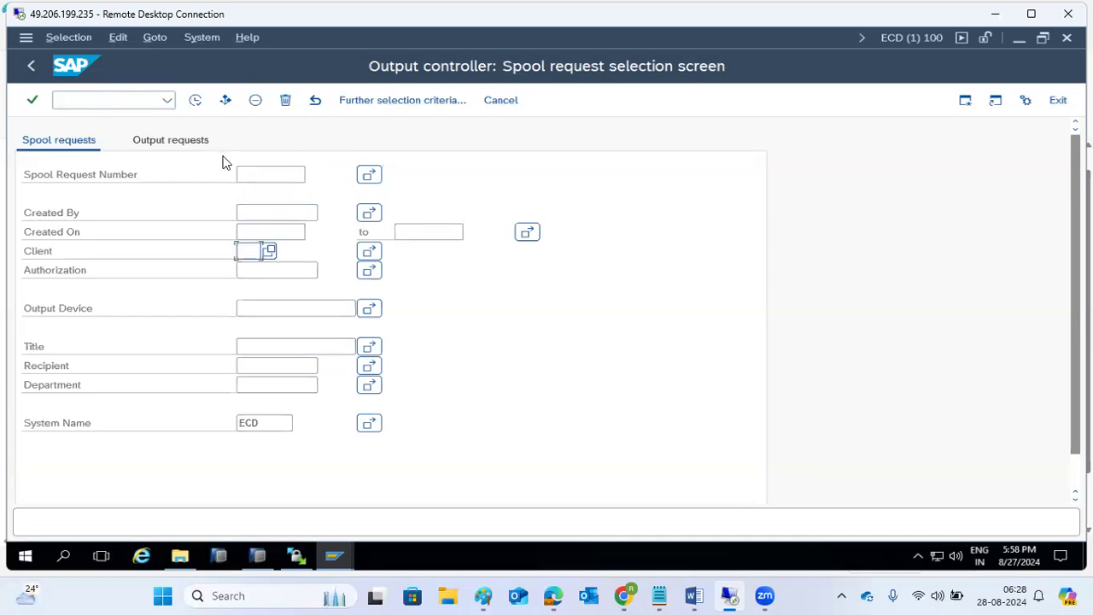
# Step: Run the spool request selection, raise the warning threshold to 40000 entries and run the selection again
pyautogui.click(196, 101)
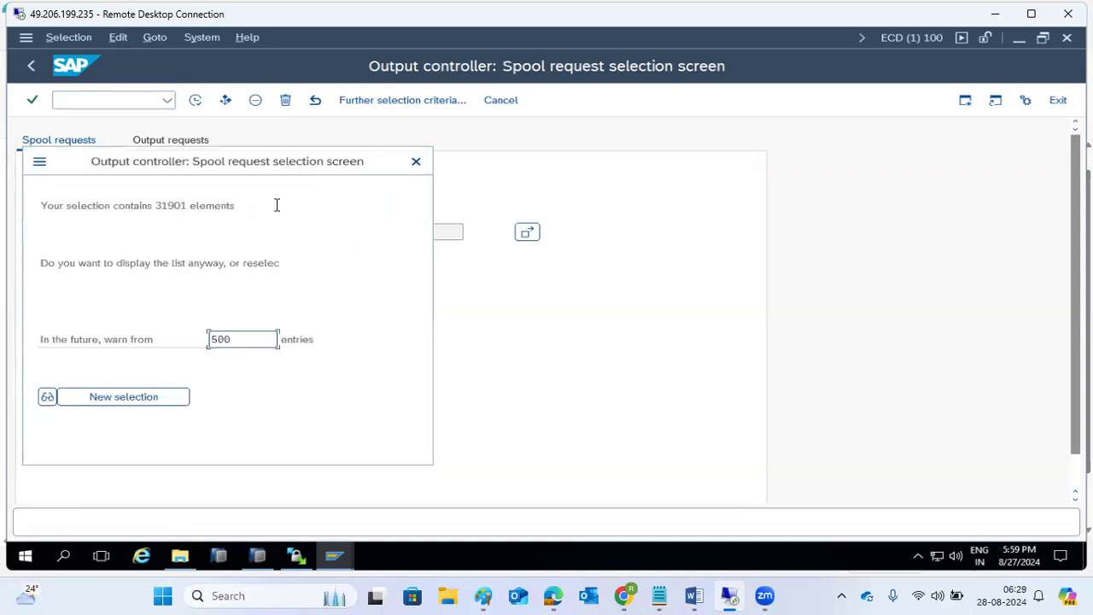
pyautogui.moveTo(159, 208); pyautogui.dragTo(179, 209)
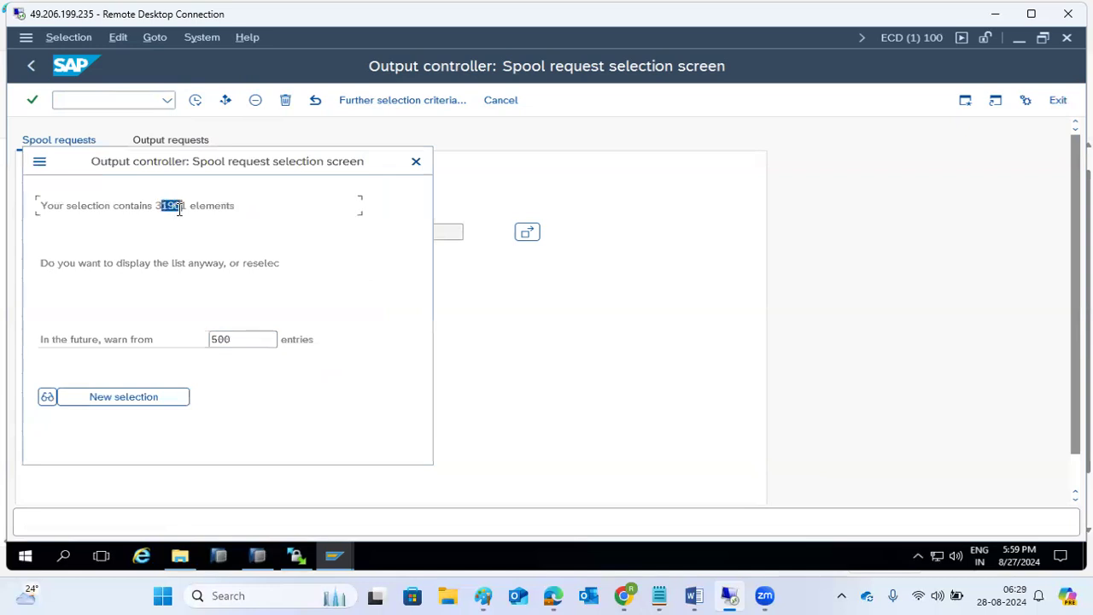
pyautogui.moveTo(254, 336); pyautogui.dragTo(203, 342)
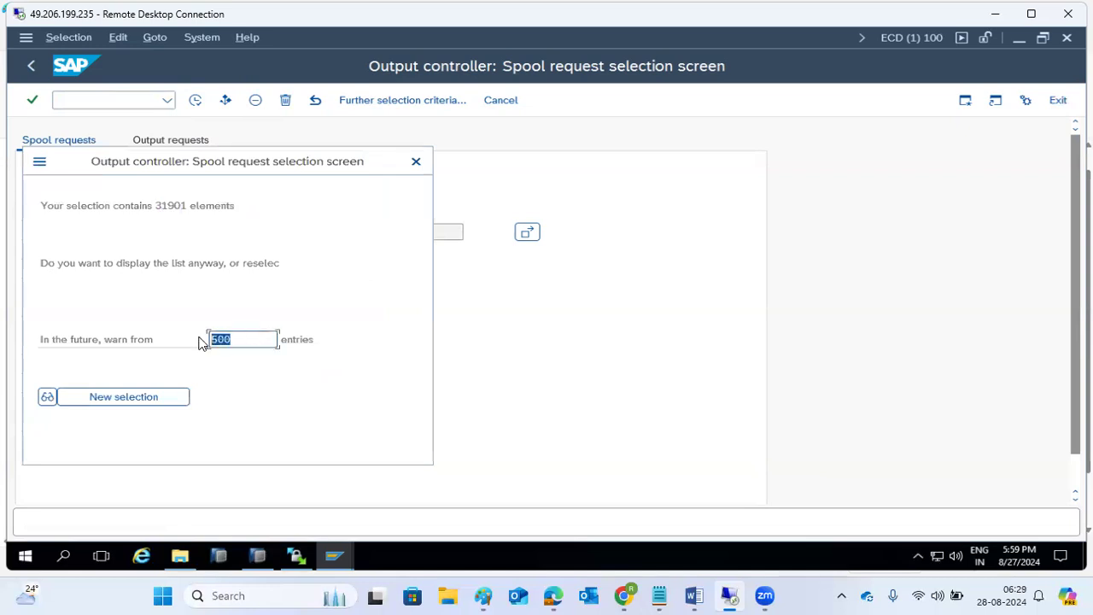
pyautogui.write('40000')
pyautogui.click(71, 400)
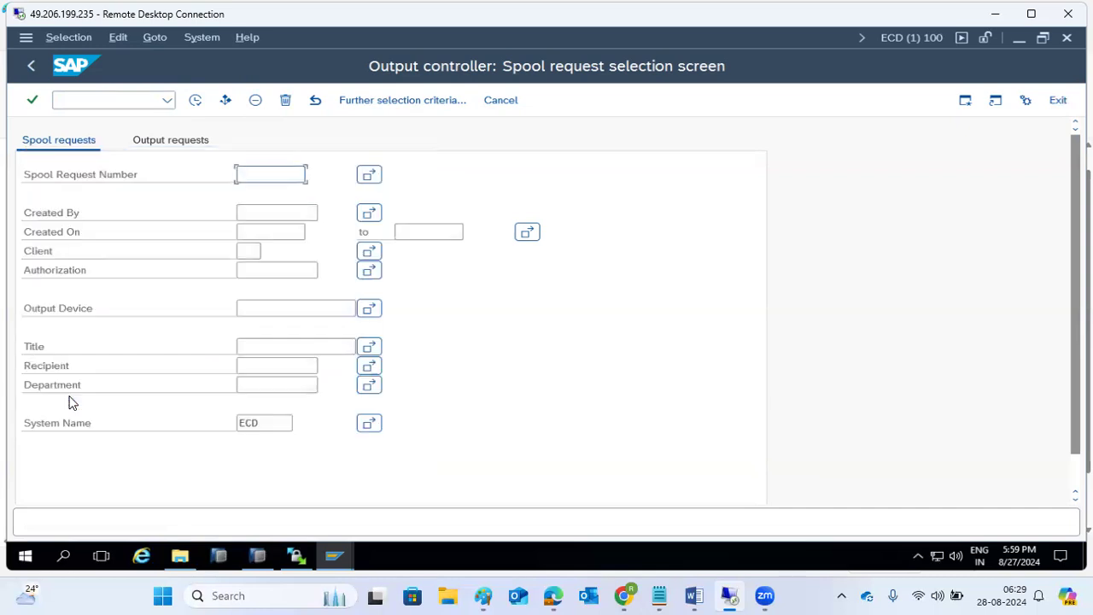
pyautogui.click(195, 100)
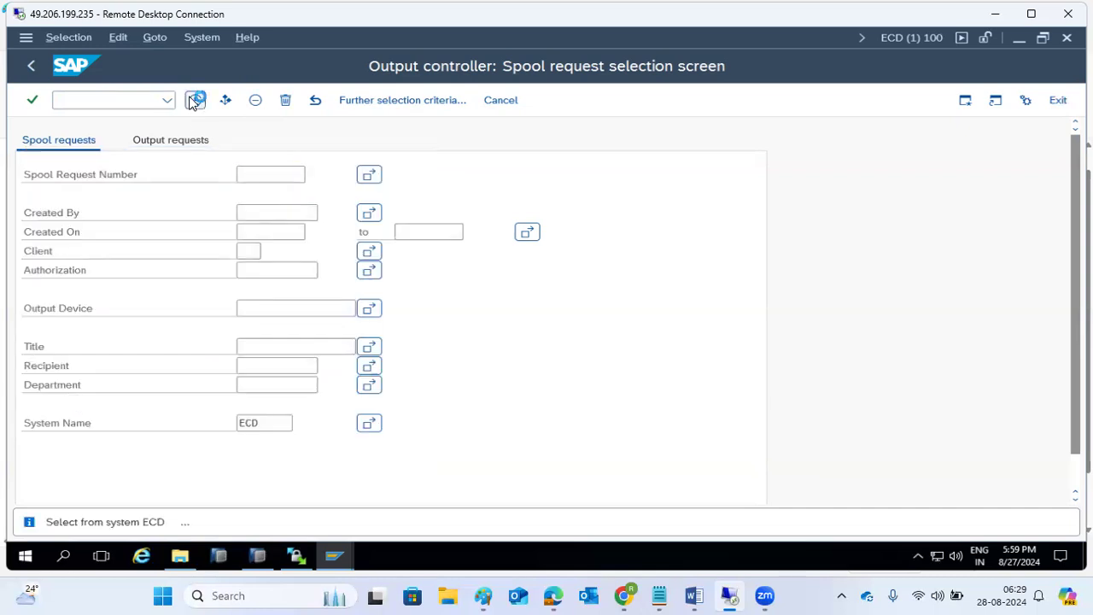
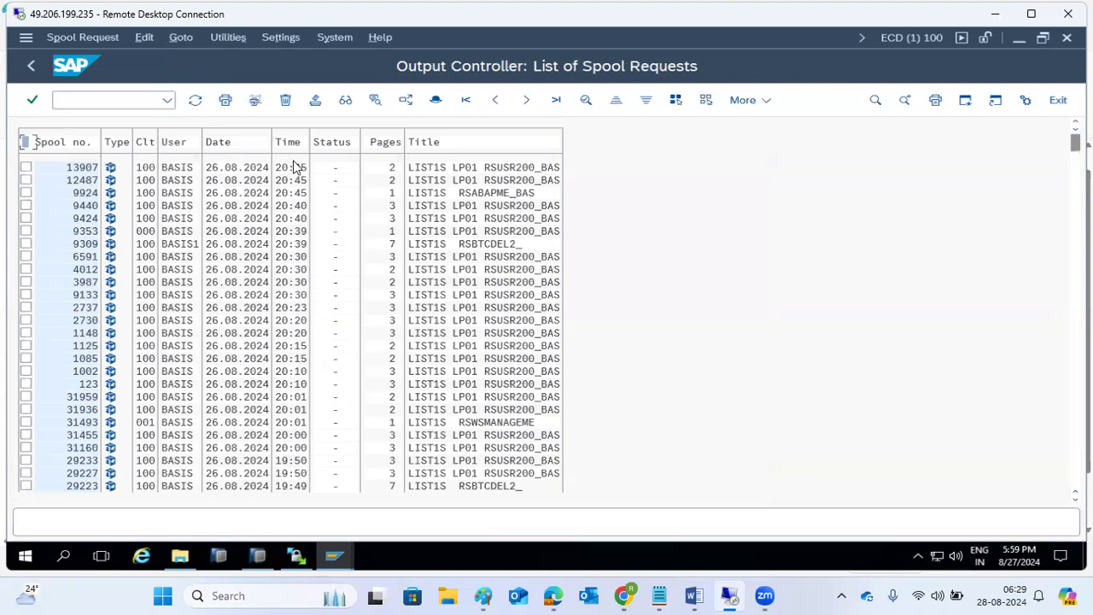
# Step: Select all listed spool requests and delete them all at once
pyautogui.click(678, 100)
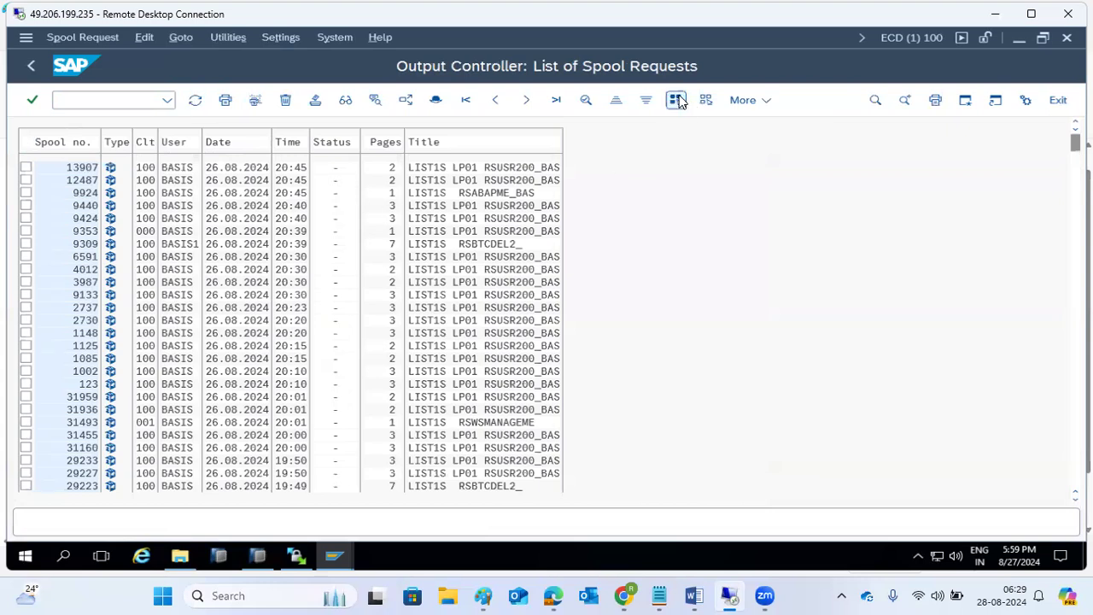
pyautogui.click(285, 101)
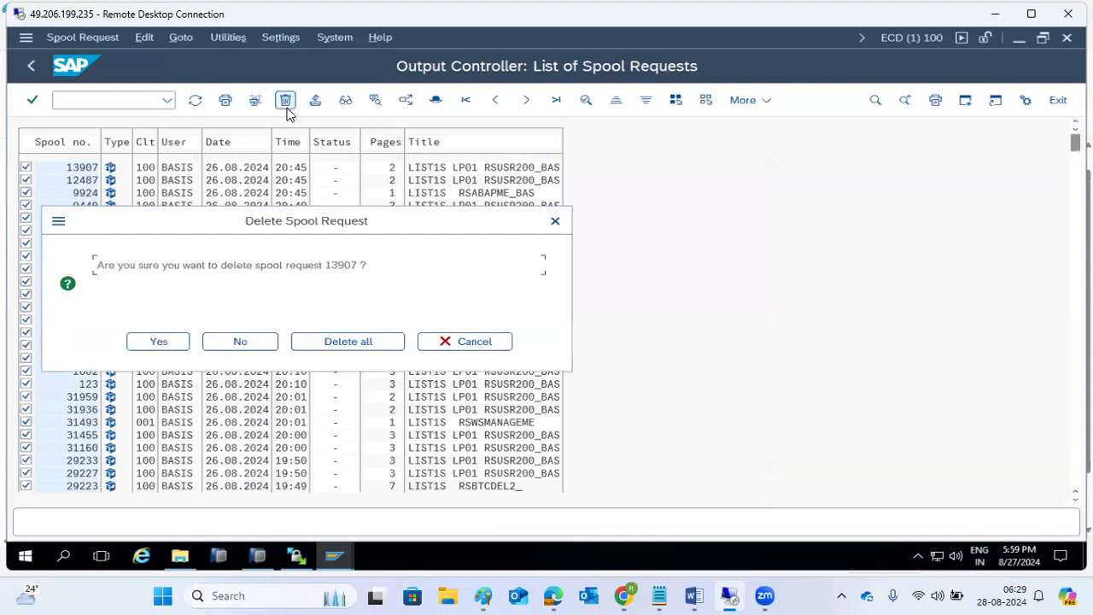
pyautogui.click(335, 342)
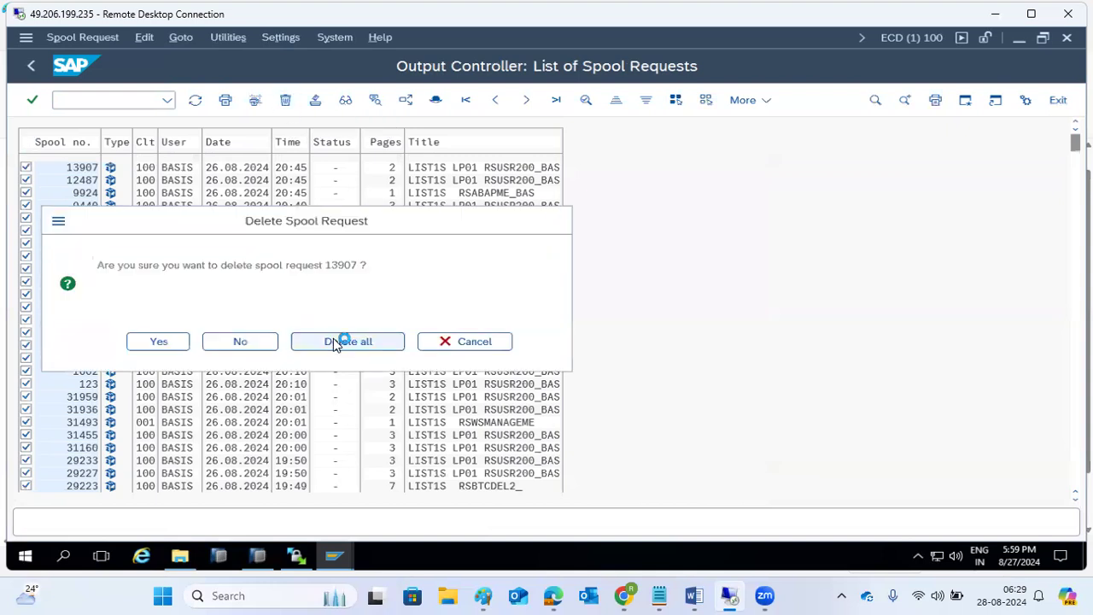
pyautogui.moveTo(331, 554)
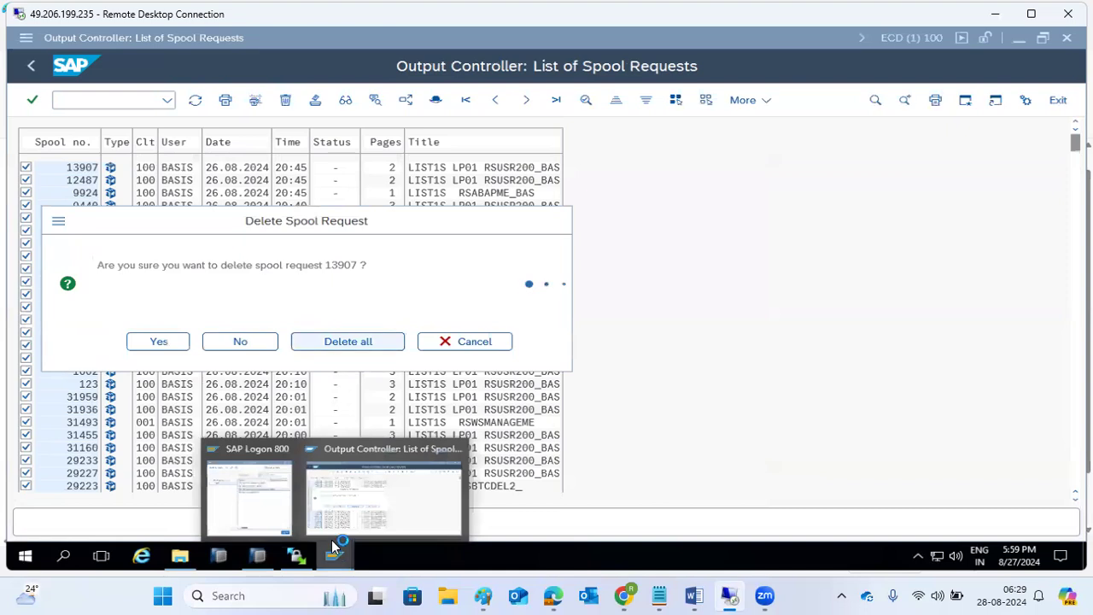
pyautogui.click(357, 499)
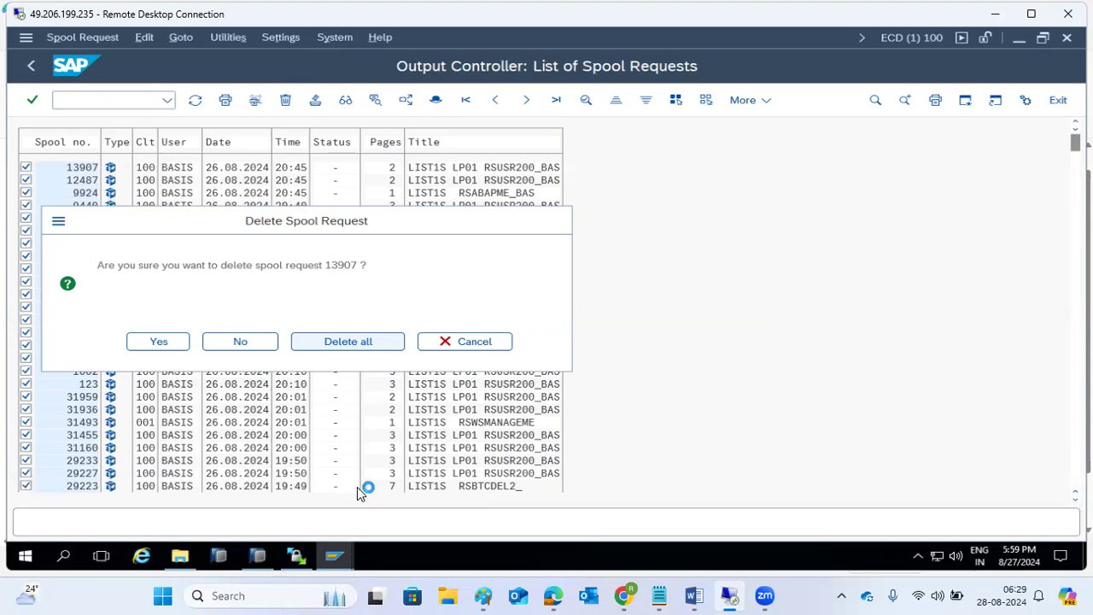
pyautogui.click(1011, 598)
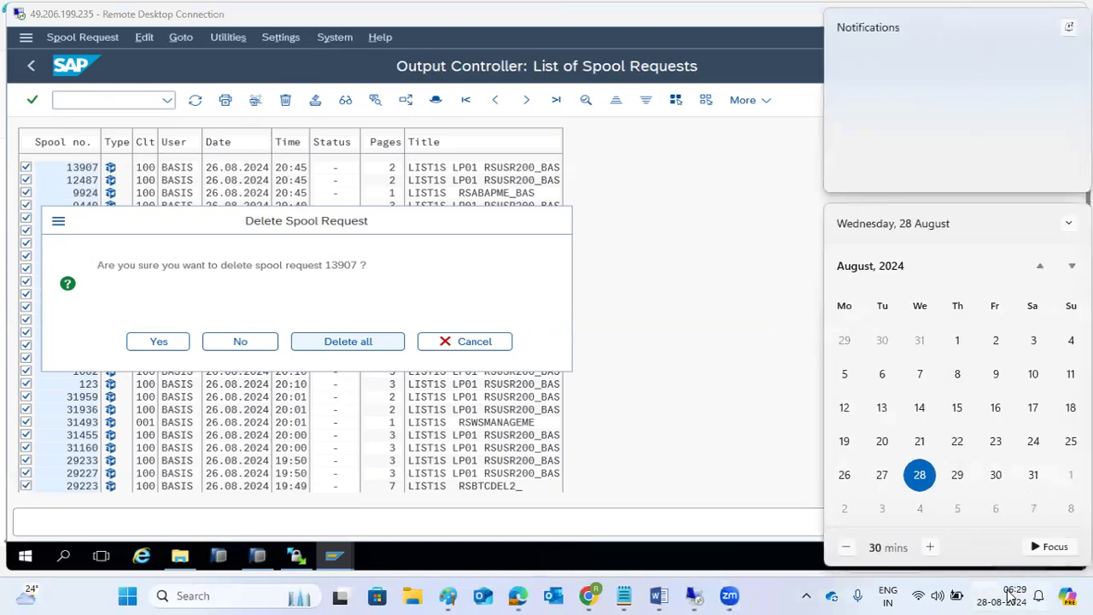
pyautogui.click(713, 396)
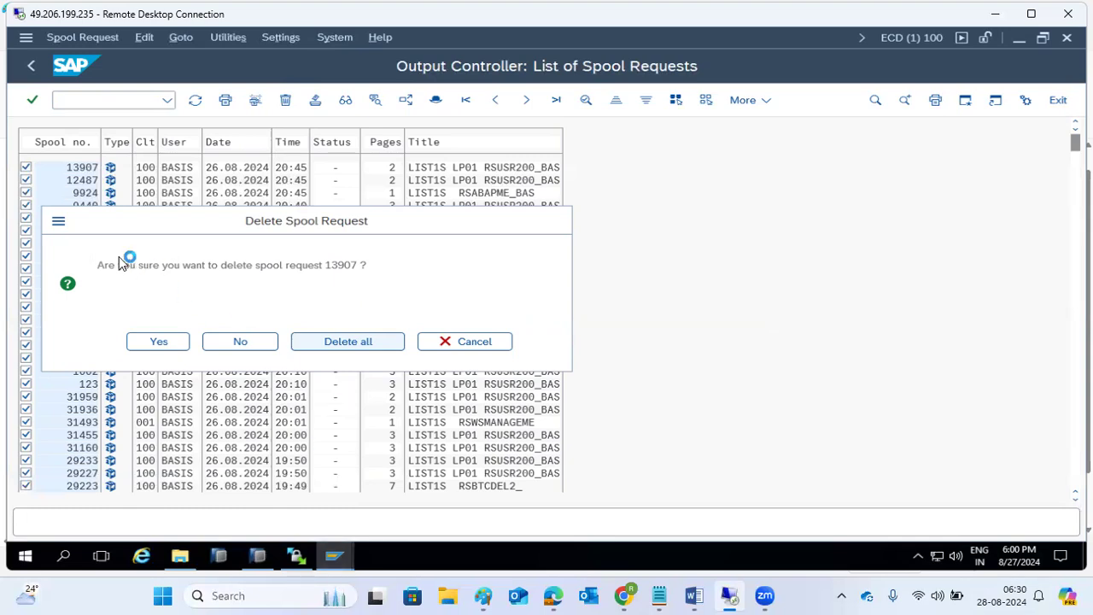
# Step: Open an additional ECD session from the deletion prompt and list today's runtime errors with transaction st22
pyautogui.click(60, 224)
pyautogui.click(98, 293)
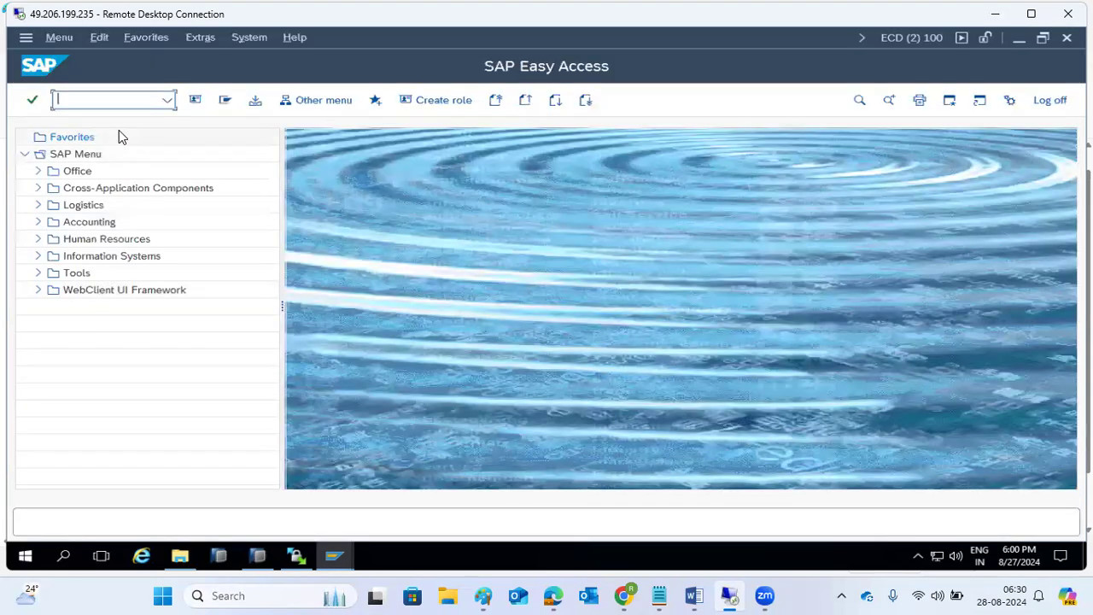
pyautogui.write('st22')
pyautogui.press('Return')
pyautogui.click(244, 175)
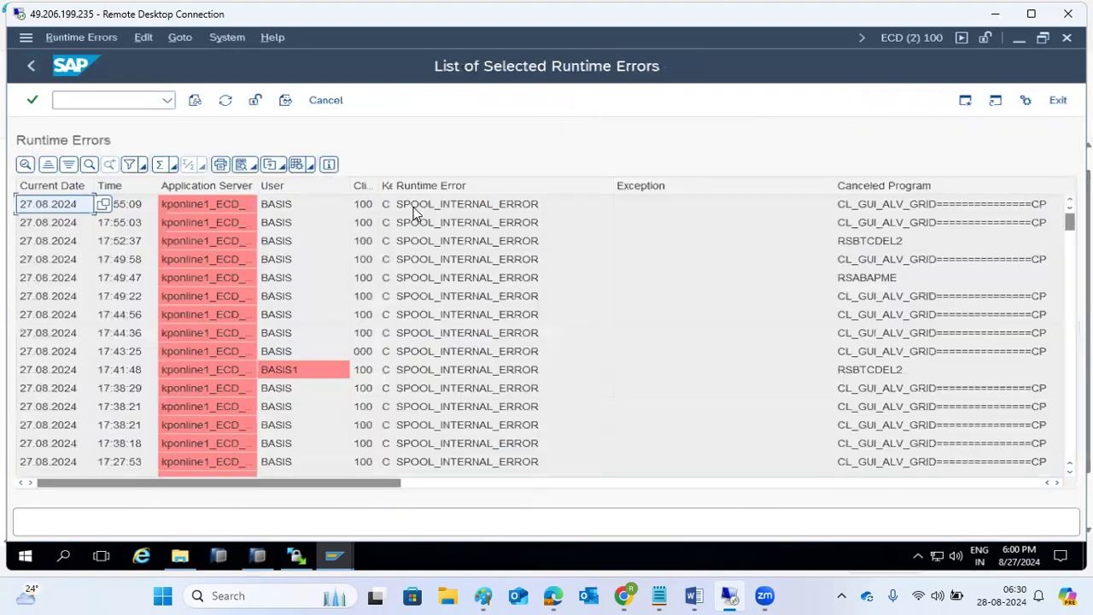
# Step: Select the newest SPOOL_INTERNAL_ERROR entry, refresh the runtime error list and return to SAP Easy Access
pyautogui.click(413, 205)
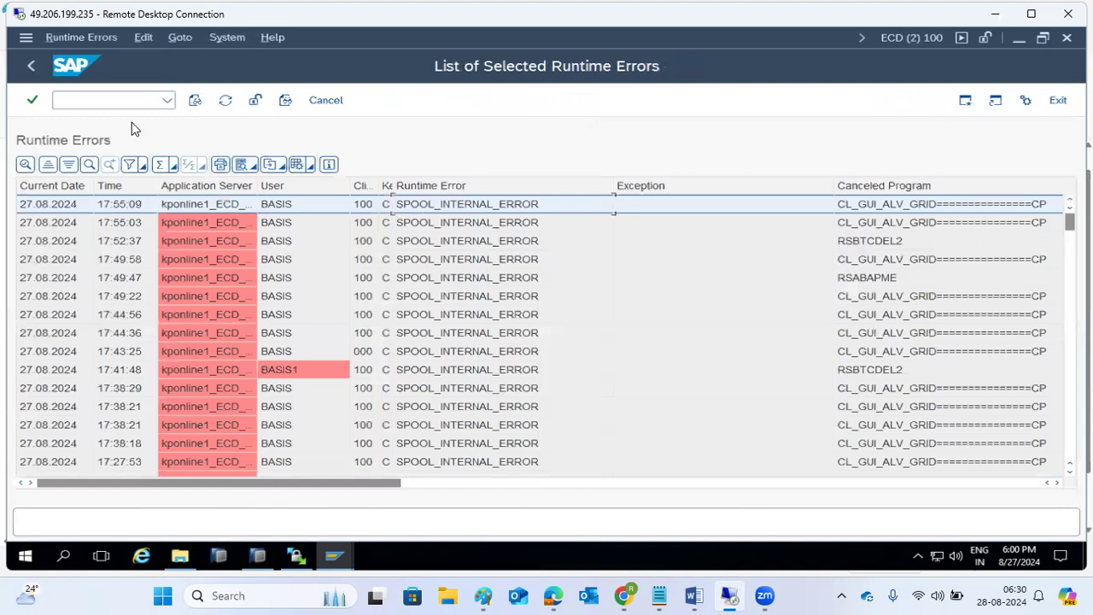
pyautogui.click(229, 100)
pyautogui.click(33, 66)
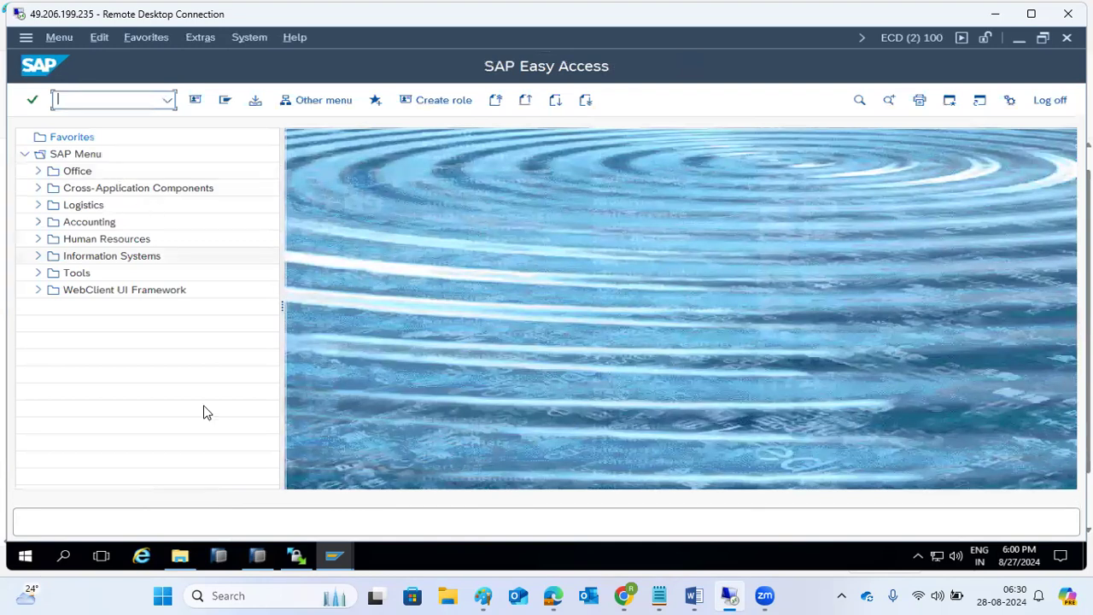
# Step: Switch to SAP Logon and log on to SAP NetWeaver Development, client 001, with user basis and the account password
pyautogui.click(336, 557)
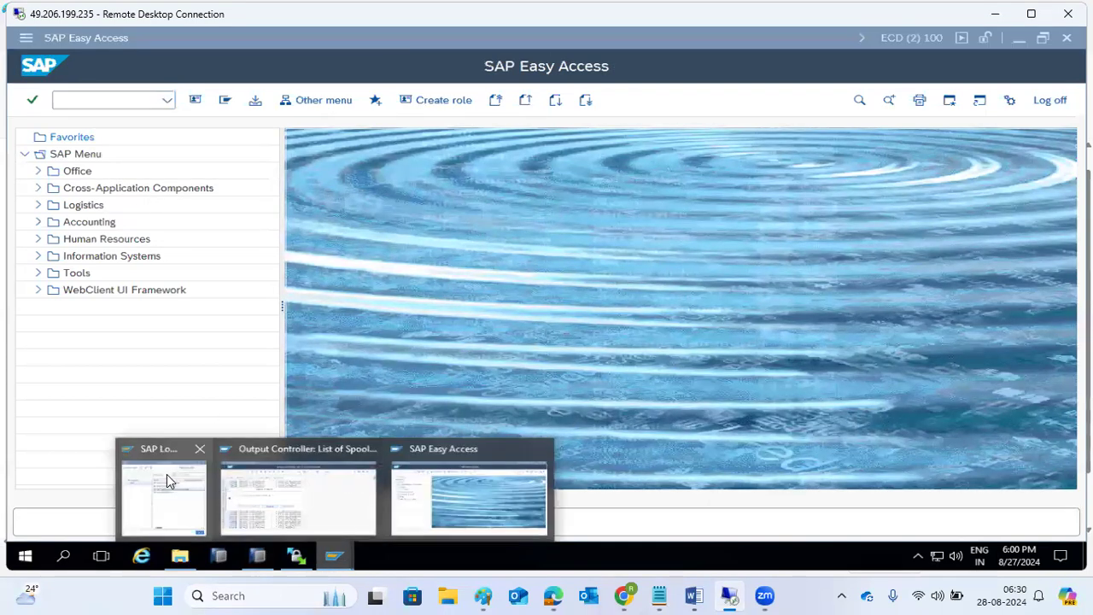
pyautogui.click(164, 478)
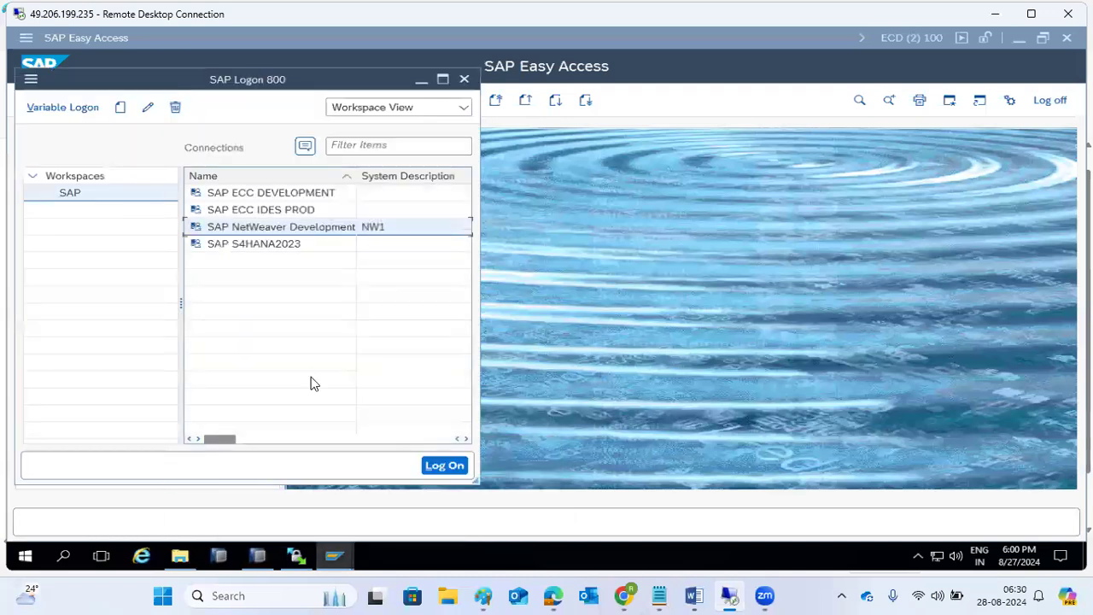
pyautogui.doubleClick(278, 231)
pyautogui.write('basis')
pyautogui.press('Tab')
pyautogui.write('***********')
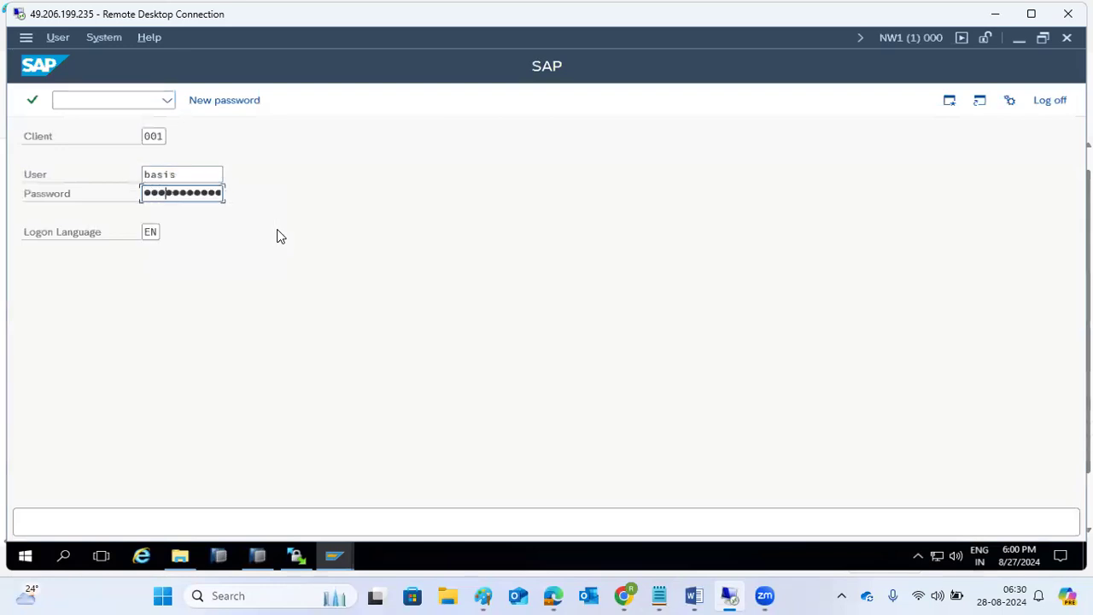
pyautogui.press('Return')
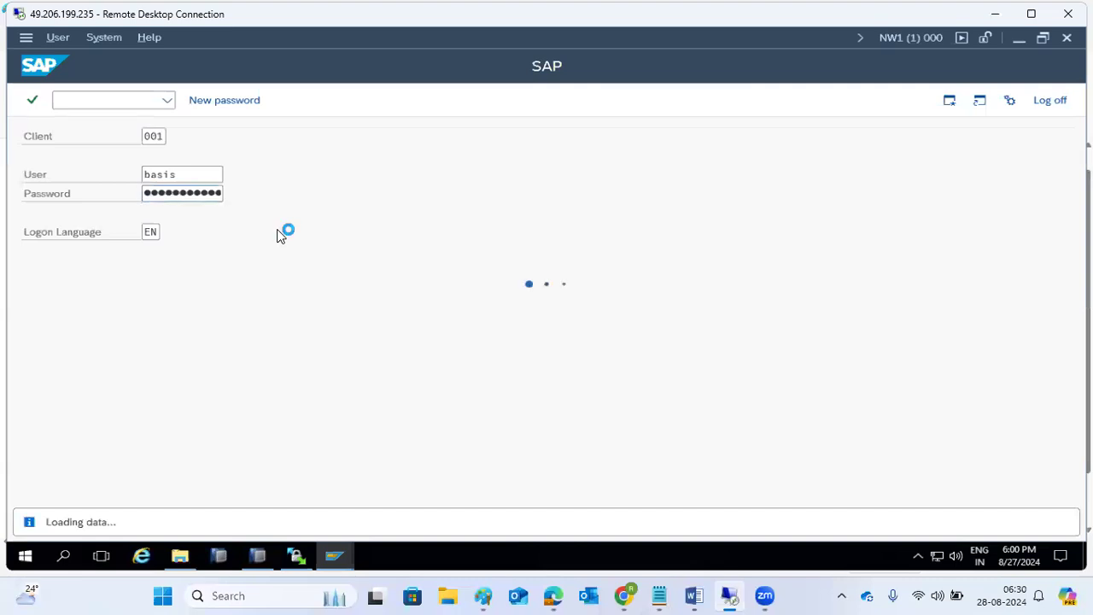
# Step: Check the ABAP runtime errors in NW1 with transaction st22 and end the session with /nex
pyautogui.write('st22')
pyautogui.press('Return')
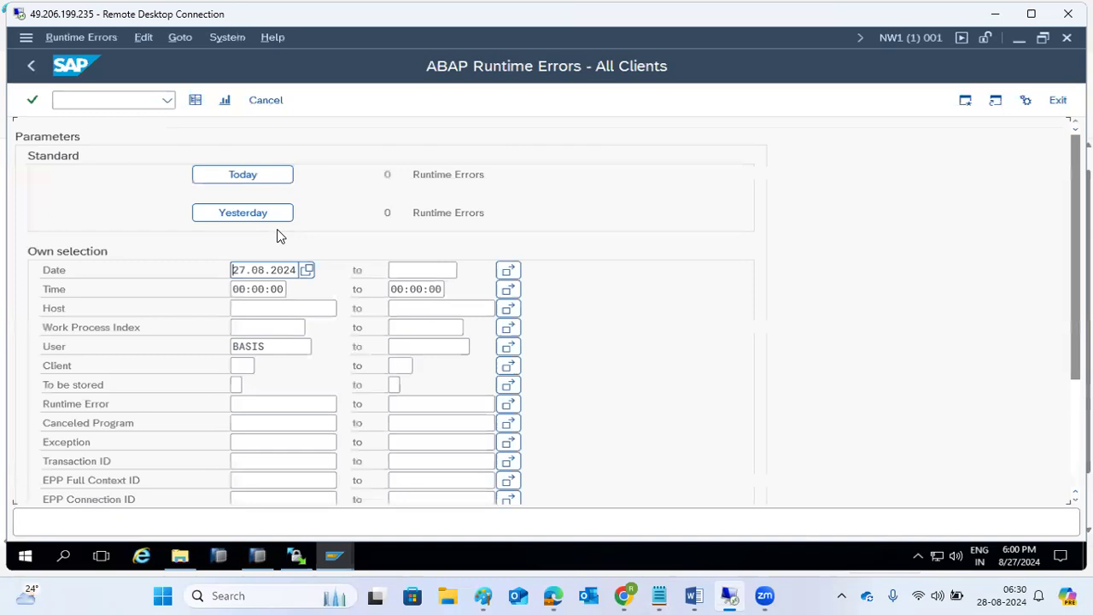
pyautogui.click(90, 99)
pyautogui.write('/nex')
pyautogui.press('Return')
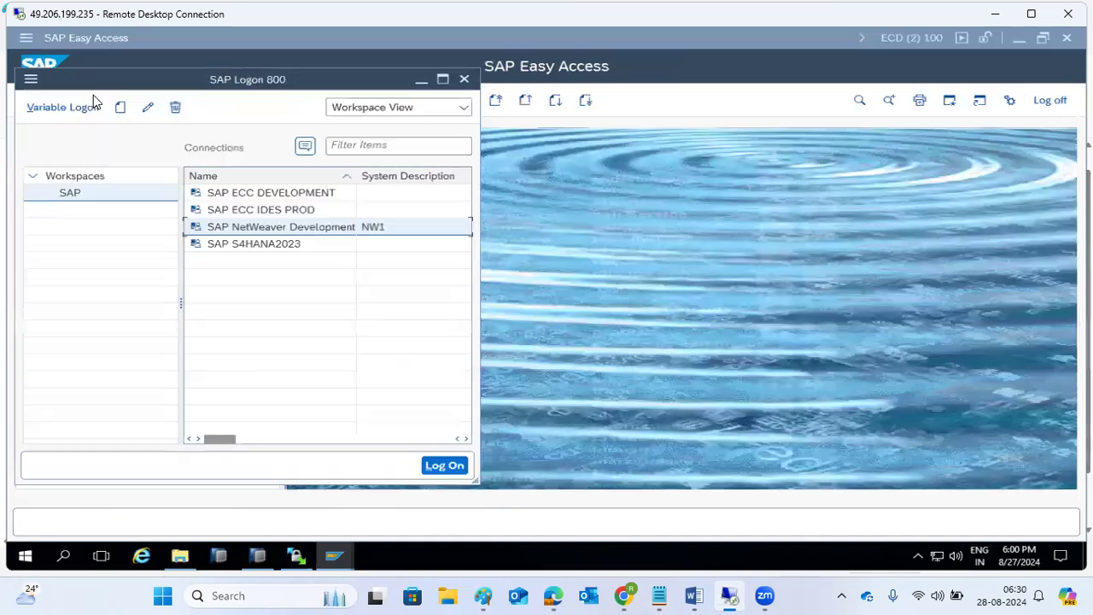
# Step: Log on to SAP ECC IDES PROD, client 800, with user basis and the account password
pyautogui.doubleClick(229, 212)
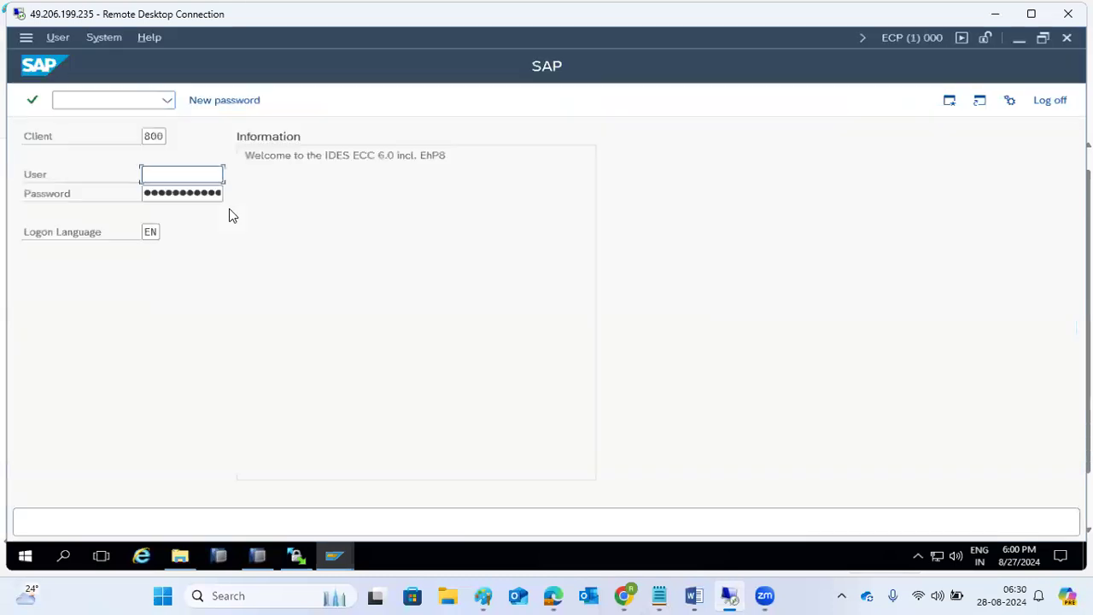
pyautogui.write('basis')
pyautogui.press('Tab')
pyautogui.write('•••••••••')
pyautogui.press('Return')
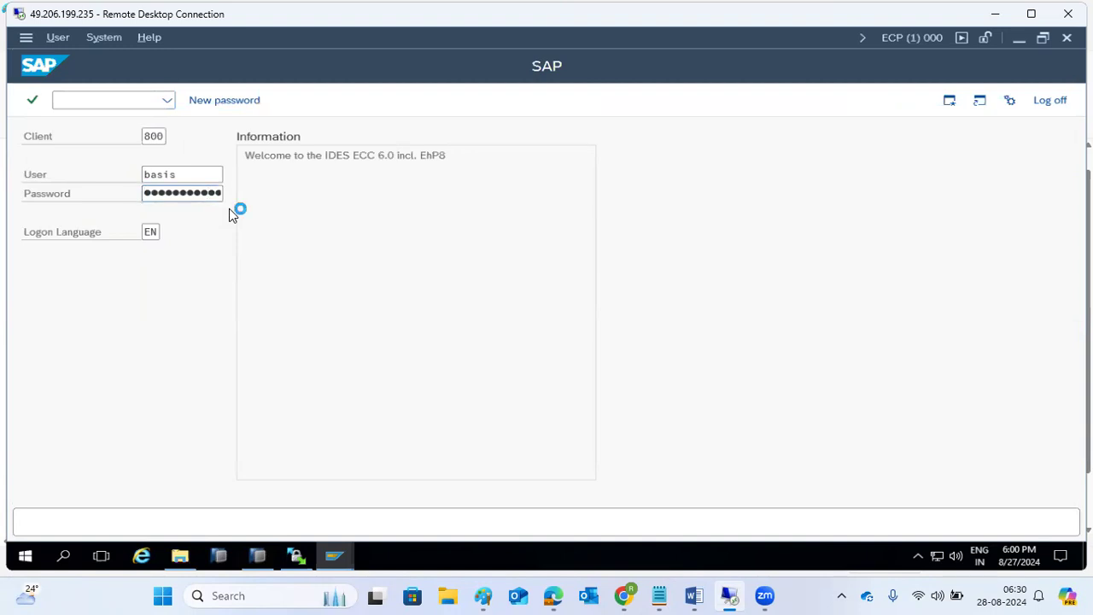
# Step: List today's runtime errors of the ECP system with transaction st22
pyautogui.write('st22')
pyautogui.press('Return')
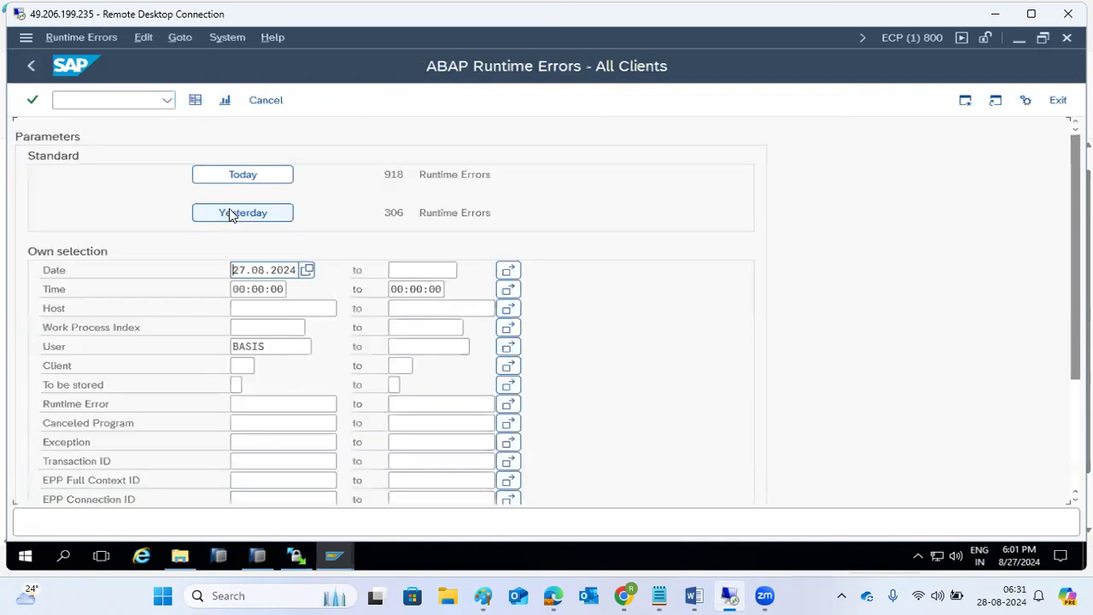
pyautogui.click(244, 175)
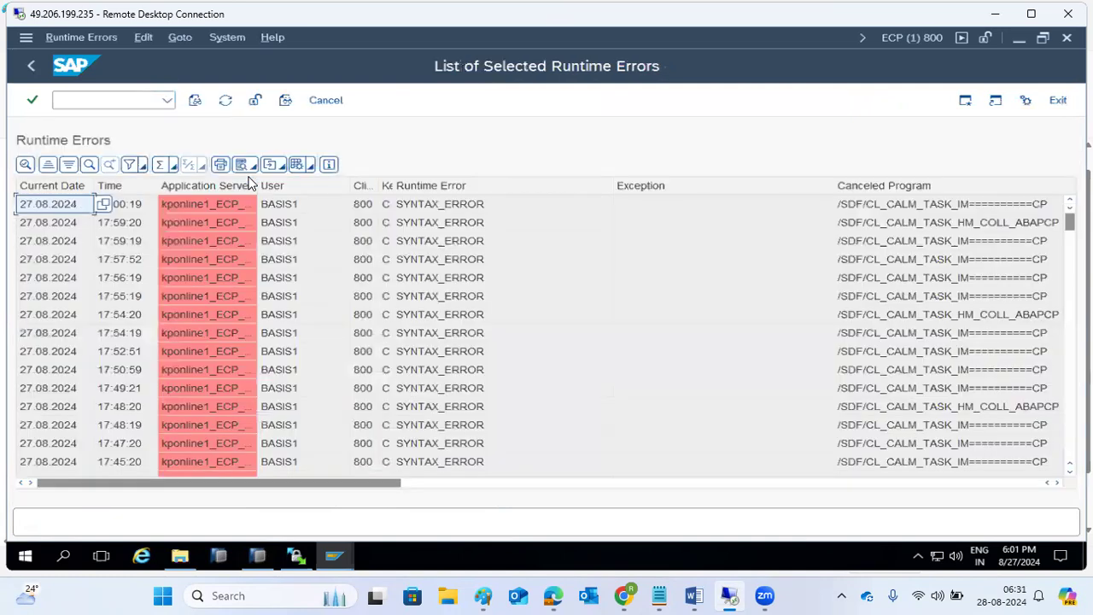
# Step: Examine the long text of the SYNTAX_ERROR dump from 17:59:20 and return to SAP Easy Access
pyautogui.click(422, 227)
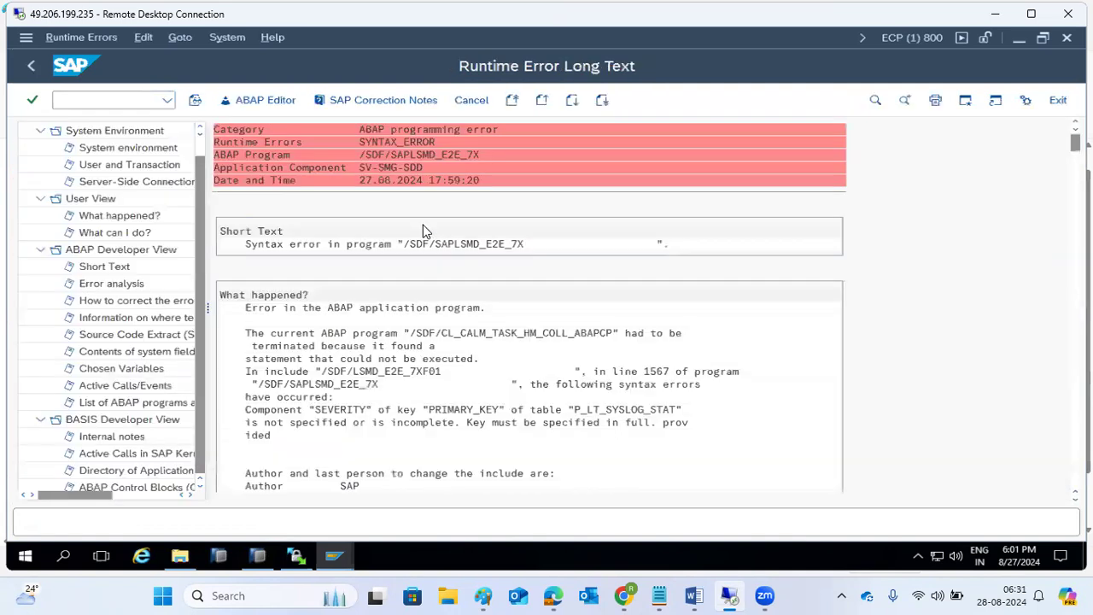
pyautogui.click(494, 248)
pyautogui.click(466, 340)
pyautogui.scroll(-3, 491, 344)
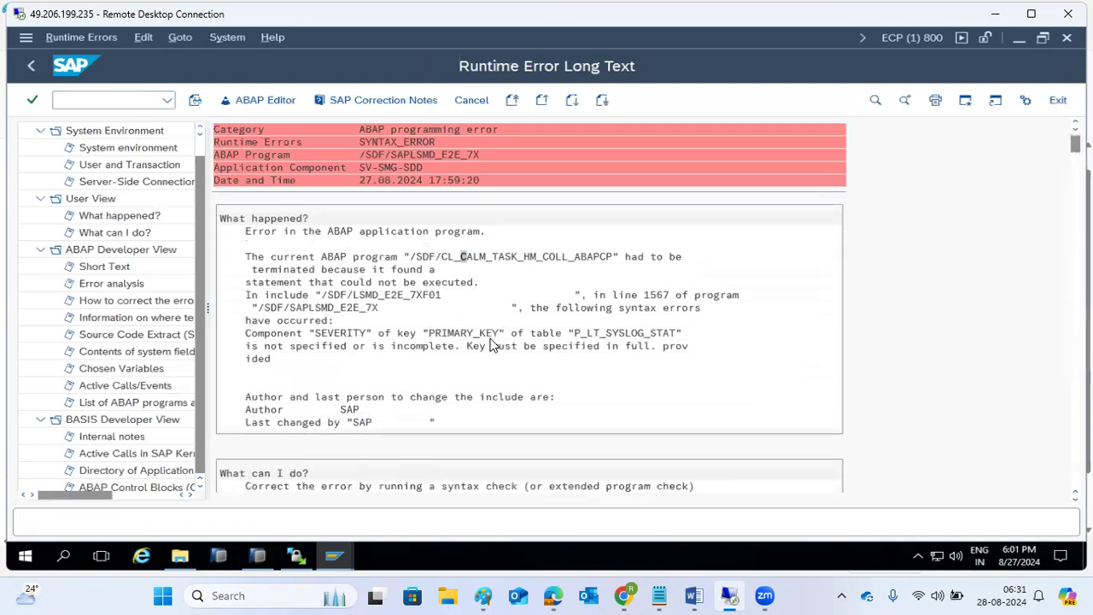
pyautogui.click(344, 322)
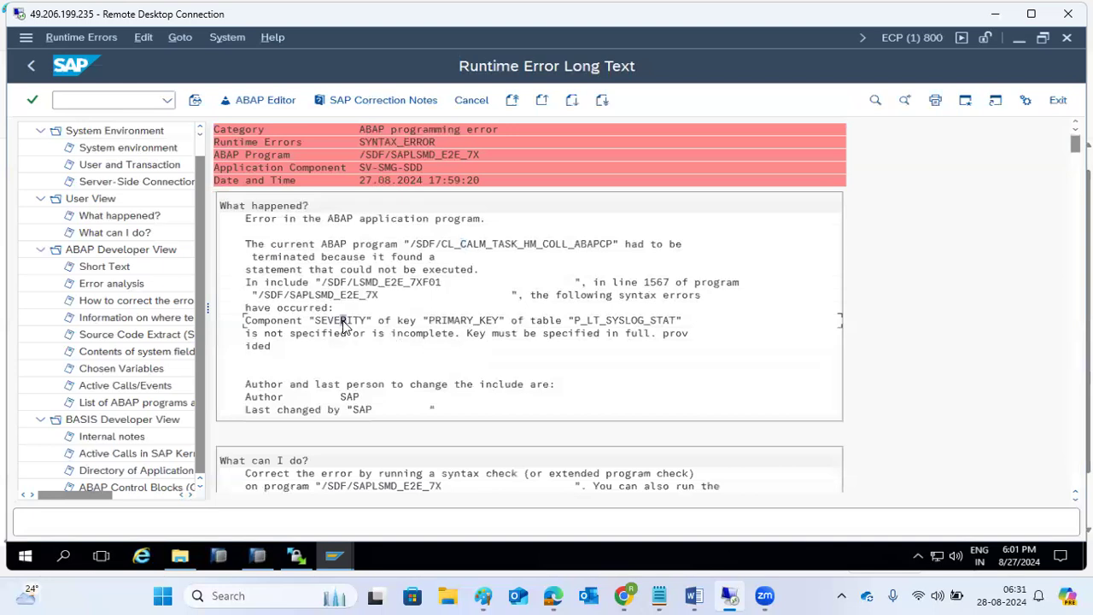
pyautogui.click(31, 66)
pyautogui.moveTo(1069, 222)
pyautogui.mouseDown()
pyautogui.moveTo(1069, 461)
pyautogui.moveTo(1070, 216)
pyautogui.mouseUp()
pyautogui.click(31, 66)
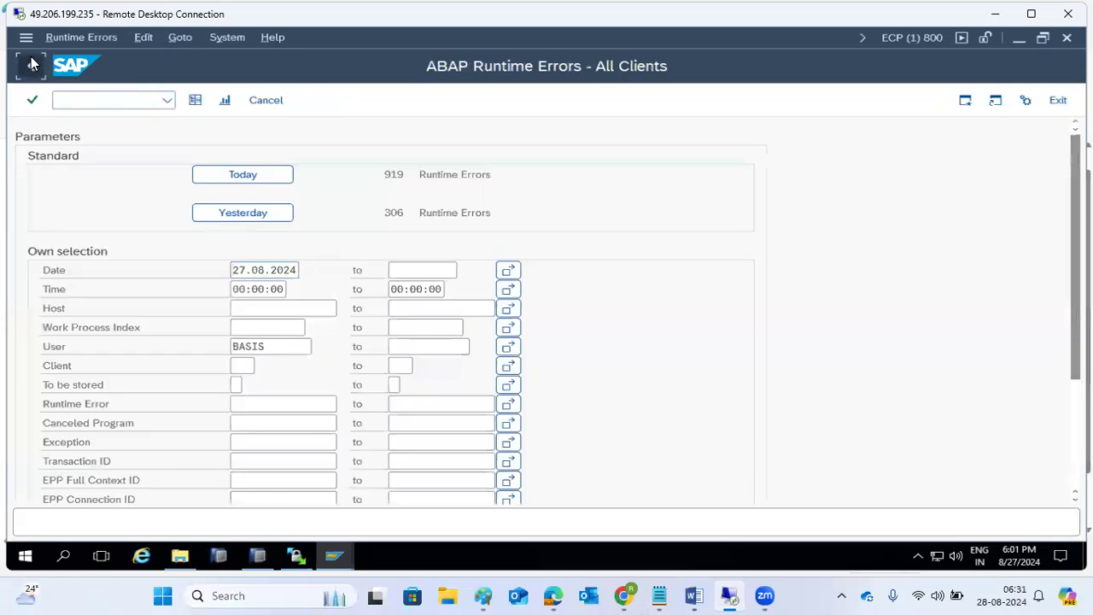
pyautogui.click(31, 66)
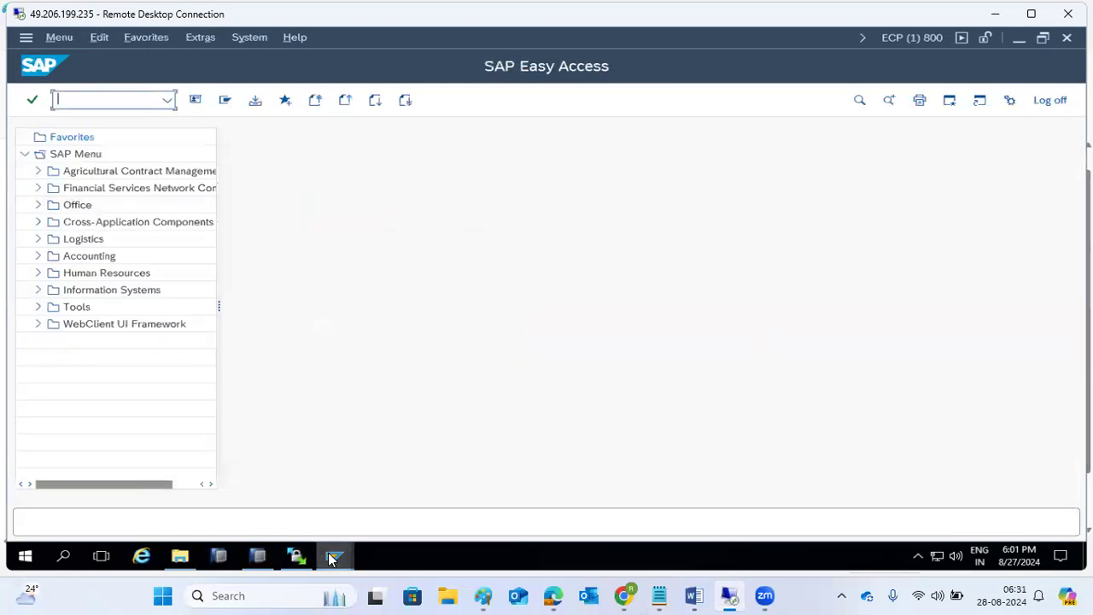
# Step: Check the spool deletion in the first ECD session and switch to the second ECD session
pyautogui.click(333, 556)
pyautogui.click(246, 508)
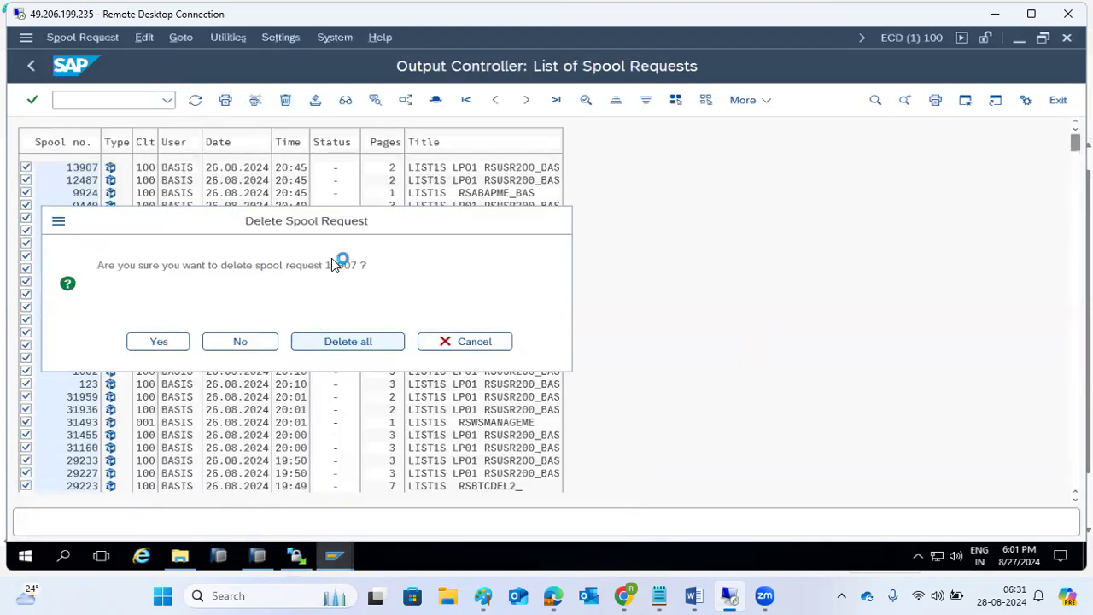
pyautogui.moveTo(335, 555)
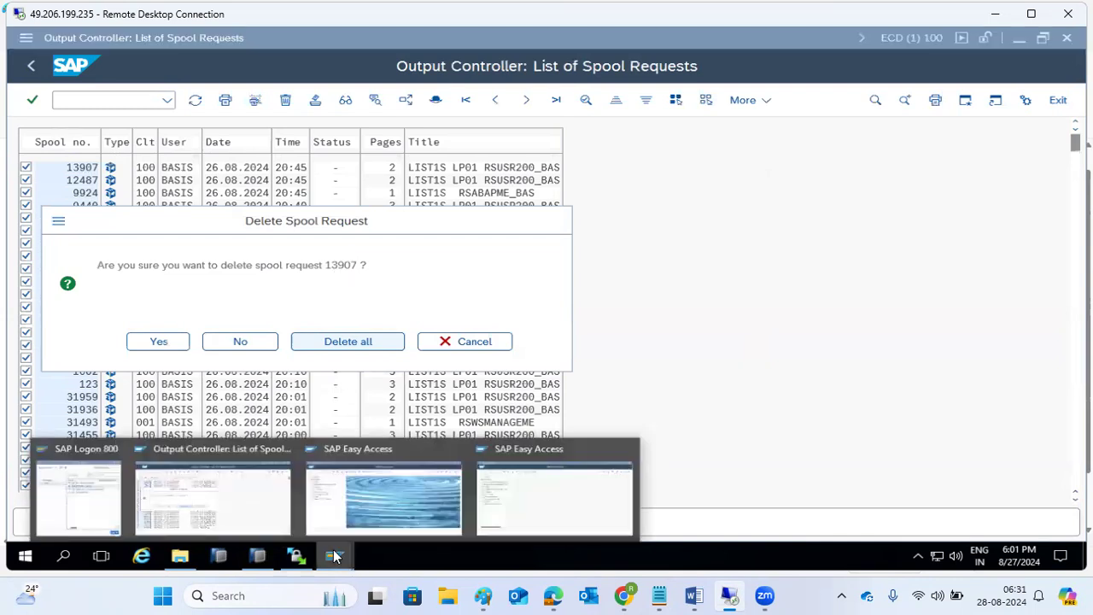
pyautogui.click(374, 502)
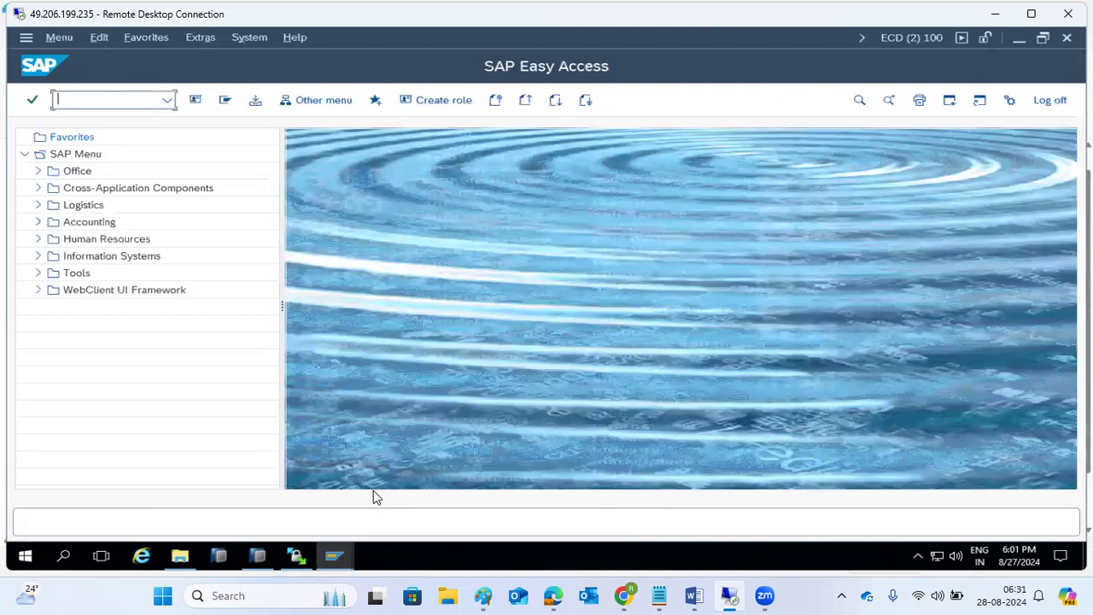
# Step: Open transaction sm37 and run the job selection for user BASIS1 on 27.08.2024
pyautogui.write('sm37')
pyautogui.press('Return')
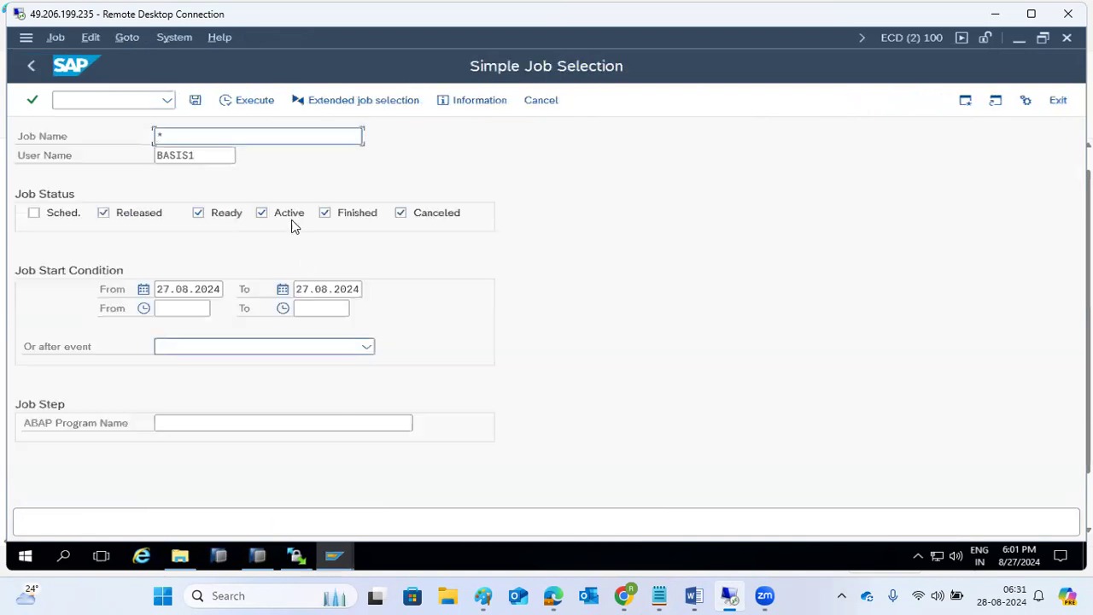
pyautogui.click(254, 100)
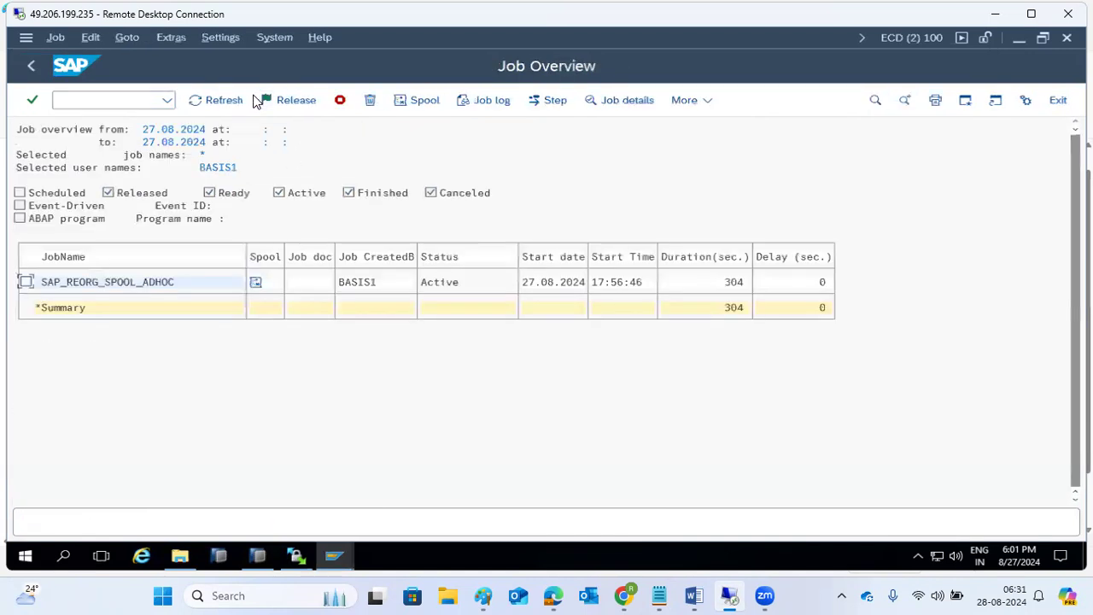
# Step: View the spool request of the SAP_REORG_SPOOL_ADHOC job and return to the job overview
pyautogui.click(146, 283)
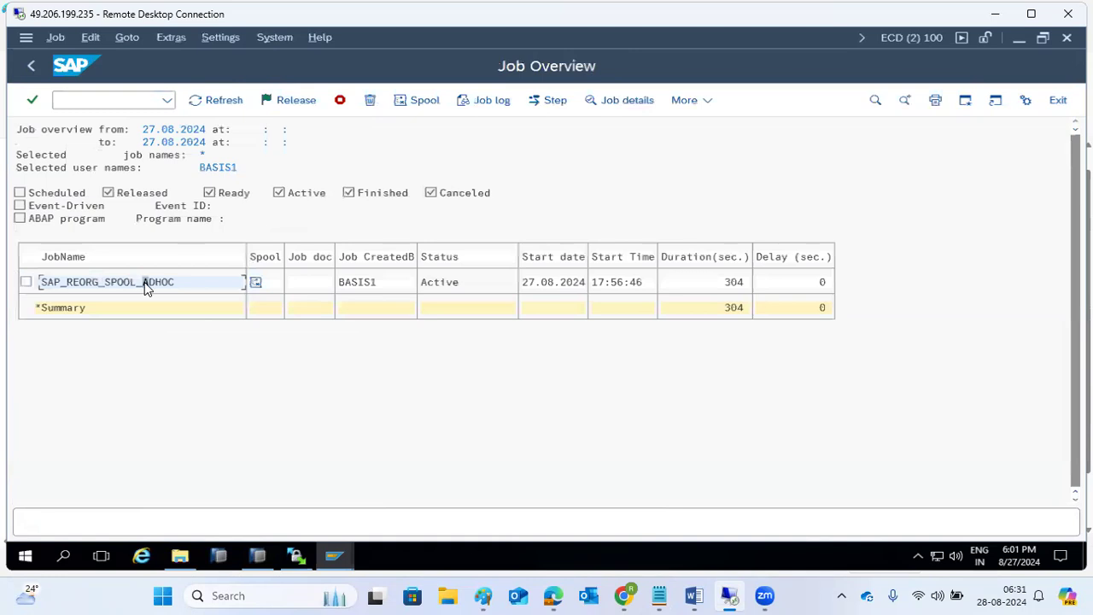
pyautogui.click(257, 282)
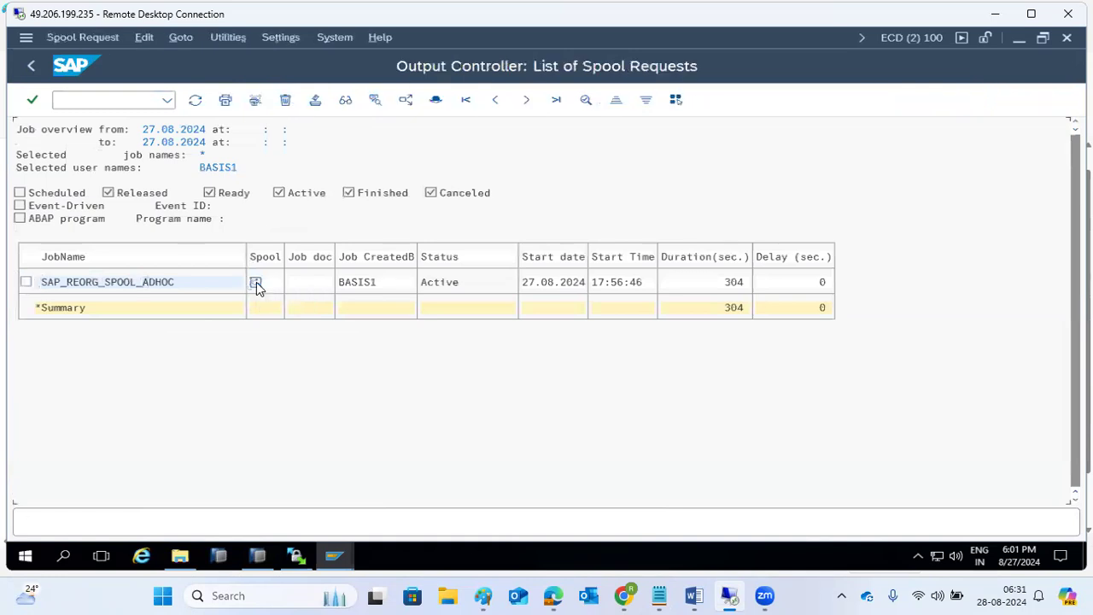
pyautogui.click(111, 171)
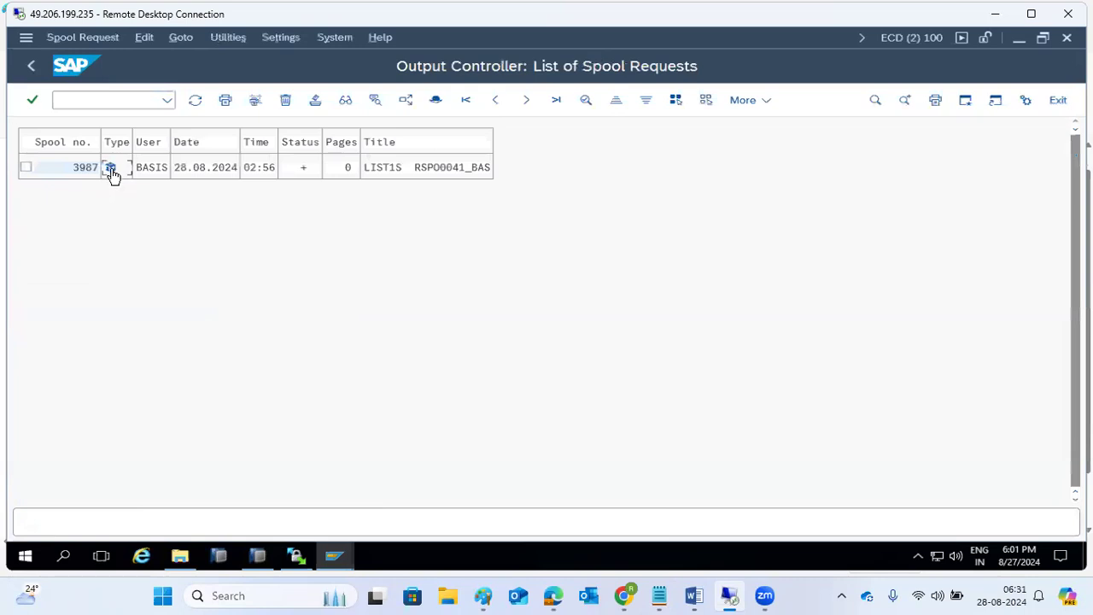
pyautogui.click(28, 63)
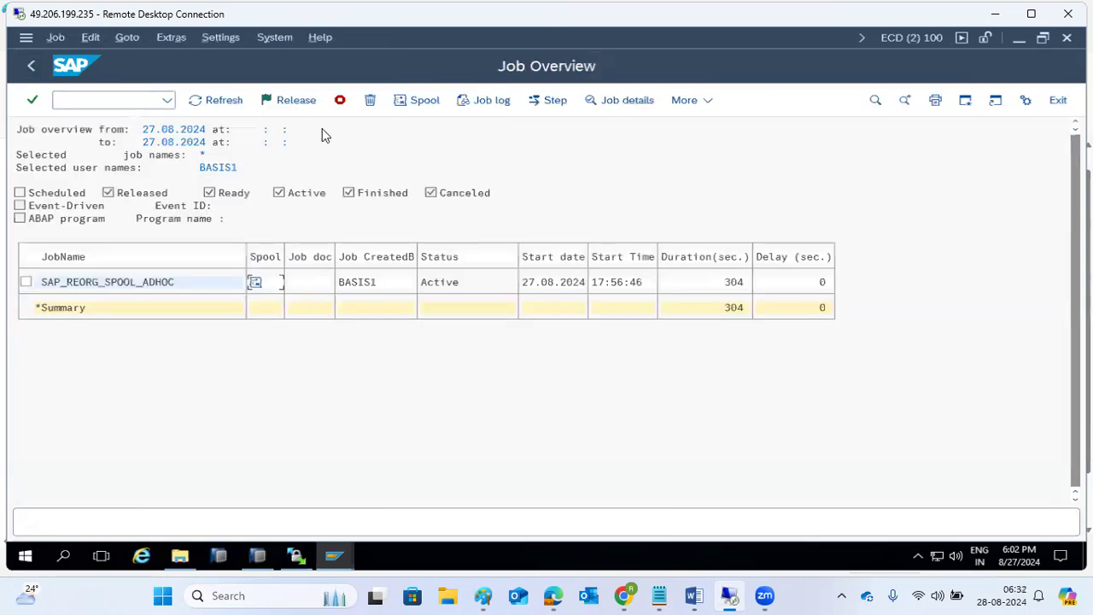
# Step: Examine the job log of SAP_REORG_SPOOL_ADHOC and go back to the job selection
pyautogui.click(482, 101)
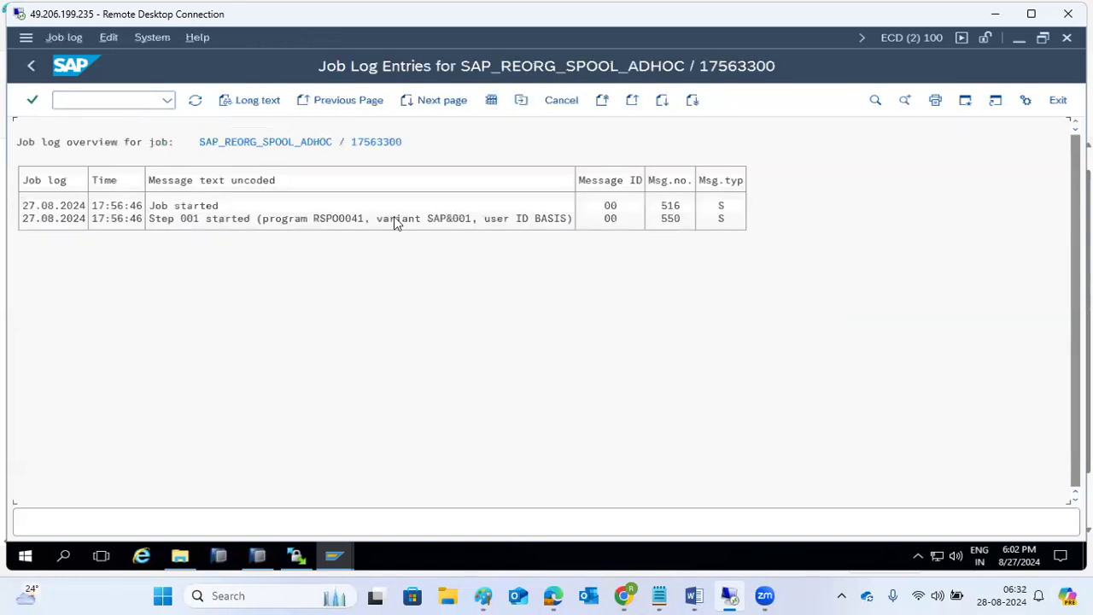
pyautogui.click(28, 66)
pyautogui.click(26, 68)
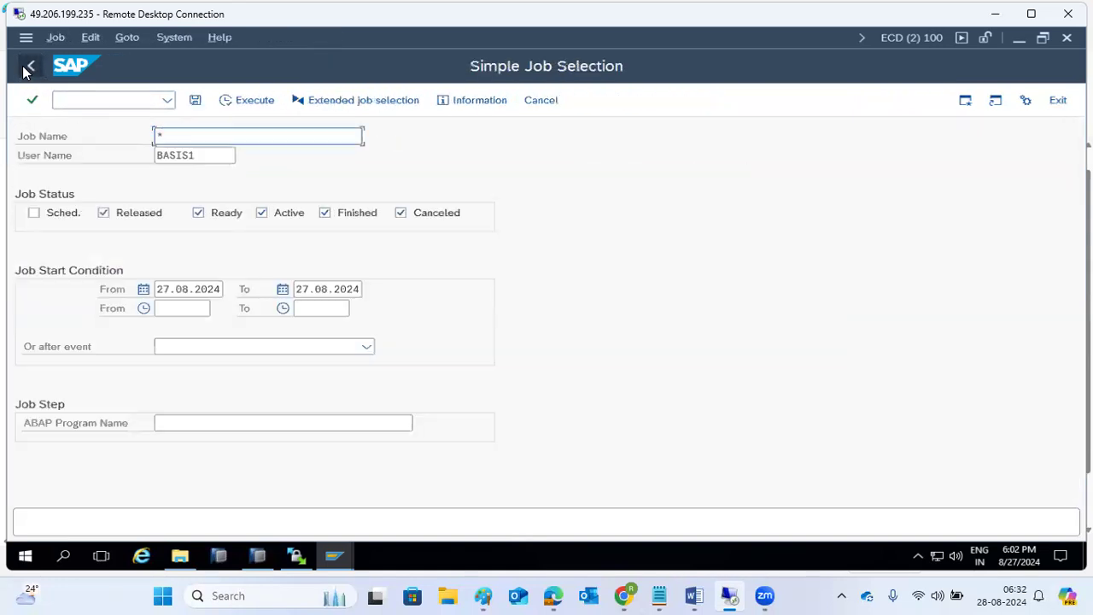
# Step: Open the ABAP runtime errors overview with transaction st22 in the ECP session and return to SAP Easy Access
pyautogui.click(210, 158)
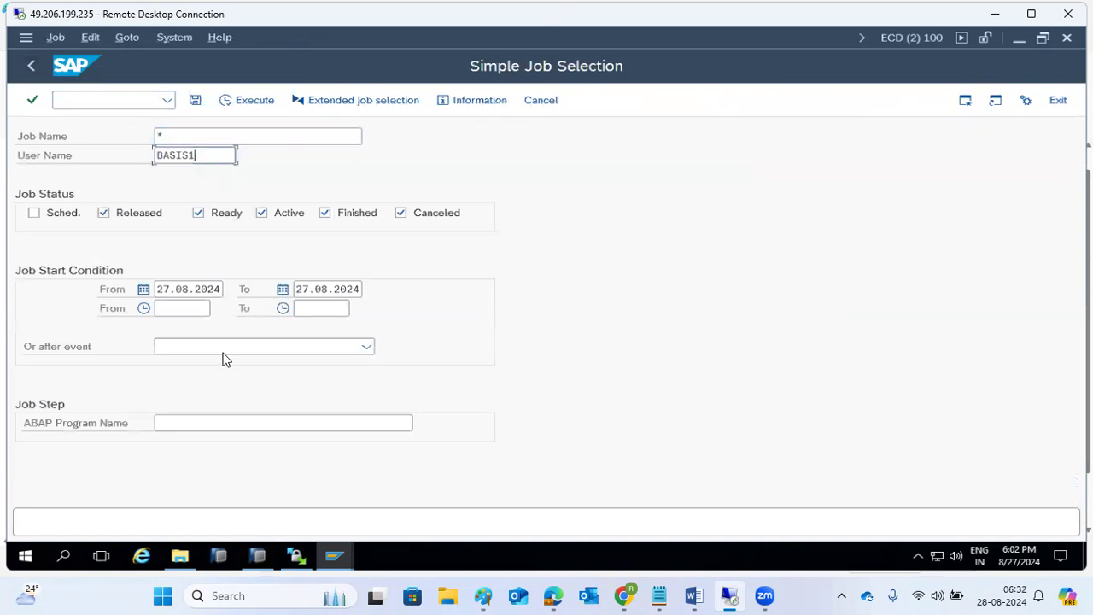
pyautogui.click(330, 566)
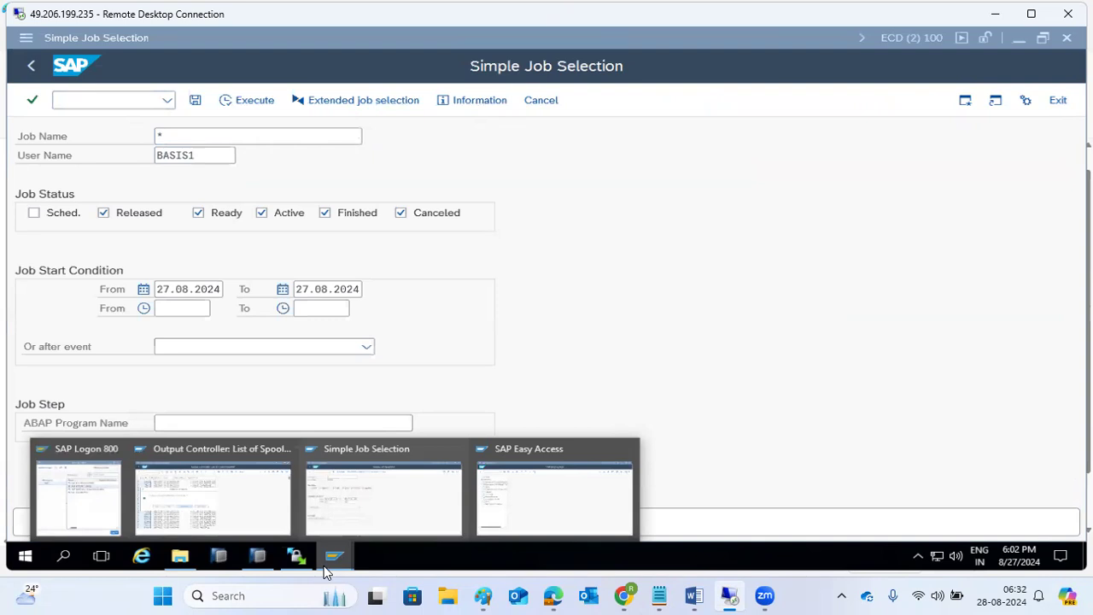
pyautogui.click(538, 504)
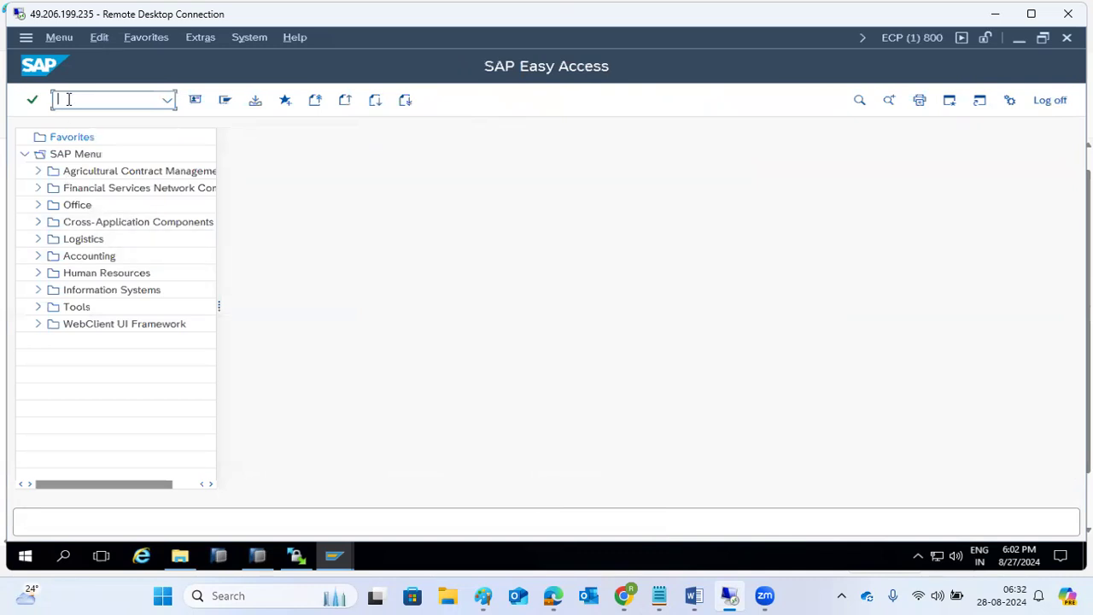
pyautogui.write('st22')
pyautogui.press('Return')
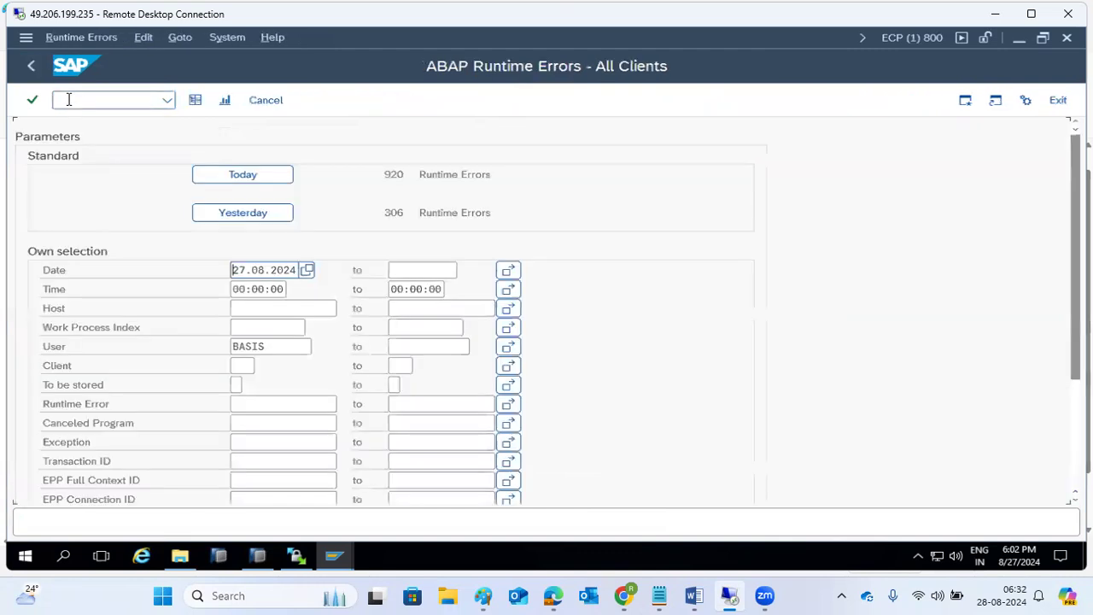
pyautogui.click(30, 66)
# Step: Check the progress of the spool deletion in the first ECD session and return to the job selection in the second
pyautogui.click(334, 556)
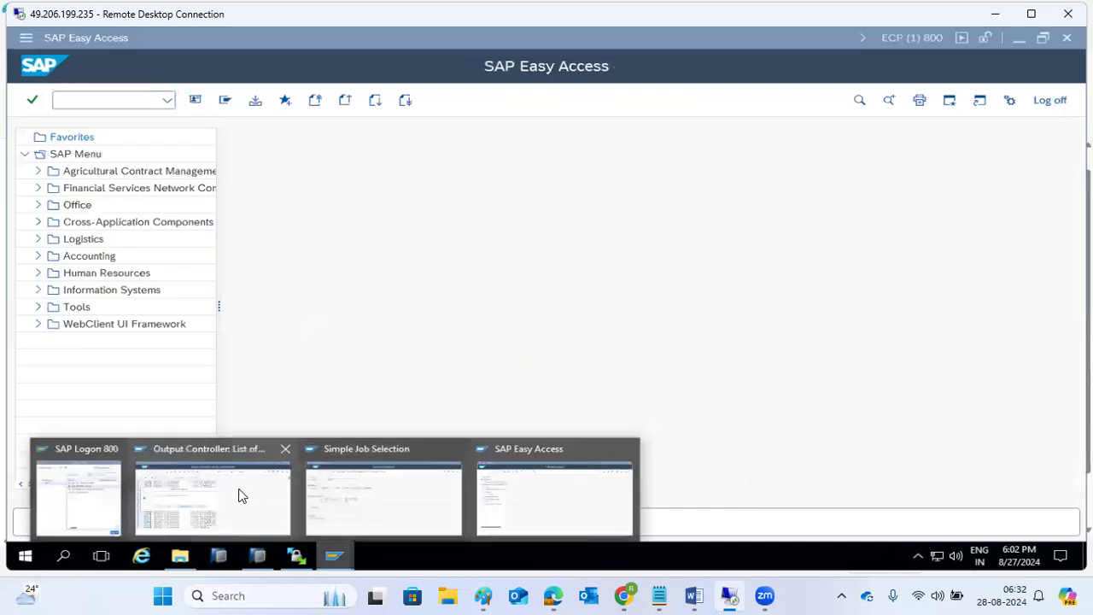
pyautogui.click(203, 485)
pyautogui.click(333, 556)
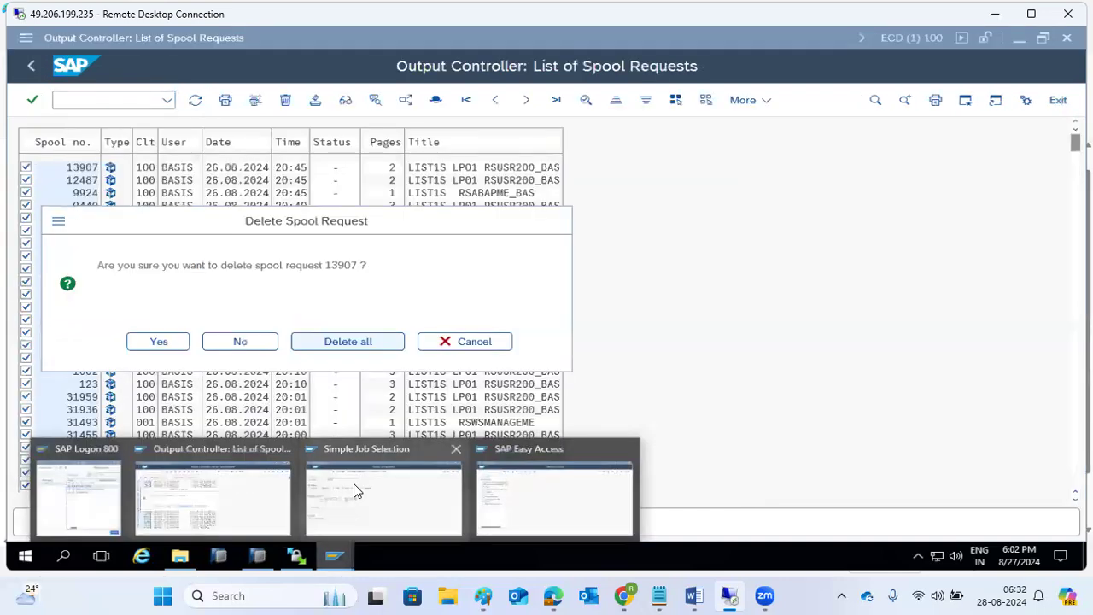
pyautogui.click(353, 483)
pyautogui.click(333, 556)
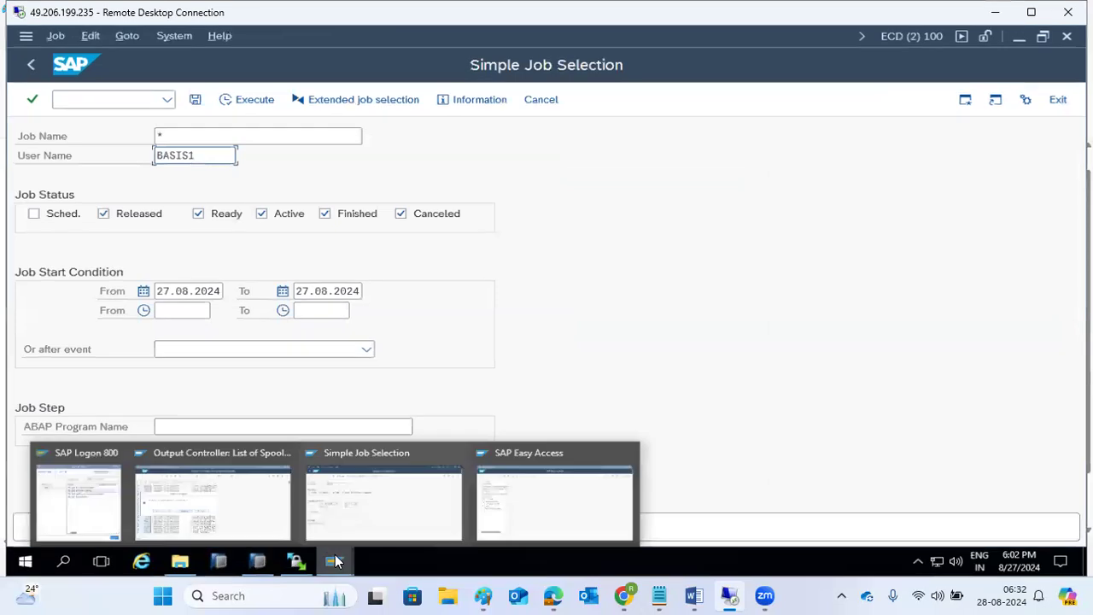
pyautogui.click(203, 496)
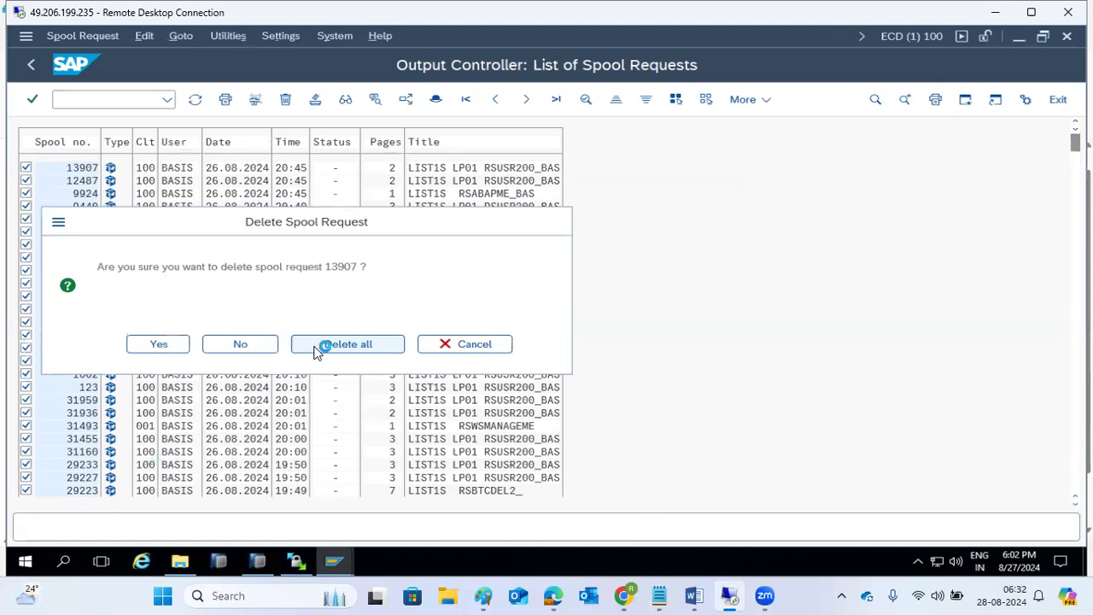
pyautogui.click(335, 561)
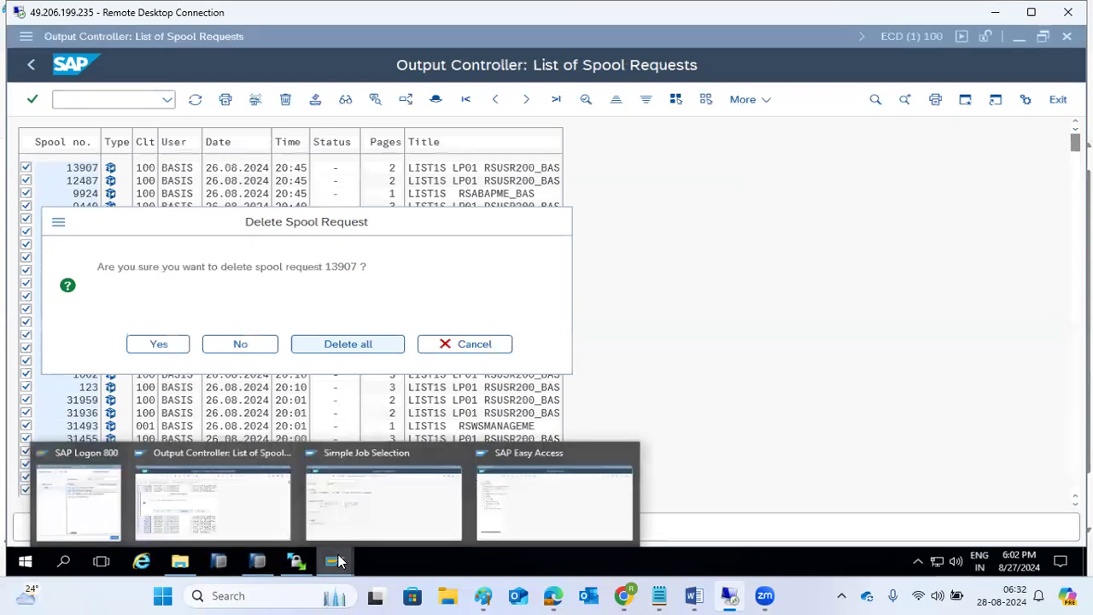
pyautogui.click(357, 513)
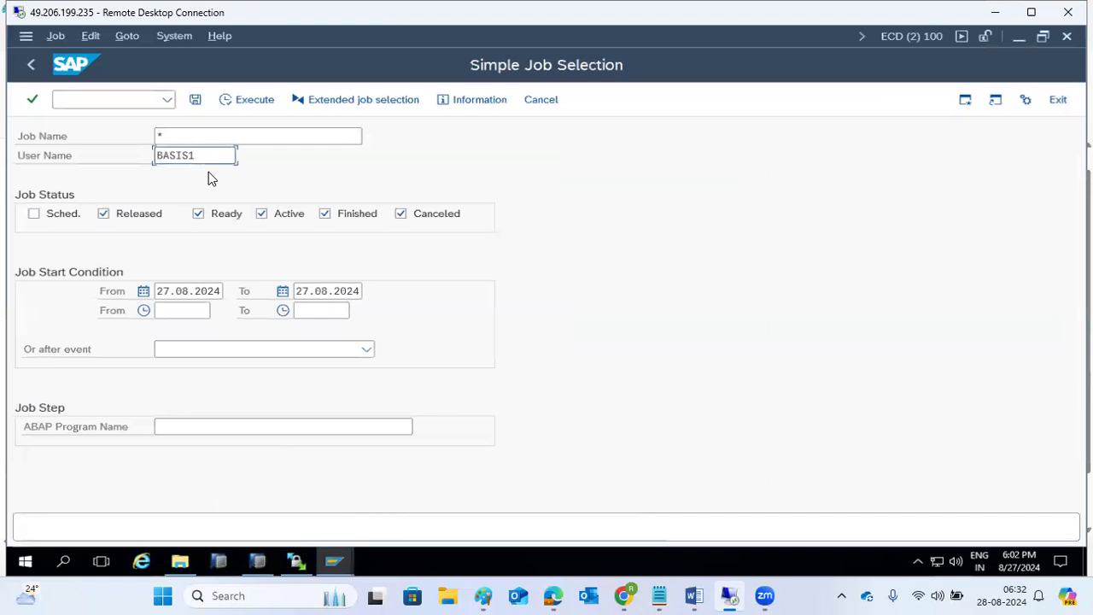
pyautogui.click(333, 561)
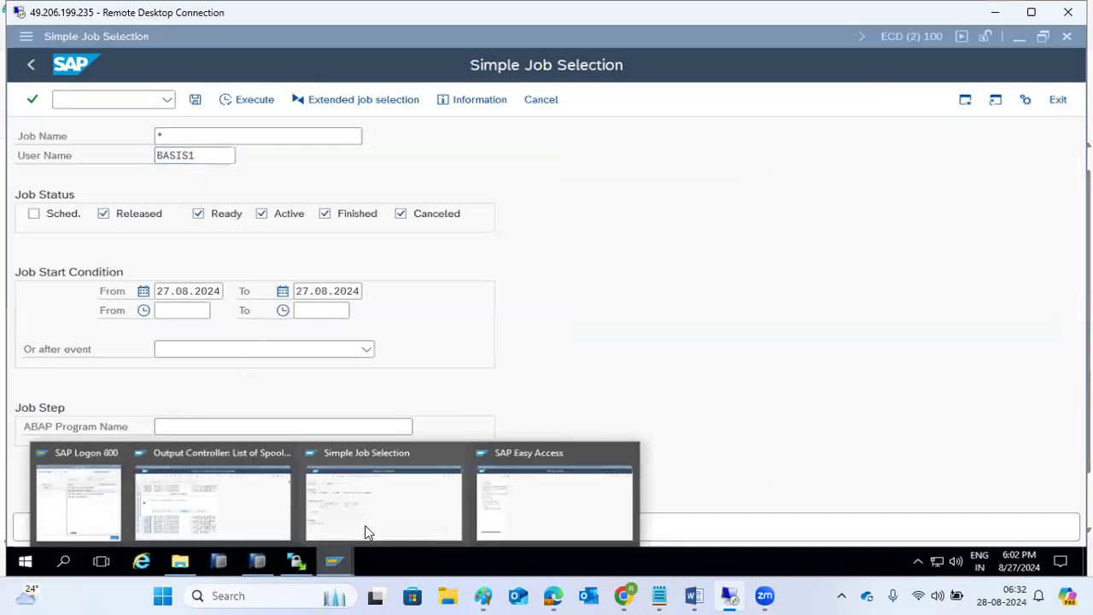
pyautogui.click(384, 508)
# Step: Try to display the contents of table SNAP in the Data Browser using transaction se16
pyautogui.click(85, 97)
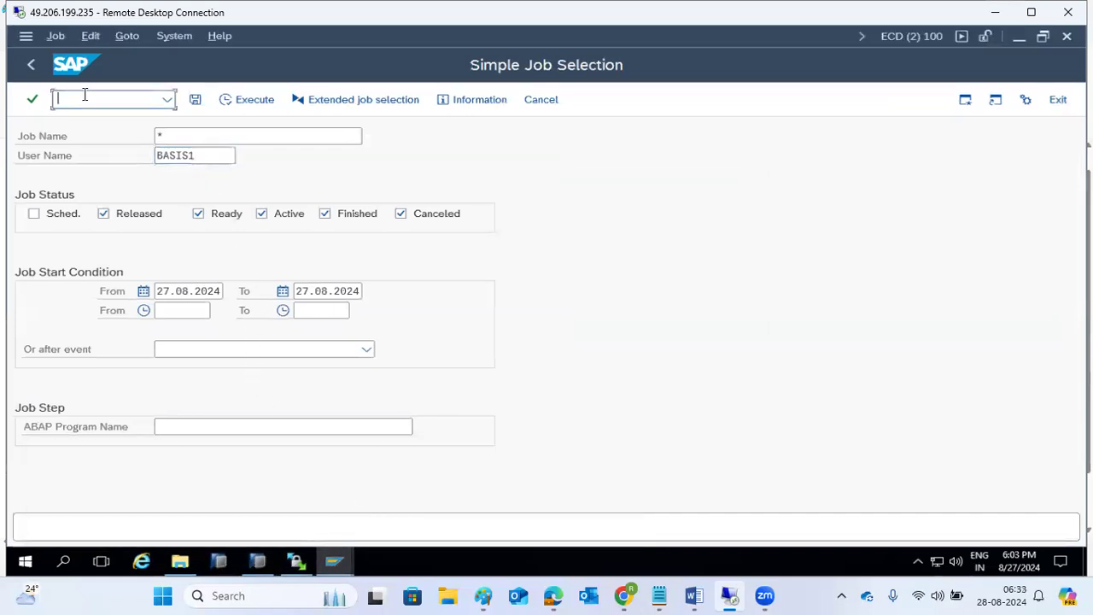
pyautogui.write('/nse16')
pyautogui.press('Return')
pyautogui.write('SNAP')
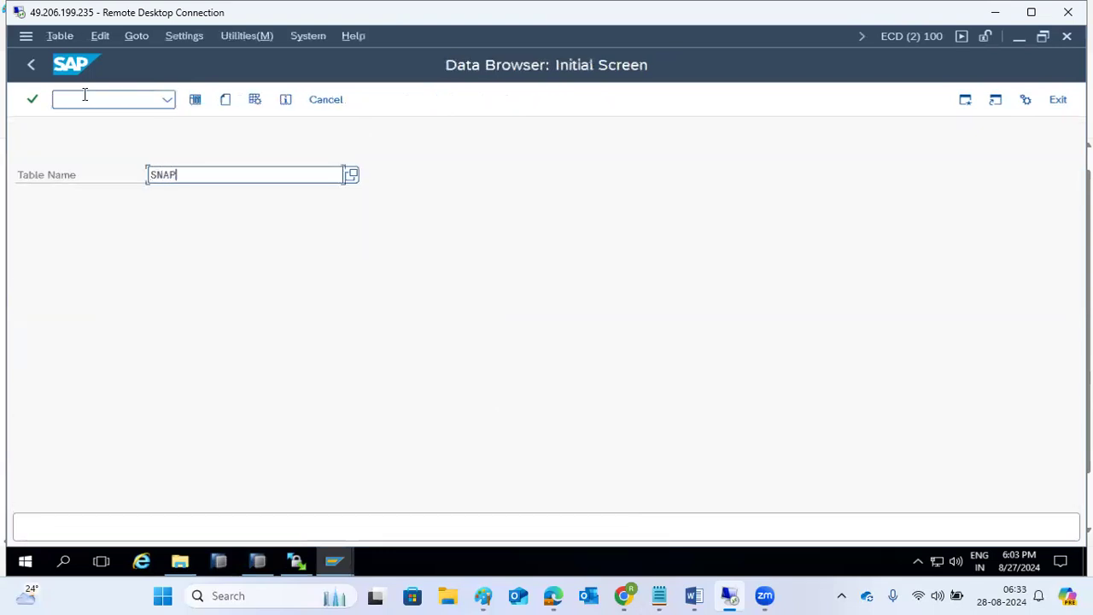
pyautogui.click(195, 100)
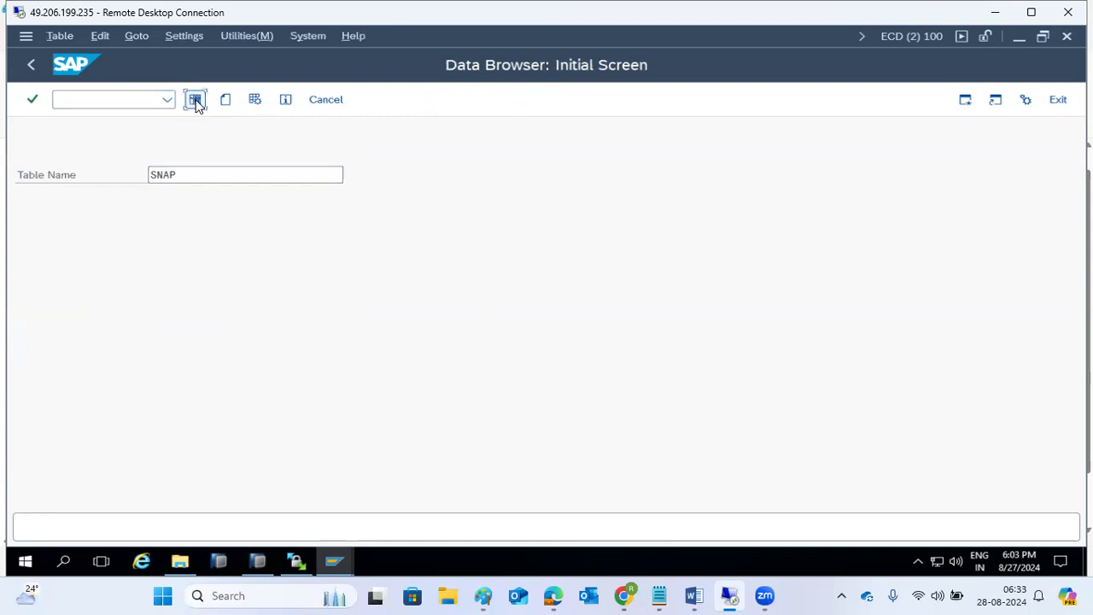
# Step: Display the definition of database table SNAP in the ABAP Dictionary using transaction se11
pyautogui.click(99, 99)
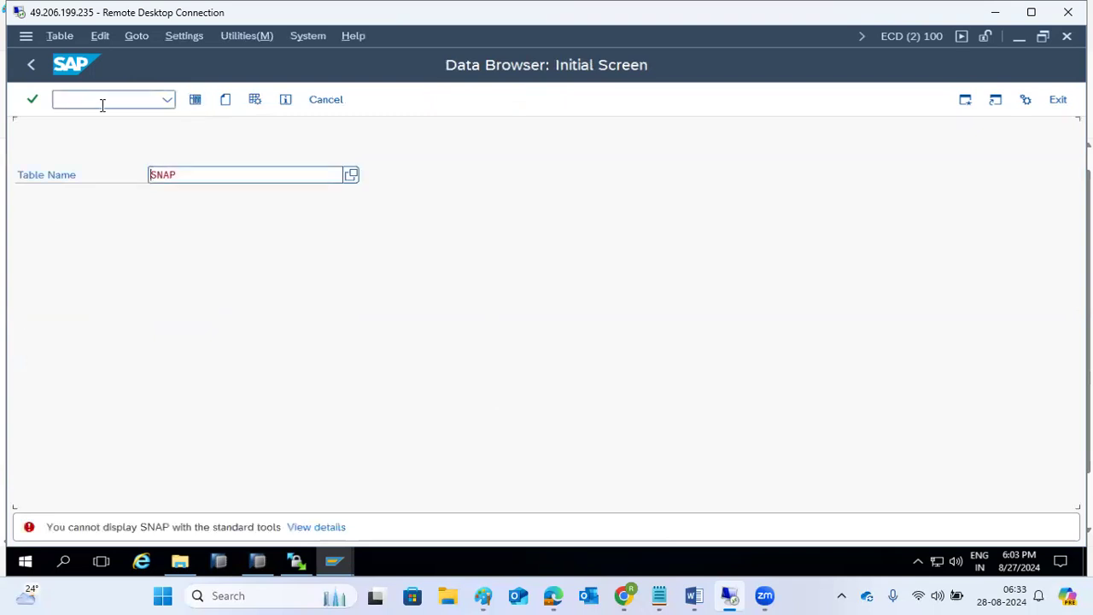
pyautogui.write('/nse11')
pyautogui.press('Return')
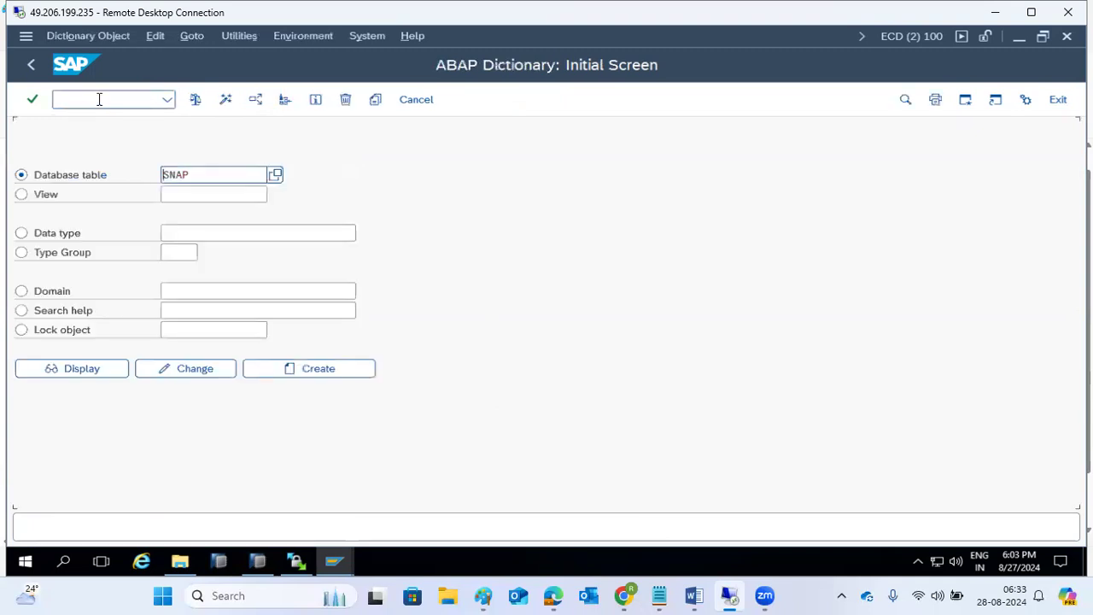
pyautogui.click(112, 369)
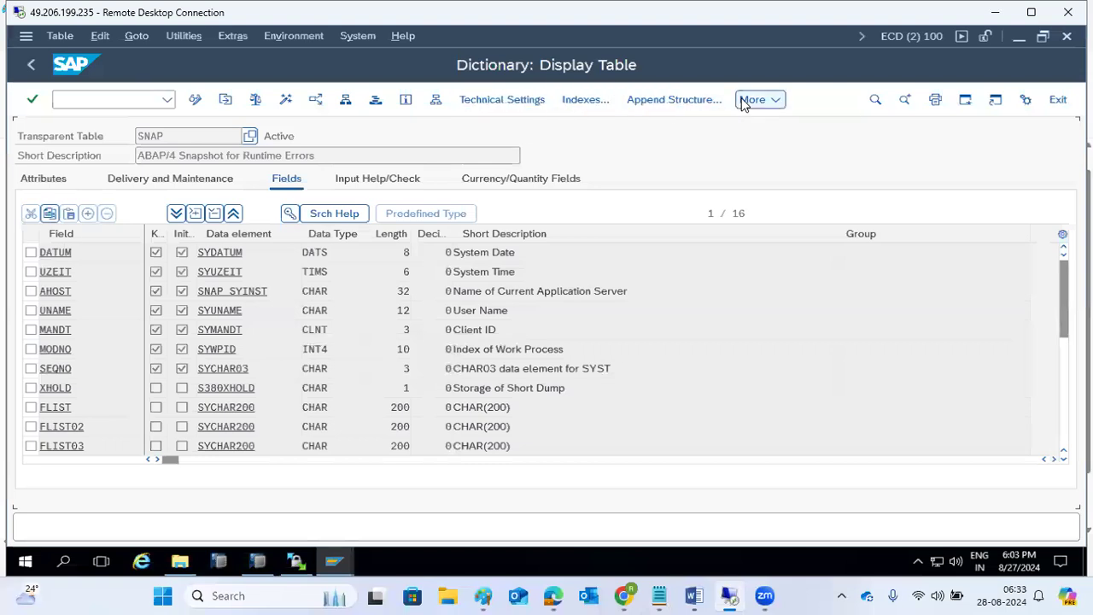
# Step: Examine the SNAP table's name and short description and stop the dictionary transaction
pyautogui.moveTo(204, 156); pyautogui.dragTo(350, 154)
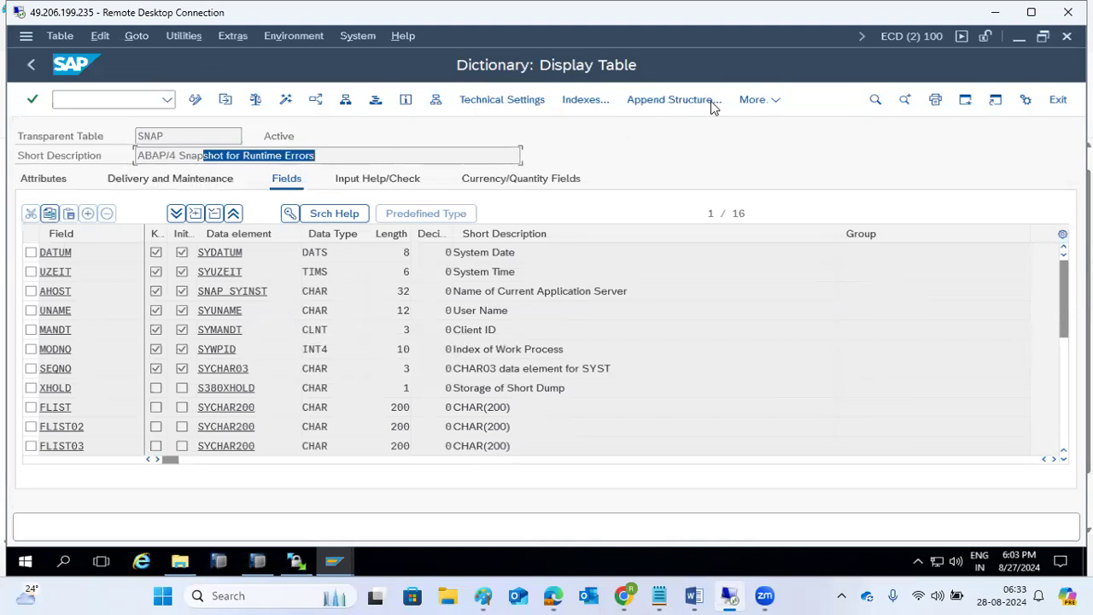
pyautogui.click(753, 100)
pyautogui.click(665, 135)
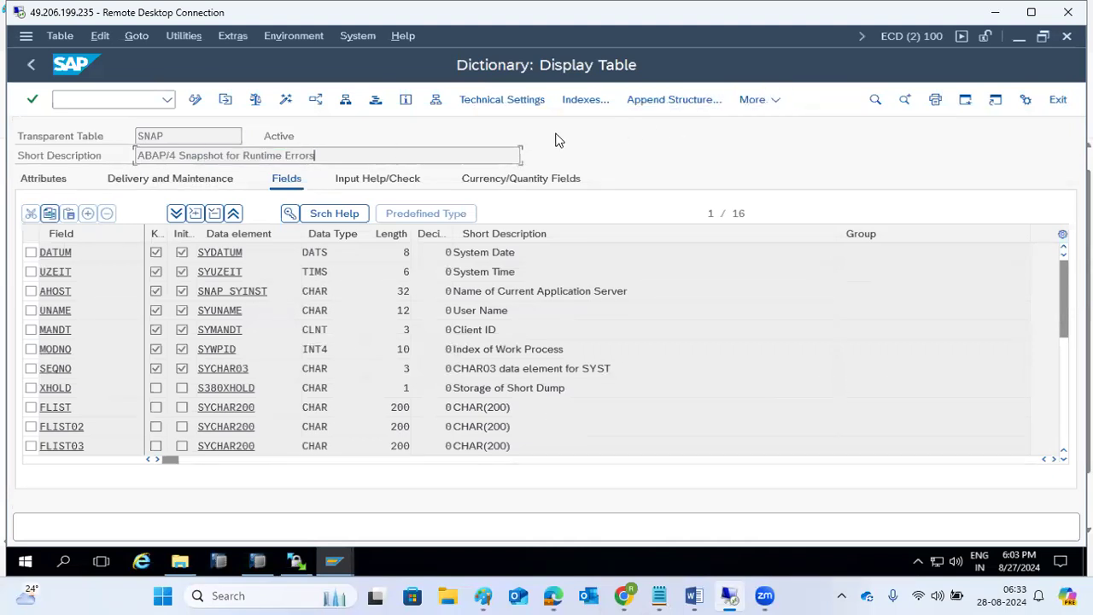
pyautogui.moveTo(162, 136); pyautogui.dragTo(104, 137)
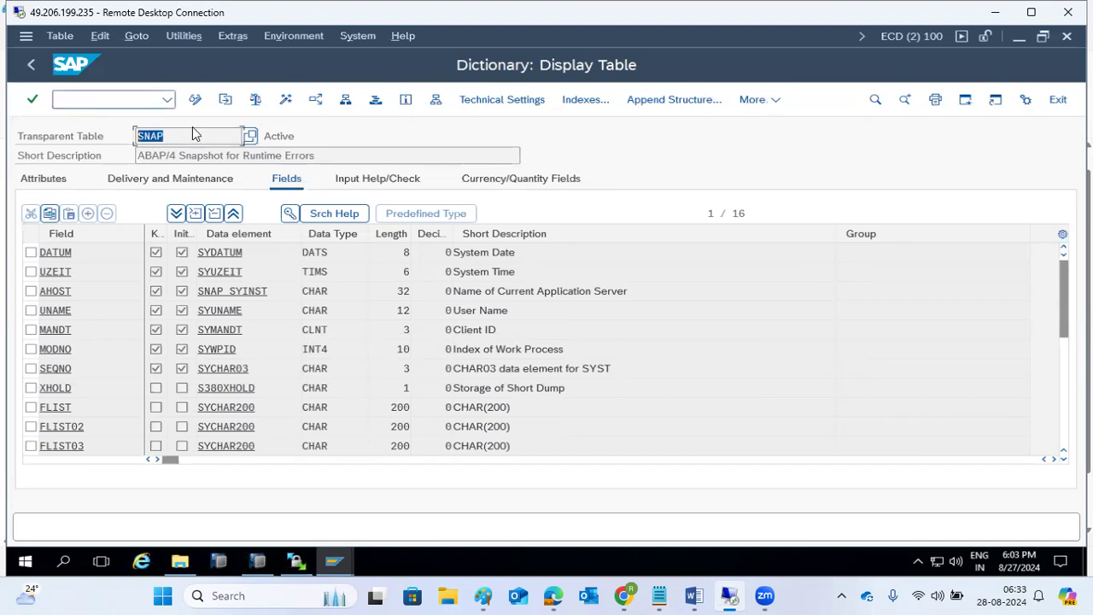
pyautogui.click(284, 103)
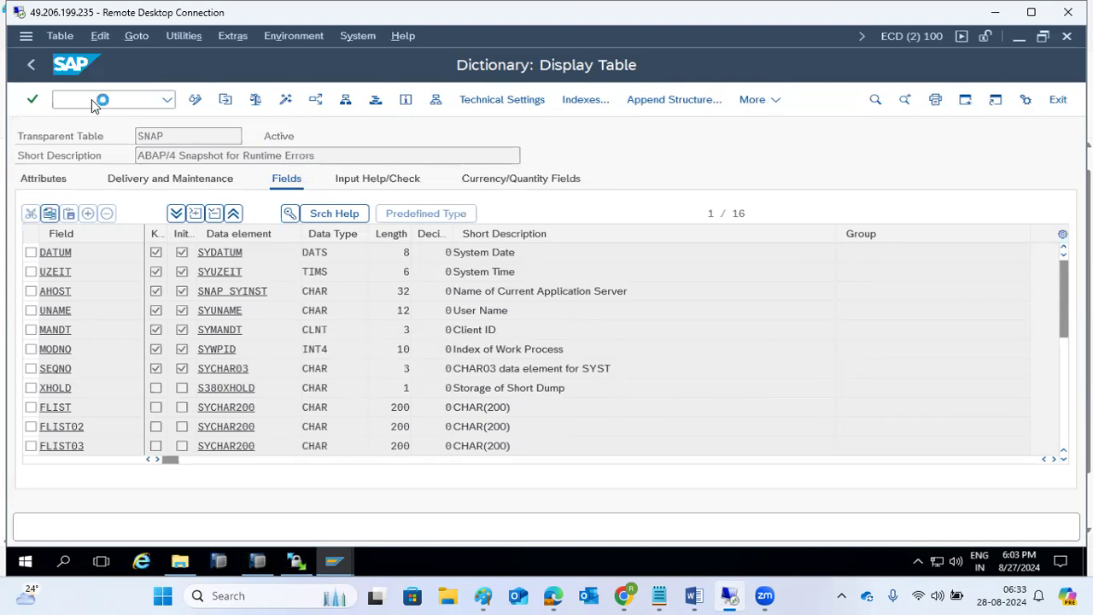
pyautogui.click(24, 38)
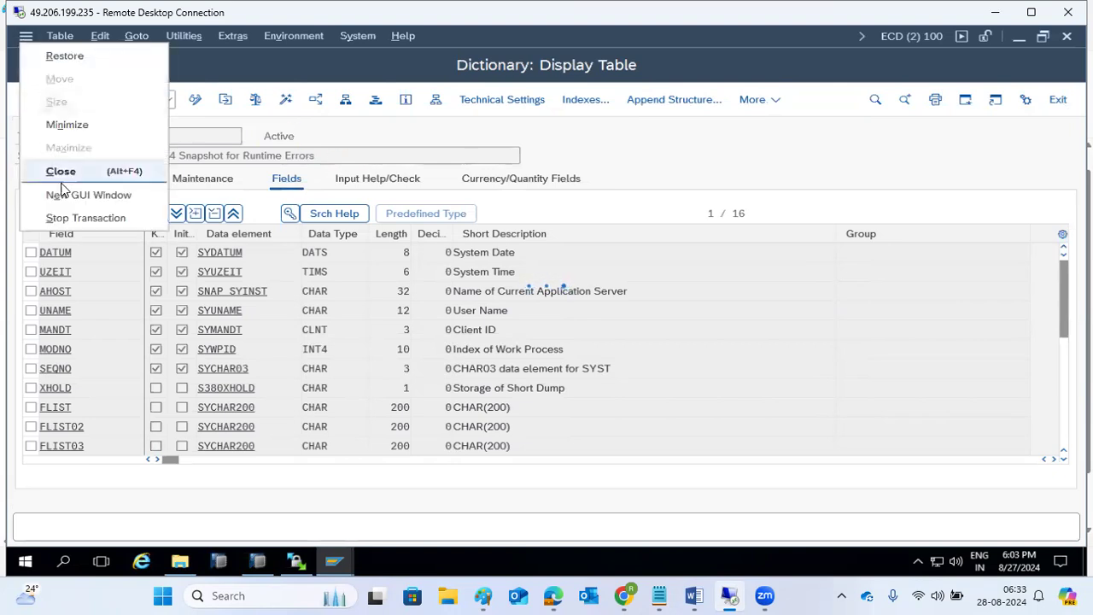
pyautogui.click(73, 218)
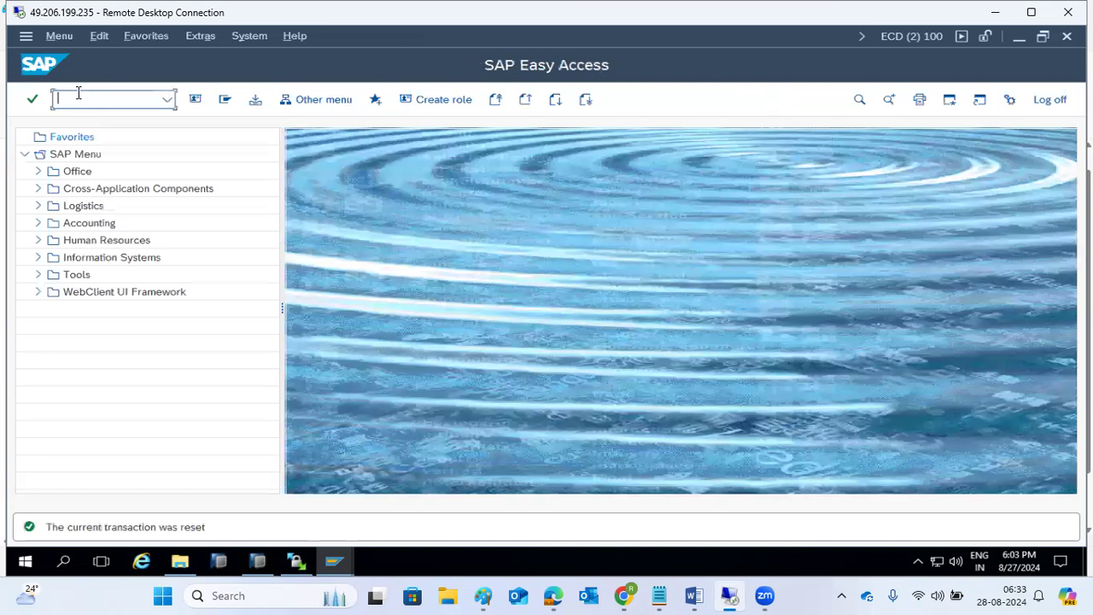
# Step: Open transaction dbacockpit and load the Largest Tables list from the Space section of system ECD
pyautogui.write('se16')
pyautogui.press('BackSpace')
pyautogui.press('BackSpace')
pyautogui.press('BackSpace')
pyautogui.press('BackSpace')
pyautogui.write('dbacockpit')
pyautogui.press('Return')
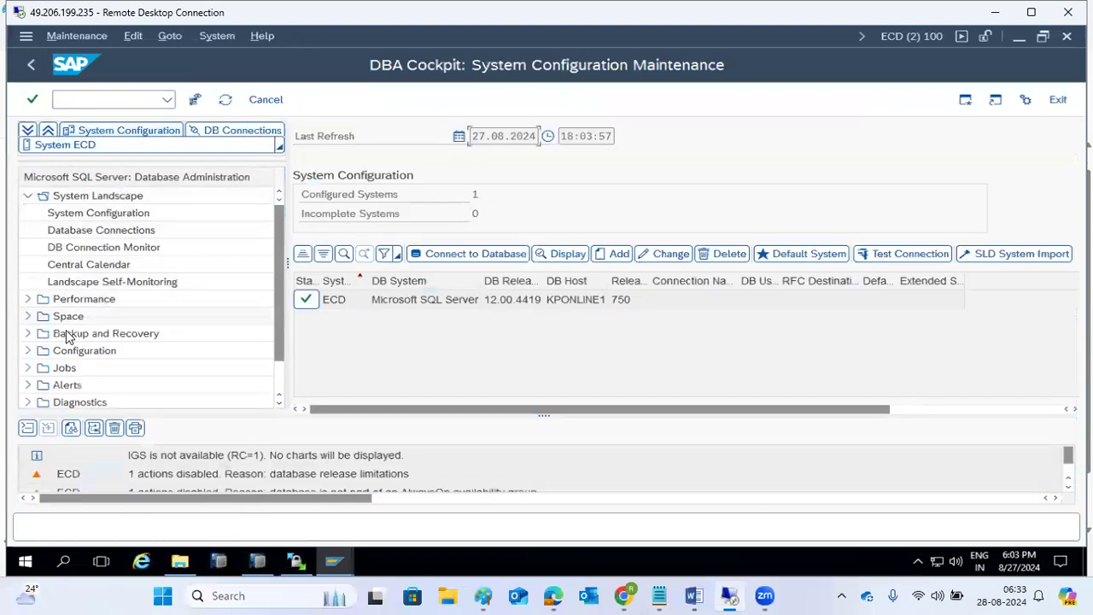
pyautogui.click(28, 316)
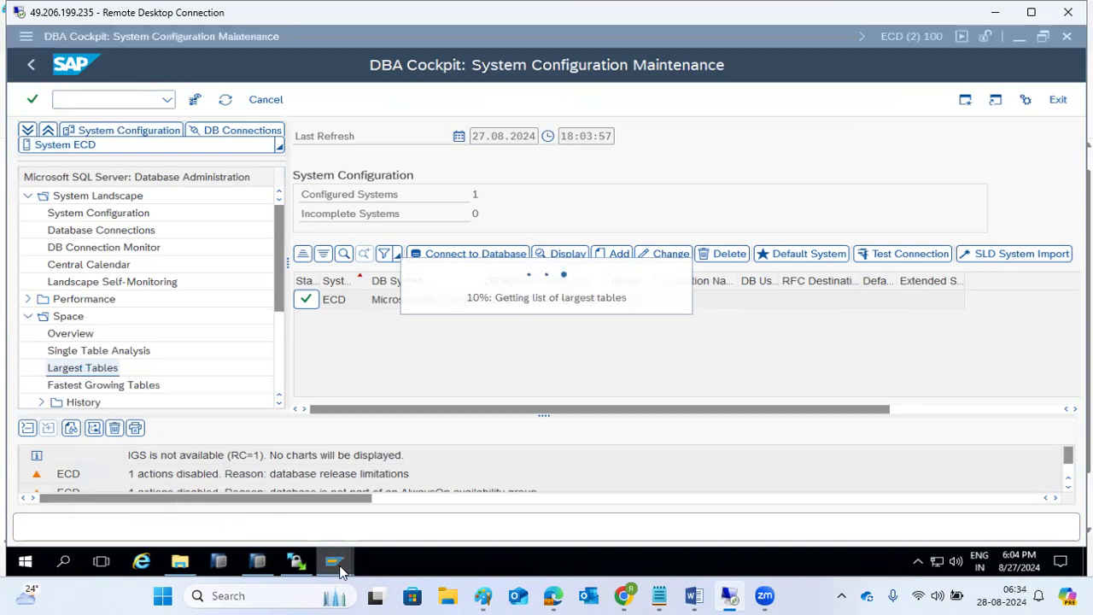
# Step: Check the spool deletion in the first ECD session and return to the DBA Cockpit session
pyautogui.moveTo(337, 571)
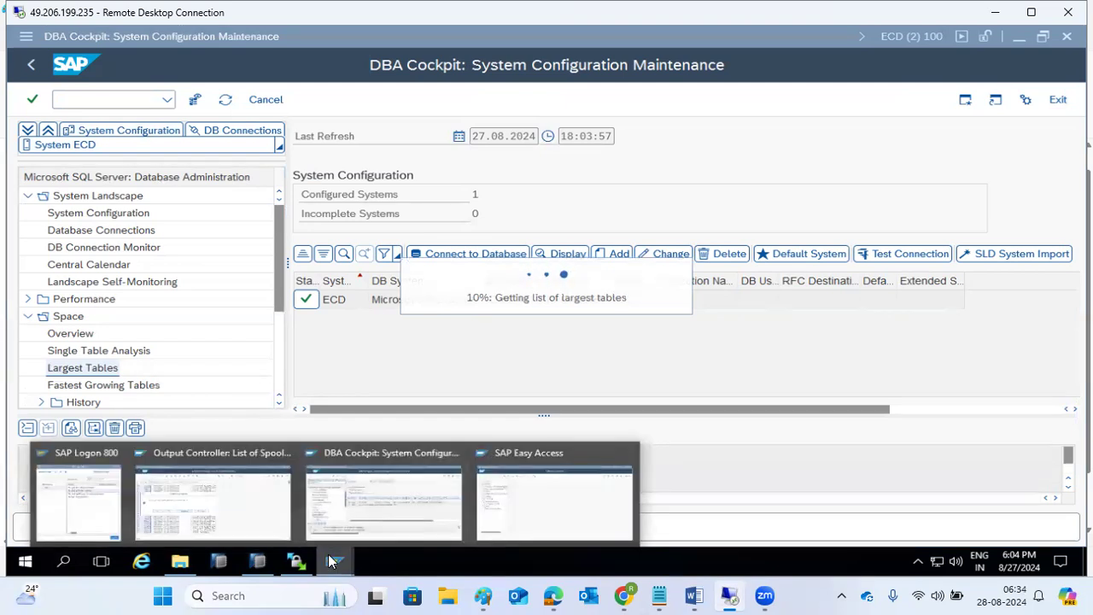
pyautogui.click(216, 497)
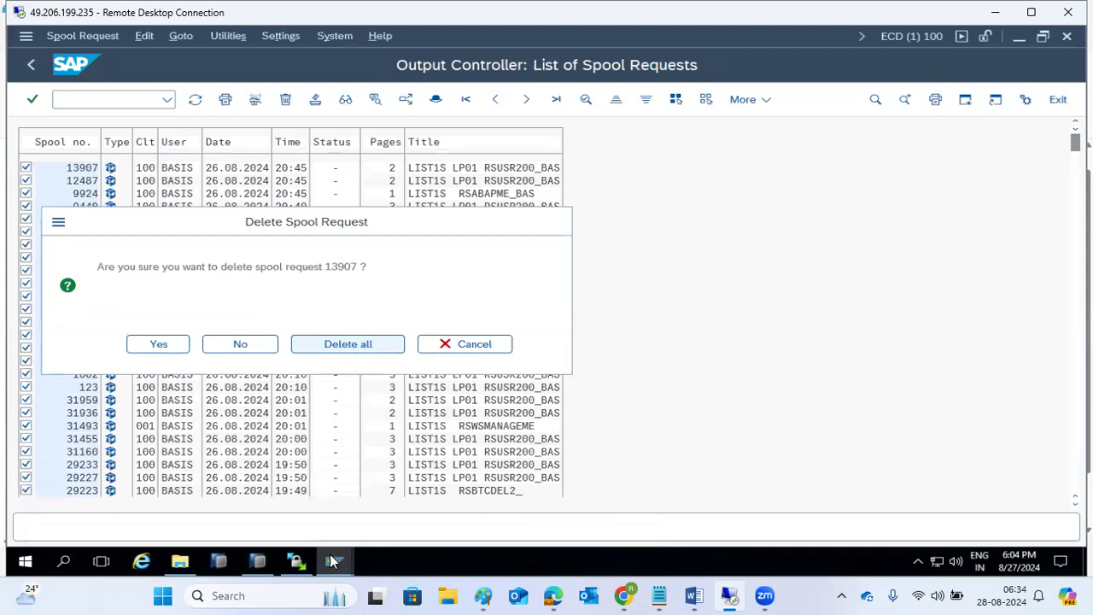
pyautogui.moveTo(335, 555)
pyautogui.click(379, 509)
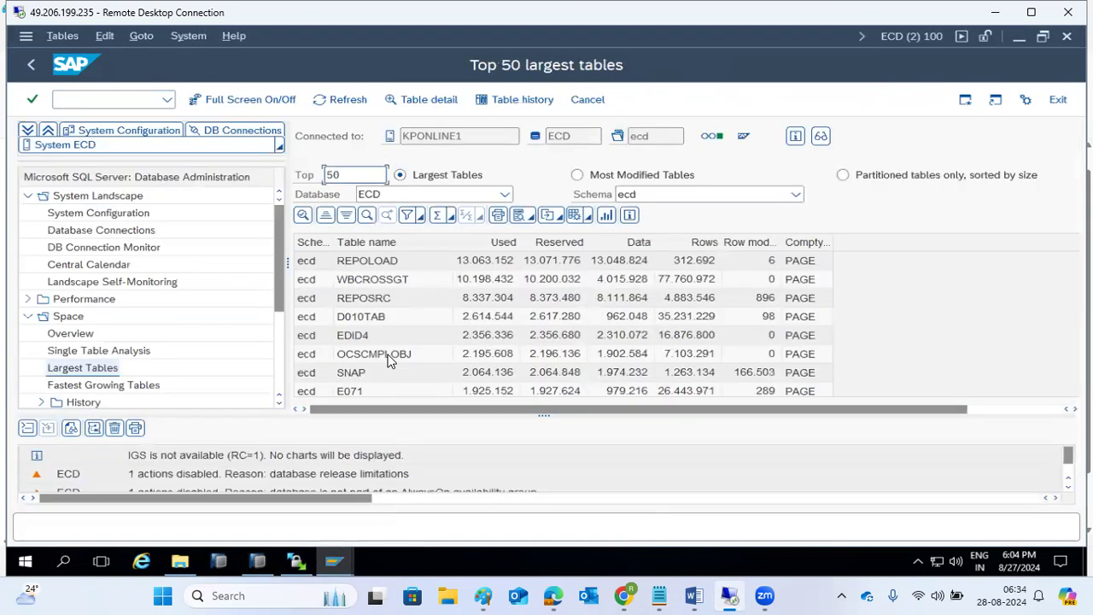
# Step: Compare the sizes of tables SNAP and TST03 in the list of the 50 largest tables
pyautogui.scroll(-1, 388, 359)
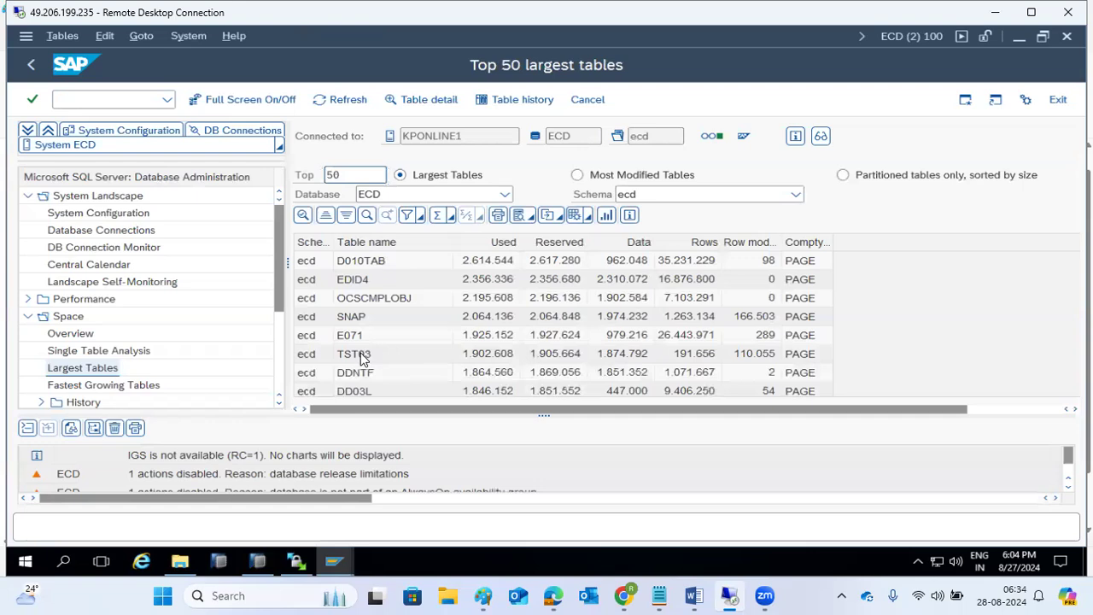
pyautogui.click(360, 359)
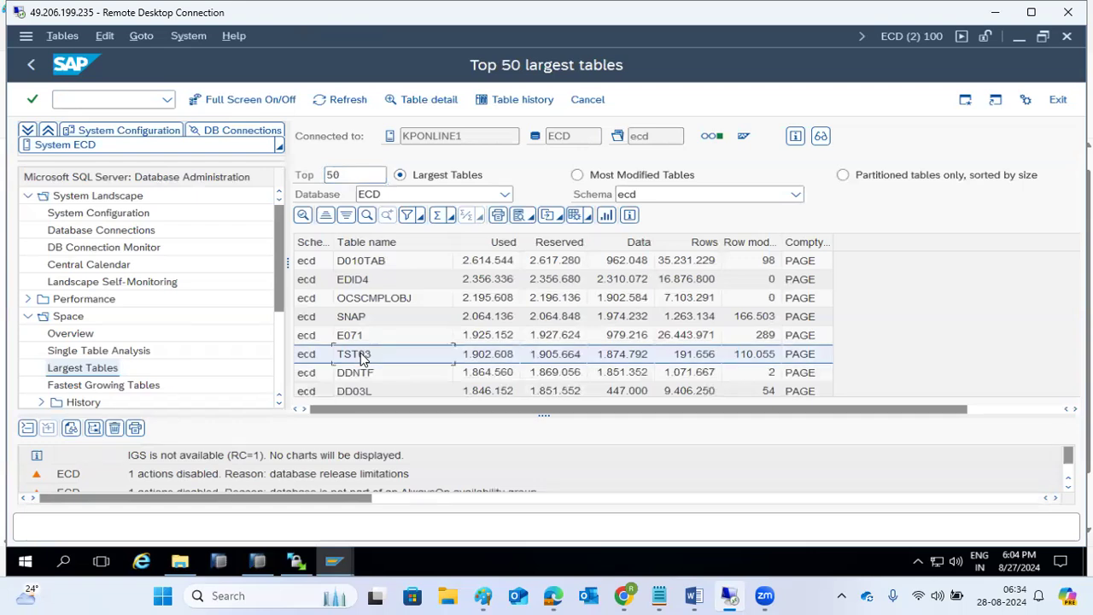
pyautogui.click(362, 317)
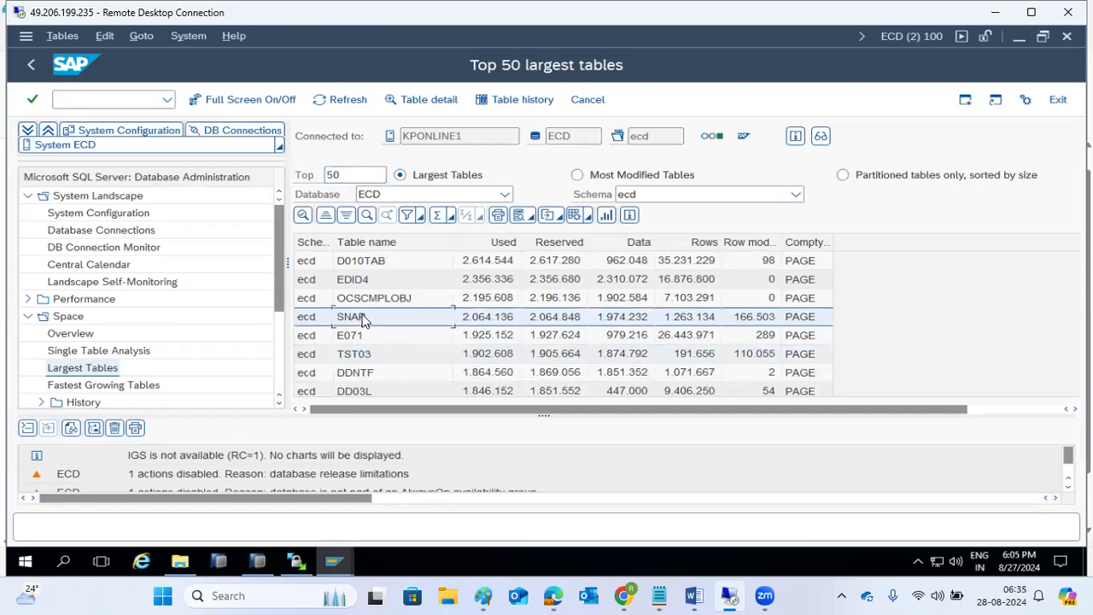
pyautogui.click(368, 356)
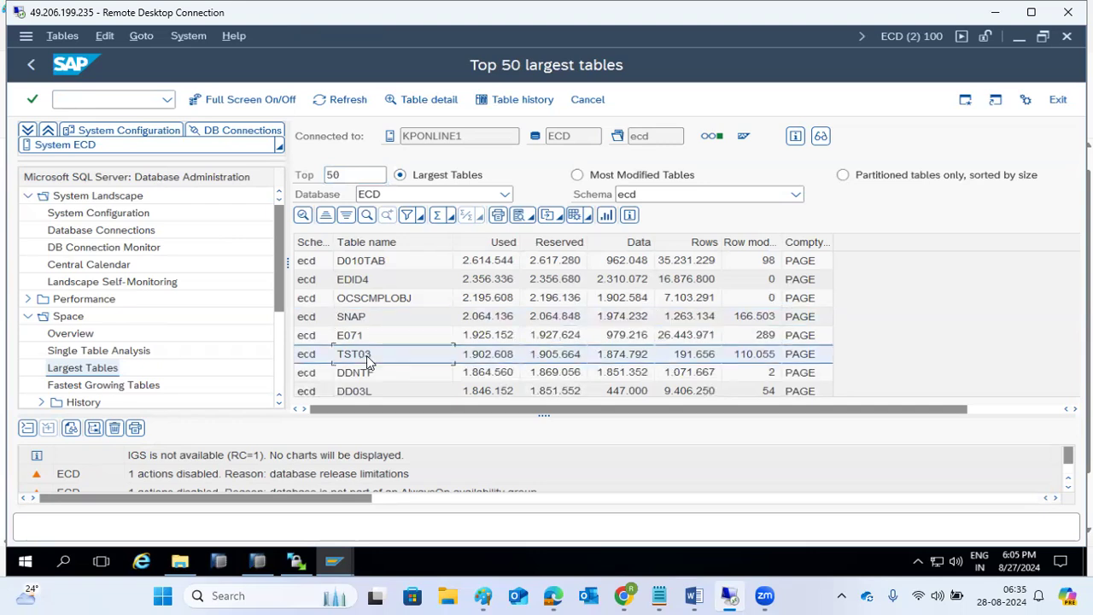
pyautogui.scroll(1, 368, 359)
# Step: Open transaction sm50 and examine the number of free background work processes on the ECD instance
pyautogui.click(110, 93)
pyautogui.write('/n')
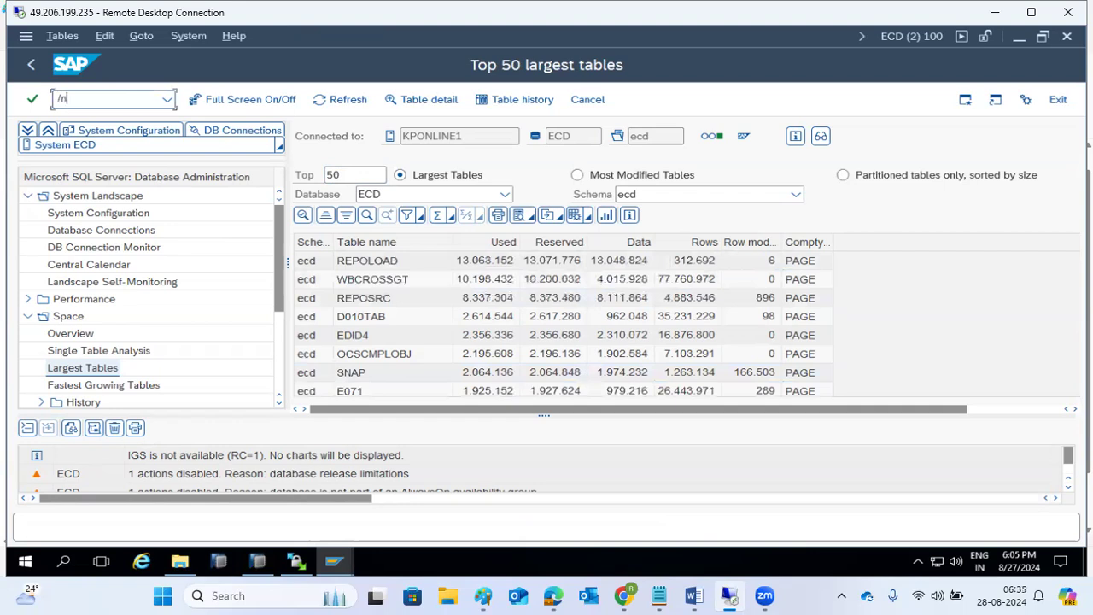
pyautogui.write('sm50')
pyautogui.press('Return')
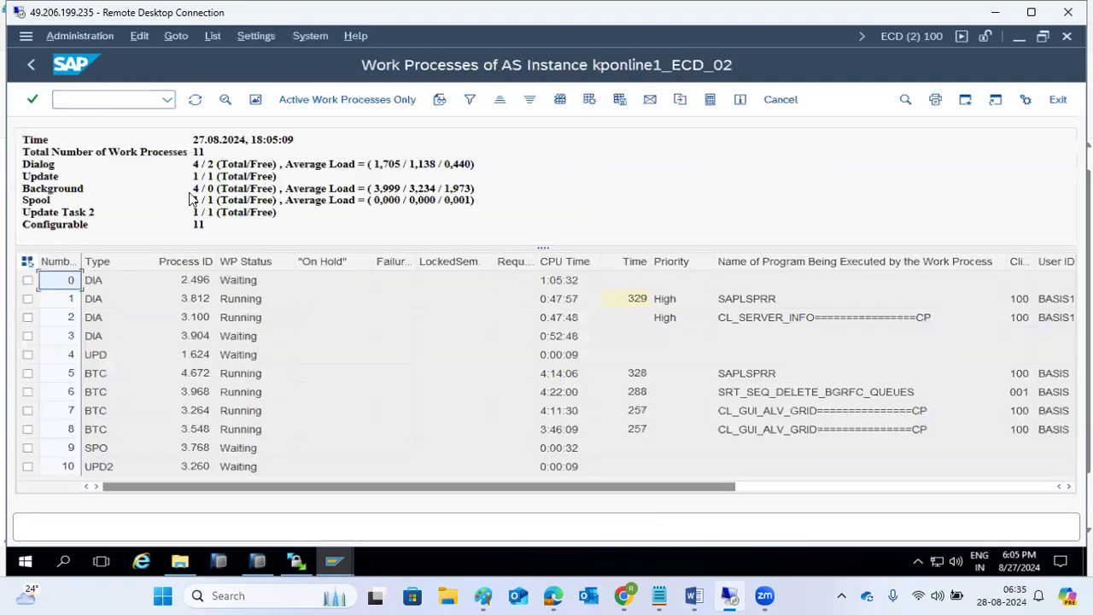
pyautogui.moveTo(207, 187); pyautogui.dragTo(246, 188)
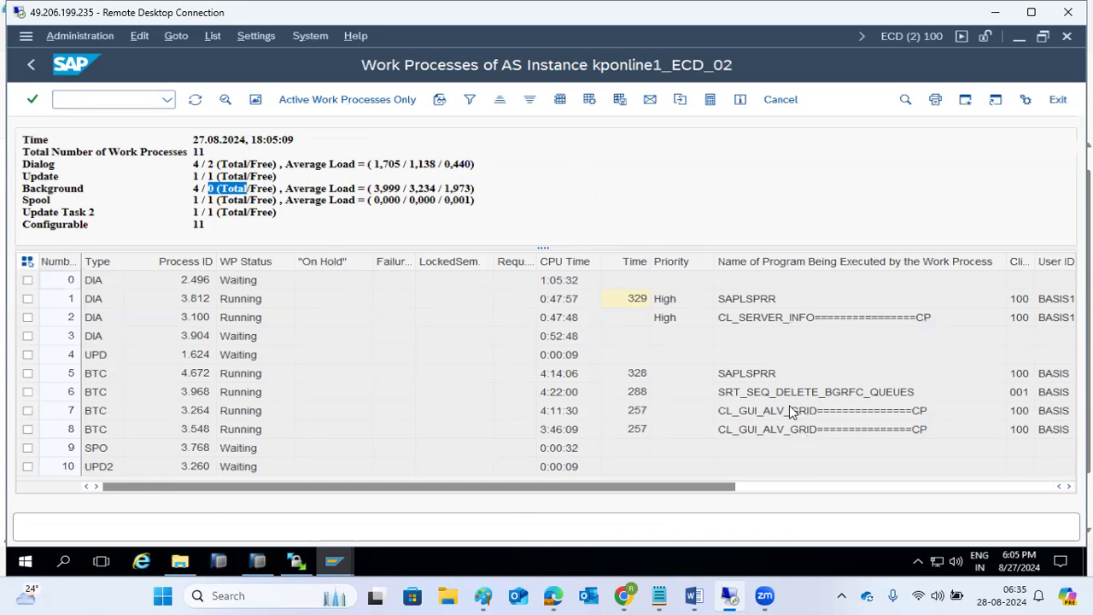
# Step: Examine the current action and accessed table of background work process 5 in the work process list
pyautogui.click(826, 489)
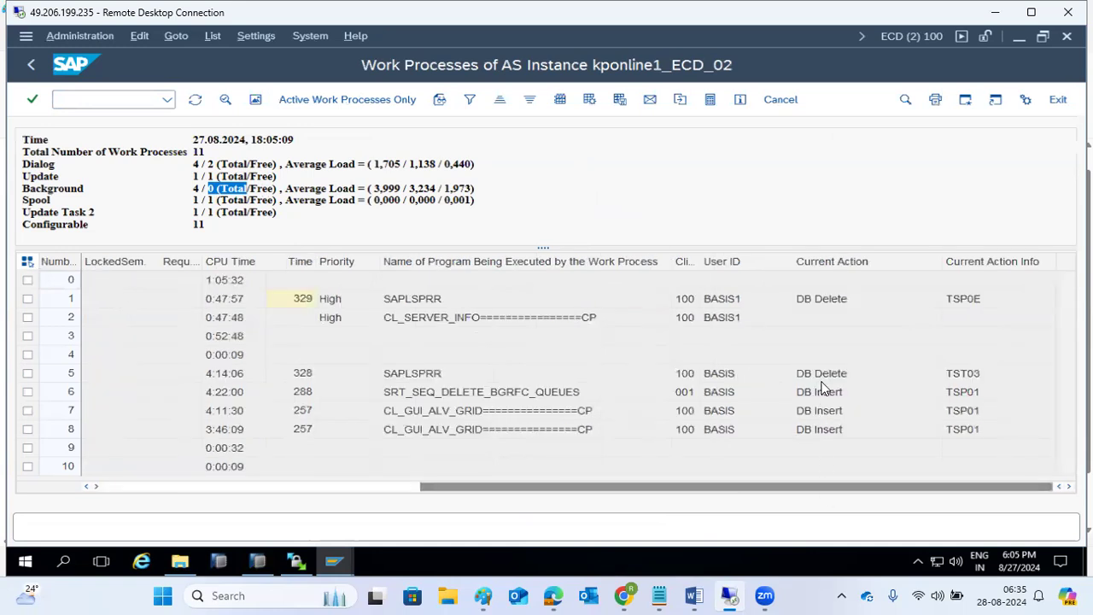
pyautogui.click(969, 380)
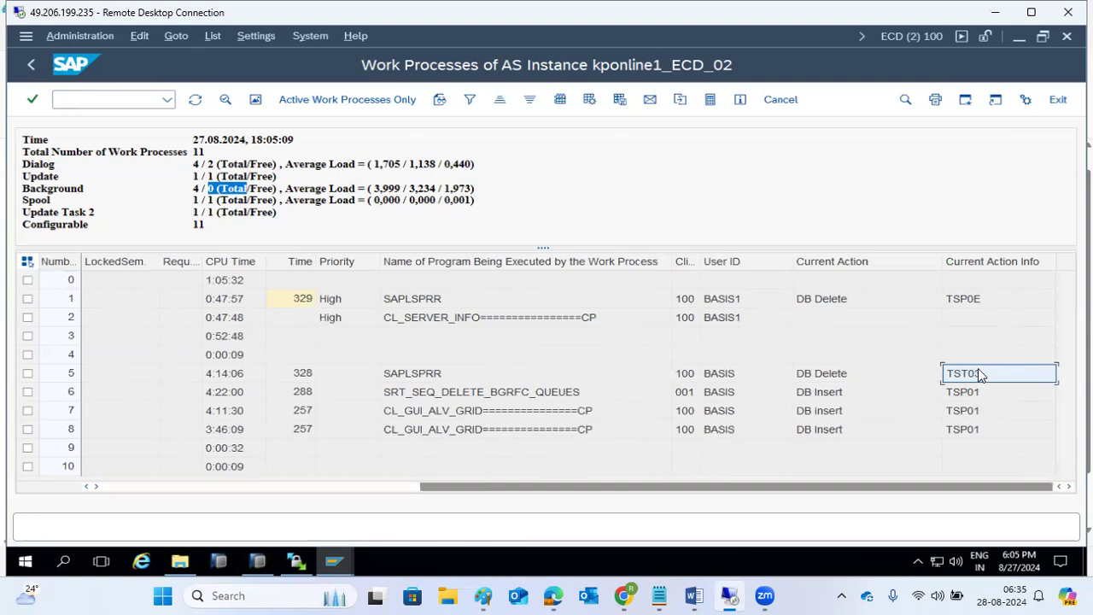
pyautogui.click(824, 382)
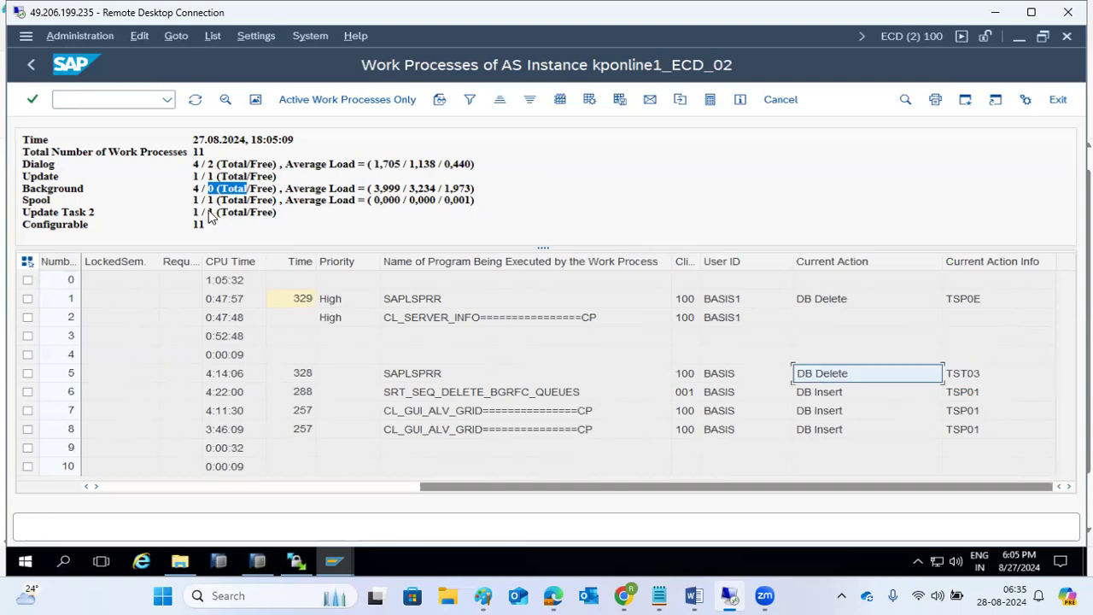
# Step: Refresh the work process list repeatedly and compare the database actions of the two work processes running SAPLSPRR
pyautogui.click(195, 99)
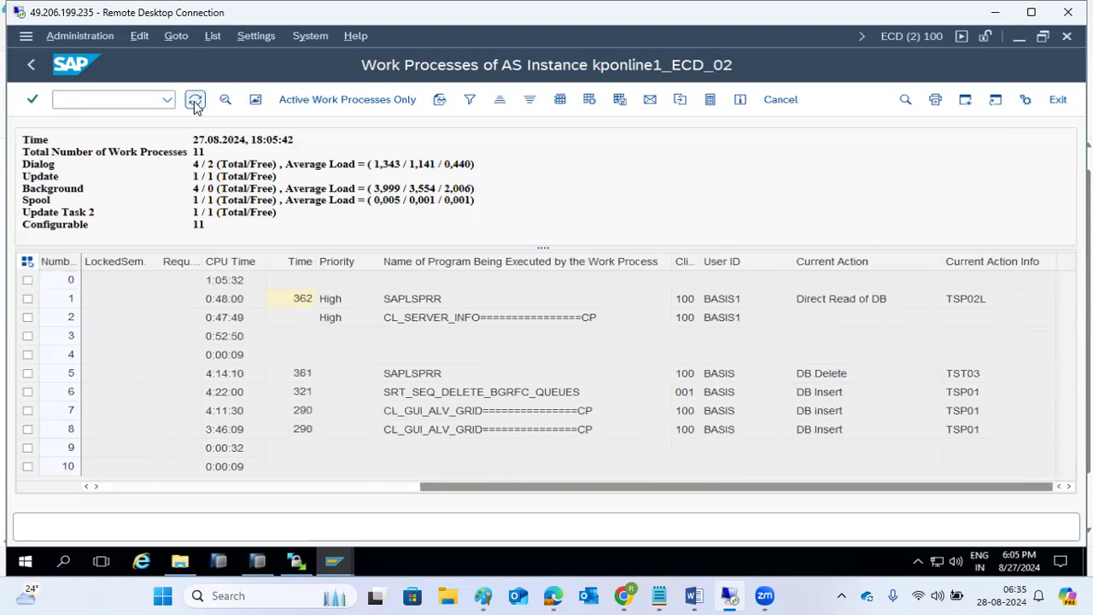
pyautogui.click(195, 99)
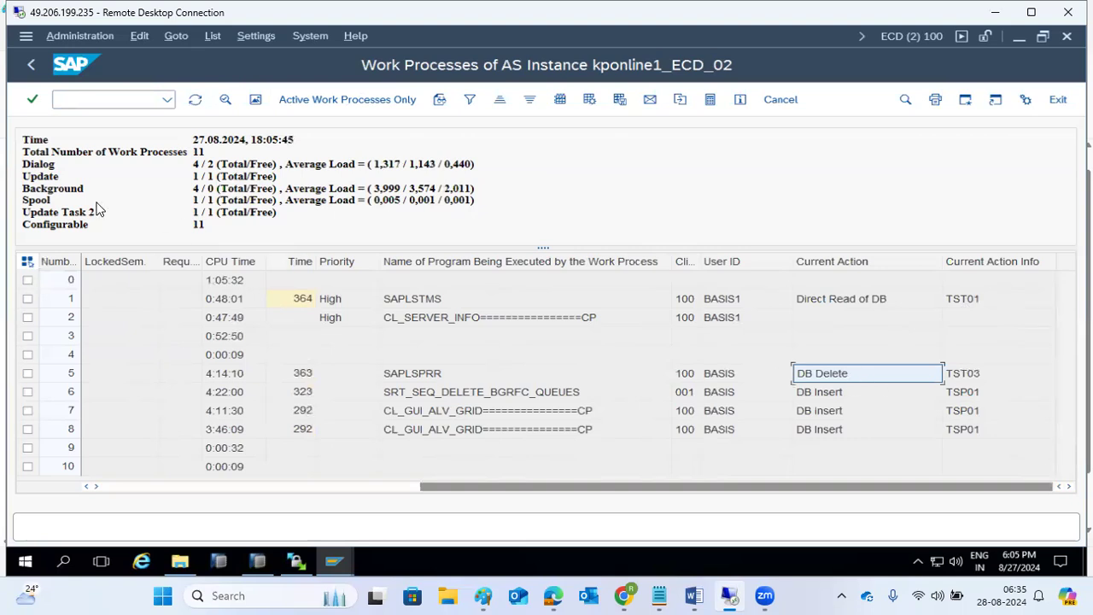
pyautogui.click(195, 101)
pyautogui.click(195, 101)
pyautogui.click(195, 101)
pyautogui.click(194, 100)
pyautogui.click(195, 101)
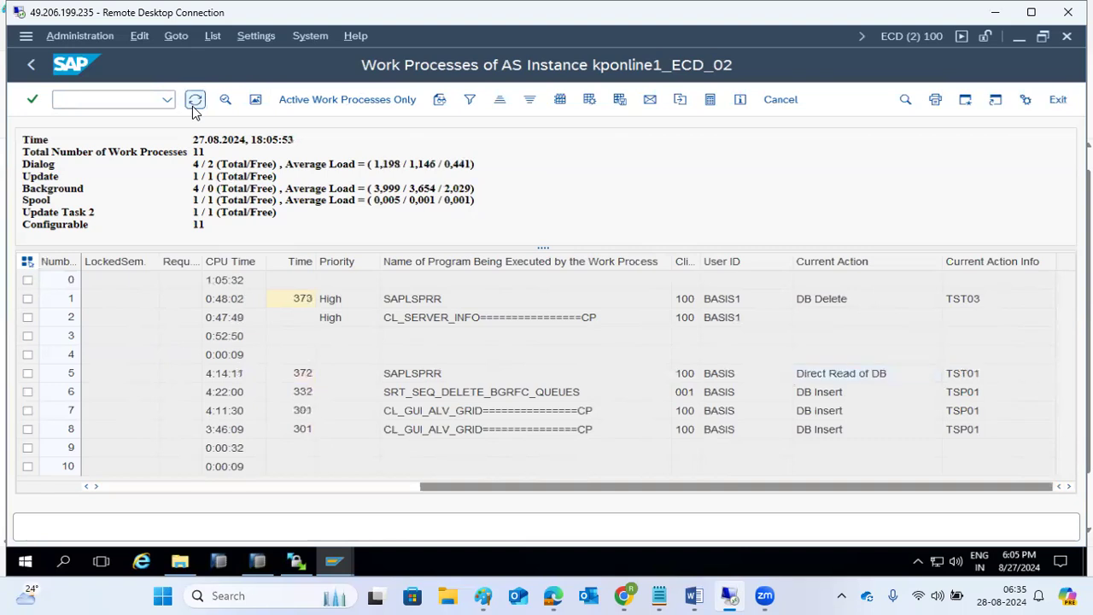
pyautogui.click(194, 107)
pyautogui.click(194, 107)
pyautogui.click(194, 106)
pyautogui.click(194, 107)
pyautogui.click(194, 107)
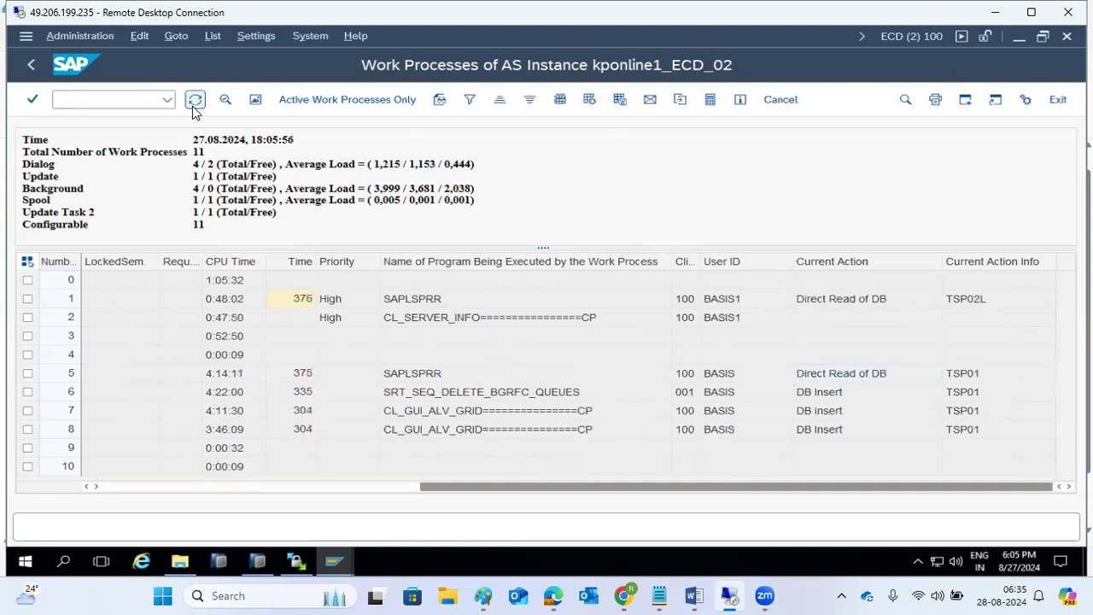
pyautogui.click(193, 106)
pyautogui.click(194, 107)
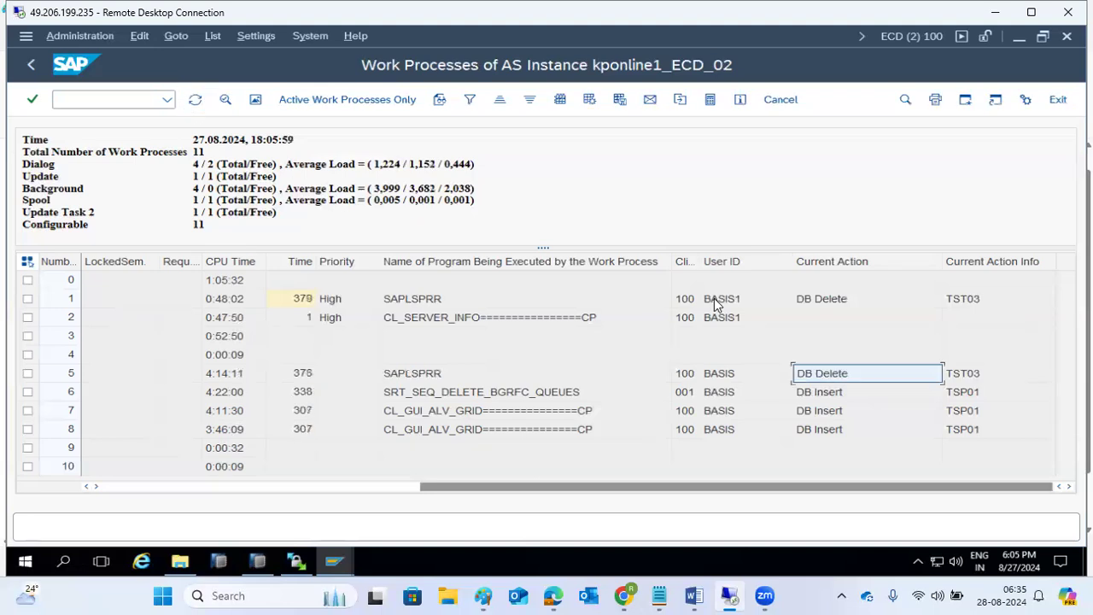
pyautogui.click(813, 304)
pyautogui.click(826, 373)
pyautogui.click(411, 372)
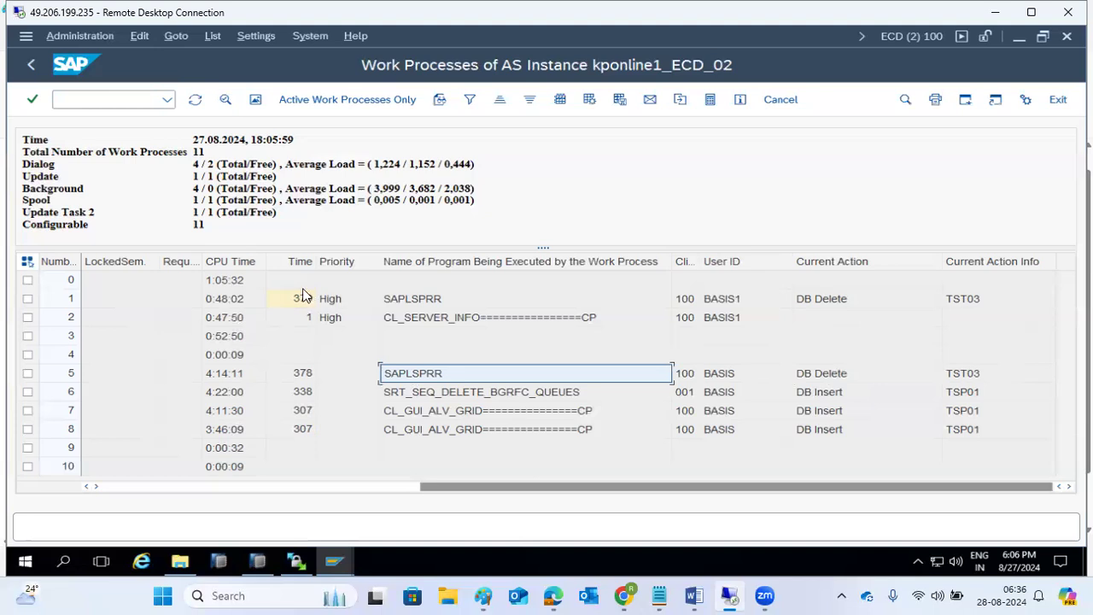
# Step: Leave the work process list, reopen transaction sm50 and return to the SAP Easy Access screen
pyautogui.click(32, 73)
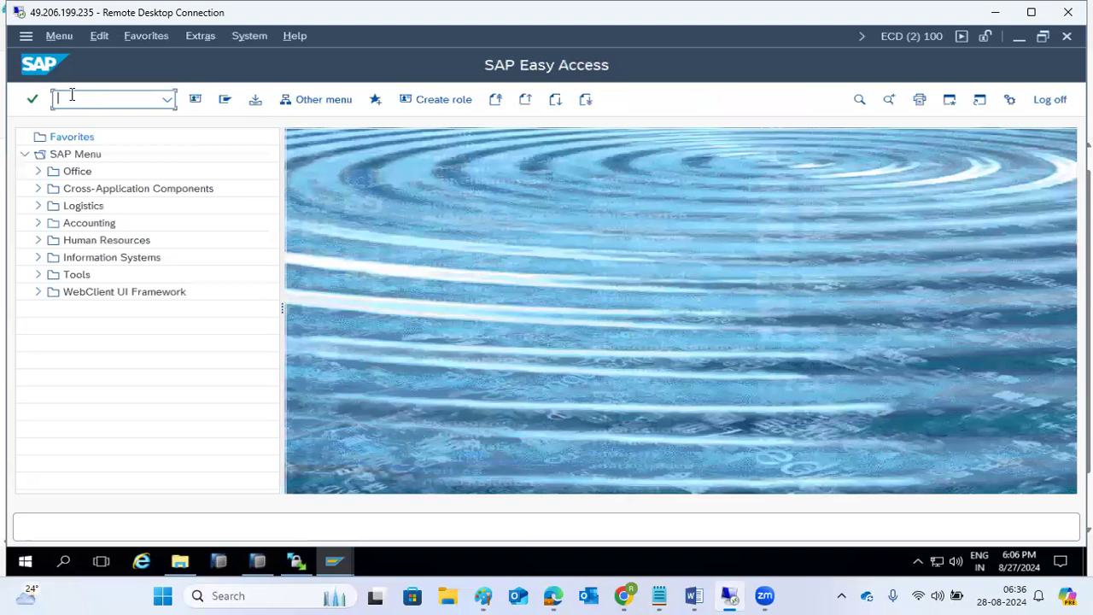
pyautogui.write('sm50')
pyautogui.press('Return')
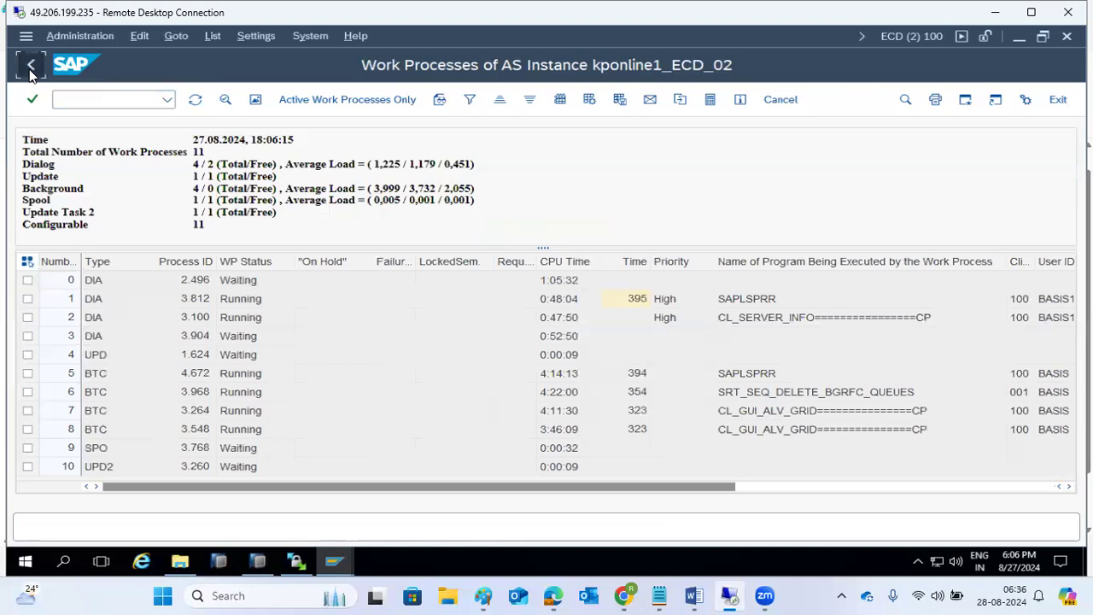
pyautogui.click(31, 65)
pyautogui.click(78, 95)
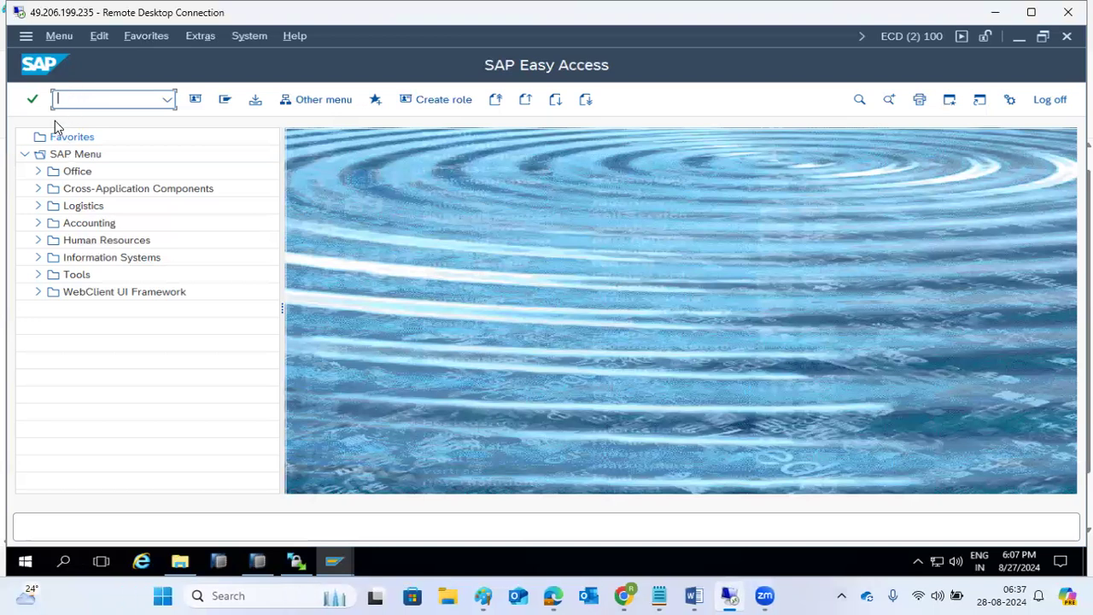
# Step: Switch to the Paint notes and add the line "ST)7" below the ST06 entry of the performance T-codes
pyautogui.click(485, 594)
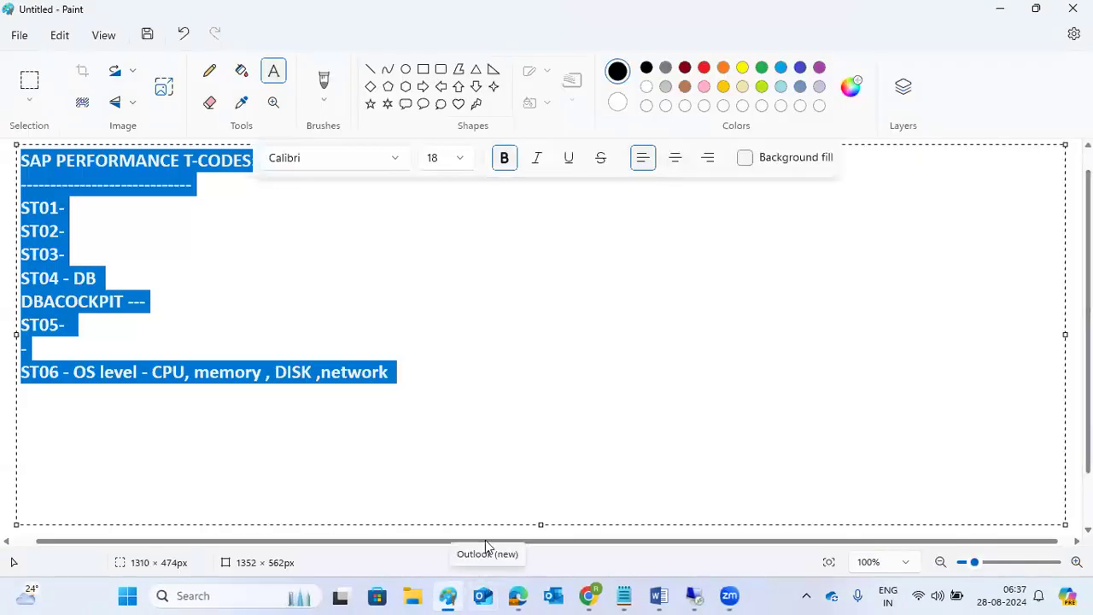
pyautogui.click(419, 378)
pyautogui.press('Return')
pyautogui.write('ST)7')
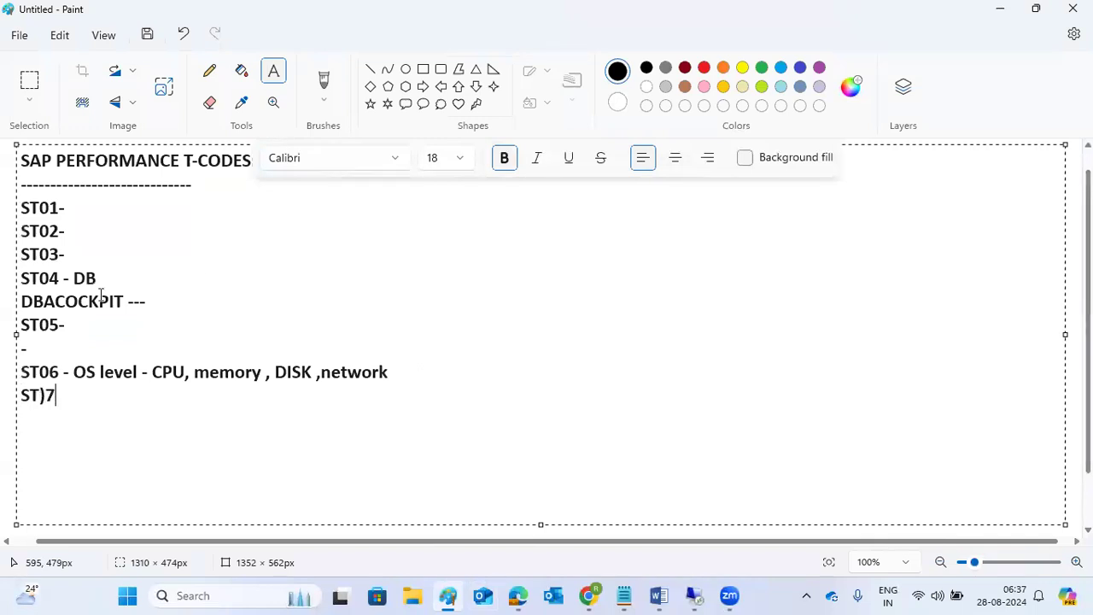
pyautogui.moveTo(23, 208); pyautogui.dragTo(117, 402)
pyautogui.click(115, 416)
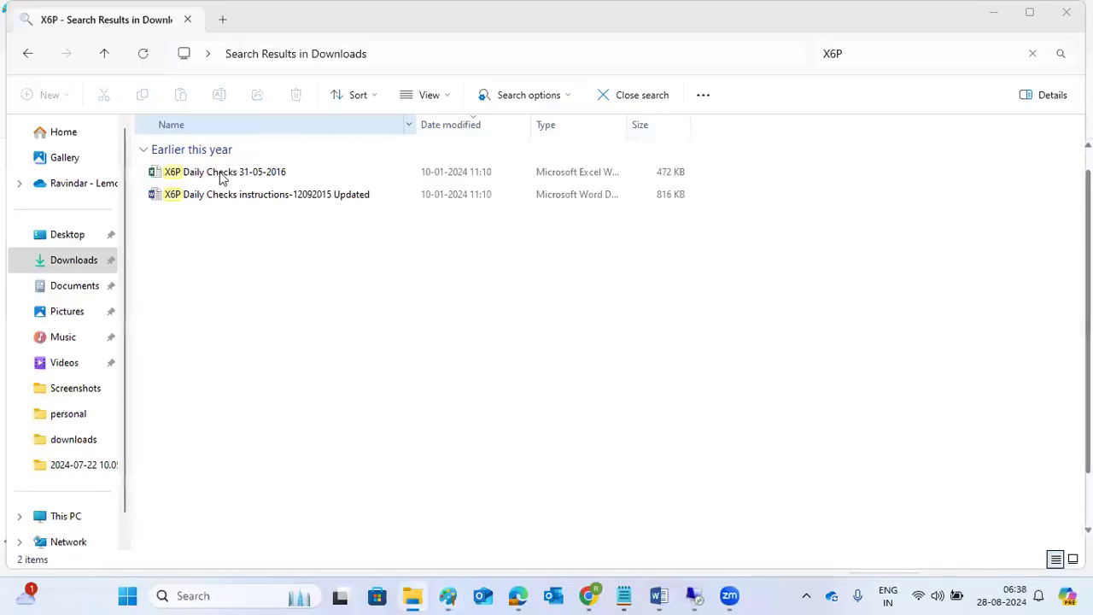
# Step: Open the workbook X6P Daily Checks 31-05-2016 from the Downloads search results, dismiss the activation wizard and maximize the window
pyautogui.doubleClick(220, 173)
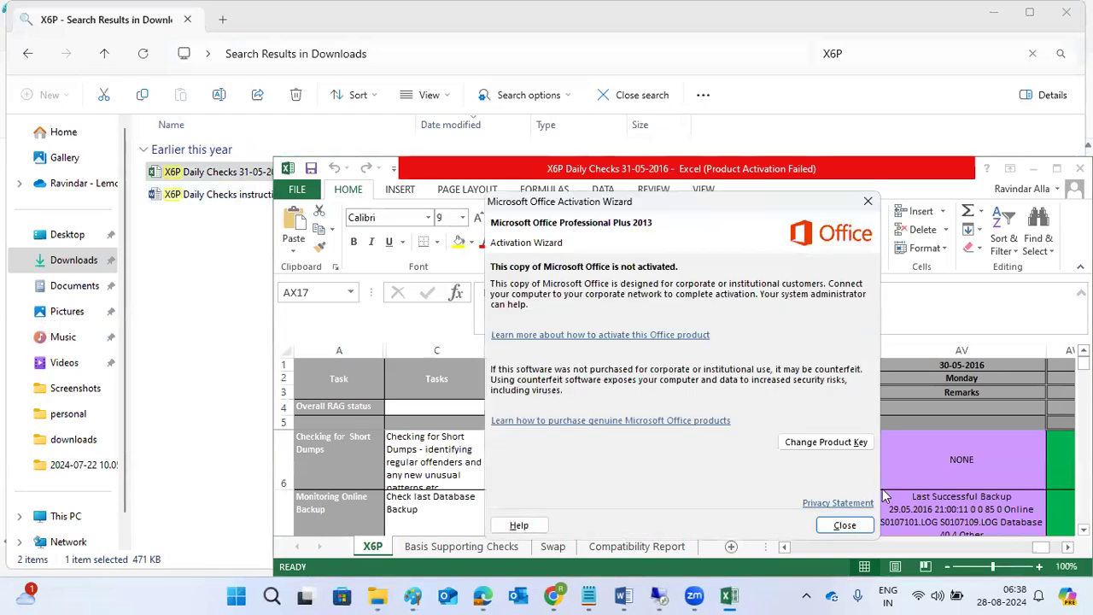
pyautogui.click(848, 524)
pyautogui.click(1057, 168)
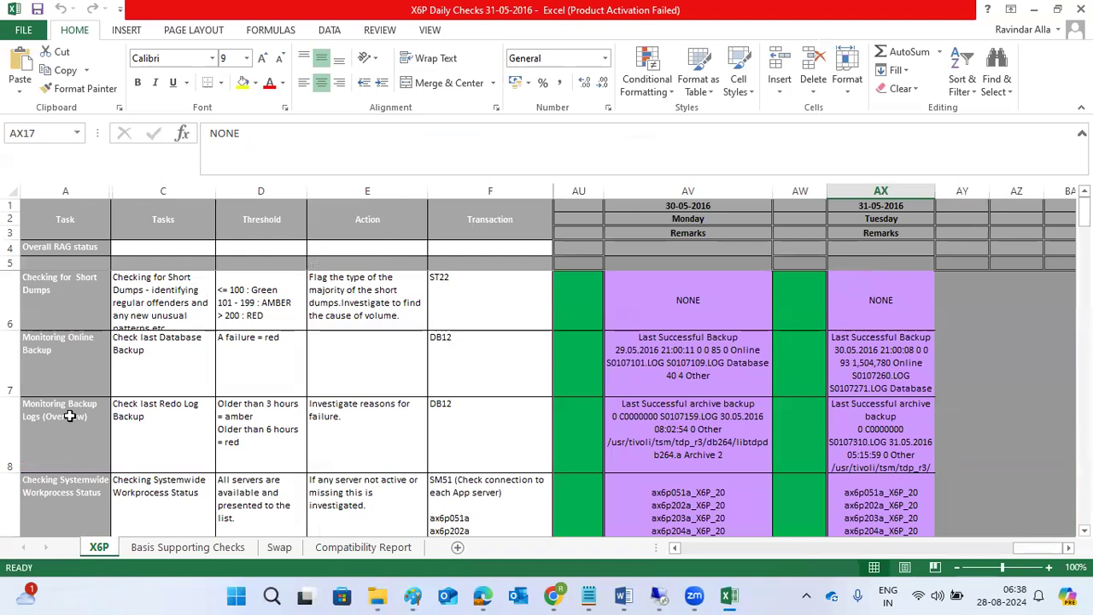
# Step: Look through the daily check tasks on the X6P sheet alongside the columns from 02-05-2016
pyautogui.click(728, 551)
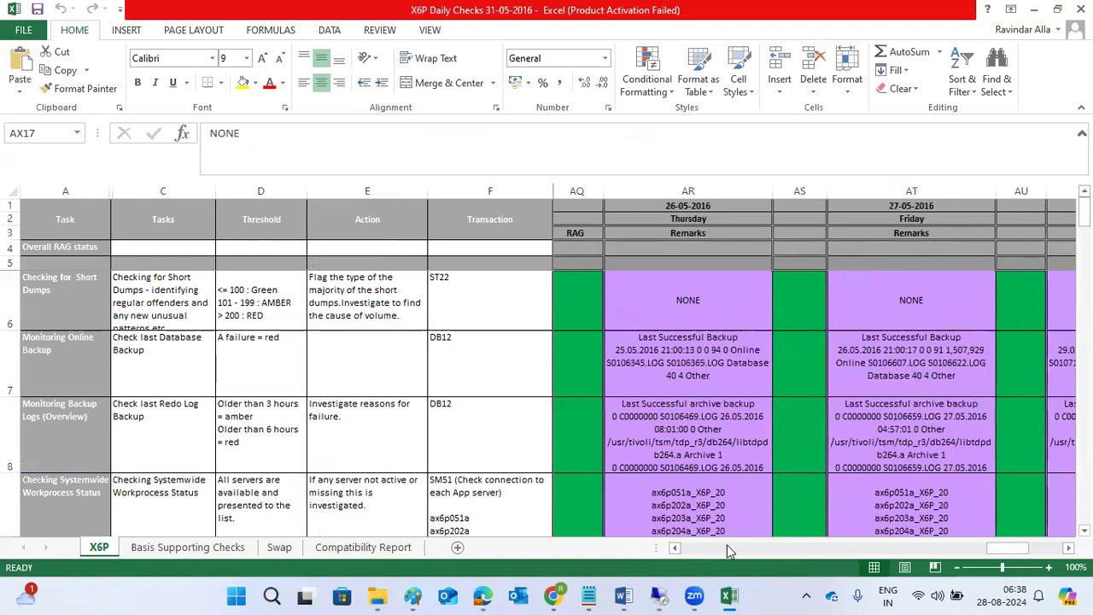
pyautogui.moveTo(728, 551); pyautogui.dragTo(564, 551)
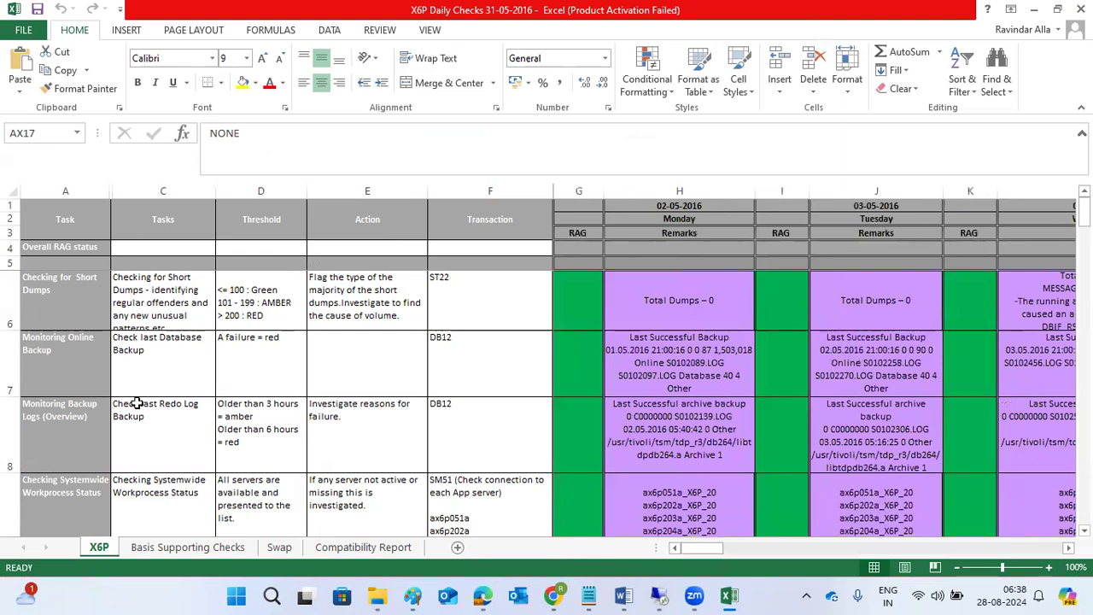
pyautogui.scroll(-1, 136, 403)
pyautogui.scroll(1, 137, 403)
pyautogui.scroll(-3, 480, 442)
pyautogui.scroll(-6, 480, 442)
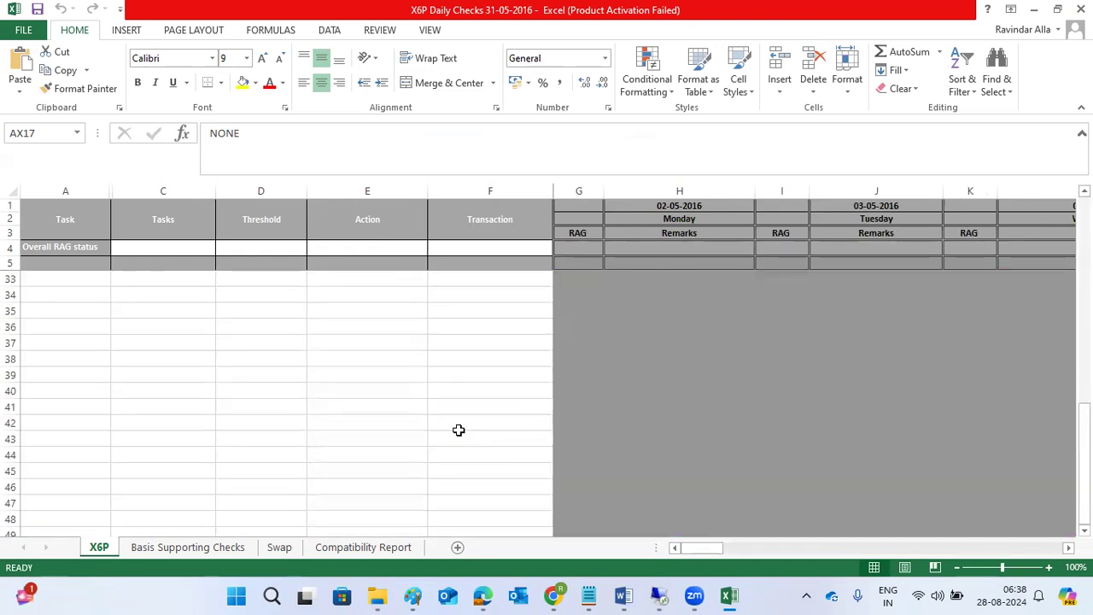
pyautogui.scroll(9, 459, 430)
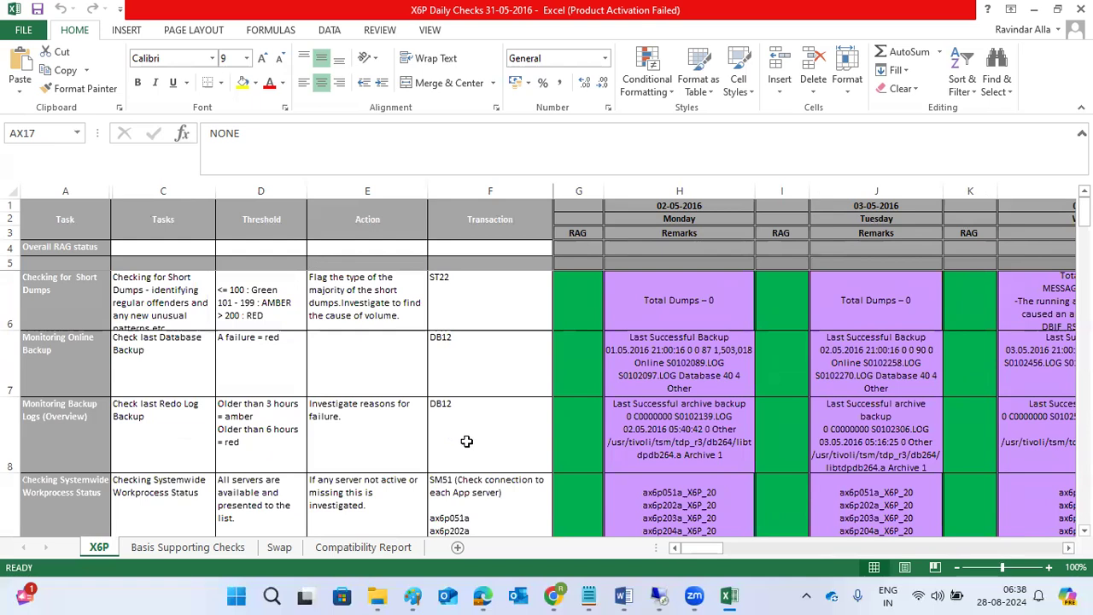
# Step: Examine the ST22 short dump remarks in row 6 from 02-05-2016 to 16-05-2016
pyautogui.click(464, 299)
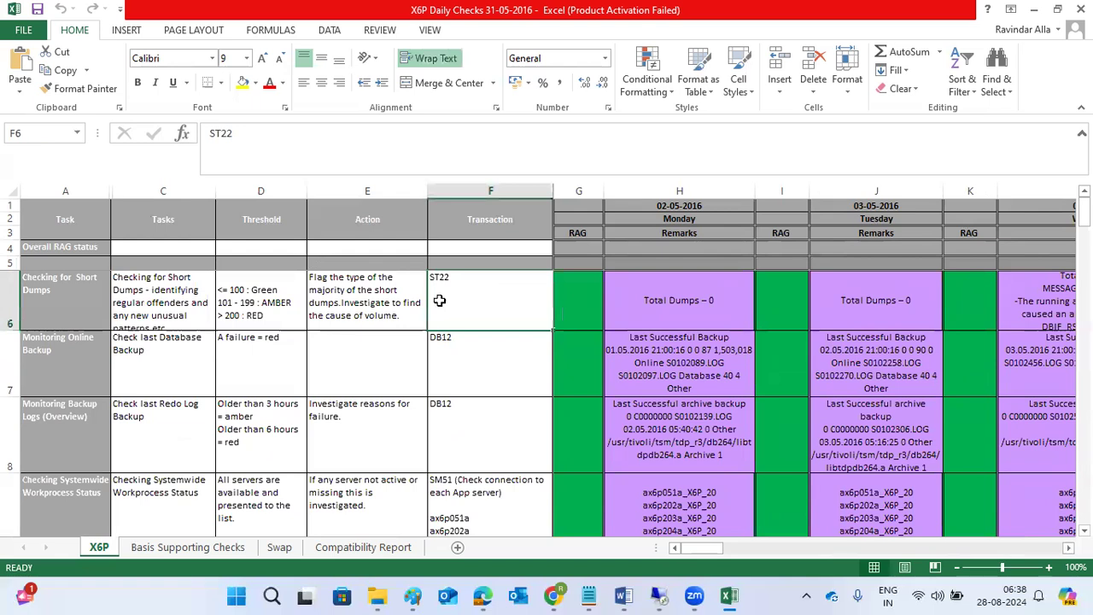
pyautogui.click(673, 300)
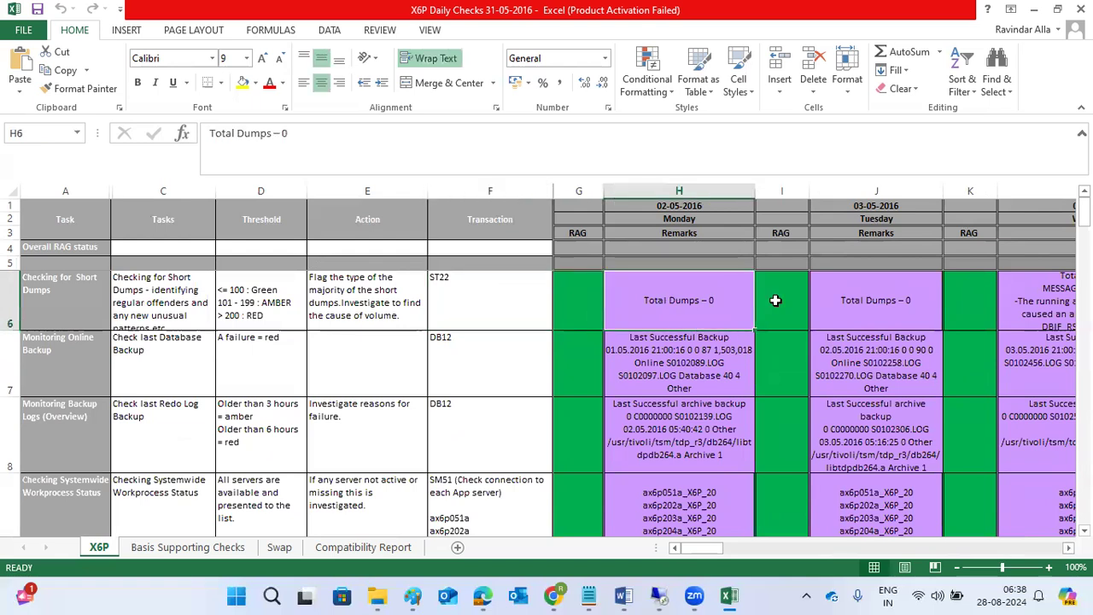
pyautogui.press('Right')
pyautogui.press('Right')
pyautogui.press('Right')
pyautogui.press('Right')
pyautogui.press('Right')
pyautogui.press('Right')
pyautogui.press('Right')
pyautogui.press('Right')
pyautogui.press('Right')
pyautogui.press('Right')
pyautogui.press('Right')
pyautogui.press('Right')
pyautogui.press('Right')
pyautogui.press('Right')
pyautogui.press('Right')
pyautogui.press('Right')
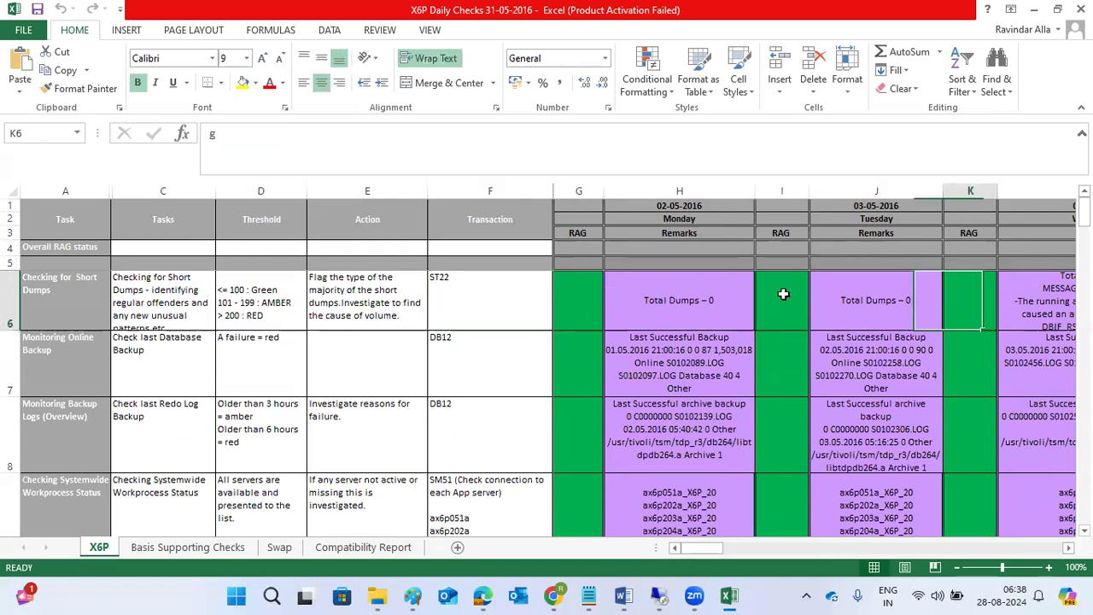
pyautogui.press('Right')
pyautogui.press('Right')
pyautogui.press('Right')
pyautogui.press('Right')
pyautogui.press('Right')
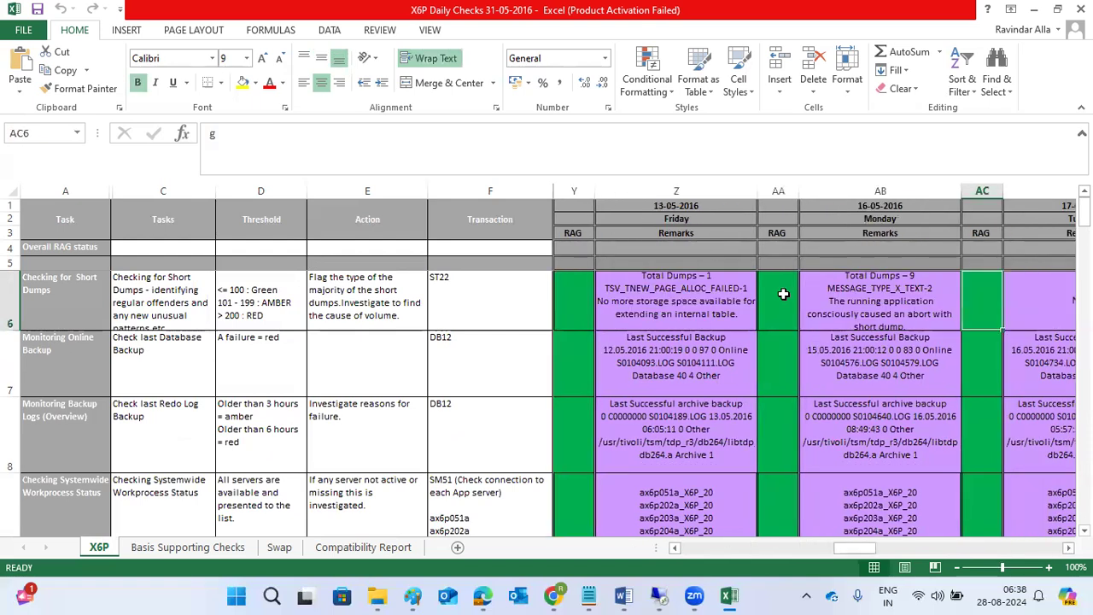
pyautogui.click(901, 296)
# Step: Check the transaction for the online backup task, switch to the SAP session and start transaction db12
pyautogui.click(448, 347)
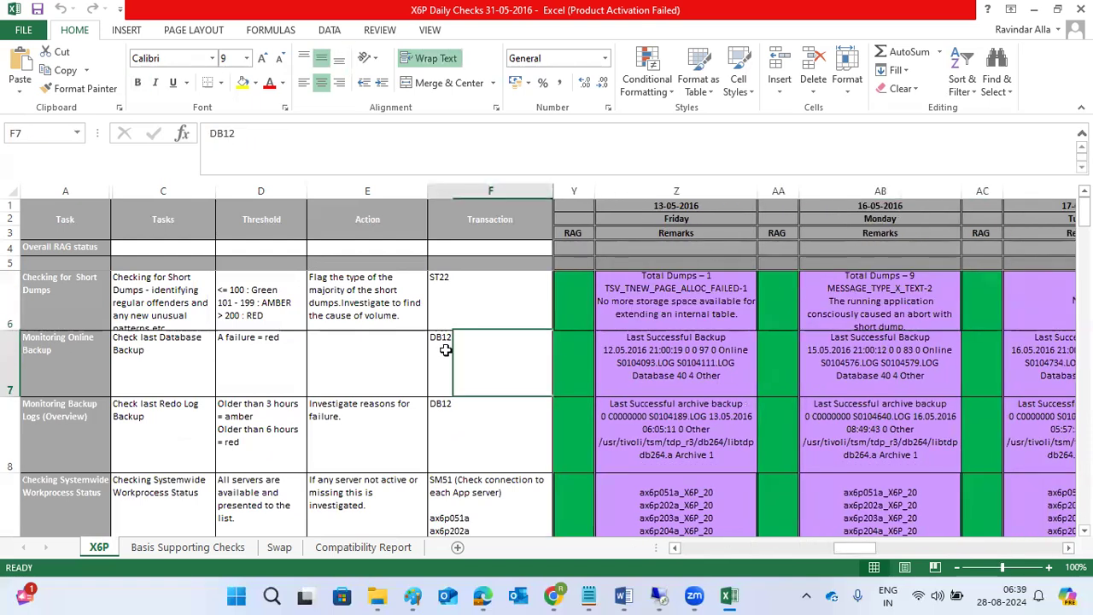
pyautogui.click(658, 596)
pyautogui.write('db12')
pyautogui.click(35, 106)
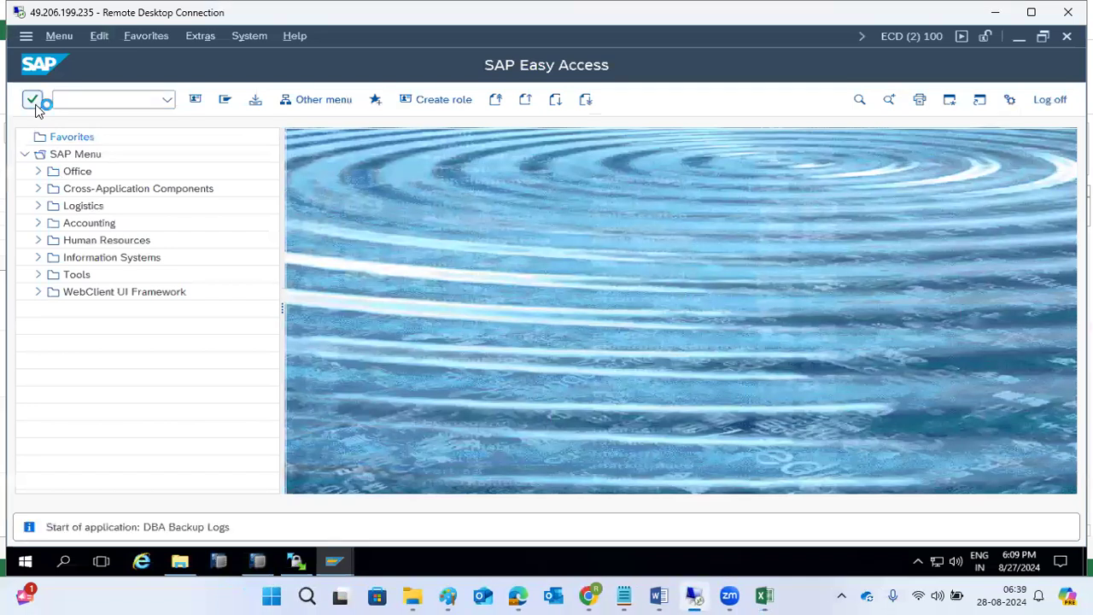
# Step: Return to the Excel checklist and examine the backup log check and the systemwide work process checks
pyautogui.click(764, 596)
pyautogui.click(444, 420)
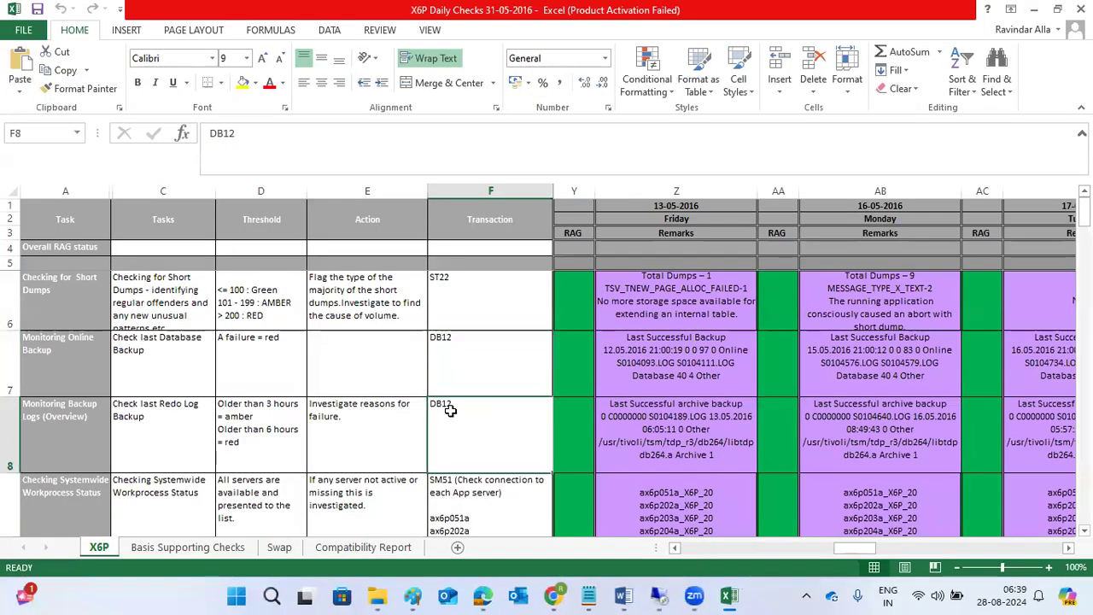
pyautogui.scroll(-1, 445, 410)
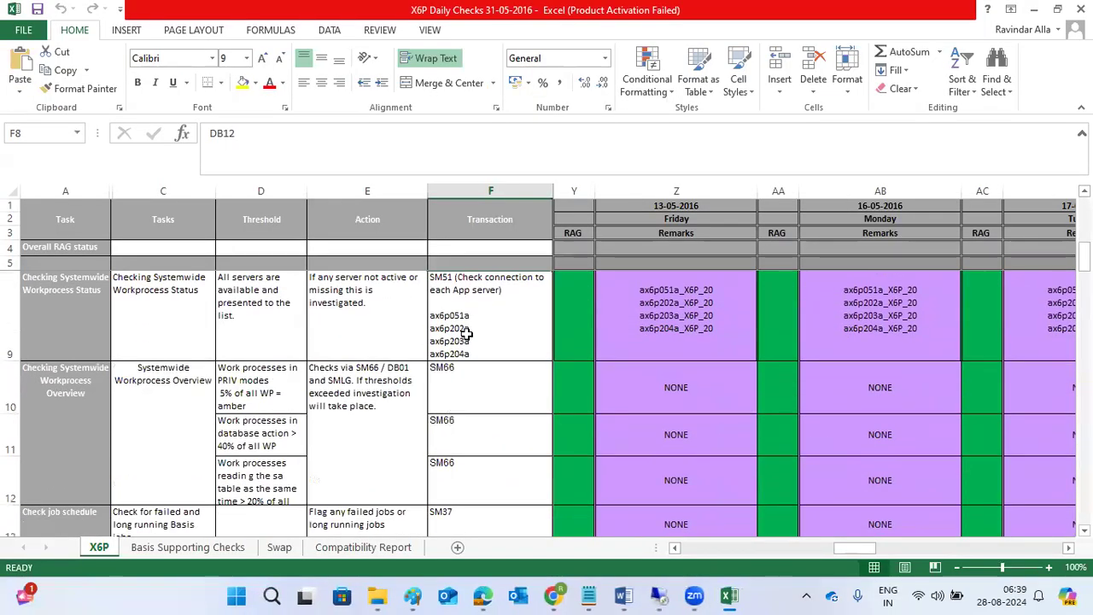
pyautogui.click(369, 321)
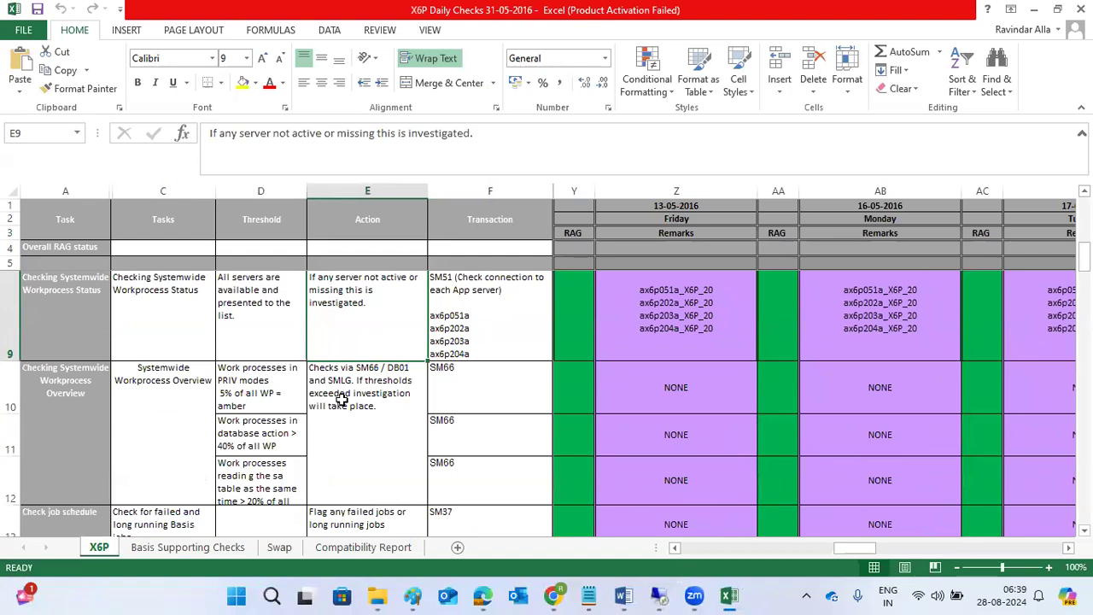
pyautogui.click(159, 399)
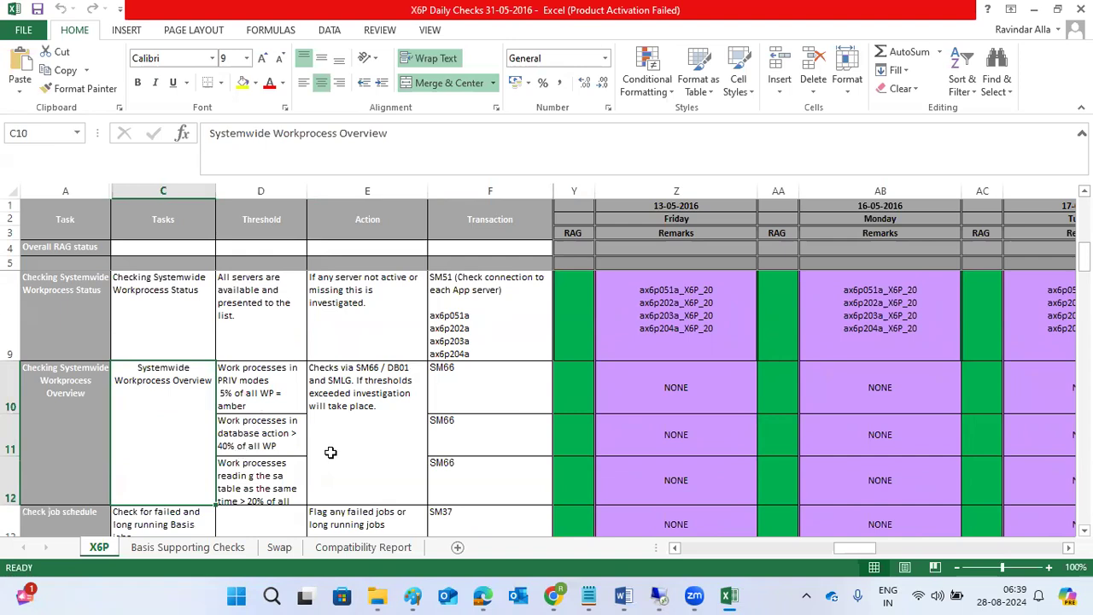
# Step: Examine the SM37 job schedule check and the ST04 database performance check in the checklist
pyautogui.scroll(-1, 330, 453)
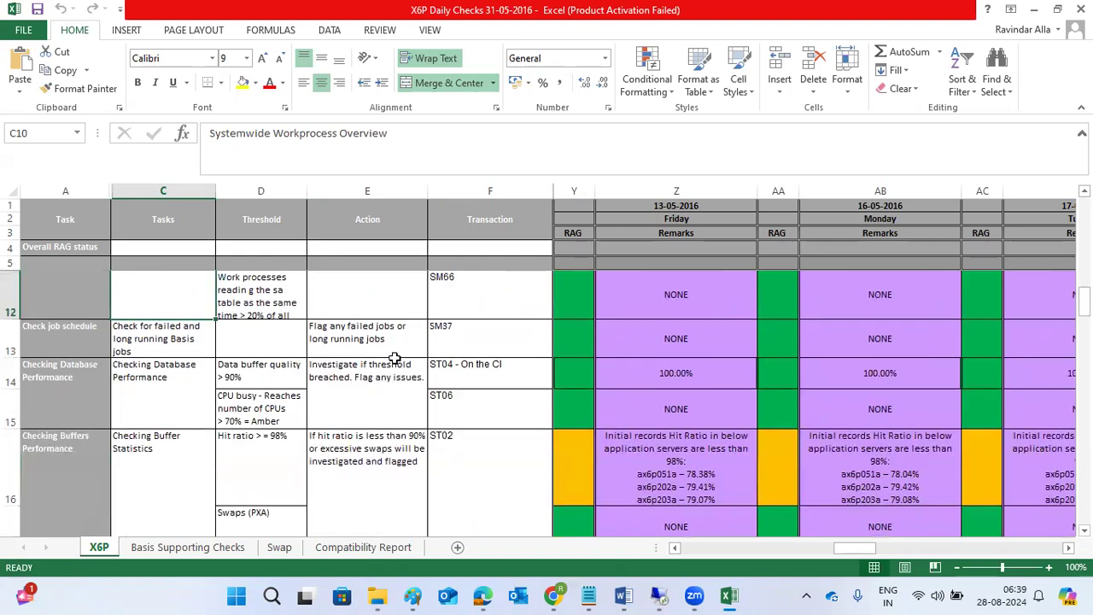
pyautogui.click(448, 334)
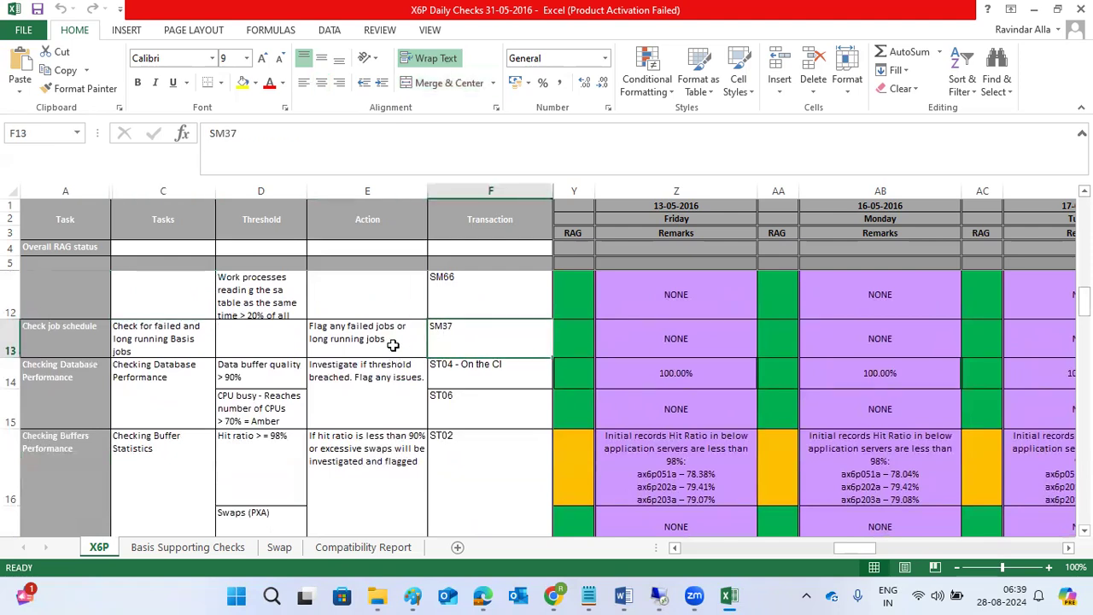
pyautogui.click(349, 335)
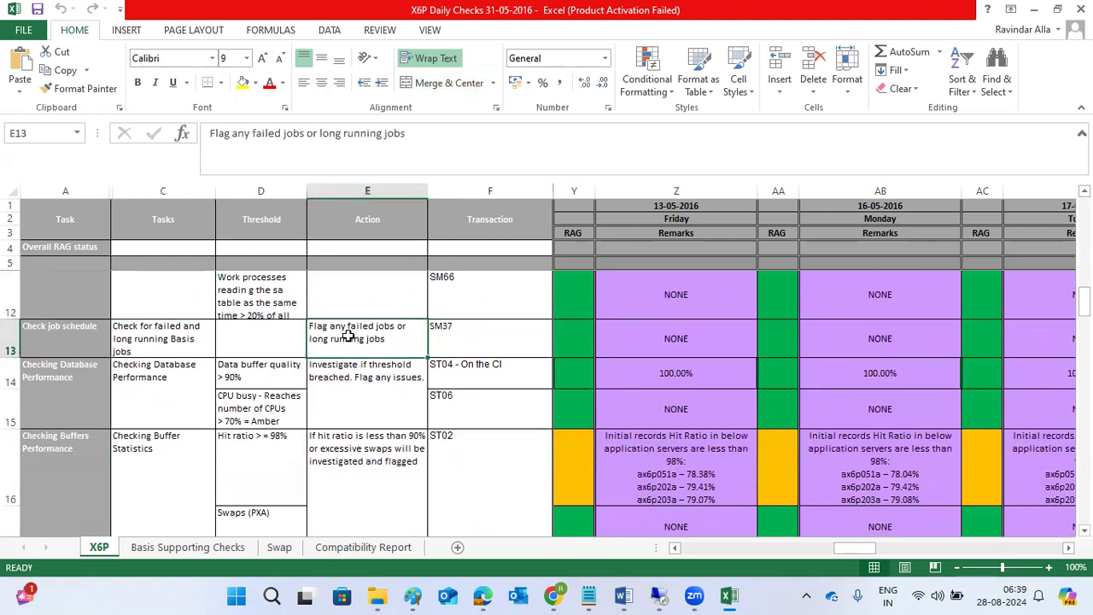
pyautogui.click(479, 376)
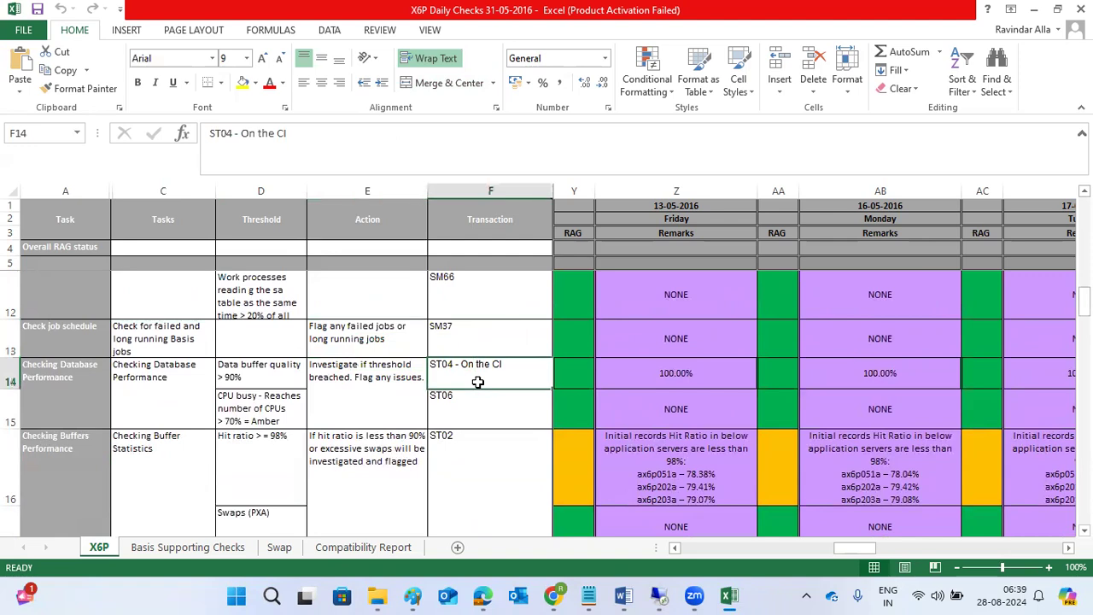
# Step: Examine the database performance and buffer statistics checks in the checklist, including their thresholds, actions and transactions
pyautogui.click(360, 398)
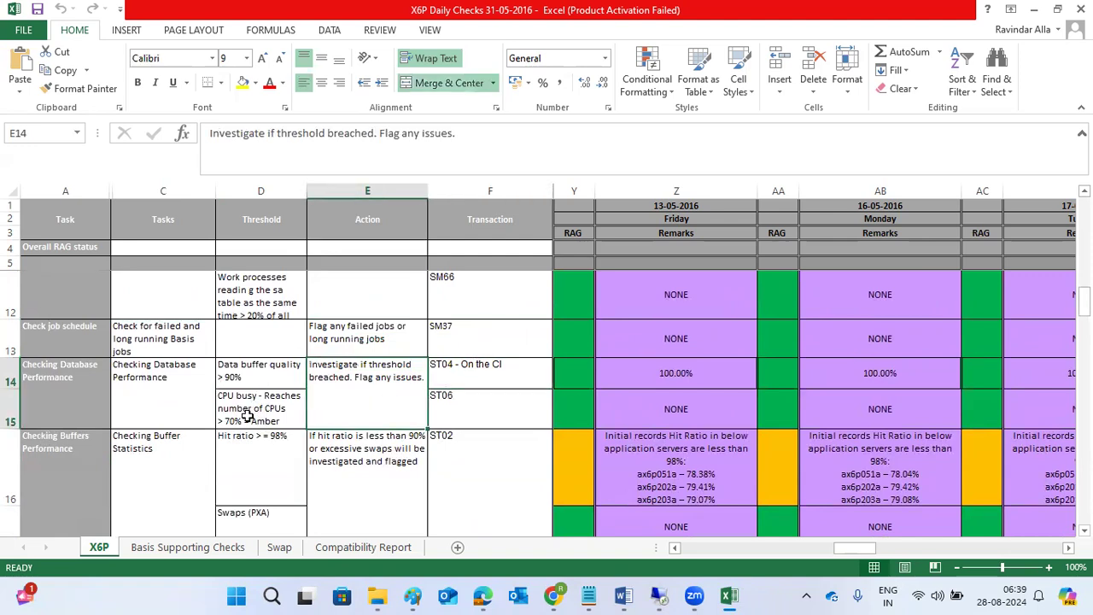
pyautogui.click(159, 382)
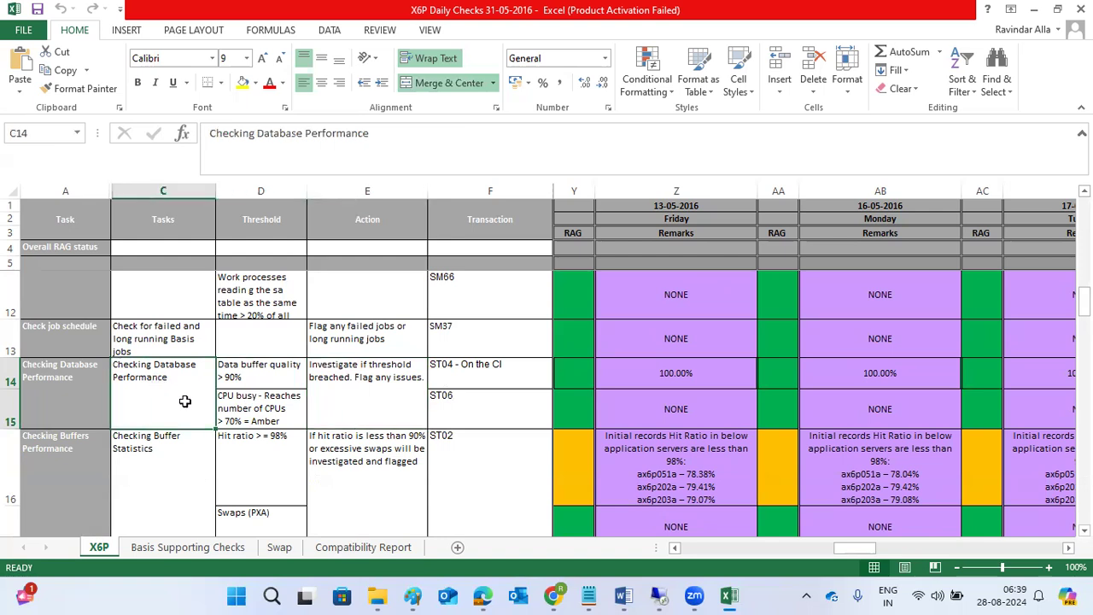
pyautogui.scroll(-1, 256, 402)
pyautogui.click(518, 409)
pyautogui.click(157, 387)
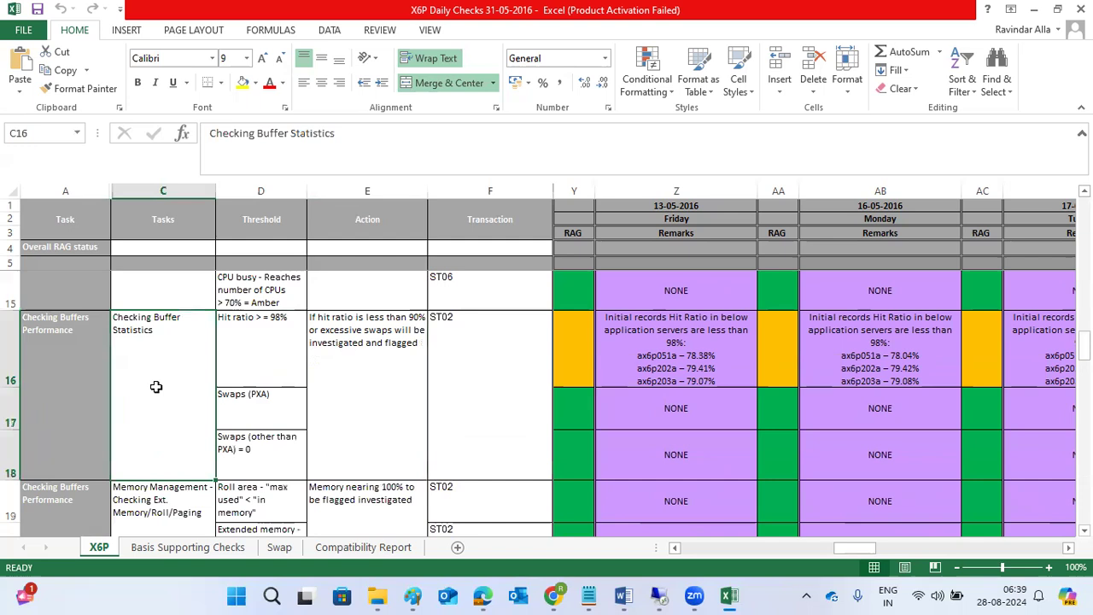
pyautogui.click(258, 340)
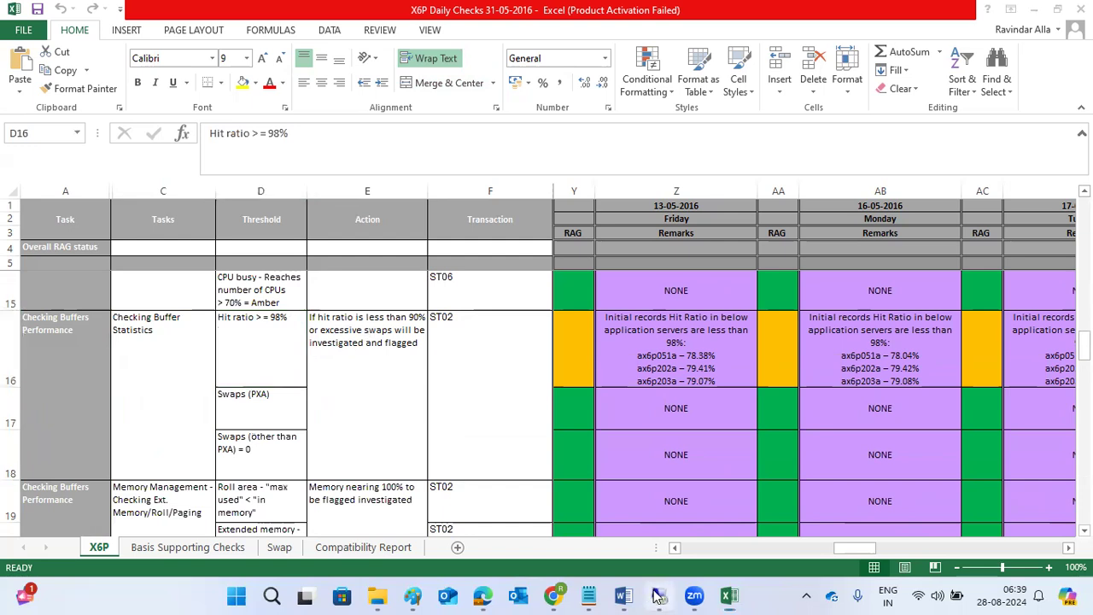
# Step: Switch to the SAP ECD session and open the tune summary with transaction ST02
pyautogui.click(658, 596)
pyautogui.click(72, 98)
pyautogui.write('/nst0')
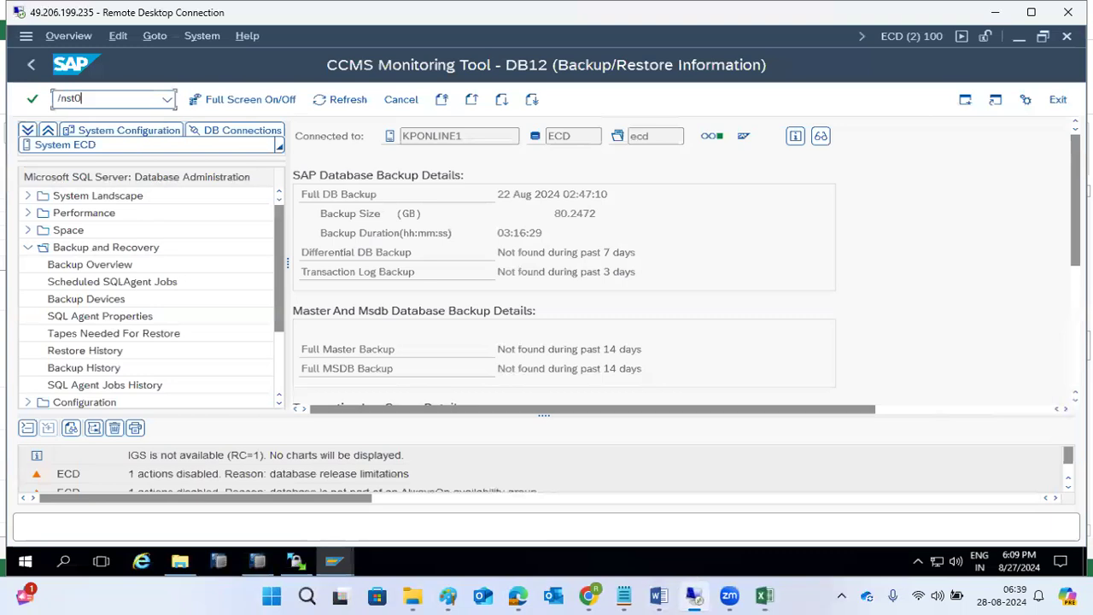
pyautogui.press('Return')
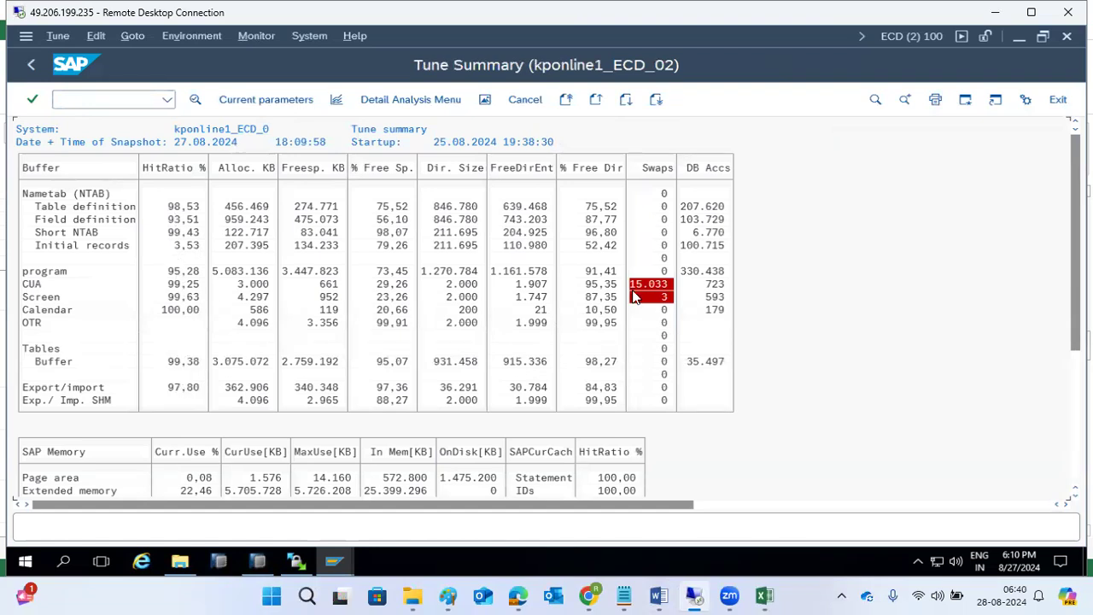
# Step: Inspect the CUA buffer's swap details and its buffer history of recent days, and return to the tune summary
pyautogui.click(172, 389)
pyautogui.click(647, 287)
pyautogui.click(319, 289)
pyautogui.doubleClick(651, 285)
pyautogui.click(301, 362)
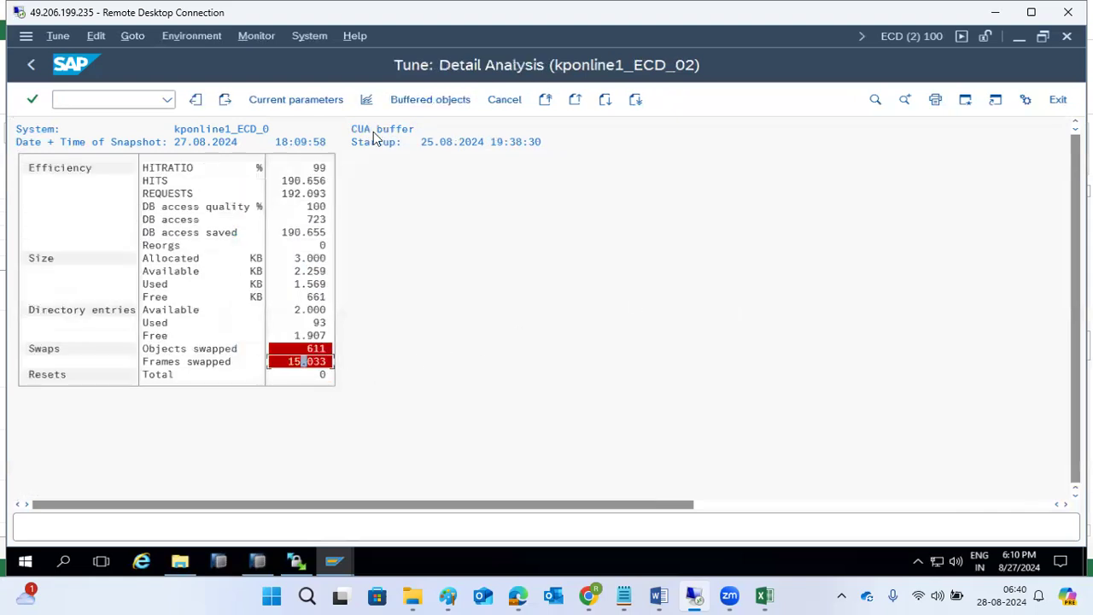
pyautogui.click(367, 101)
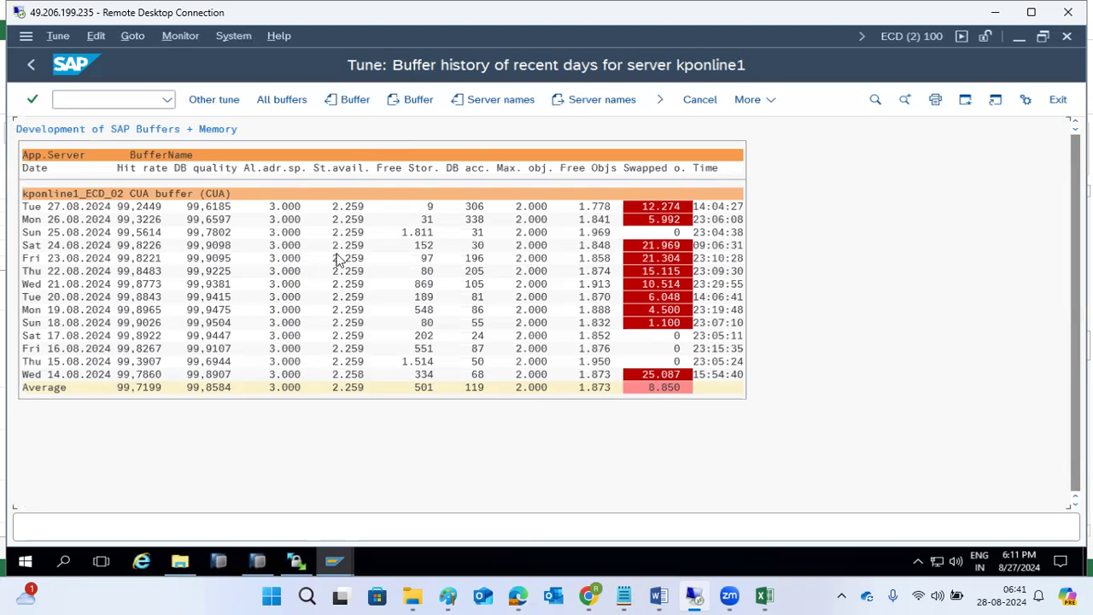
pyautogui.click(31, 64)
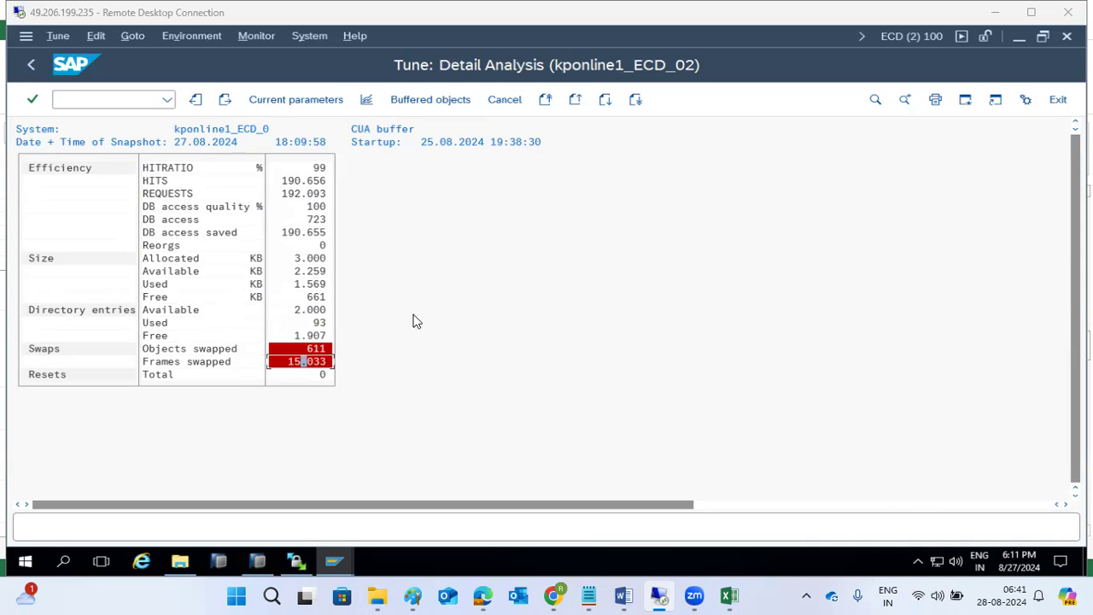
pyautogui.click(30, 66)
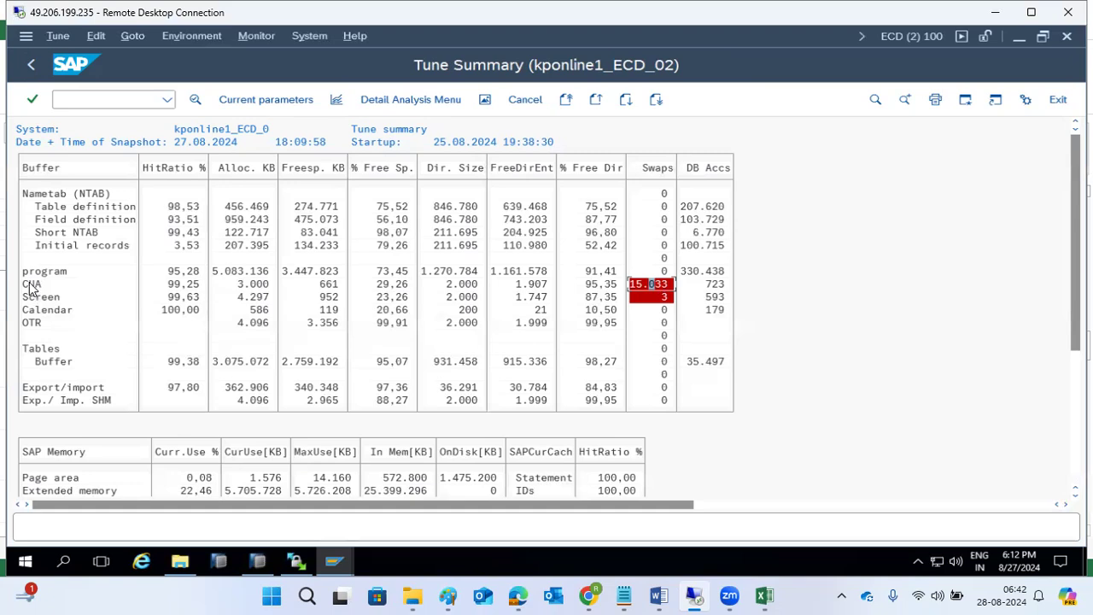
# Step: Reopen the CUA buffer's detail analysis and check the swapped objects in its recent history
pyautogui.doubleClick(251, 285)
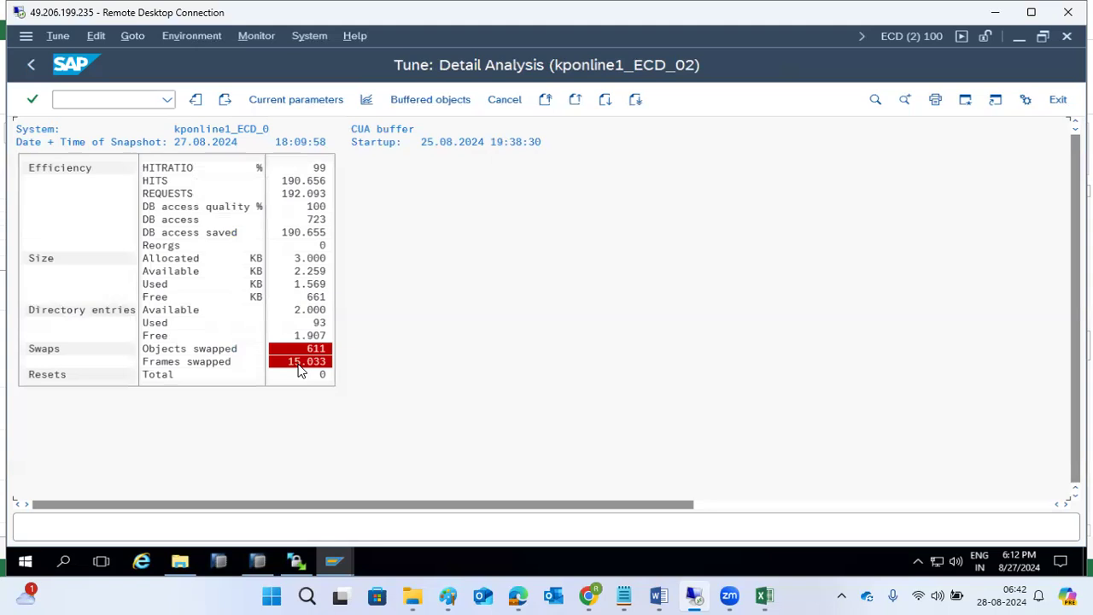
pyautogui.click(298, 364)
pyautogui.click(366, 100)
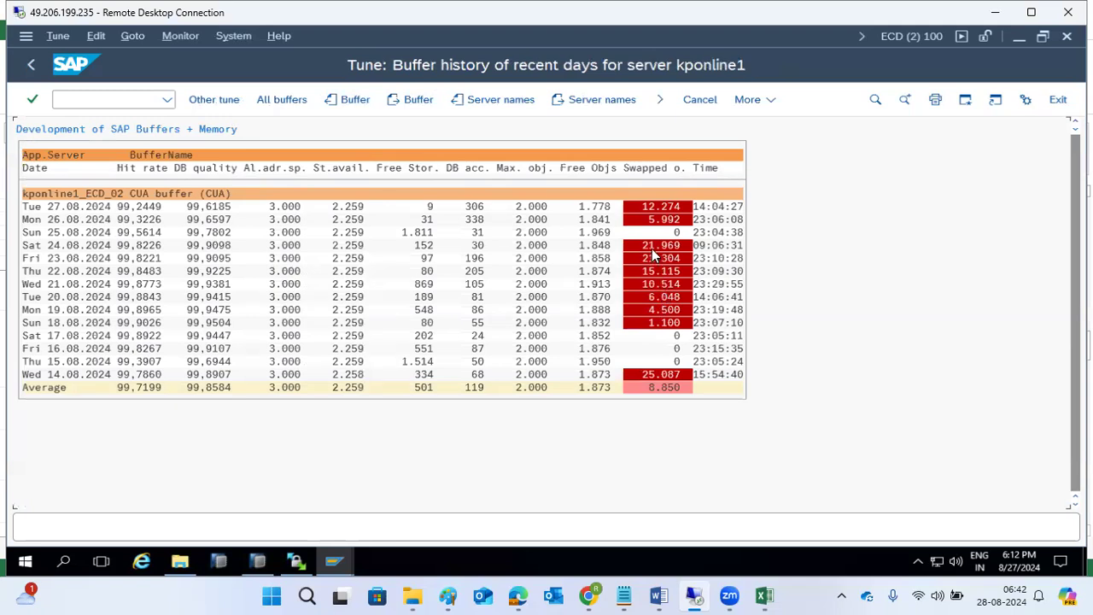
pyautogui.click(636, 208)
pyautogui.click(30, 64)
# Step: Examine the objects held in the CUA buffer and return to its detail analysis
pyautogui.click(427, 99)
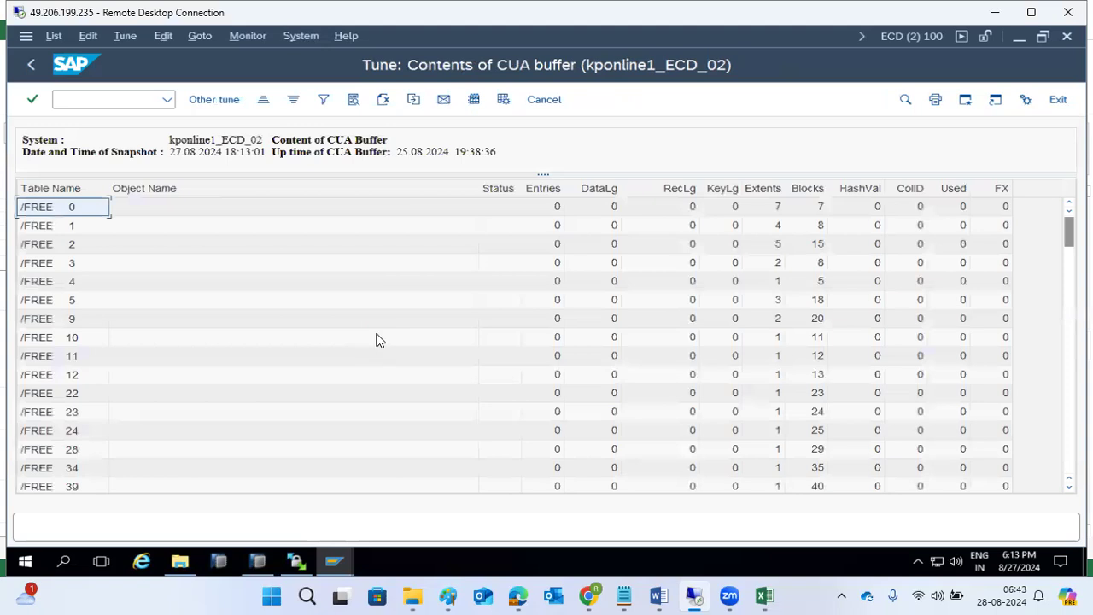
pyautogui.moveTo(1068, 230); pyautogui.dragTo(1068, 416)
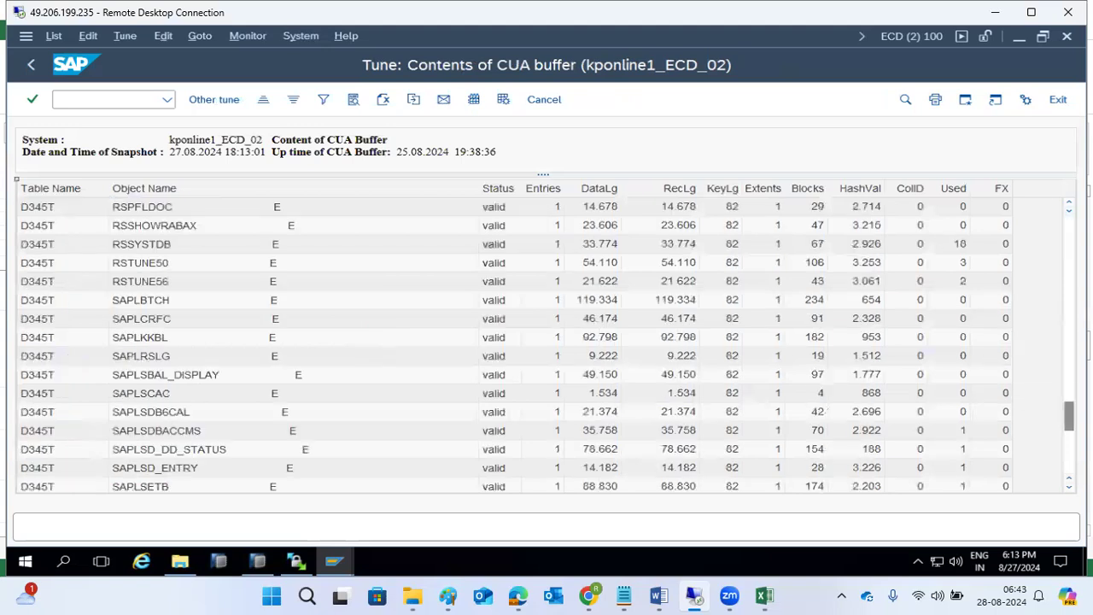
pyautogui.press('F3')
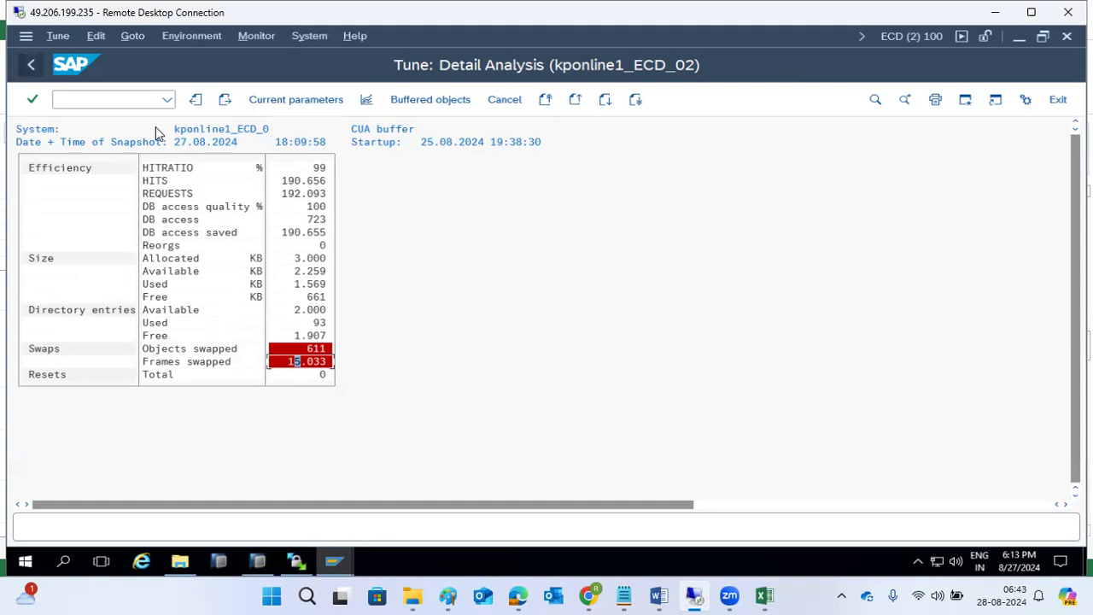
# Step: Open the CUA buffer's profile parameter rsdb/cua/buffersize in parameter maintenance and copy its name
pyautogui.click(285, 100)
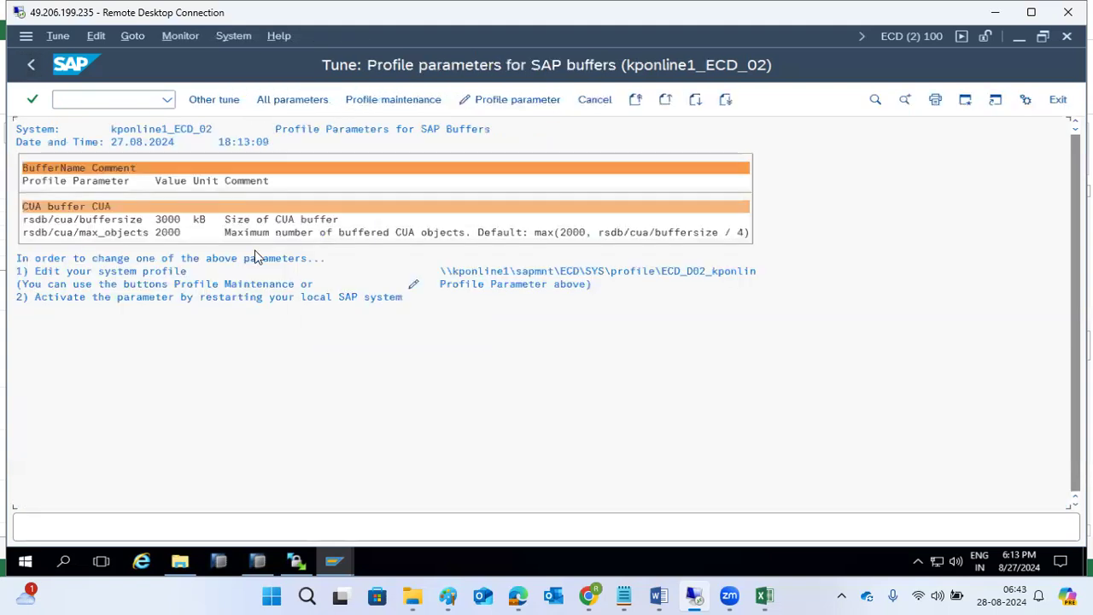
pyautogui.click(97, 224)
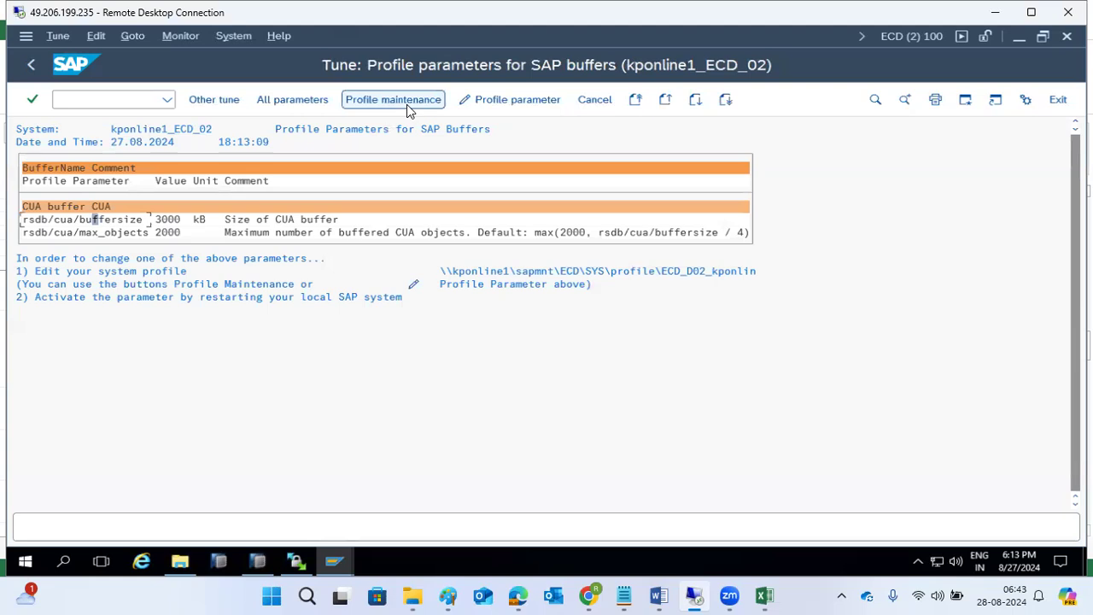
pyautogui.click(465, 103)
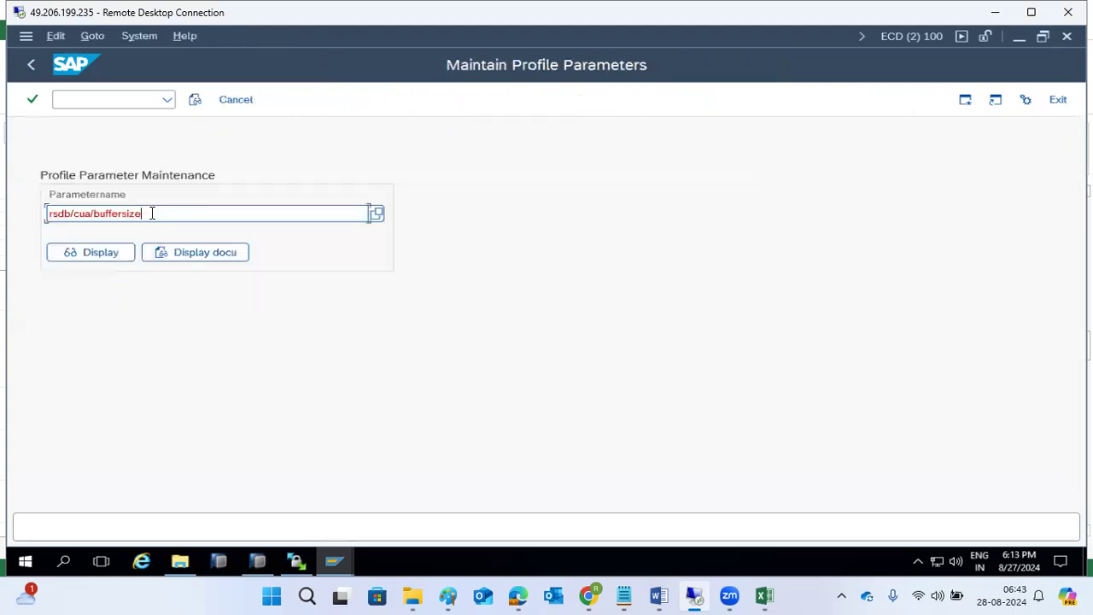
pyautogui.moveTo(152, 213); pyautogui.dragTo(9, 222)
pyautogui.hotkey('ctrl', 'c')
# Step: In transaction RZ10, open instance profile ECD_D02_KPONLINE1 for changes in extended maintenance and start creating a parameter
pyautogui.click(32, 134)
pyautogui.click(68, 99)
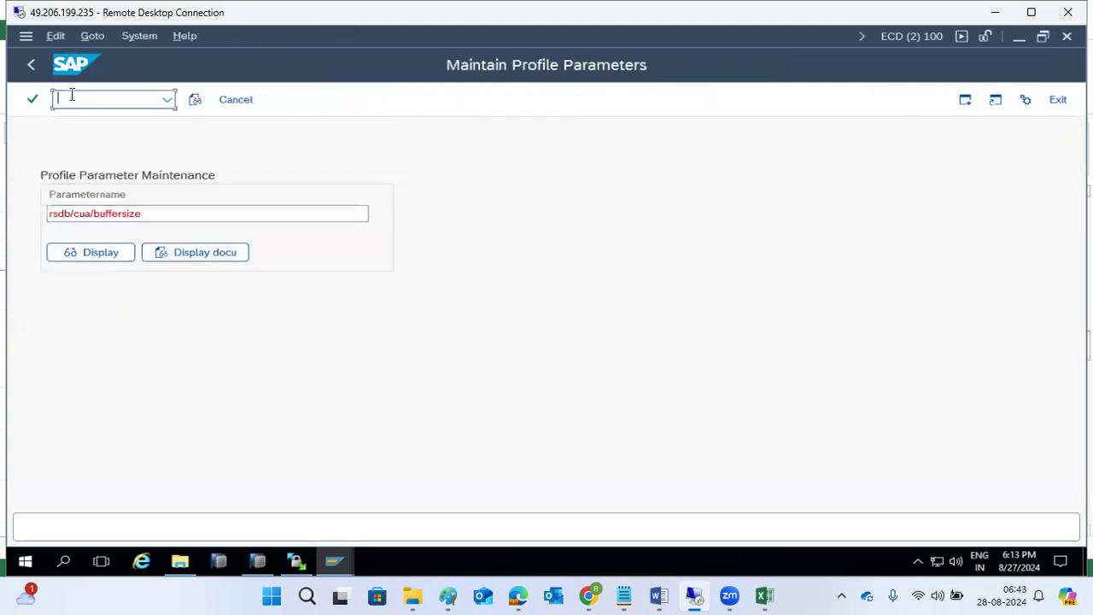
pyautogui.write('/nrz10')
pyautogui.press('Return')
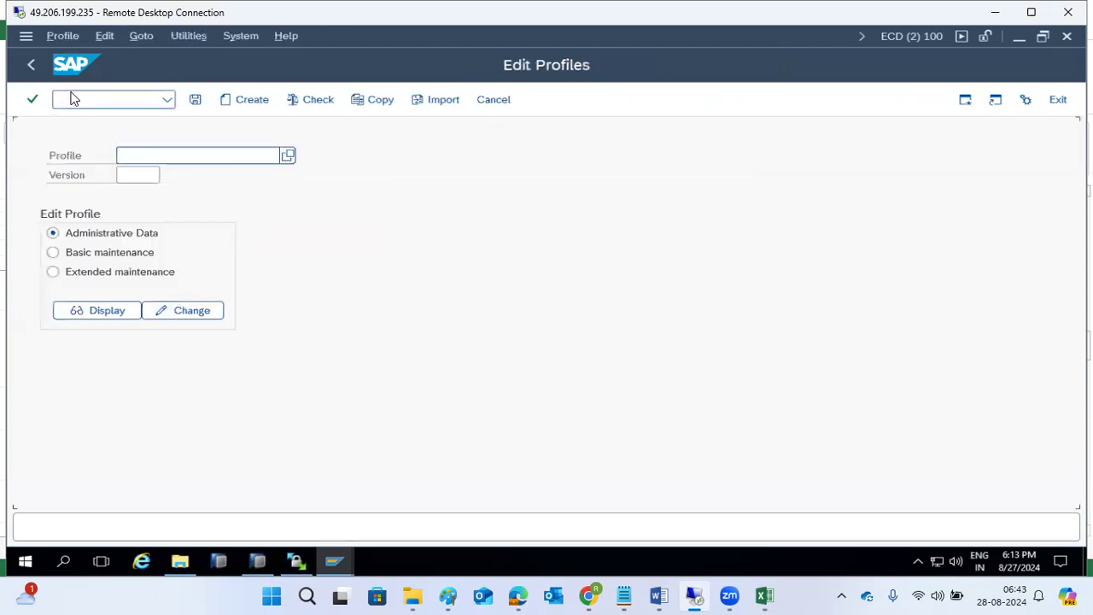
pyautogui.click(288, 155)
pyautogui.doubleClick(233, 261)
pyautogui.click(120, 272)
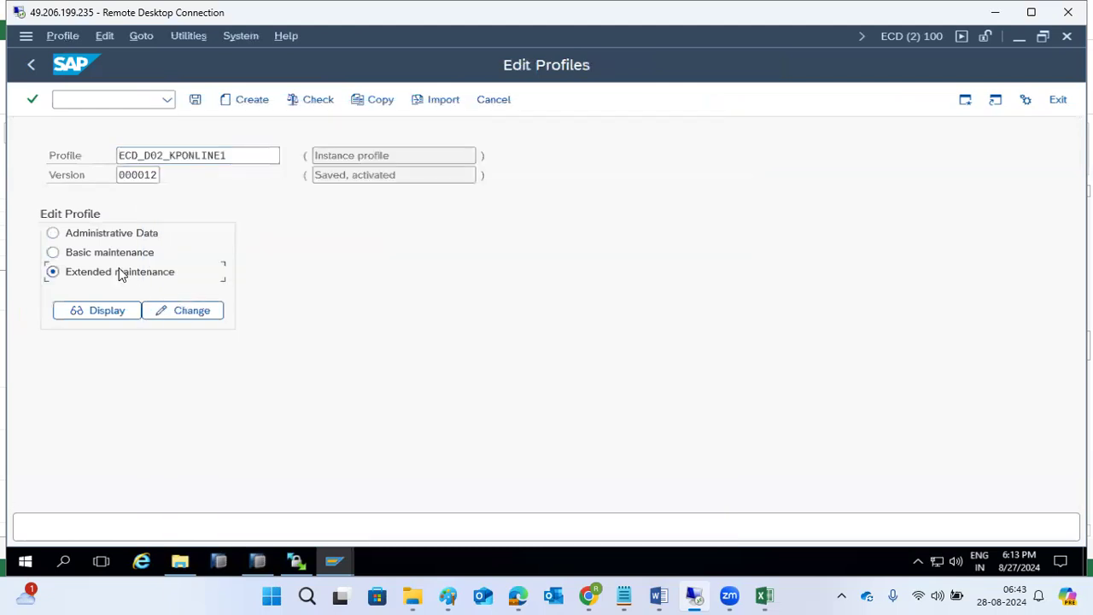
pyautogui.click(165, 317)
pyautogui.click(310, 103)
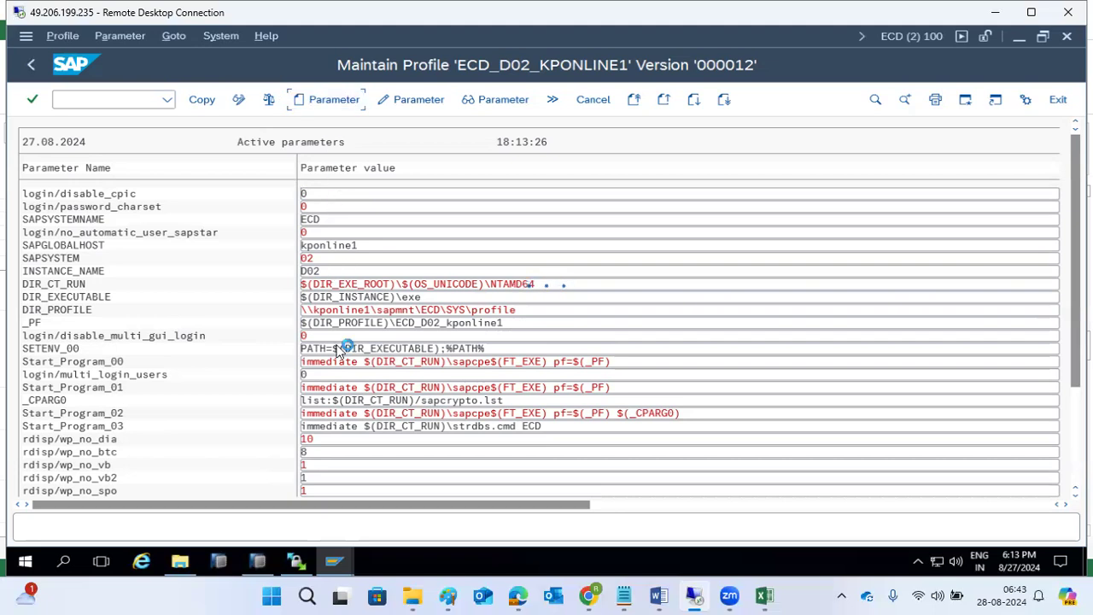
# Step: Switch to the SAP ECP session and start a monitoring transaction there
pyautogui.click(334, 567)
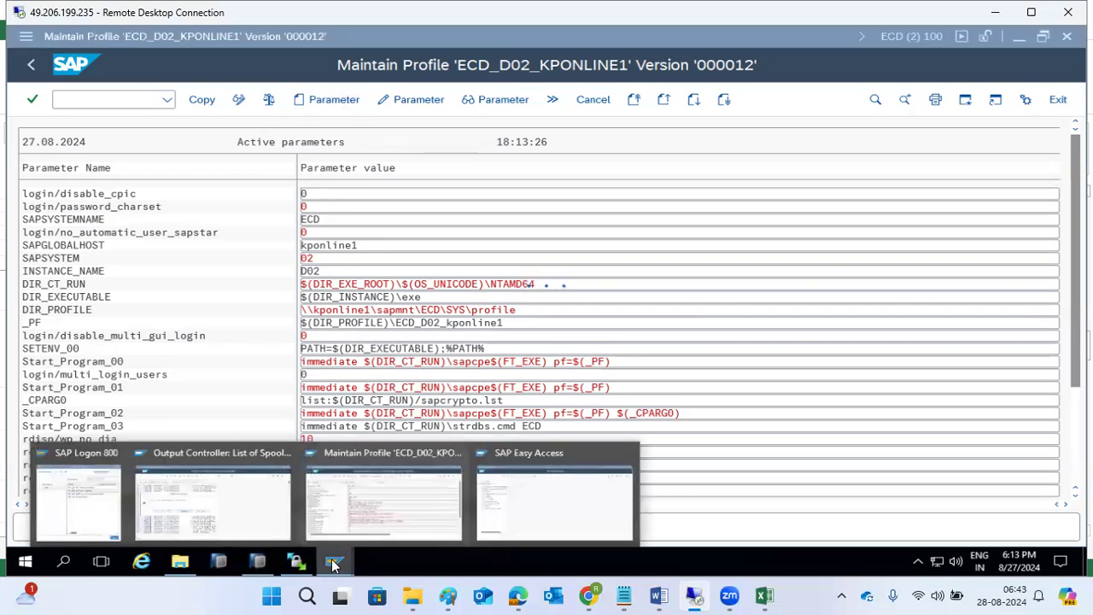
pyautogui.click(535, 497)
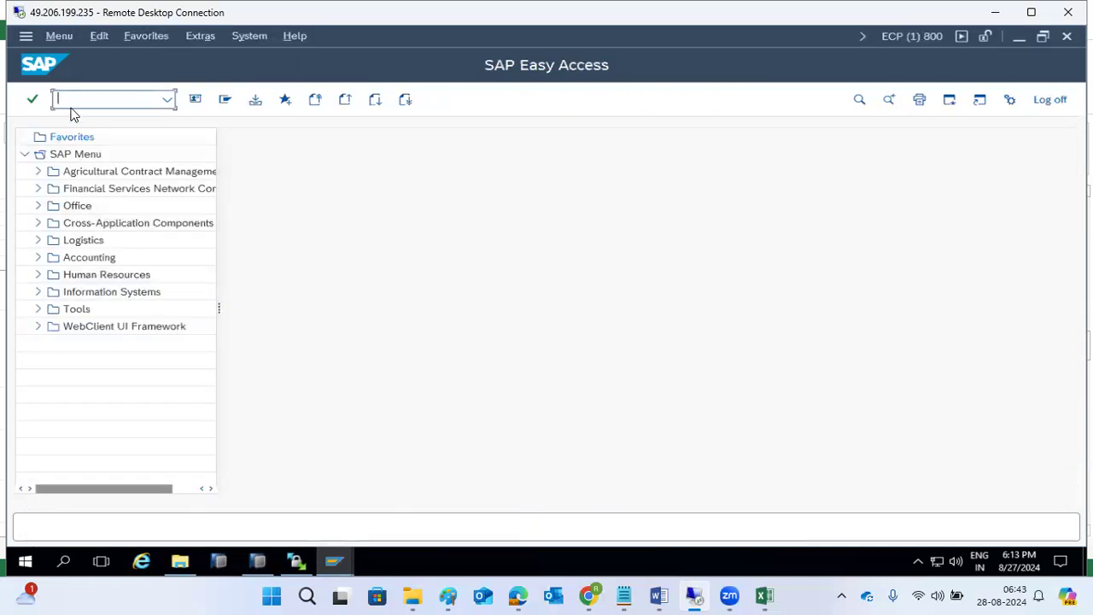
pyautogui.write('st0')
pyautogui.press('Return')
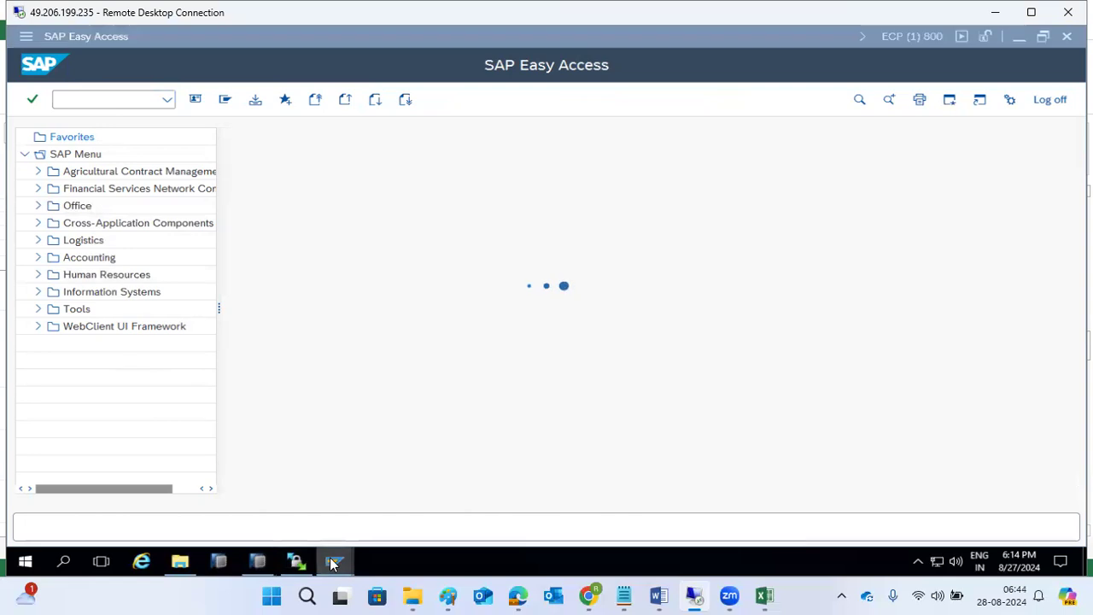
# Step: Check the spool request deletion in the other ECD session and return to the profile maintenance session
pyautogui.moveTo(326, 547)
pyautogui.click(230, 504)
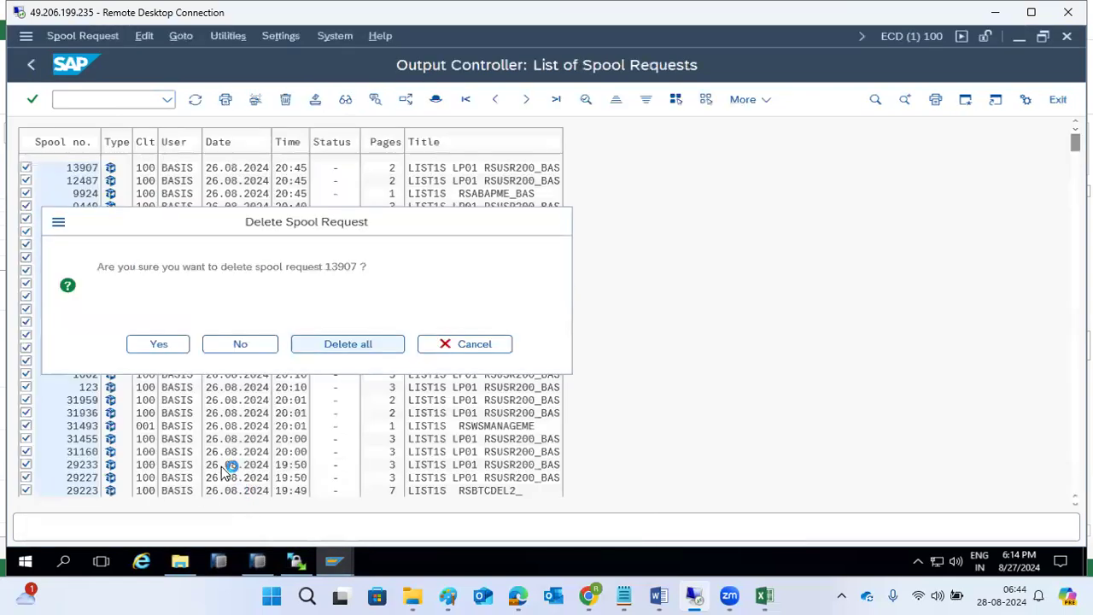
pyautogui.moveTo(340, 575)
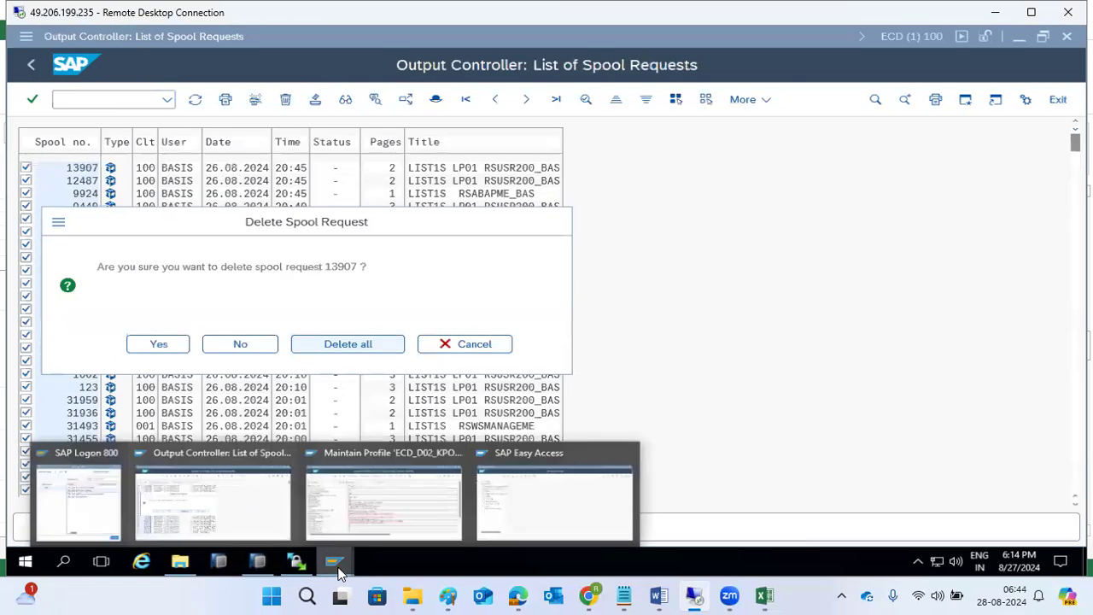
pyautogui.click(378, 498)
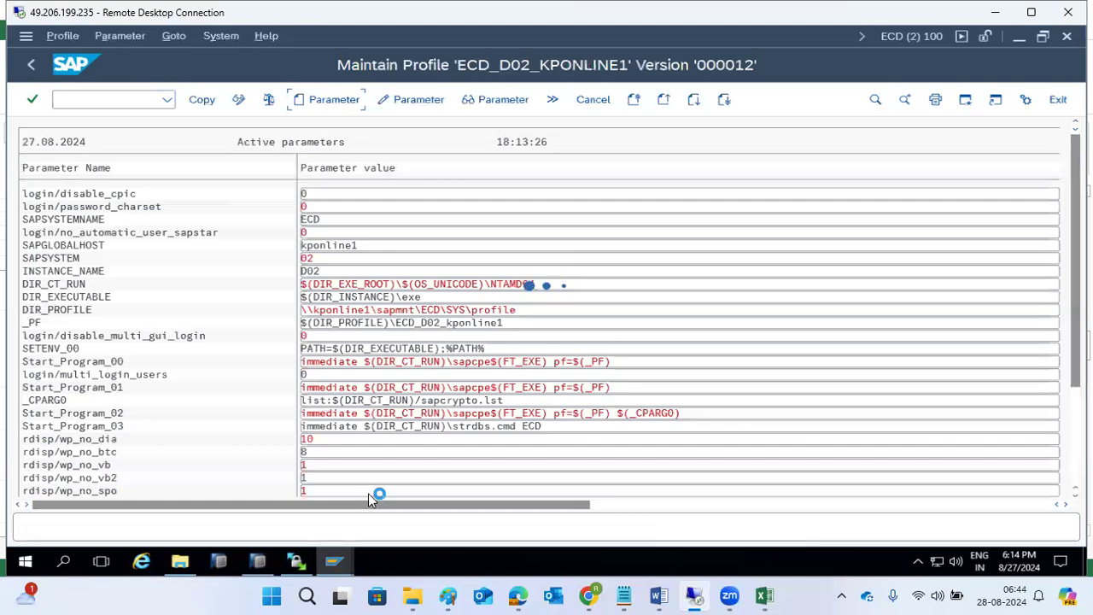
pyautogui.click(340, 563)
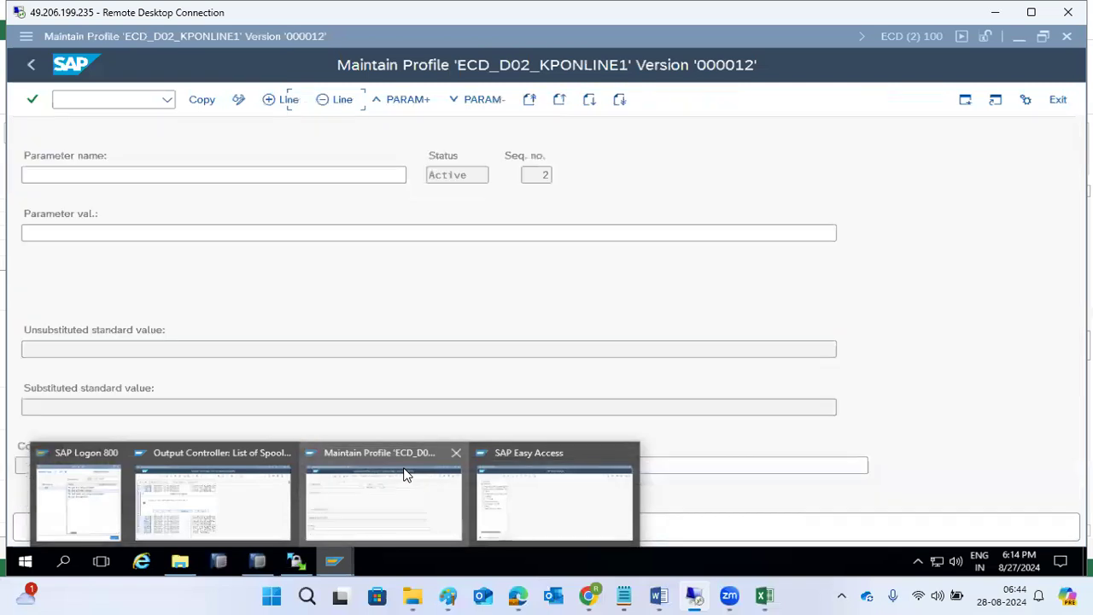
# Step: Create the profile parameter rsdb/cua/buffersize with the value 4000 and apply it to the profile
pyautogui.click(171, 175)
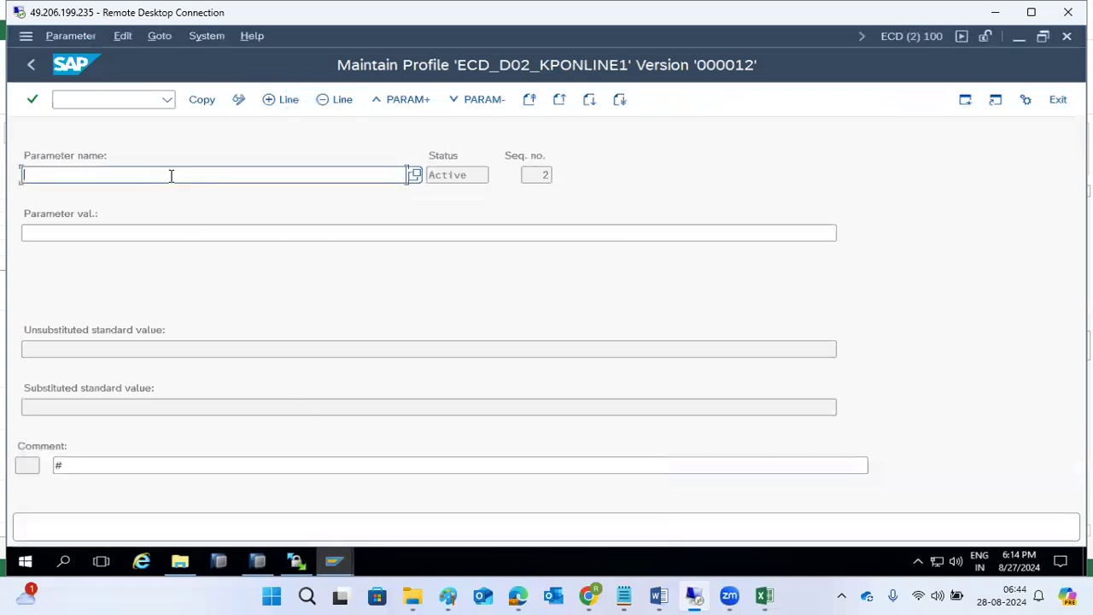
pyautogui.hotkey('ctrl', 'v')
pyautogui.press('Return')
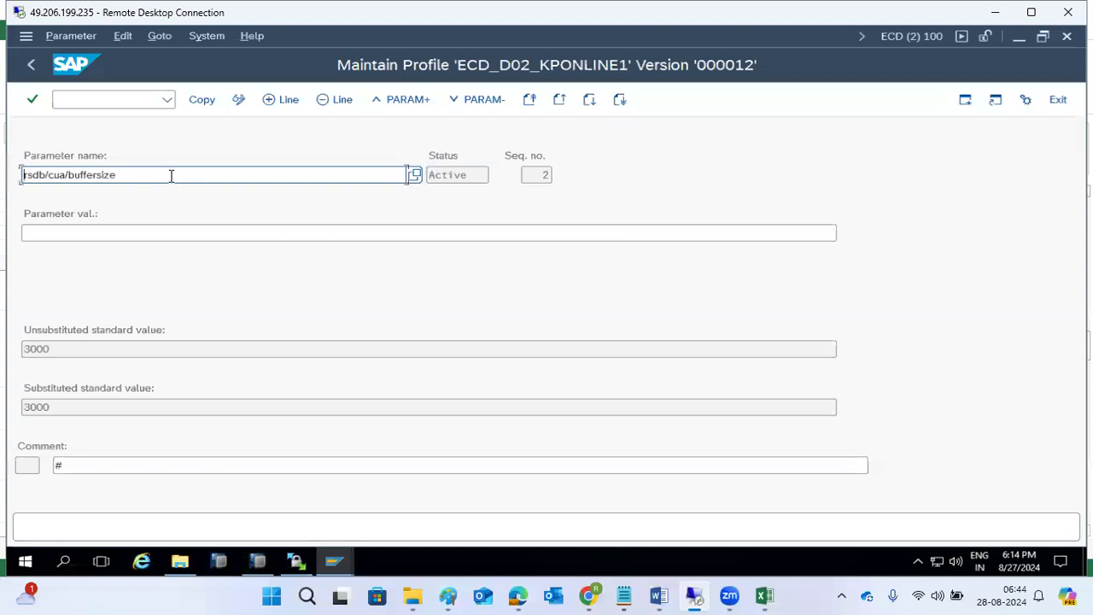
pyautogui.click(61, 237)
pyautogui.write('4000')
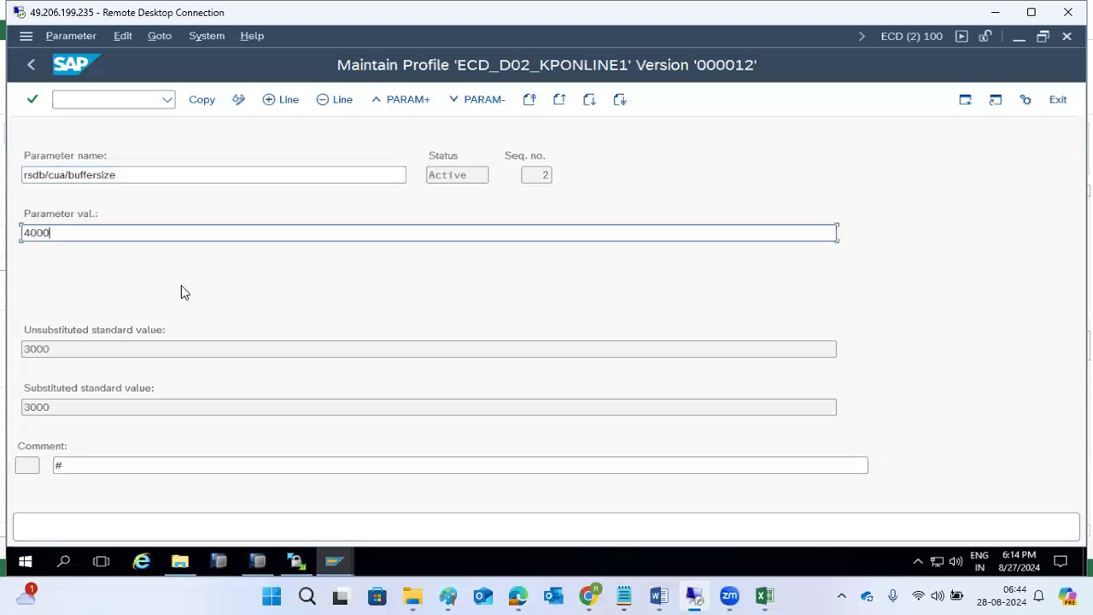
pyautogui.click(201, 100)
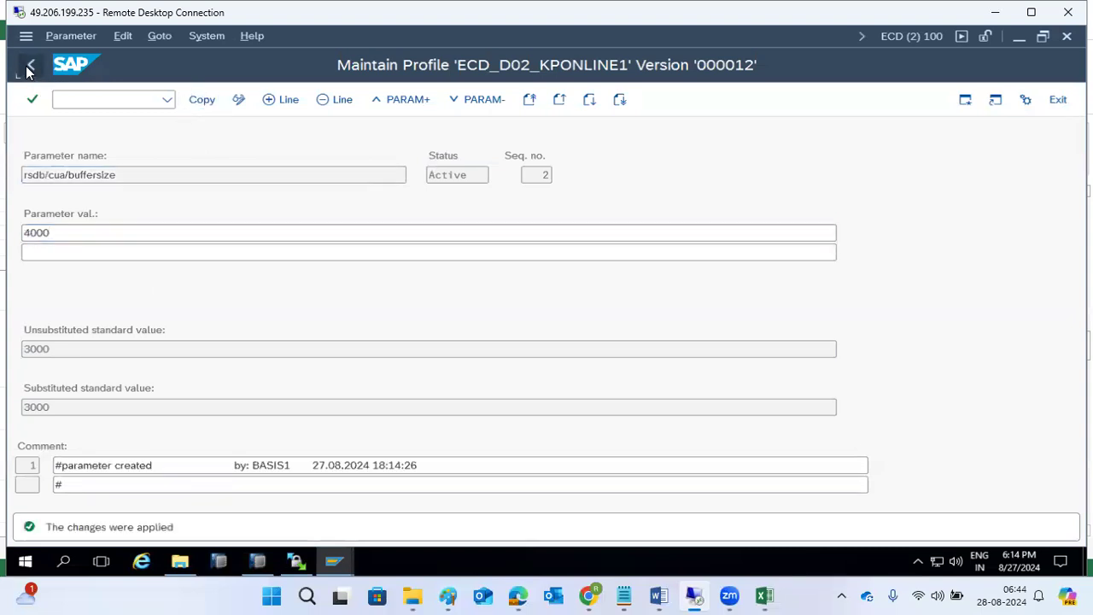
pyautogui.click(34, 67)
pyautogui.click(201, 100)
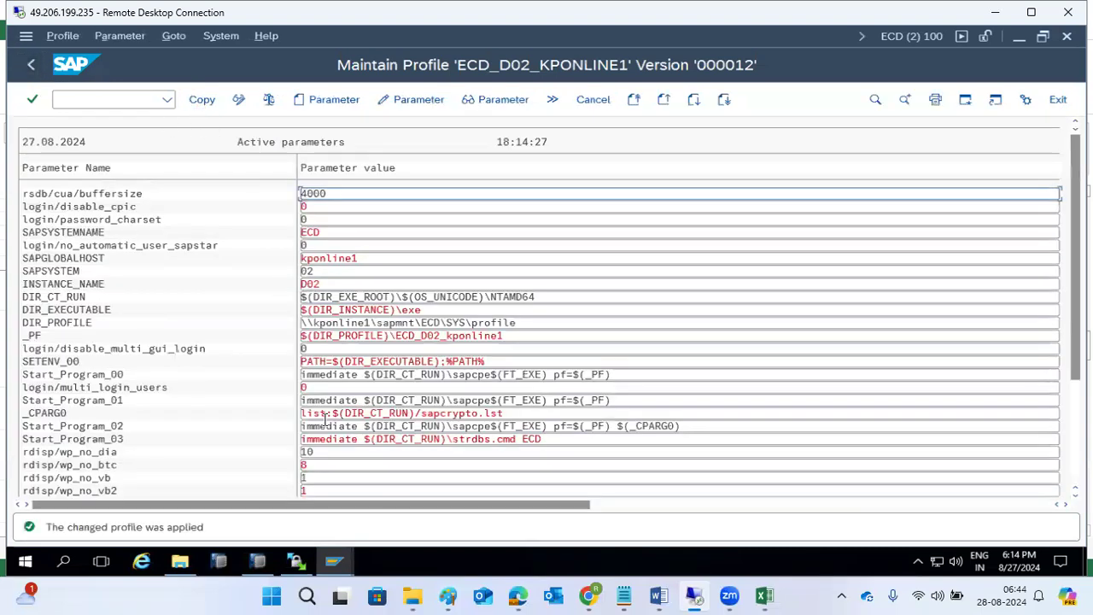
# Step: Set rdisp/wp_no_dia and rdisp/wp_no_btc to 4 each and apply the changes to the profile
pyautogui.moveTo(329, 455); pyautogui.dragTo(252, 467)
pyautogui.write('44')
pyautogui.click(203, 100)
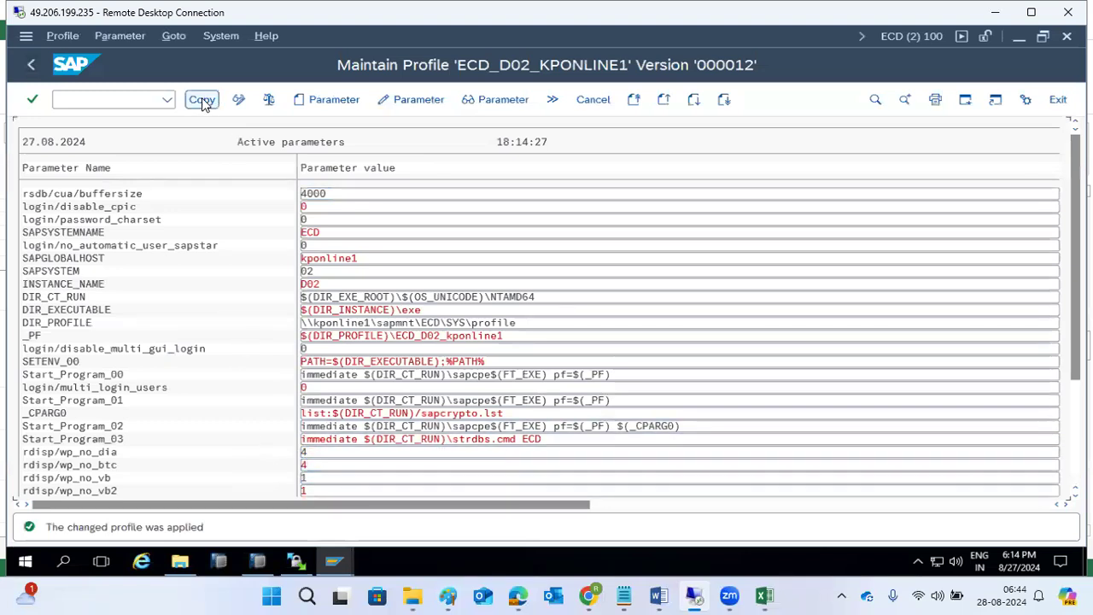
# Step: Save and activate the instance profile ECD_D02_KPONLINE1, declining the operation mode consistency check
pyautogui.click(33, 66)
pyautogui.click(197, 100)
pyautogui.click(287, 350)
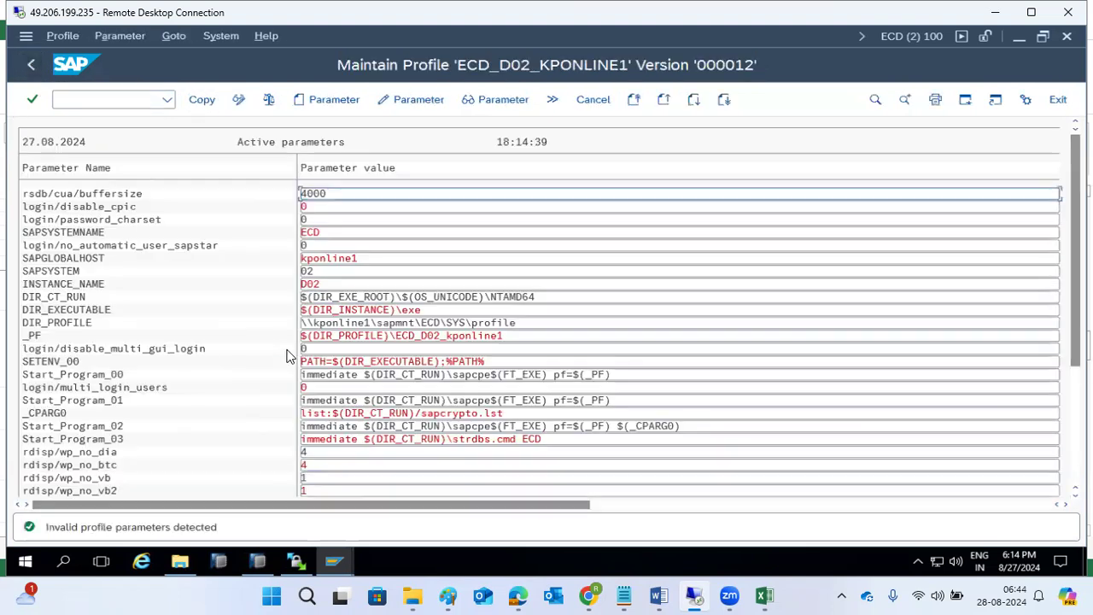
pyautogui.click(31, 64)
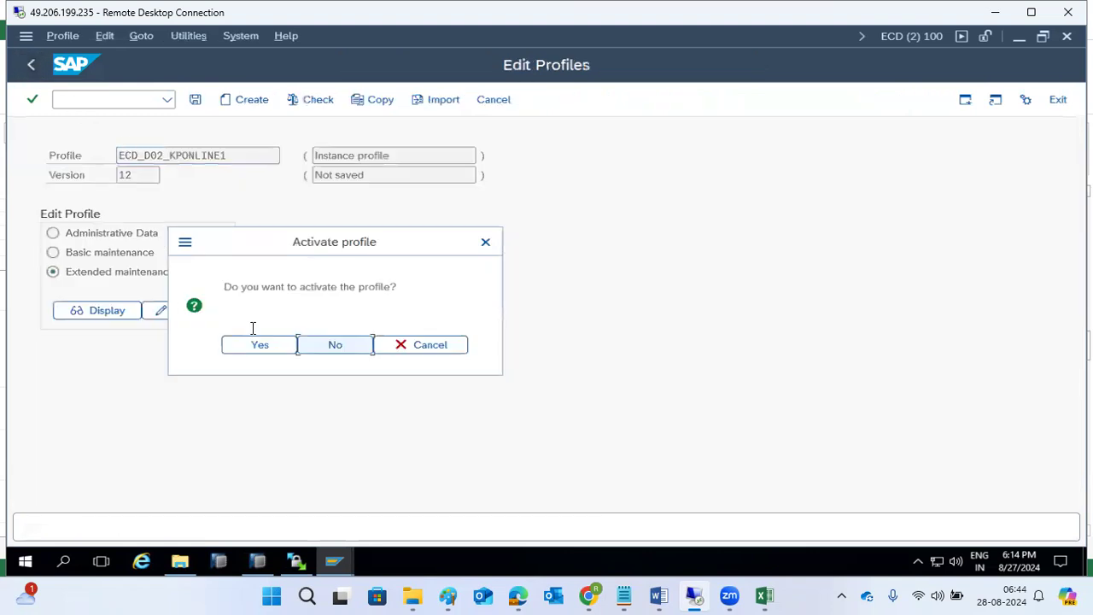
pyautogui.click(263, 349)
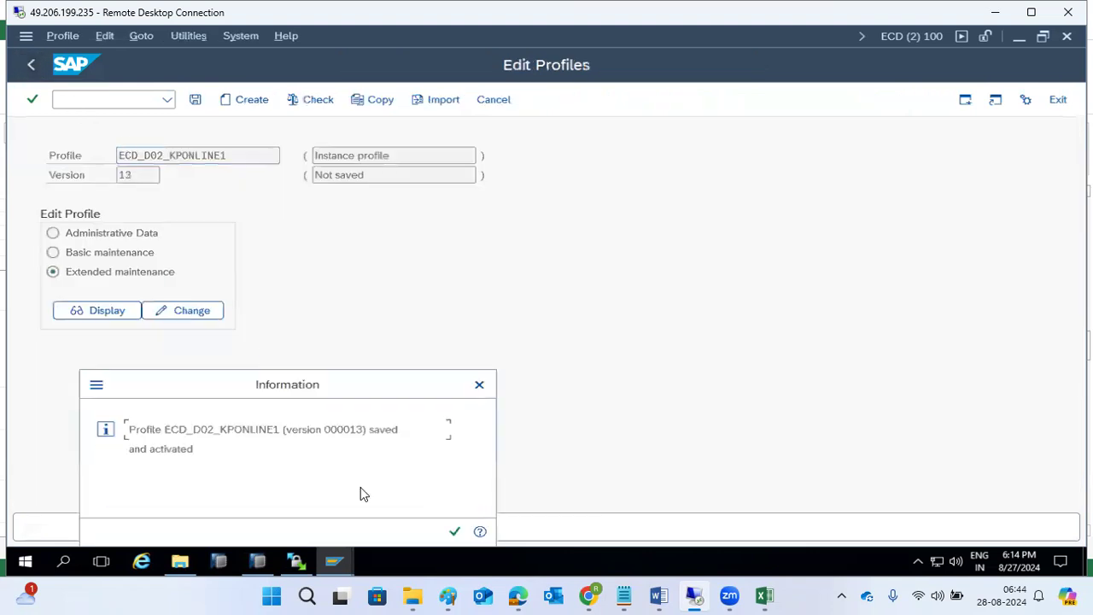
pyautogui.click(454, 533)
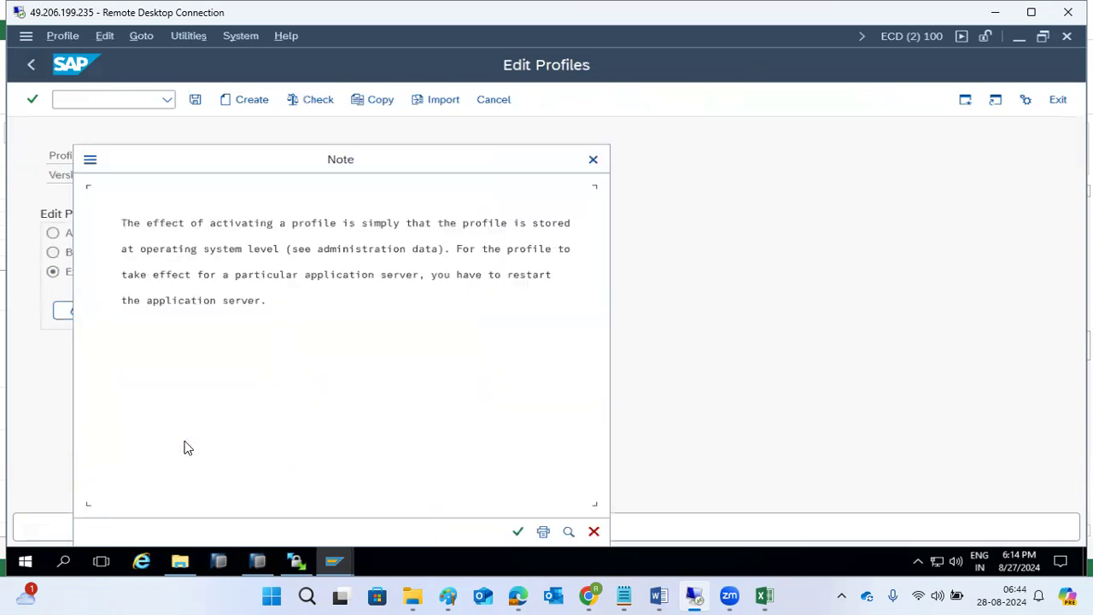
pyautogui.click(518, 531)
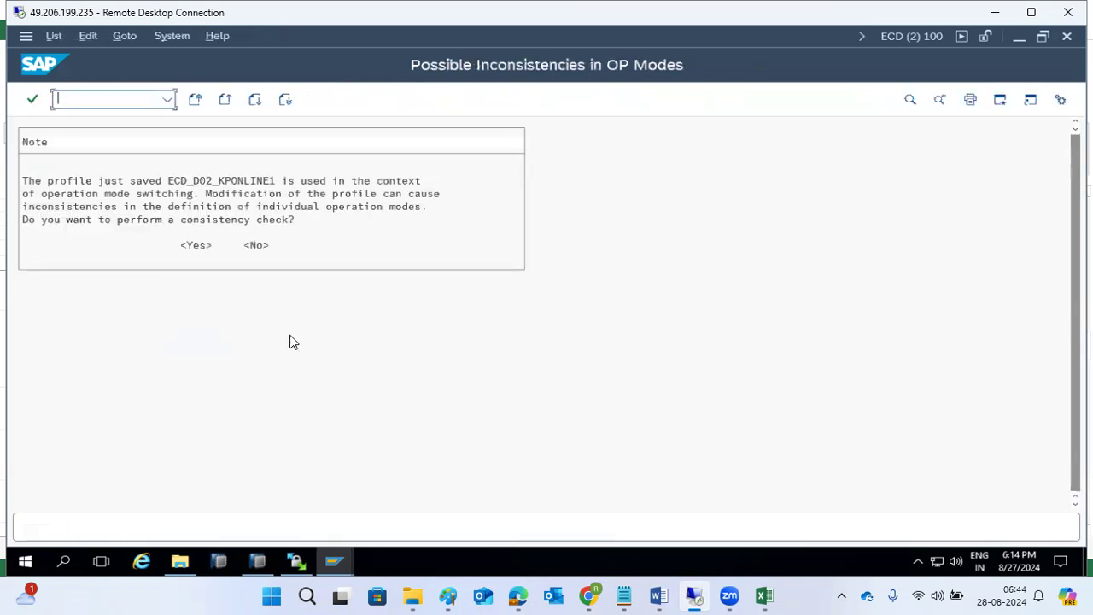
pyautogui.click(255, 246)
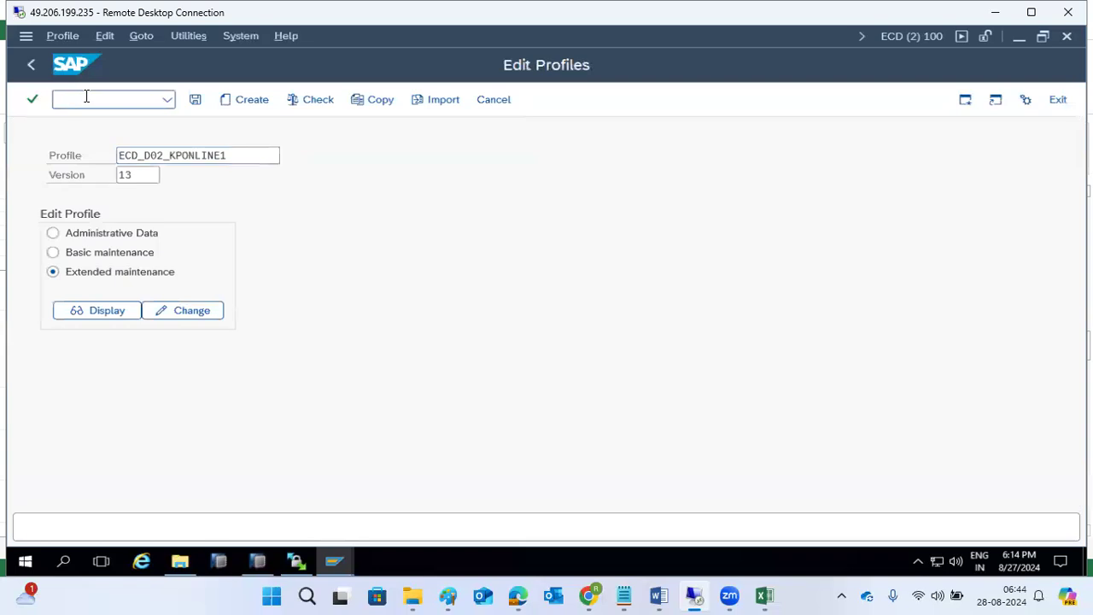
# Step: Check the allocated CUA buffer size in the ECD tune summary and compare it with the ECP session's tune summary
pyautogui.write('/nrz10')
pyautogui.press('Return')
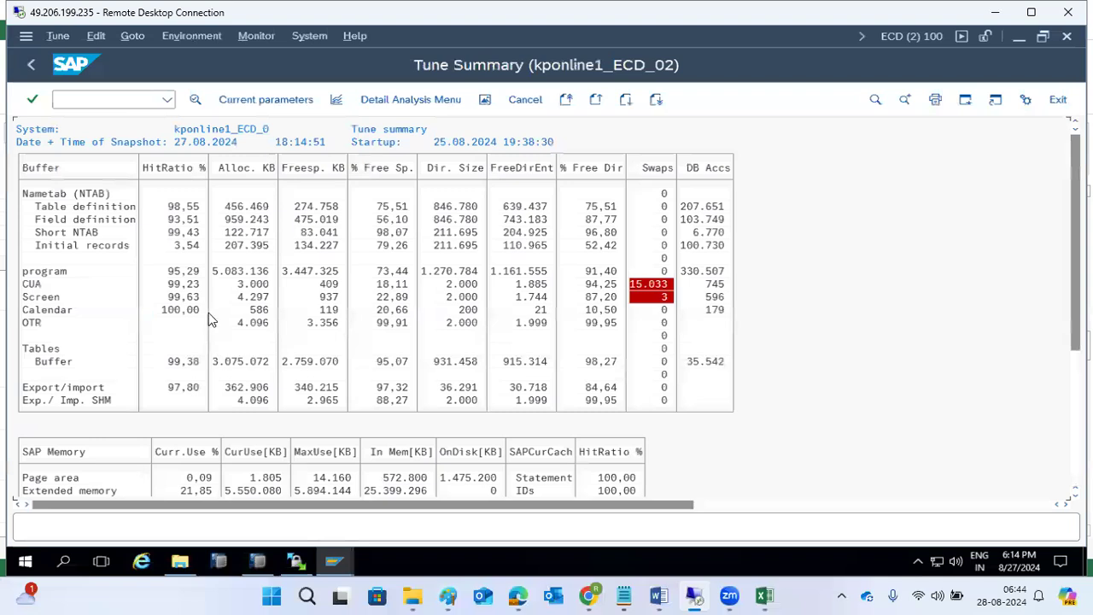
pyautogui.click(247, 287)
pyautogui.click(355, 561)
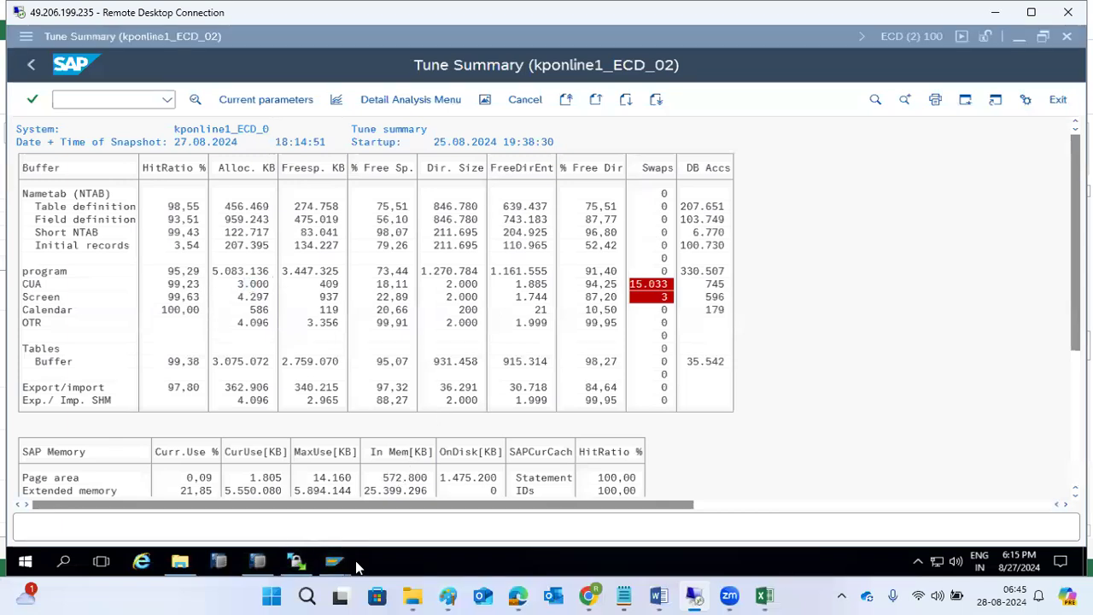
pyautogui.click(340, 560)
pyautogui.click(529, 487)
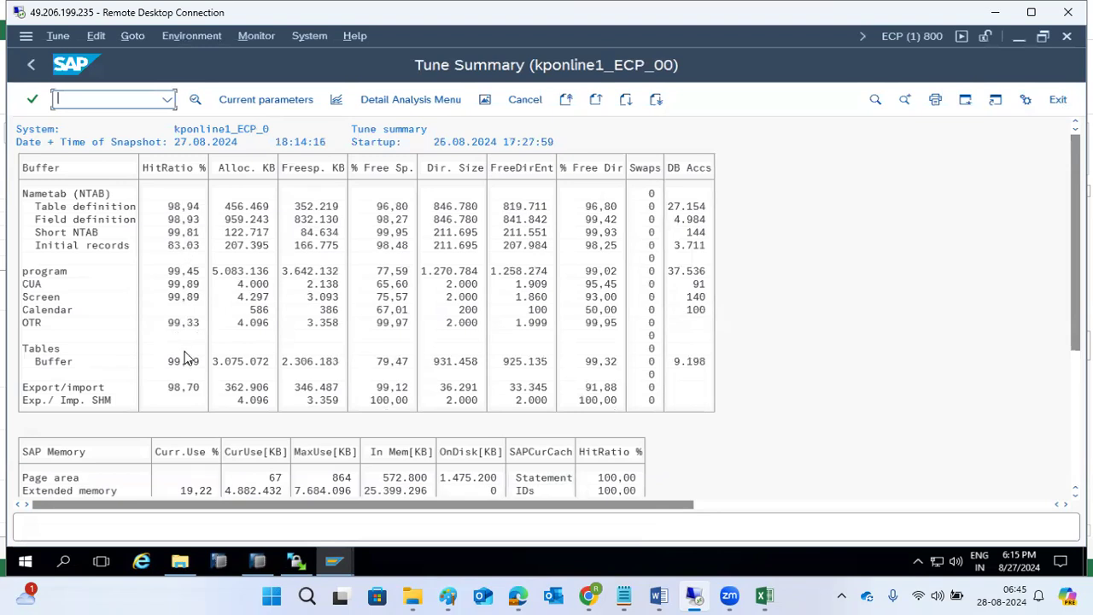
pyautogui.click(31, 65)
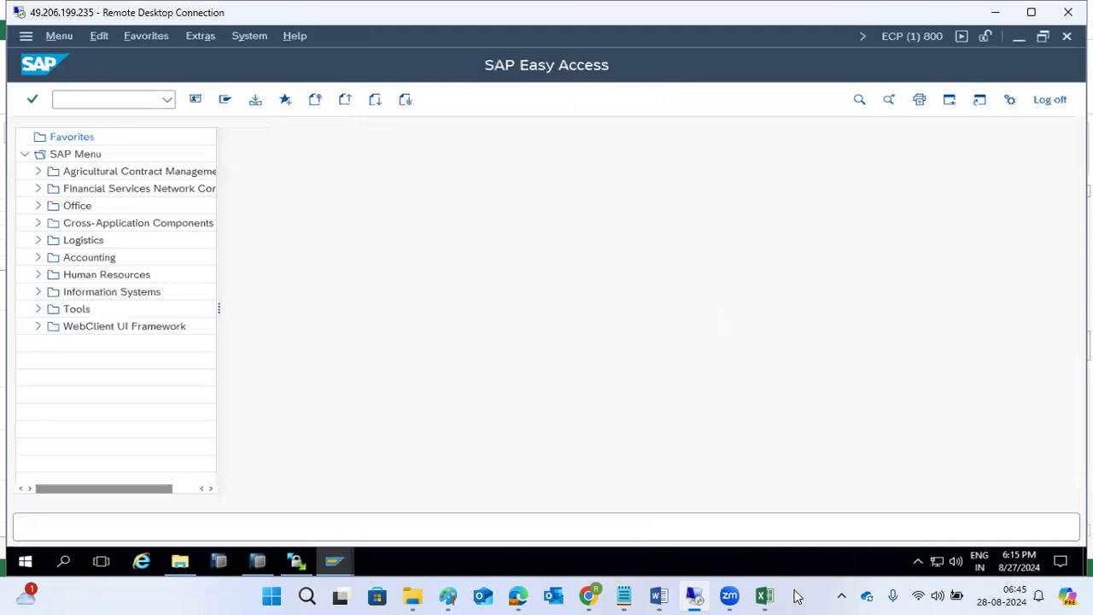
# Step: Switch to the Excel daily checks workbook and review the remaining X6P checks plus the Basis Supporting Checks and Swap sheets
pyautogui.click(764, 596)
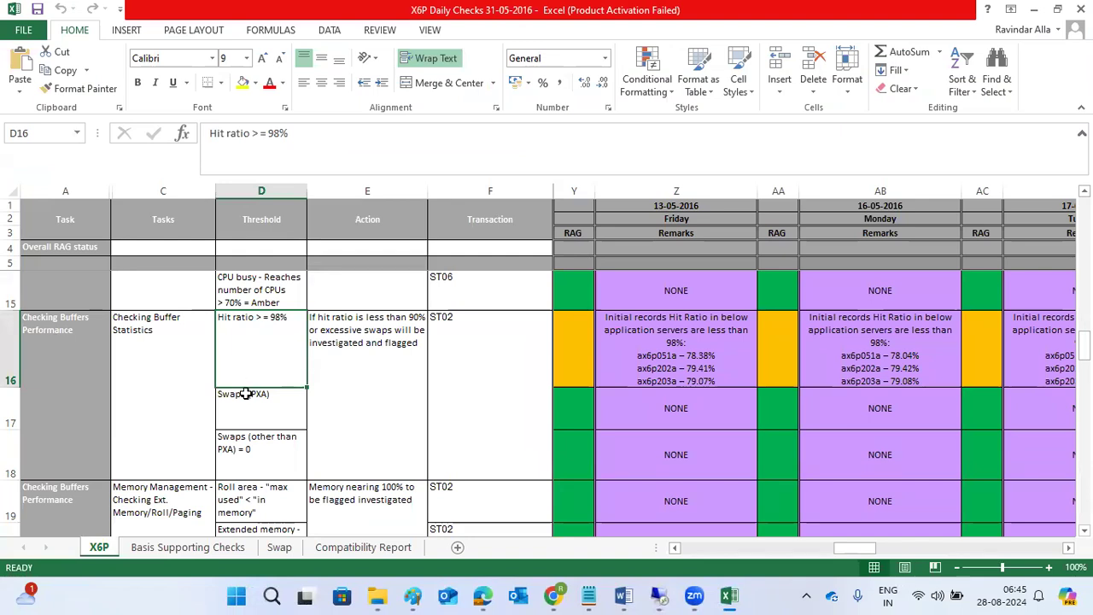
pyautogui.click(500, 514)
pyautogui.scroll(-1, 495, 508)
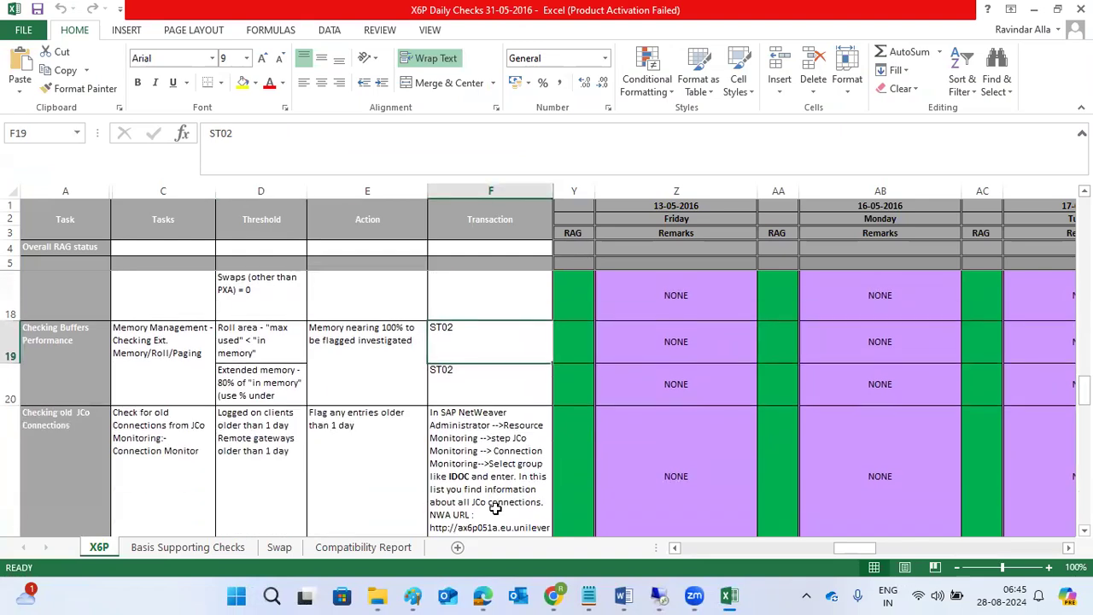
pyautogui.scroll(-3, 495, 508)
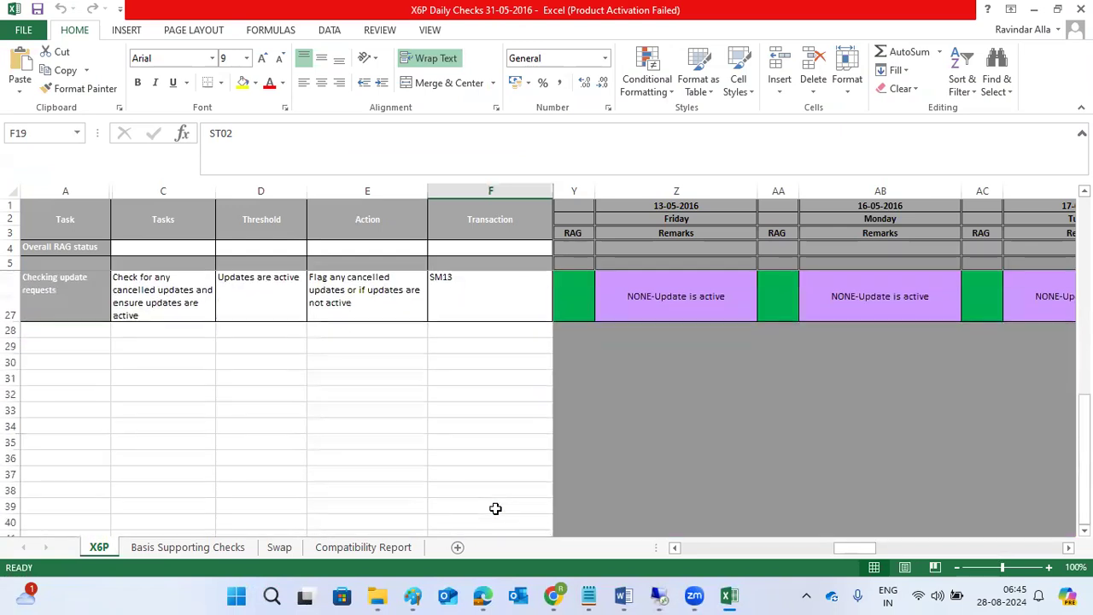
pyautogui.scroll(3, 495, 508)
pyautogui.click(184, 547)
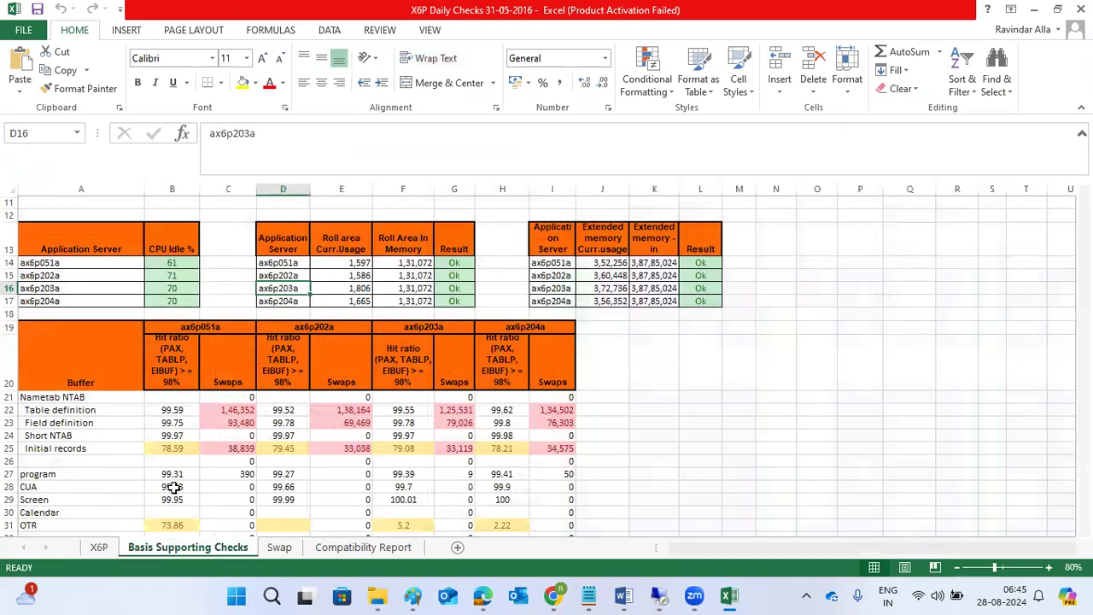
pyautogui.scroll(-5, 182, 461)
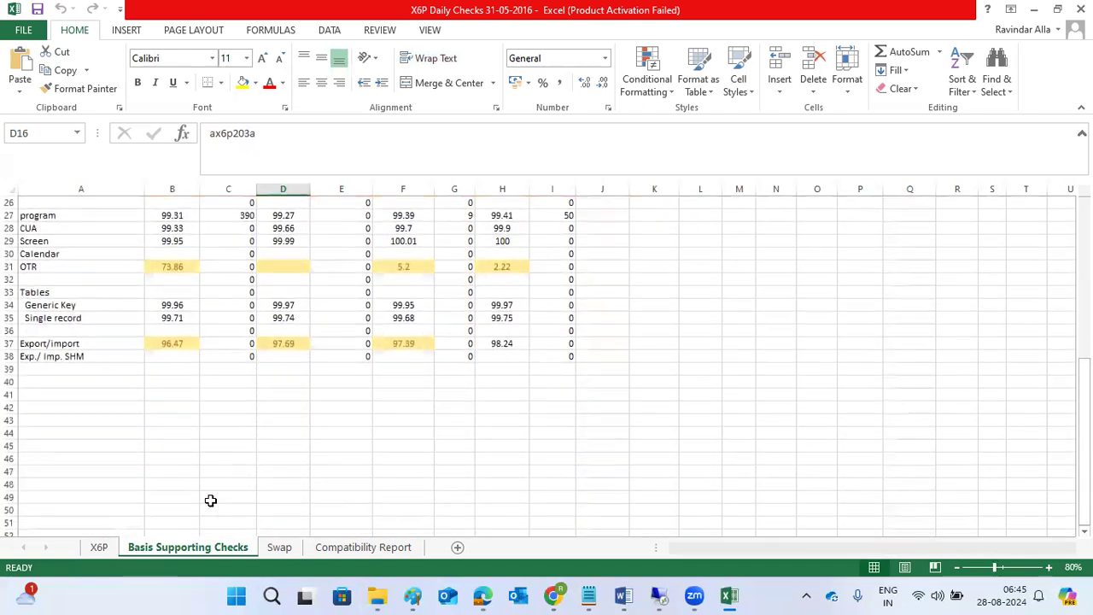
pyautogui.click(282, 547)
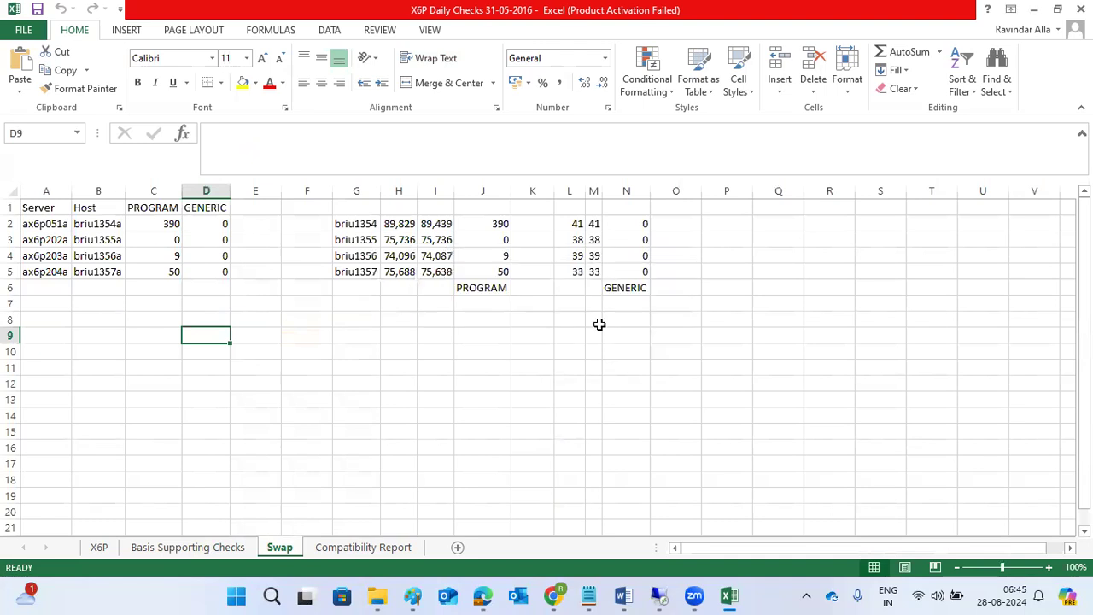
# Step: Switch back to the remote SAP session and cancel the Create Message dialog
pyautogui.click(659, 595)
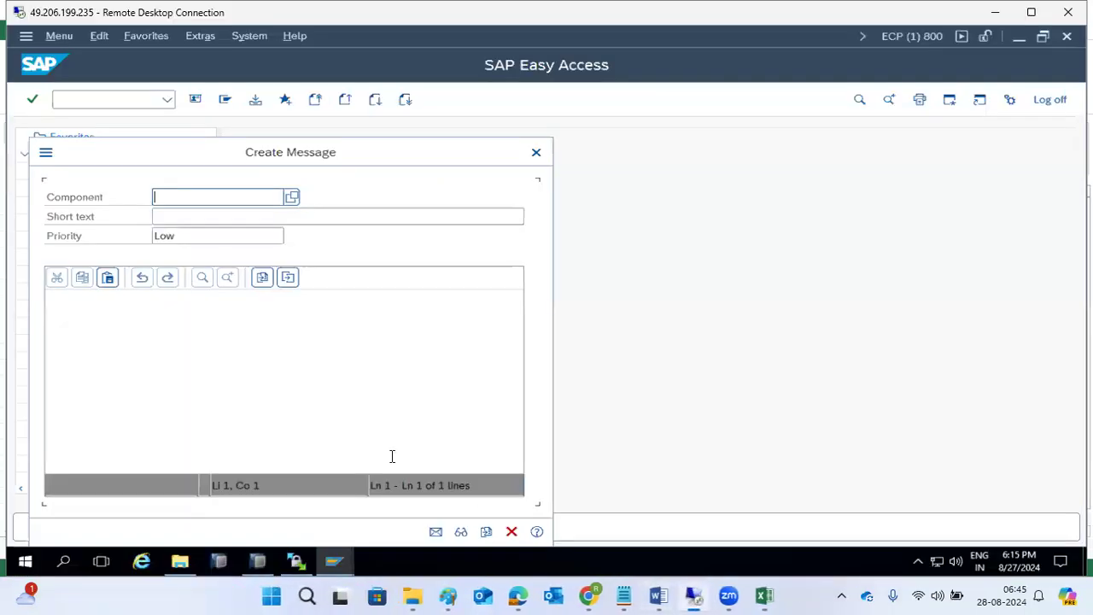
pyautogui.click(537, 152)
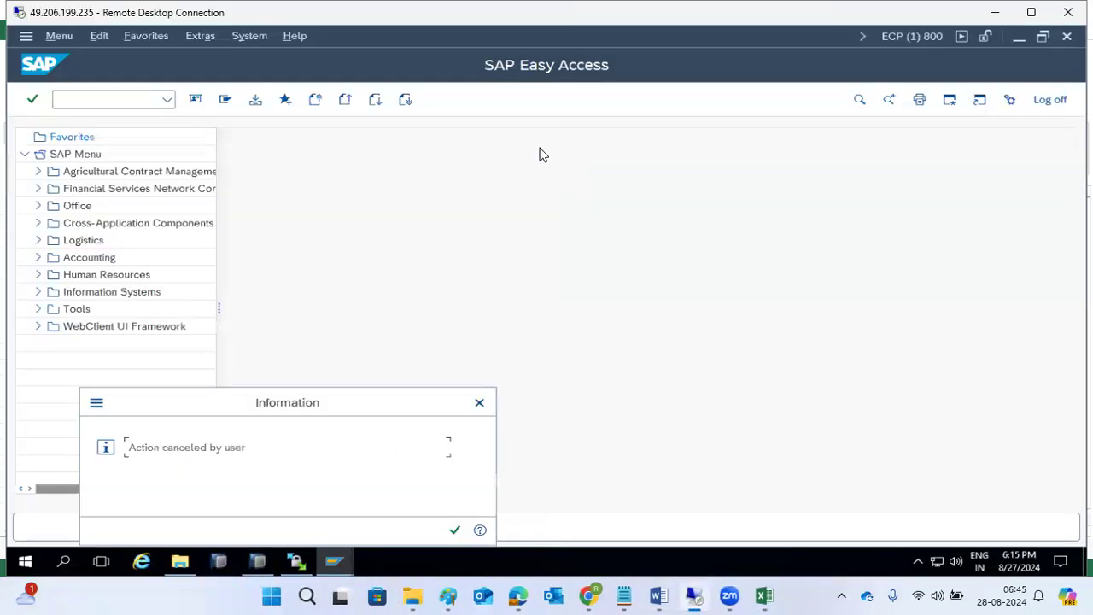
pyautogui.click(478, 402)
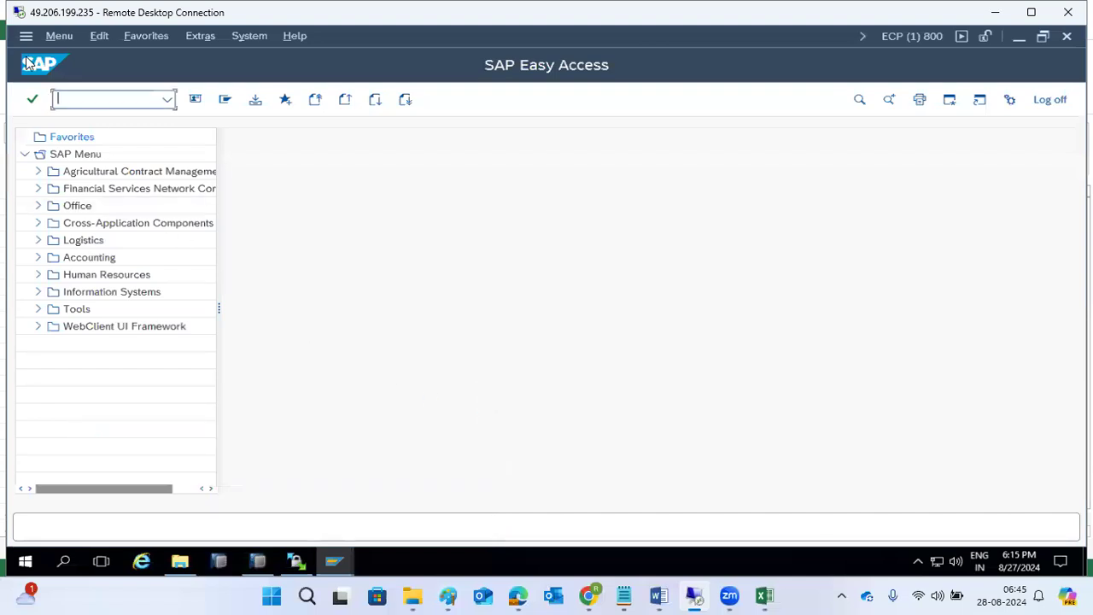
# Step: Return to the ECD tune summary and leave it for the SAP Easy Access screen
pyautogui.click(60, 97)
pyautogui.write('st02')
pyautogui.press('Return')
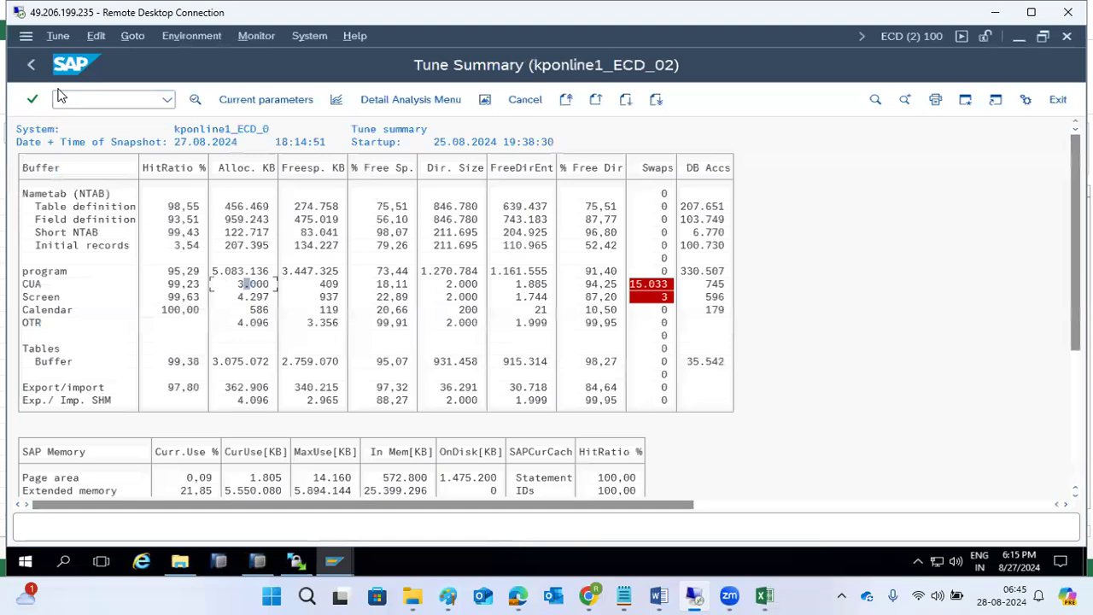
pyautogui.press('F3')
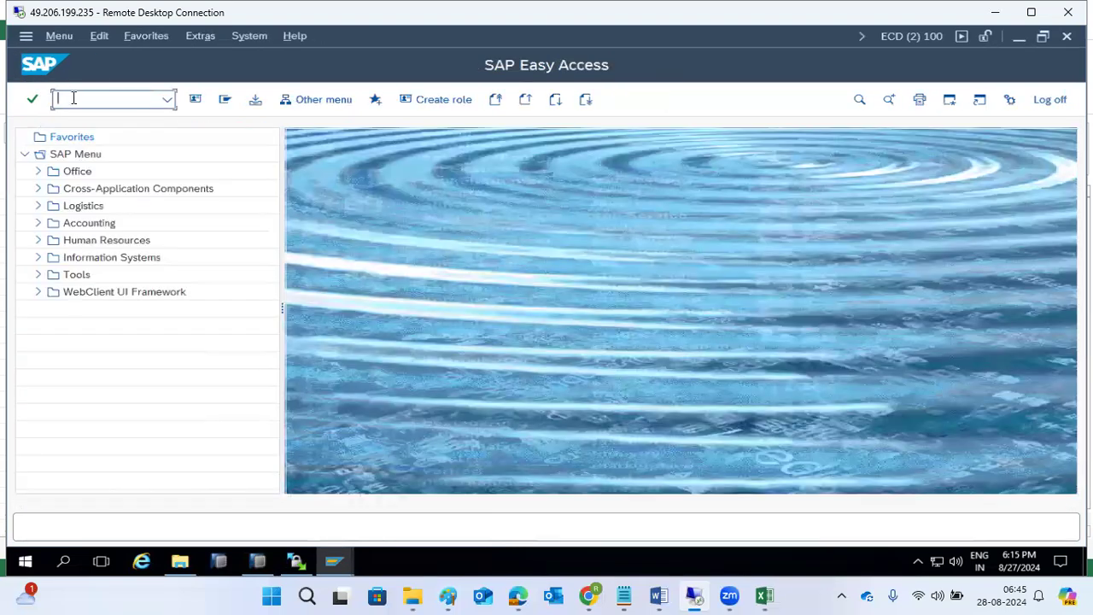
# Step: List the transactional RFC entries in SM58 with the display period and user name restrictions cleared
pyautogui.write('sm58')
pyautogui.press('Return')
pyautogui.hotkey('ctrl', 'a')
pyautogui.press('Delete')
pyautogui.press('Tab')
pyautogui.hotkey('ctrl', 'a')
pyautogui.press('Delete')
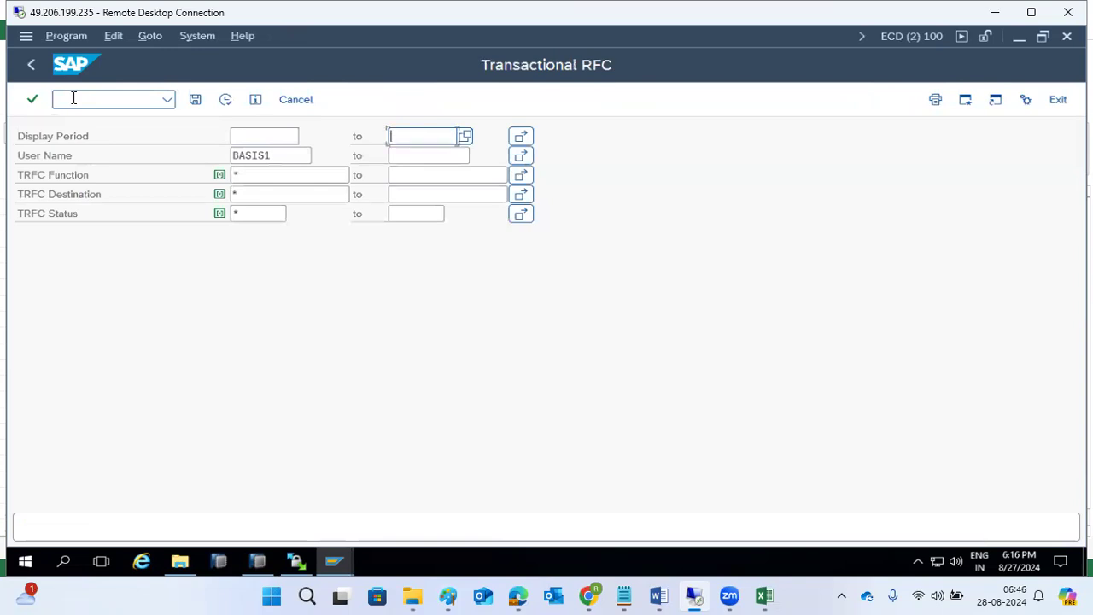
pyautogui.click(279, 152)
pyautogui.hotkey('ctrl', 'a')
pyautogui.press('Delete')
pyautogui.click(225, 100)
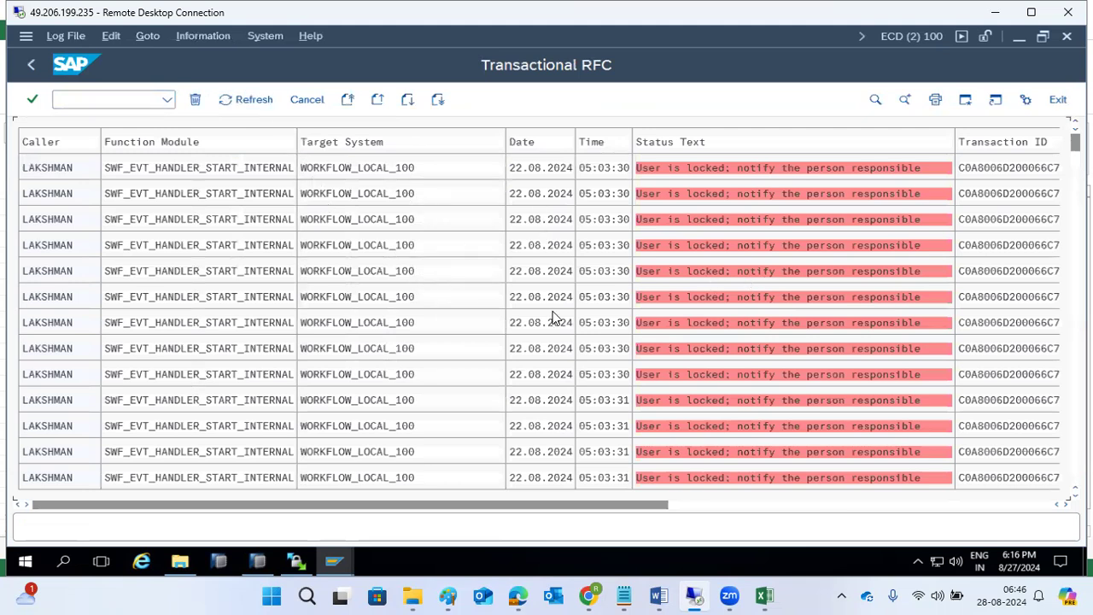
# Step: Examine the callers and status texts through the end of the transactional RFC list and return to the selection screen
pyautogui.scroll(-3, 551, 375)
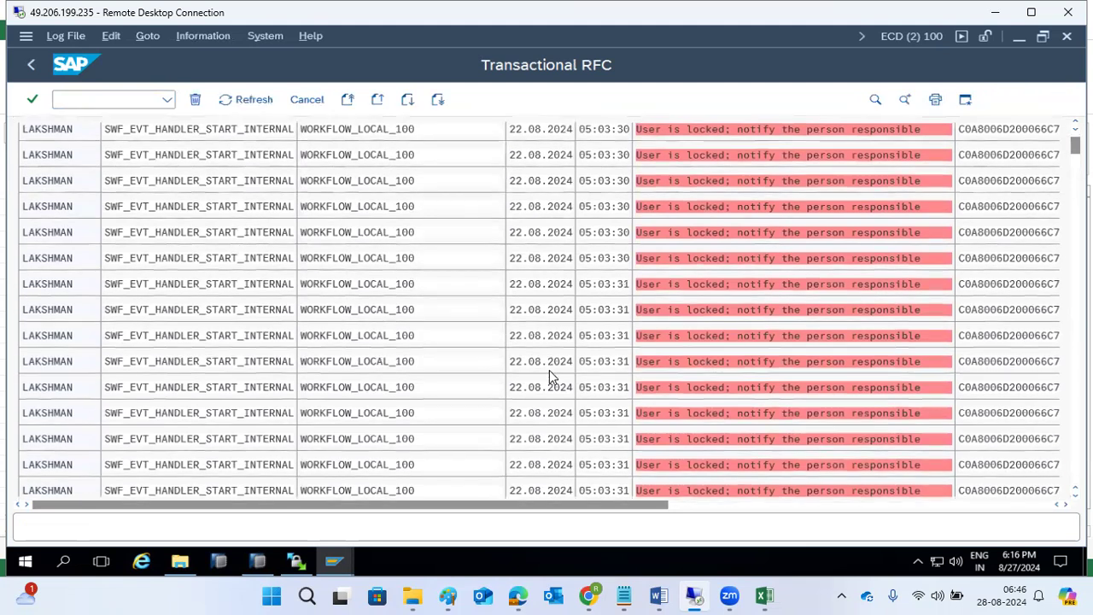
pyautogui.scroll(-1, 557, 374)
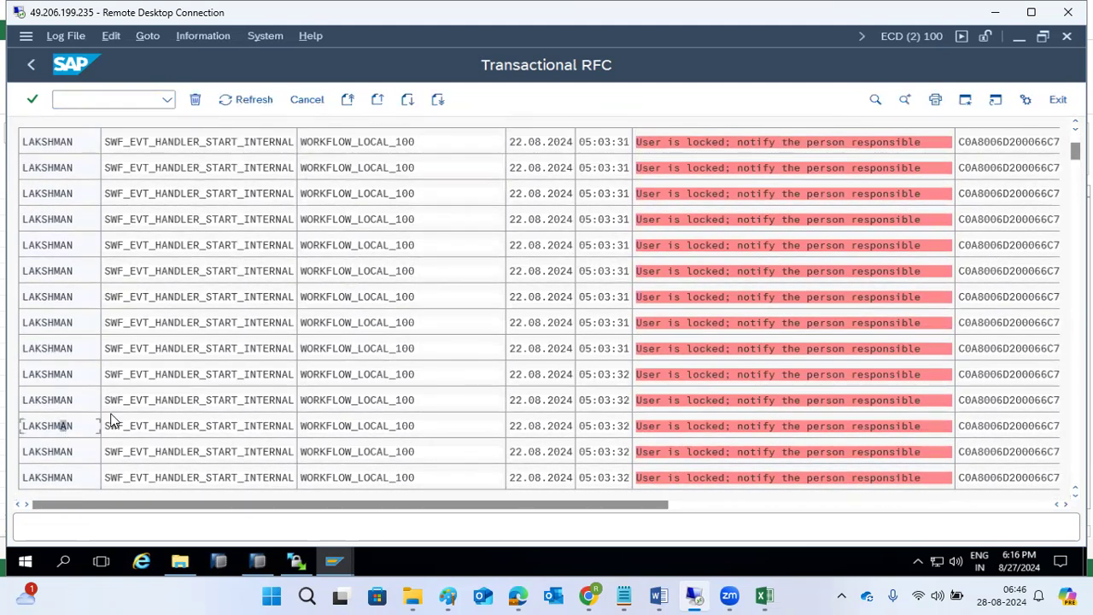
pyautogui.moveTo(1075, 151); pyautogui.dragTo(1065, 489)
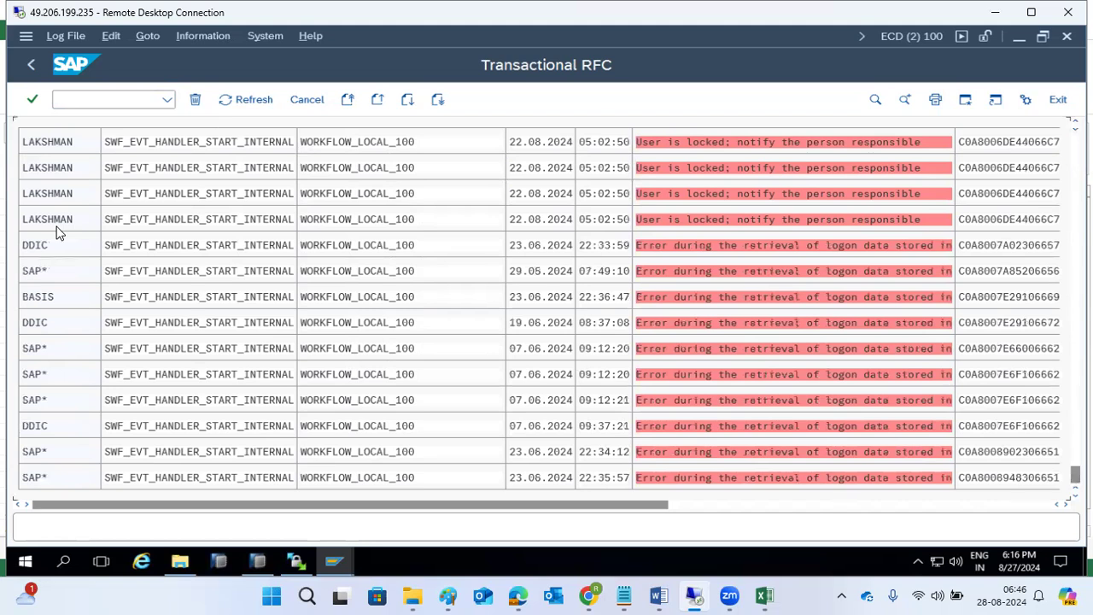
pyautogui.click(33, 65)
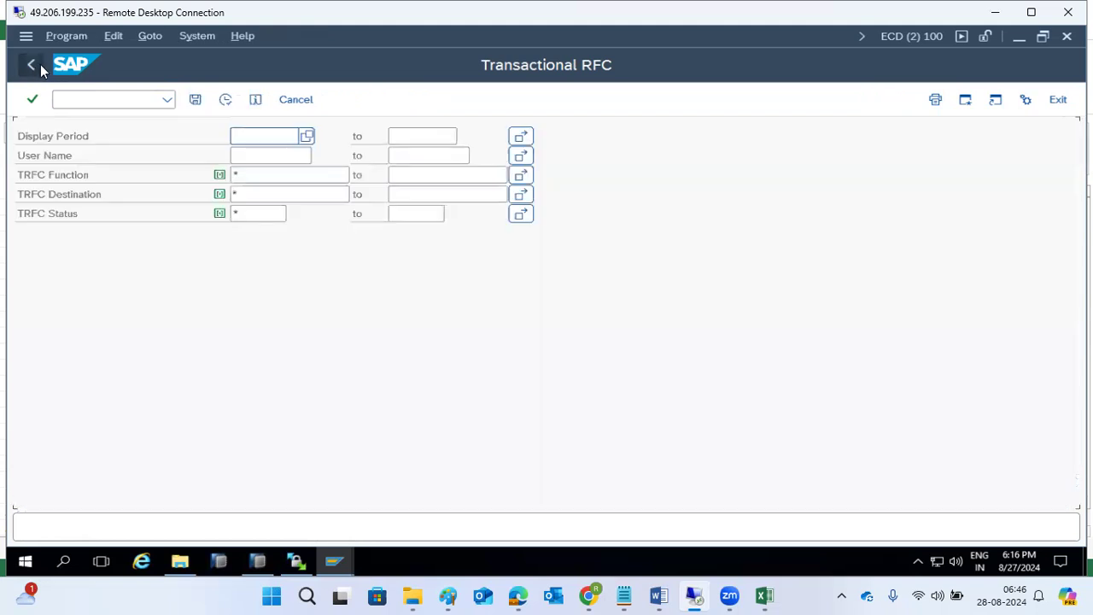
# Step: Check the outbound queues of all clients in SMQ1 and exit to the SAP Easy Access screen
pyautogui.click(119, 96)
pyautogui.write('/nsmq1')
pyautogui.press('Return')
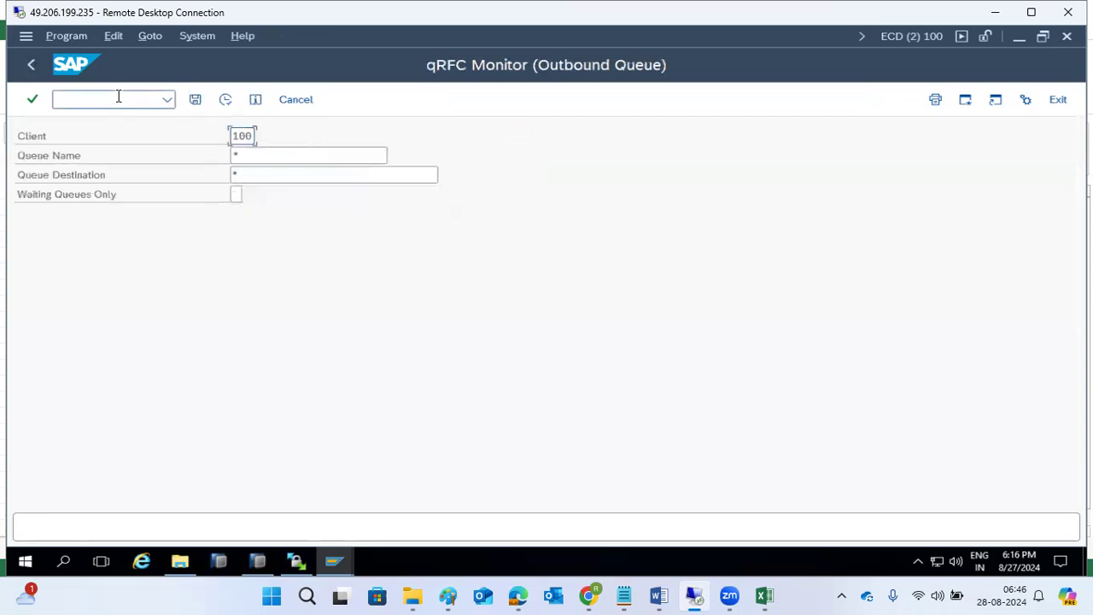
pyautogui.press('Delete')
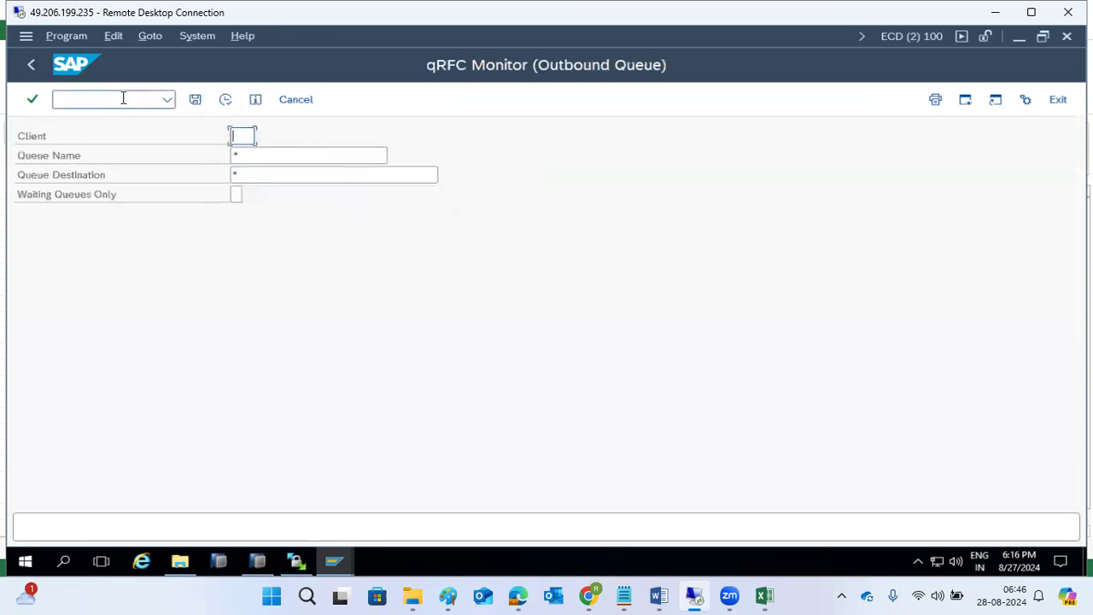
pyautogui.click(228, 100)
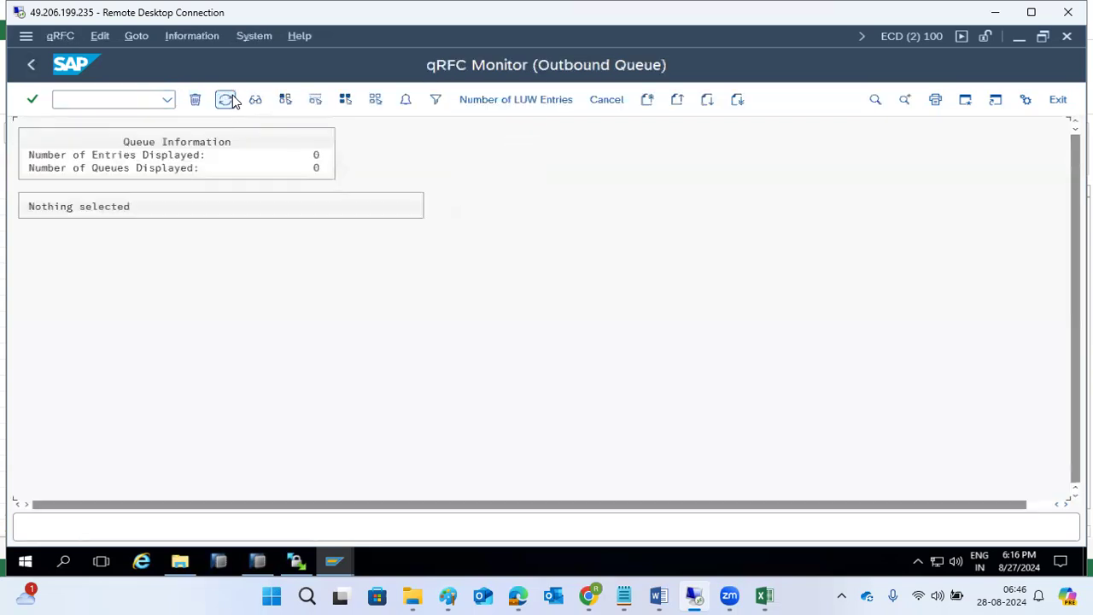
pyautogui.click(33, 64)
pyautogui.click(78, 96)
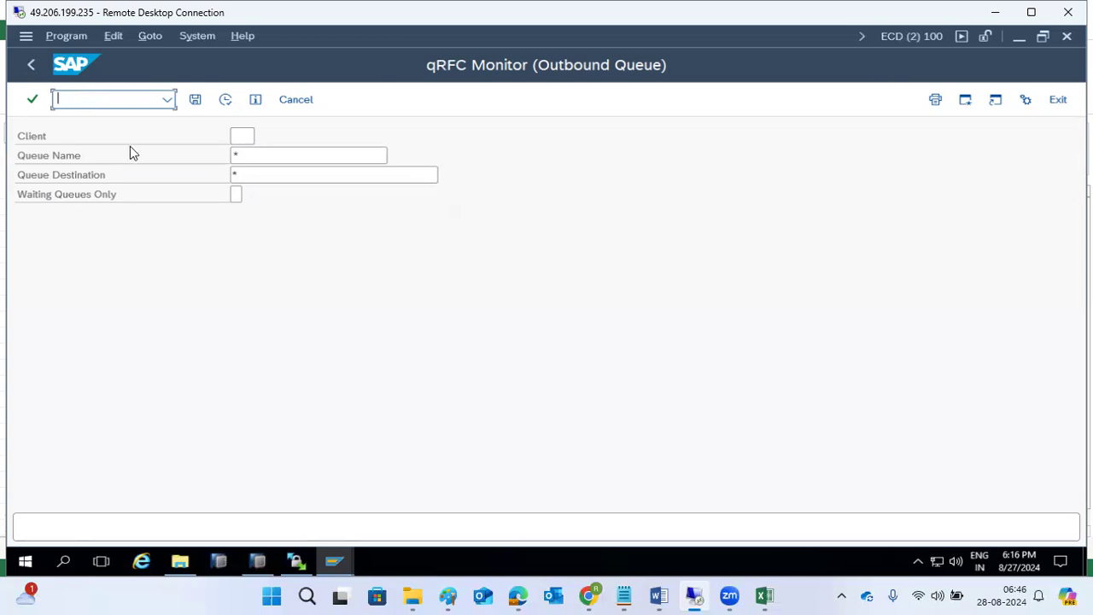
pyautogui.click(295, 100)
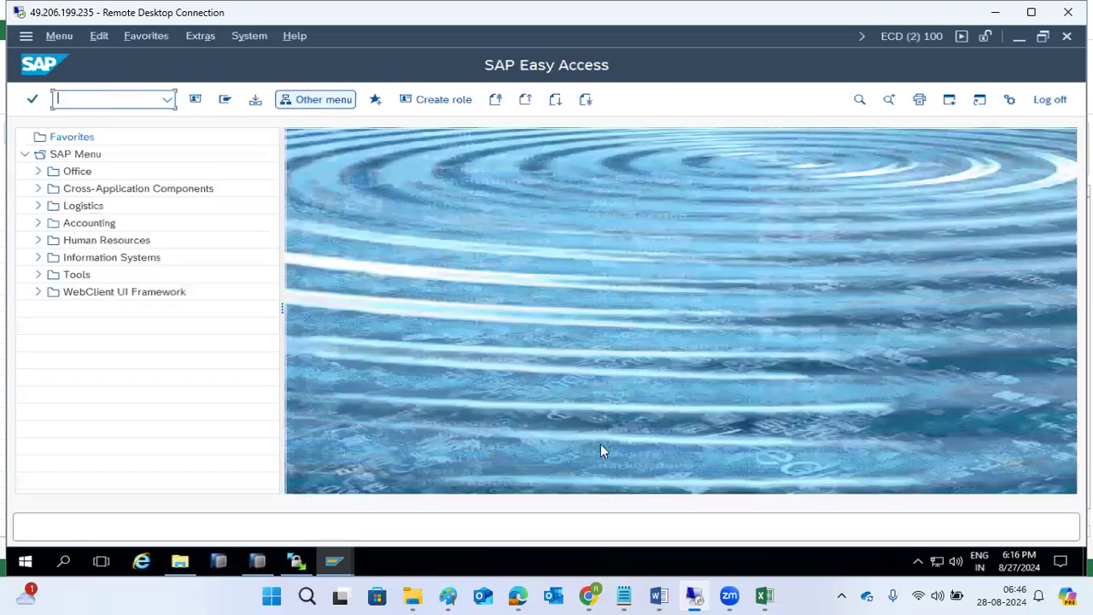
# Step: Close the X6P Daily Checks 31-05-2016 workbook in Excel without saving changes
pyautogui.click(763, 595)
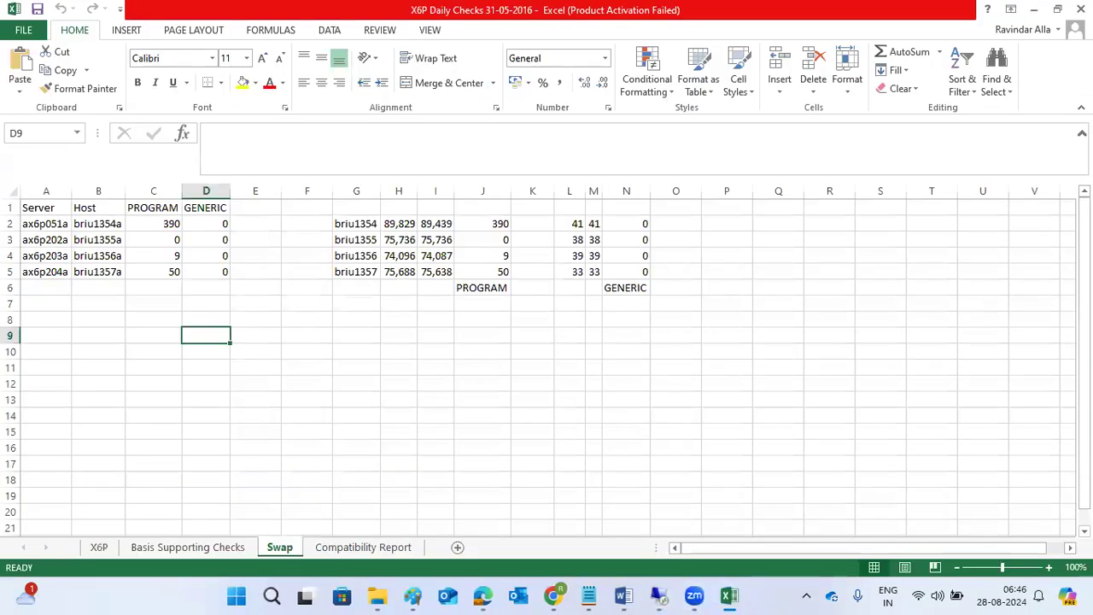
pyautogui.click(1081, 9)
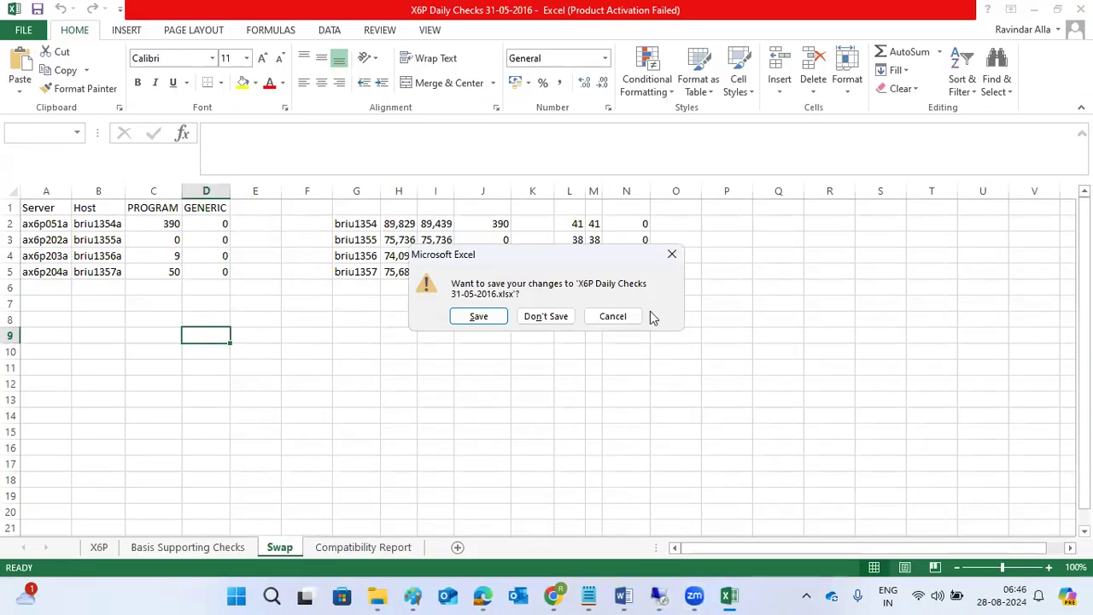
pyautogui.click(546, 316)
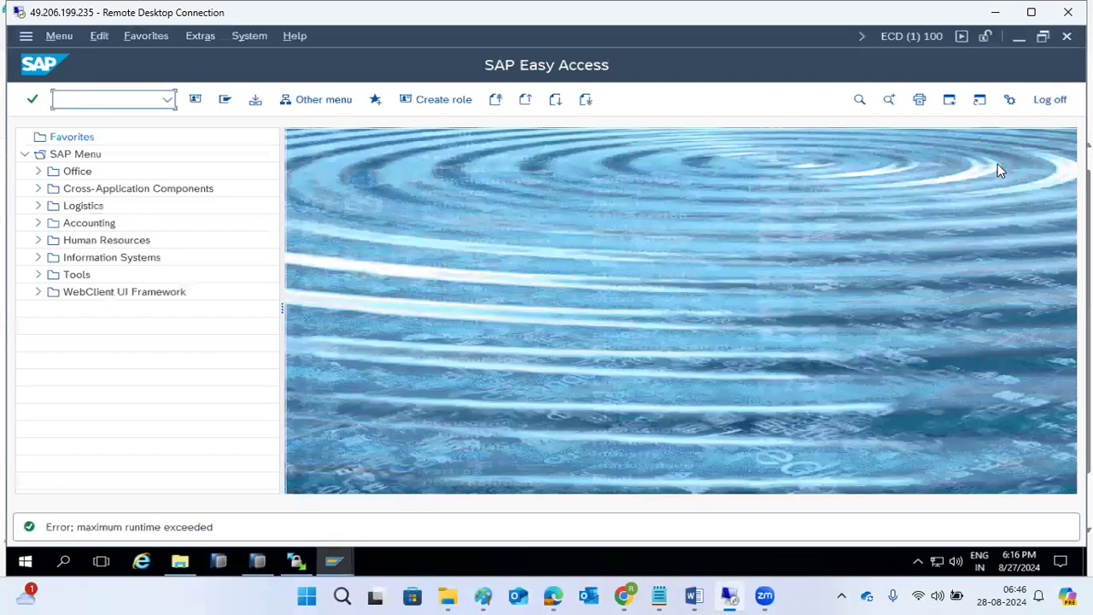
# Step: Log off from the ECD system, confirming that unsaved data will be lost
pyautogui.click(1049, 99)
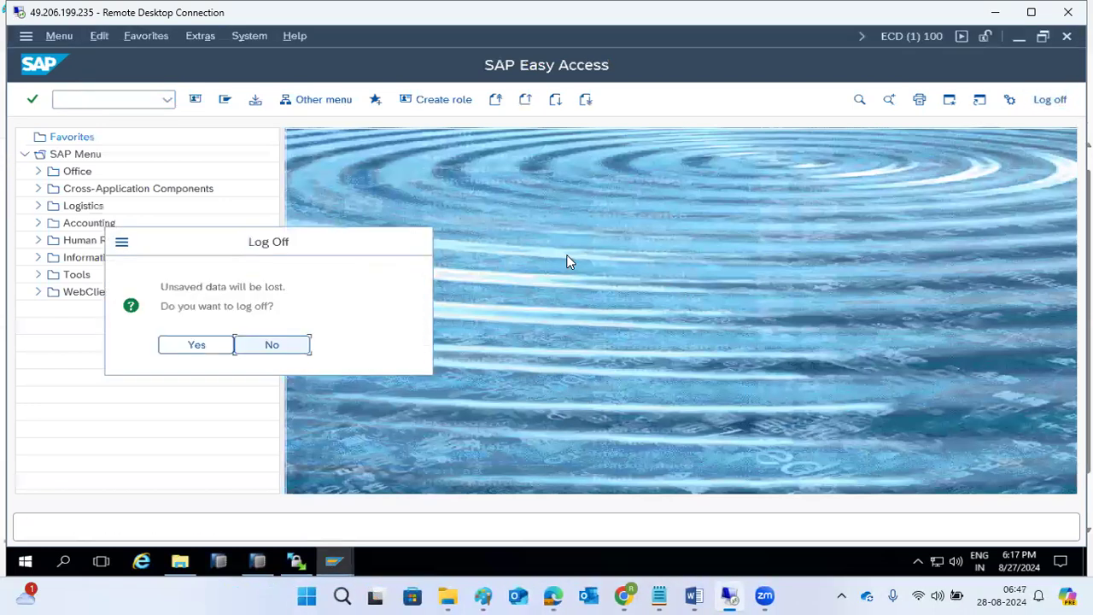
pyautogui.click(215, 344)
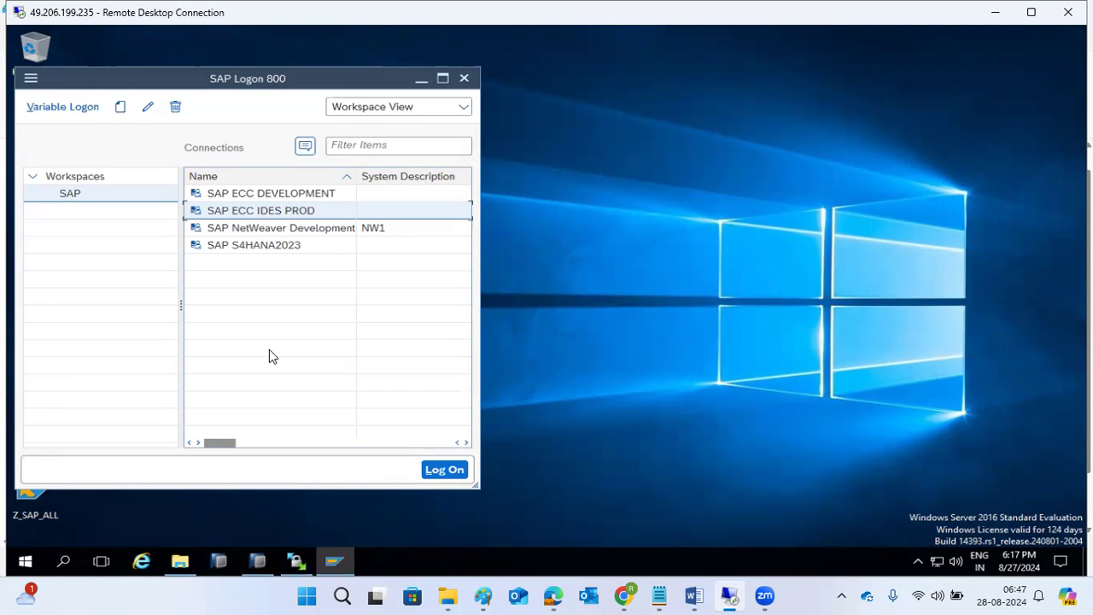
# Step: Open the SAP ECC IDES PROD connection and enter the user basis and the account password on the logon screen for client 800
pyautogui.doubleClick(284, 219)
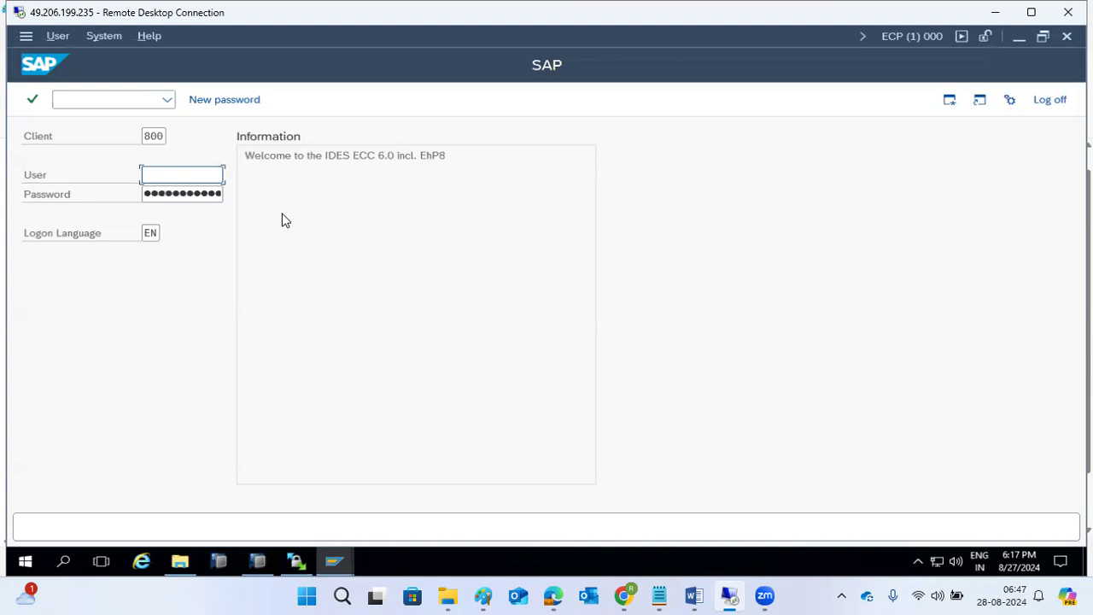
pyautogui.write('basis')
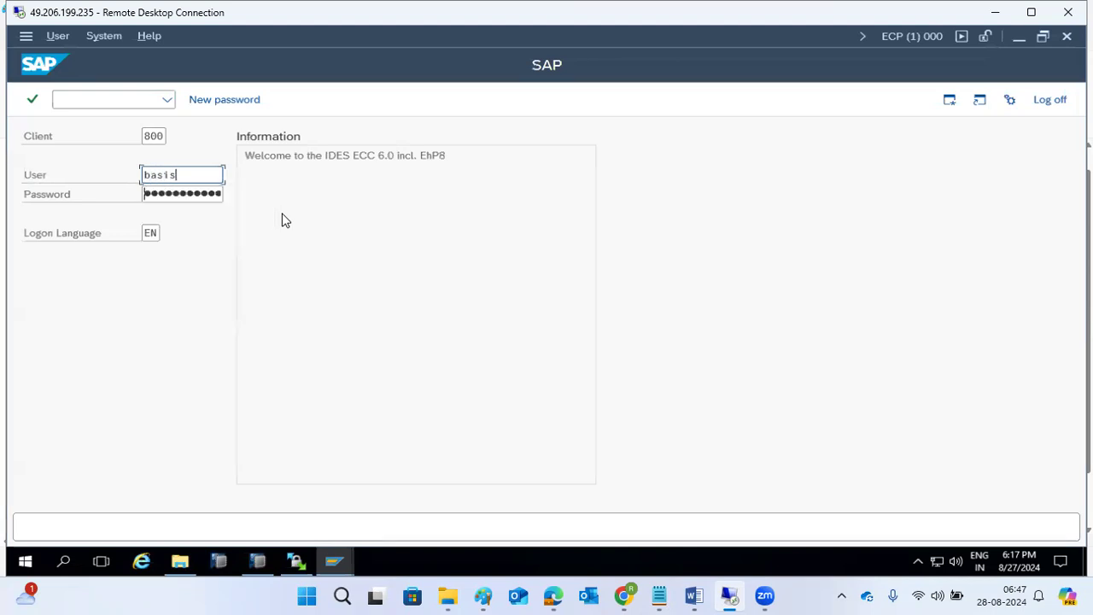
pyautogui.press('Tab')
pyautogui.write('*****')
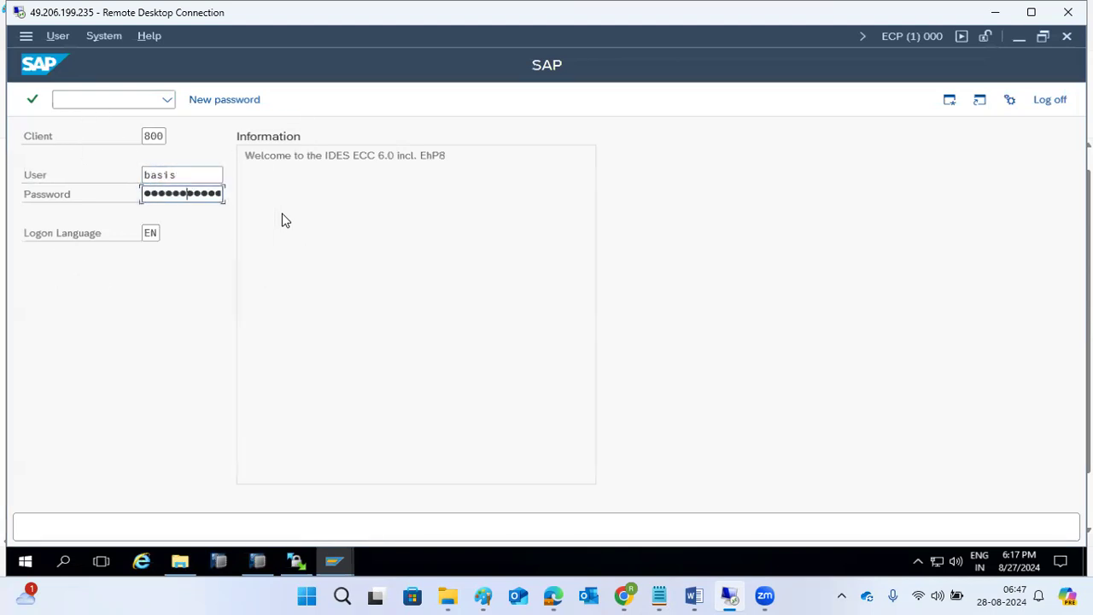
pyautogui.press('Home')
# Step: Leave the SAP ECC IDES PROD logon screen without logging on and close SAP Logon
pyautogui.click(1050, 99)
pyautogui.moveTo(291, 101); pyautogui.dragTo(324, 114)
pyautogui.click(495, 93)
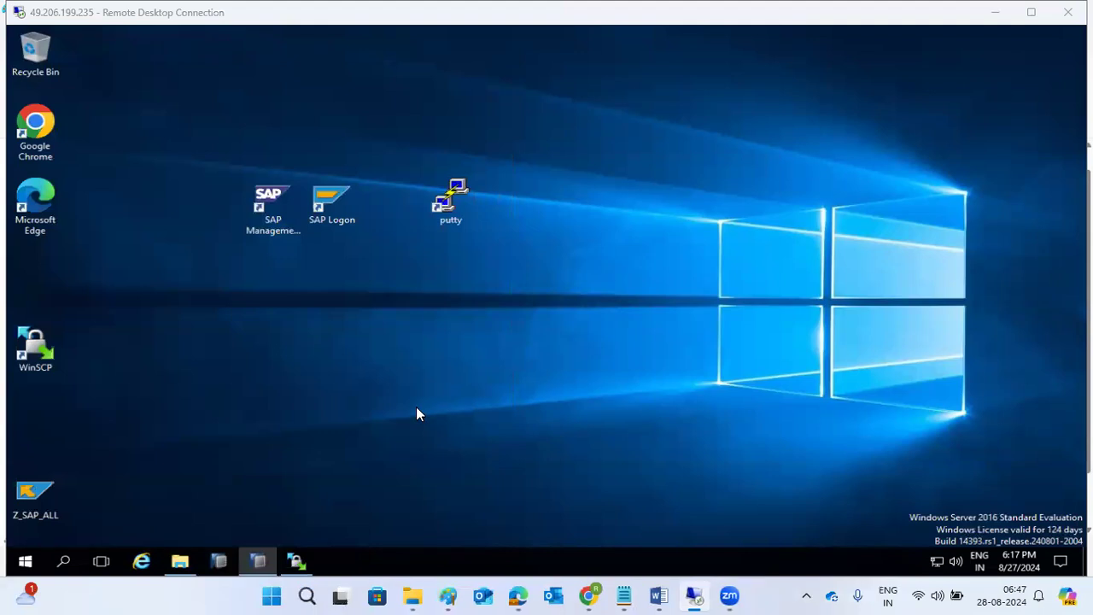
# Step: Switch to Paint and add a text box about 581 × 382 px beside the T-codes list, set to Calibri bold, size 20
pyautogui.click(451, 597)
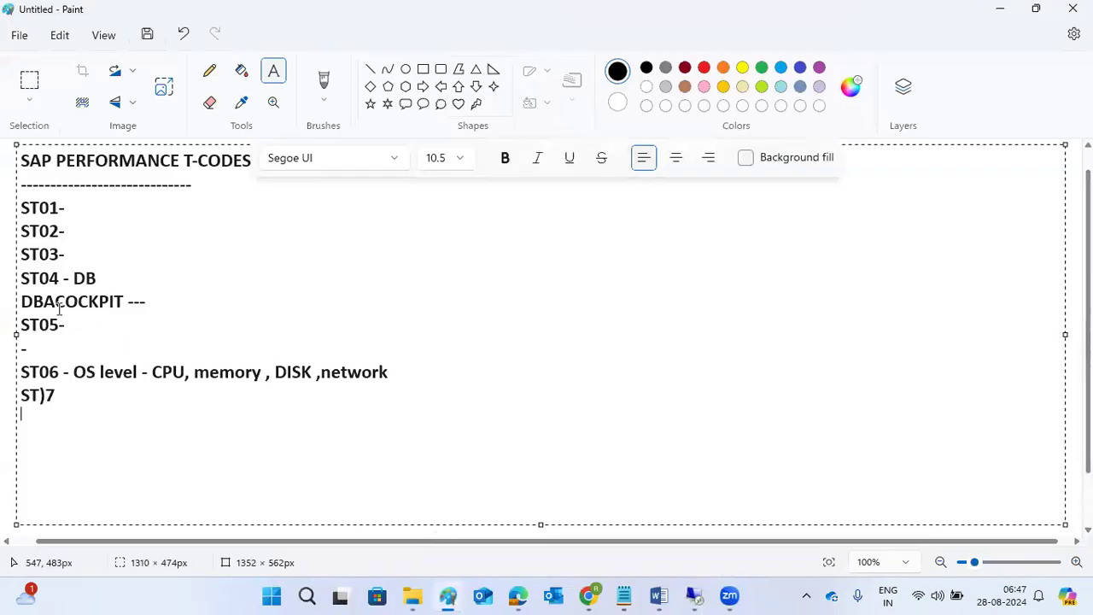
pyautogui.moveTo(445, 192); pyautogui.dragTo(911, 498)
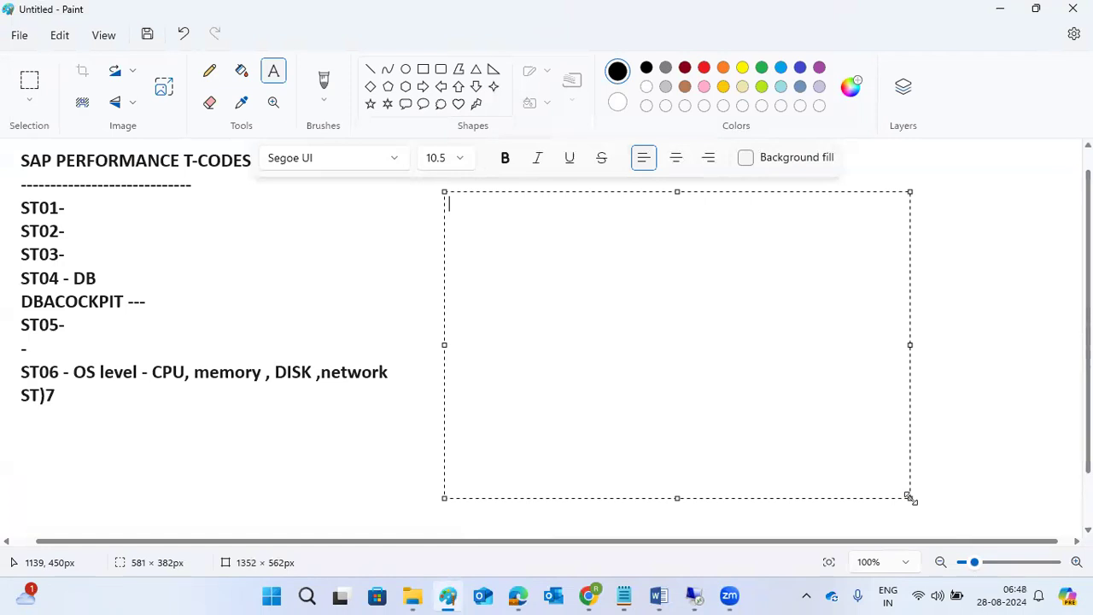
pyautogui.click(456, 159)
pyautogui.click(435, 430)
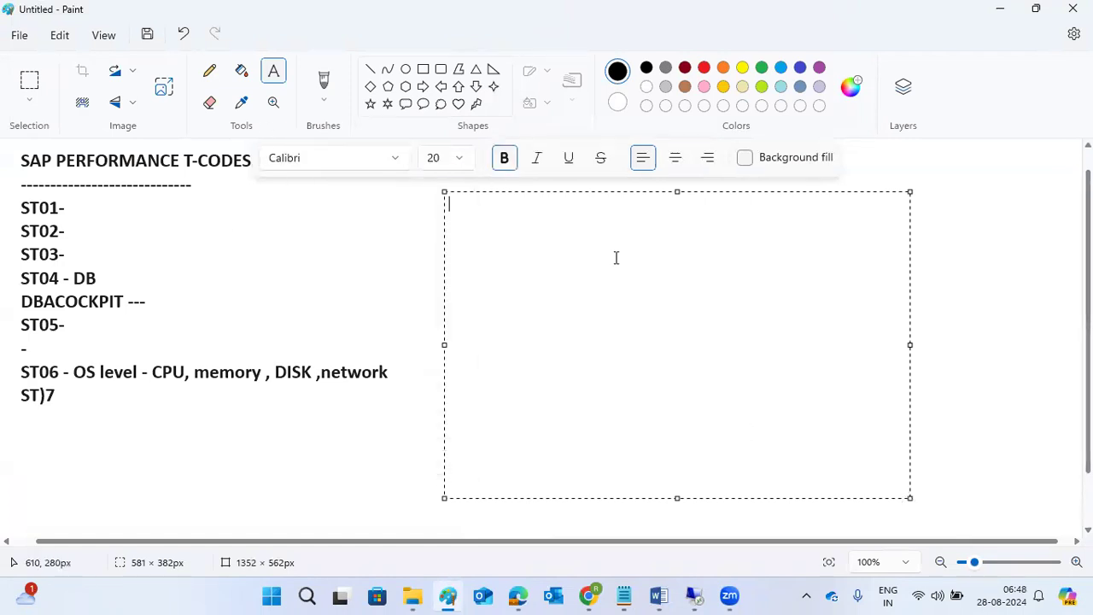
# Step: Write SMICM, SICF, WORKFLOW-, --, TMS, OM, NOTE and ADD on separate lines in the new text box
pyautogui.write('SMICM')
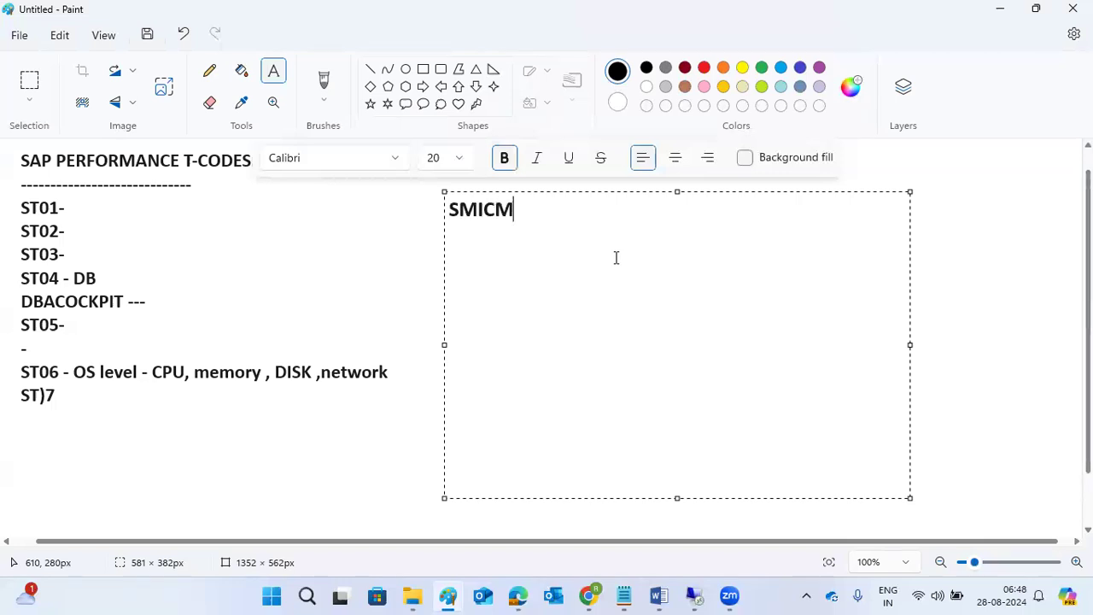
pyautogui.press('Return')
pyautogui.write('SICF')
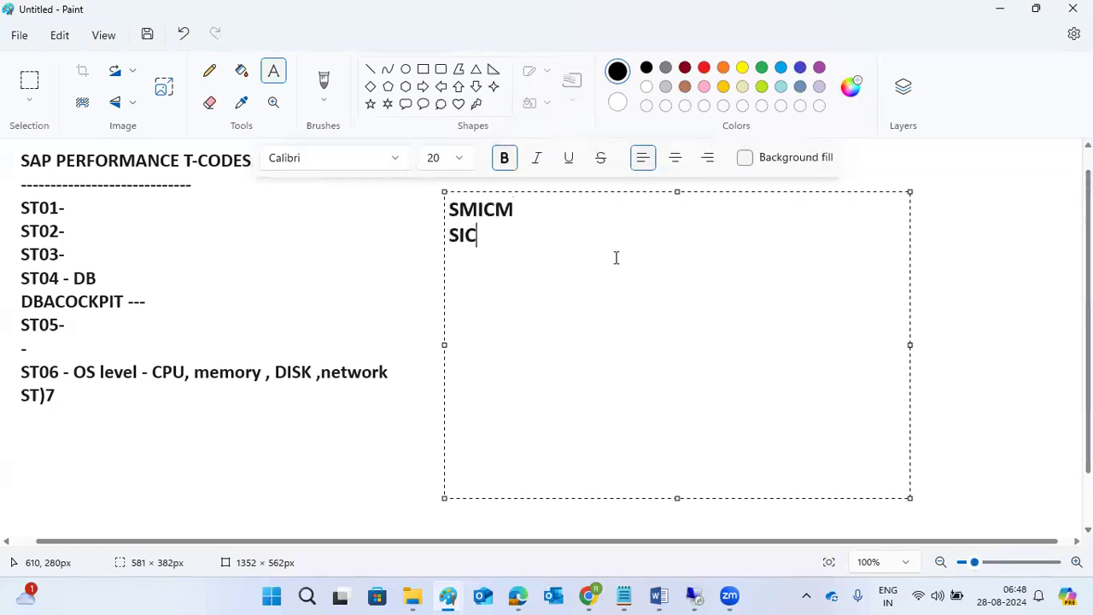
pyautogui.press('Return')
pyautogui.write('WORKFLOW-')
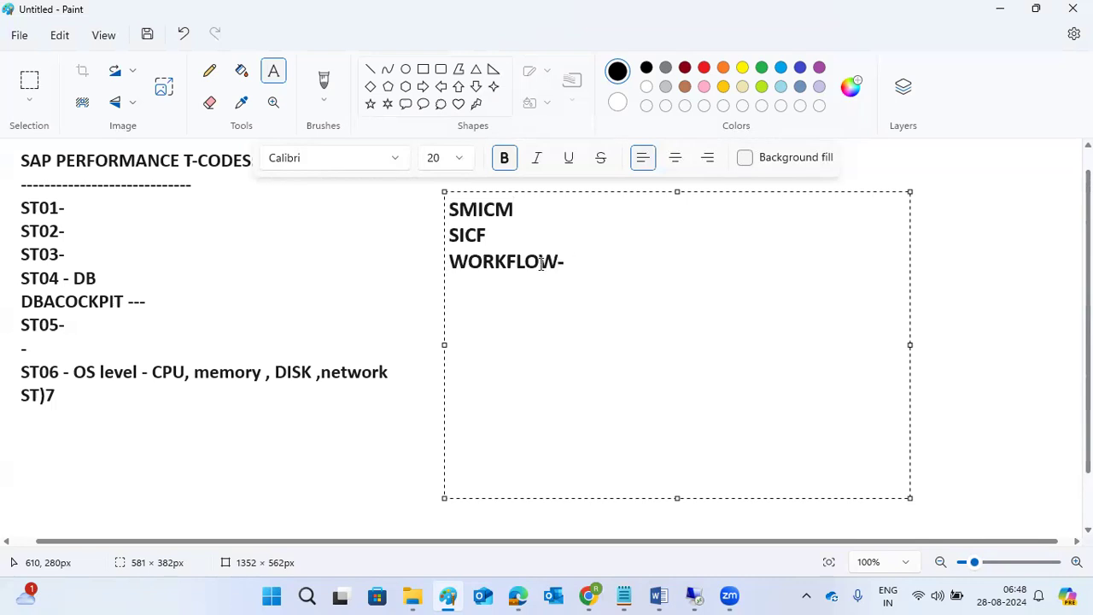
pyautogui.press('Return')
pyautogui.write('--')
pyautogui.press('Return')
pyautogui.write('TMS')
pyautogui.press('Return')
pyautogui.write('OM')
pyautogui.press('Return')
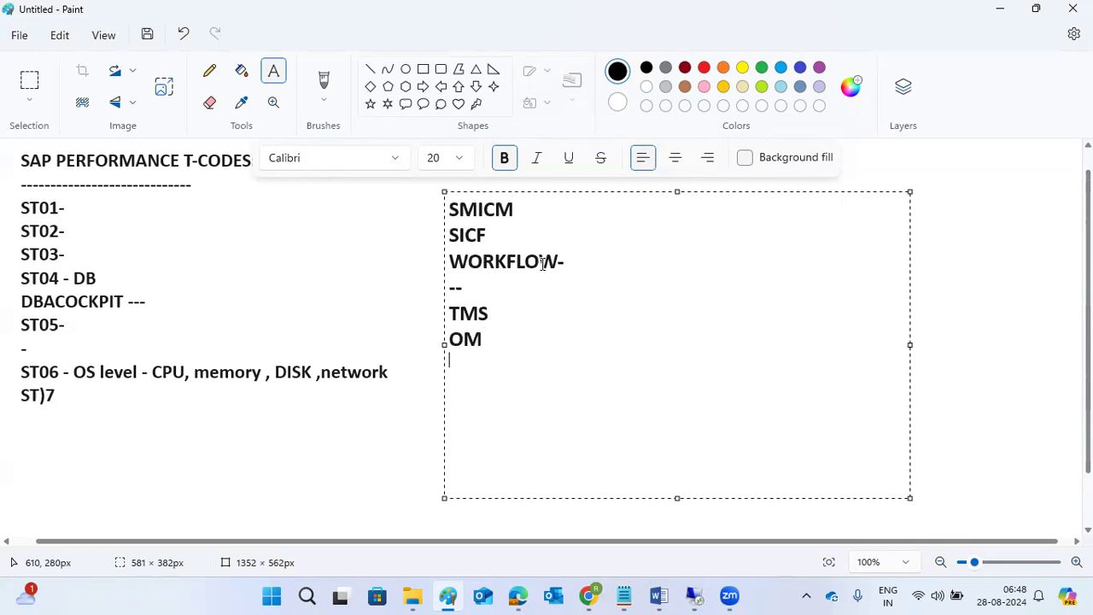
pyautogui.write('NOTE')
pyautogui.press('Return')
pyautogui.write('ADD')
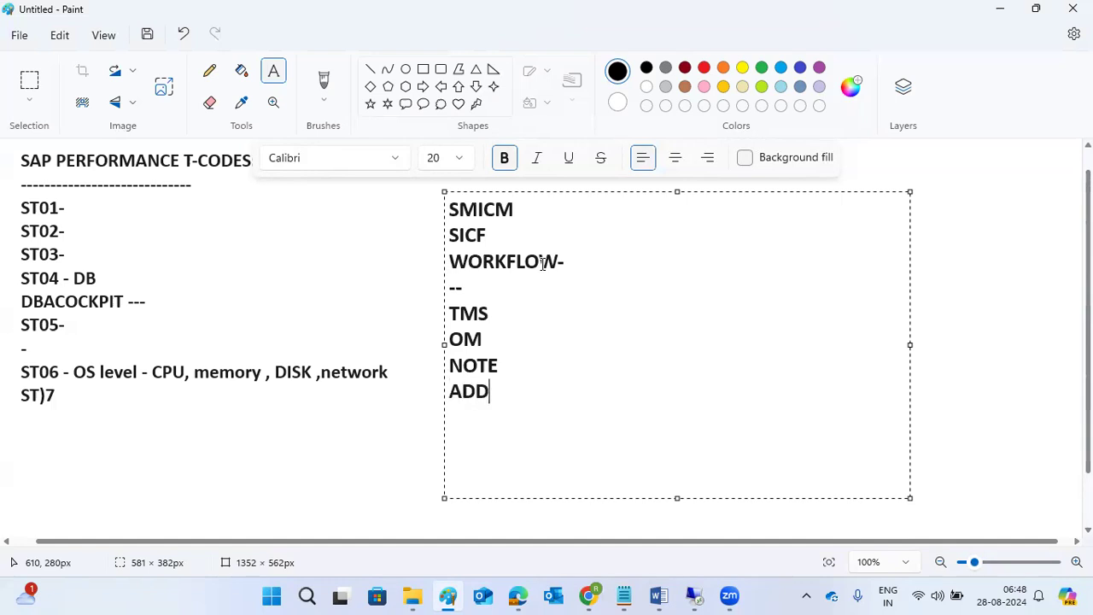
# Step: Delete all the lines from SMICM to ADD in the text box
pyautogui.press('BackSpace')
pyautogui.press('BackSpace')
pyautogui.press('BackSpace')
pyautogui.press('BackSpace')
pyautogui.press('BackSpace')
pyautogui.press('BackSpace')
pyautogui.press('BackSpace')
pyautogui.press('BackSpace')
pyautogui.press('BackSpace')
pyautogui.press('BackSpace')
pyautogui.press('BackSpace')
pyautogui.press('BackSpace')
pyautogui.press('BackSpace')
pyautogui.press('BackSpace')
pyautogui.press('BackSpace')
pyautogui.press('BackSpace')
pyautogui.press('BackSpace')
pyautogui.press('BackSpace')
pyautogui.press('BackSpace')
pyautogui.press('BackSpace')
pyautogui.press('BackSpace')
pyautogui.press('BackSpace')
pyautogui.press('BackSpace')
pyautogui.press('BackSpace')
pyautogui.press('BackSpace')
pyautogui.press('BackSpace')
pyautogui.press('BackSpace')
pyautogui.press('BackSpace')
pyautogui.press('BackSpace')
pyautogui.press('BackSpace')
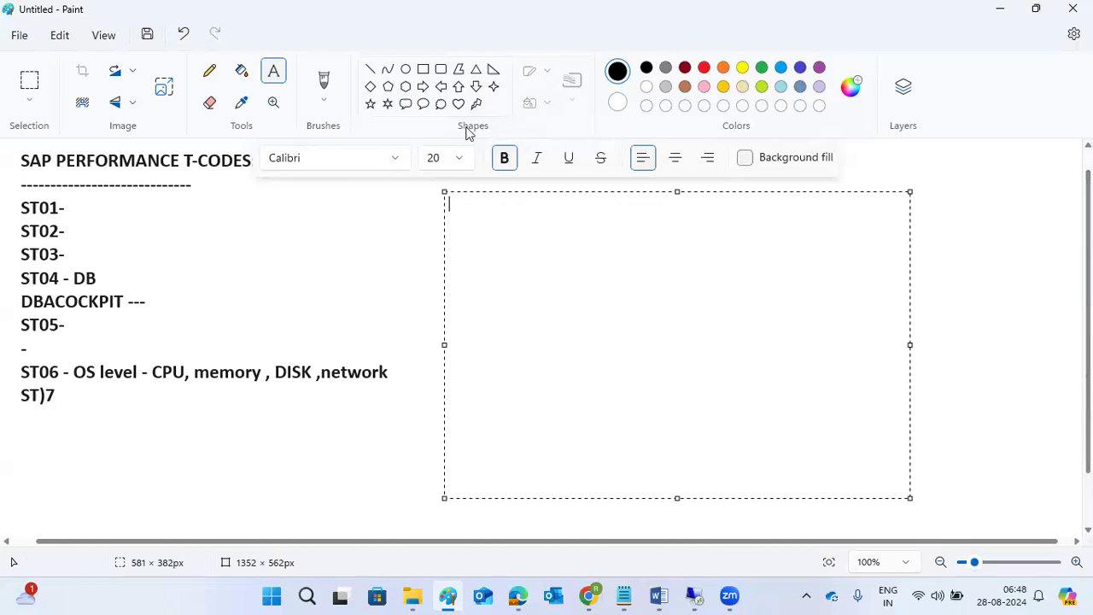
pyautogui.click(867, 100)
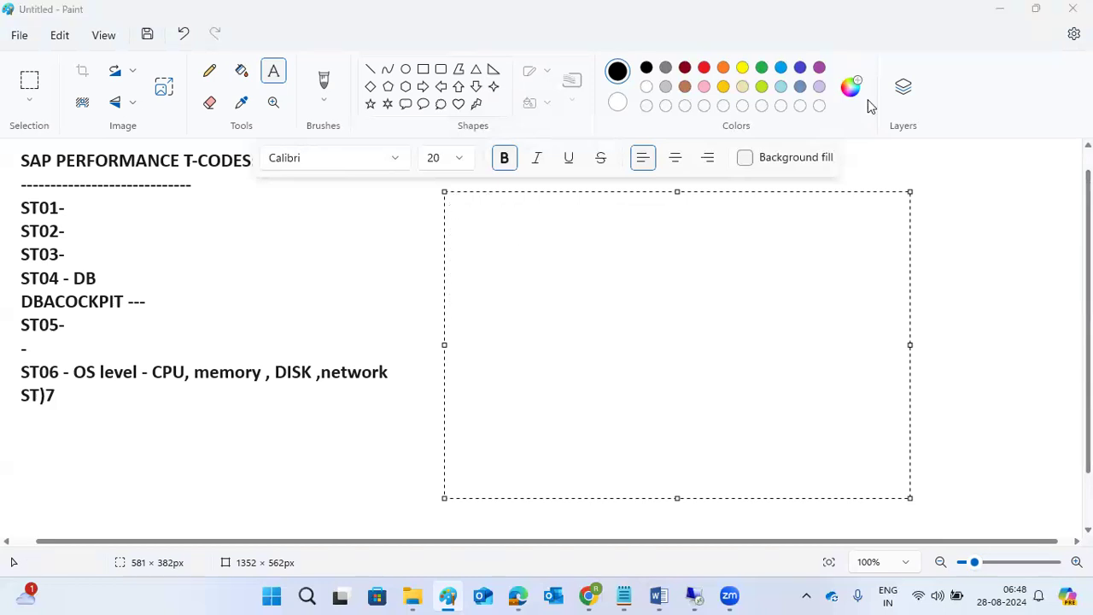